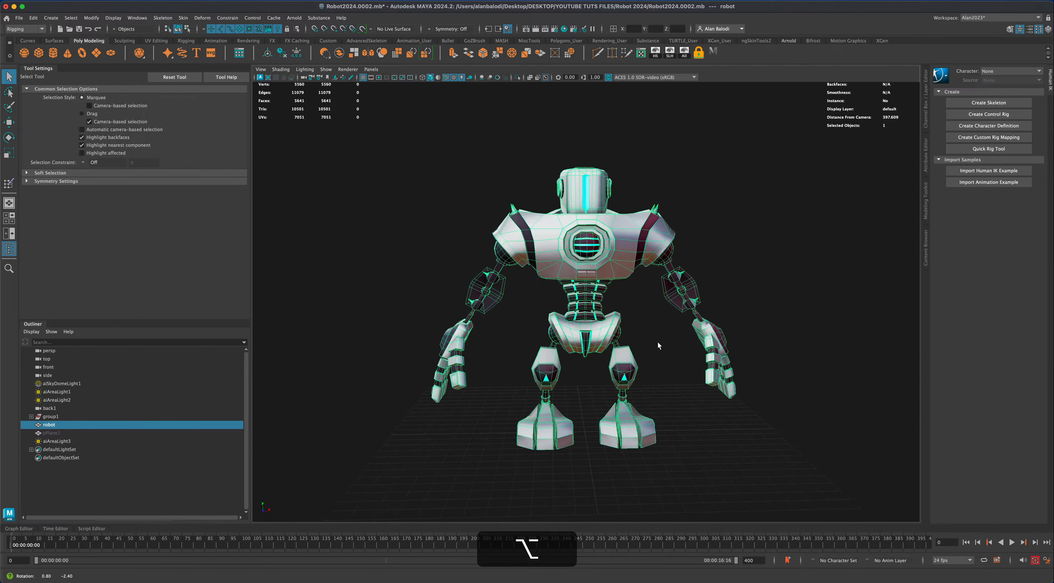
# - Inspect the robot mesh from the front, from below and from slightly rotated angles
pyautogui.keyDown('alt'); pyautogui.moveTo(554, 259); pyautogui.dragTo(544, 327); pyautogui.keyUp('alt')
pyautogui.keyDown('alt'); pyautogui.moveTo(652, 308); pyautogui.dragTo(511, 316); pyautogui.keyUp('alt')
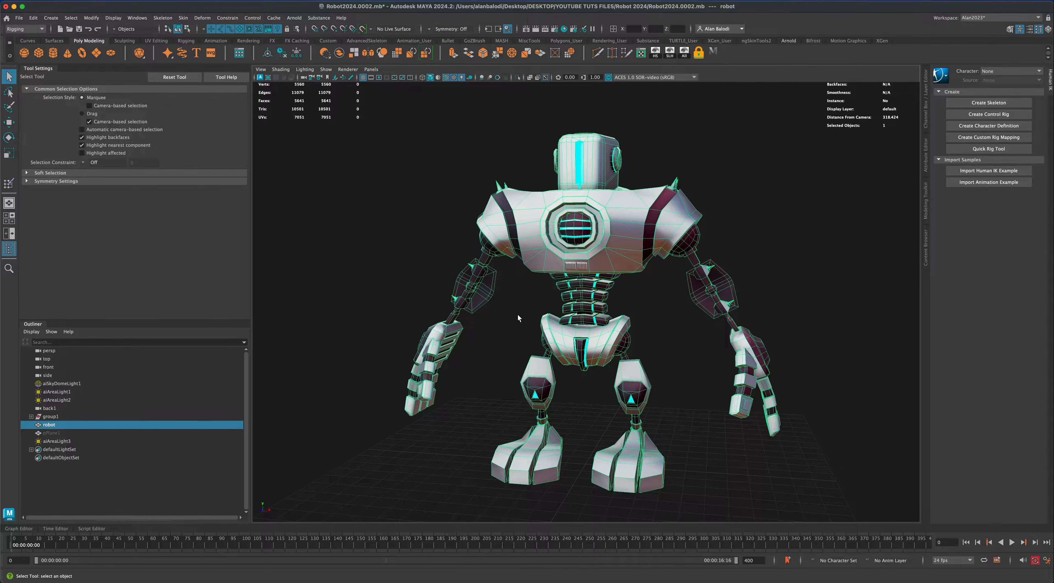
pyautogui.keyDown('alt'); pyautogui.moveTo(518, 314); pyautogui.dragTo(514, 333); pyautogui.keyUp('alt')
pyautogui.keyDown('alt'); pyautogui.moveTo(513, 333); pyautogui.dragTo(505, 335, button='right'); pyautogui.keyUp('alt')
pyautogui.moveTo(506, 335)
pyautogui.keyDown('alt'); pyautogui.mouseDown()
pyautogui.moveTo(488, 334)
pyautogui.moveTo(500, 336)
pyautogui.mouseUp(); pyautogui.keyUp('alt')
pyautogui.click(497, 335)
pyautogui.moveTo(461, 160); pyautogui.dragTo(501, 248)
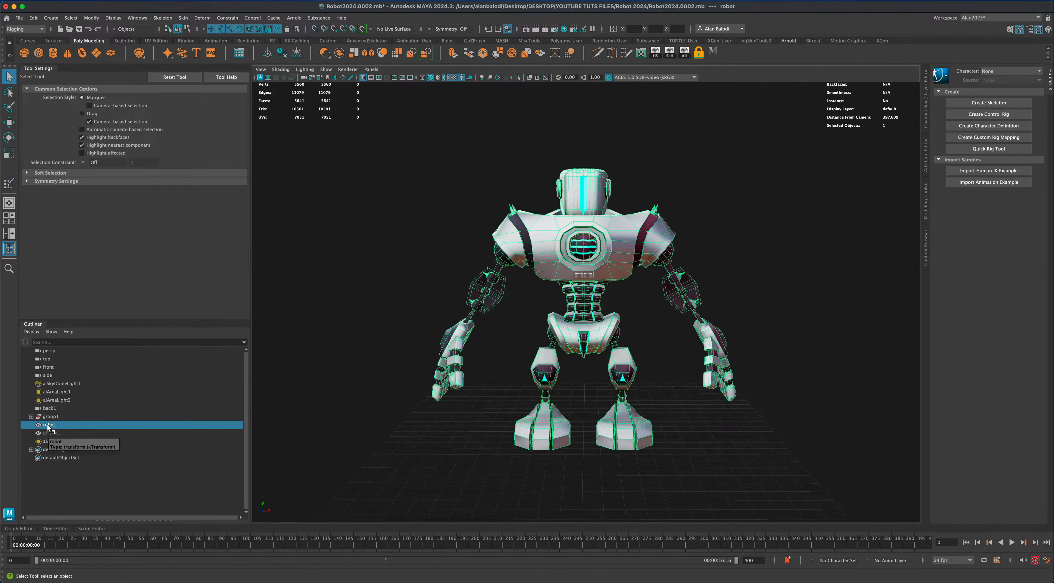
pyautogui.keyDown('alt'); pyautogui.moveTo(444, 421); pyautogui.dragTo(447, 423); pyautogui.keyUp('alt')
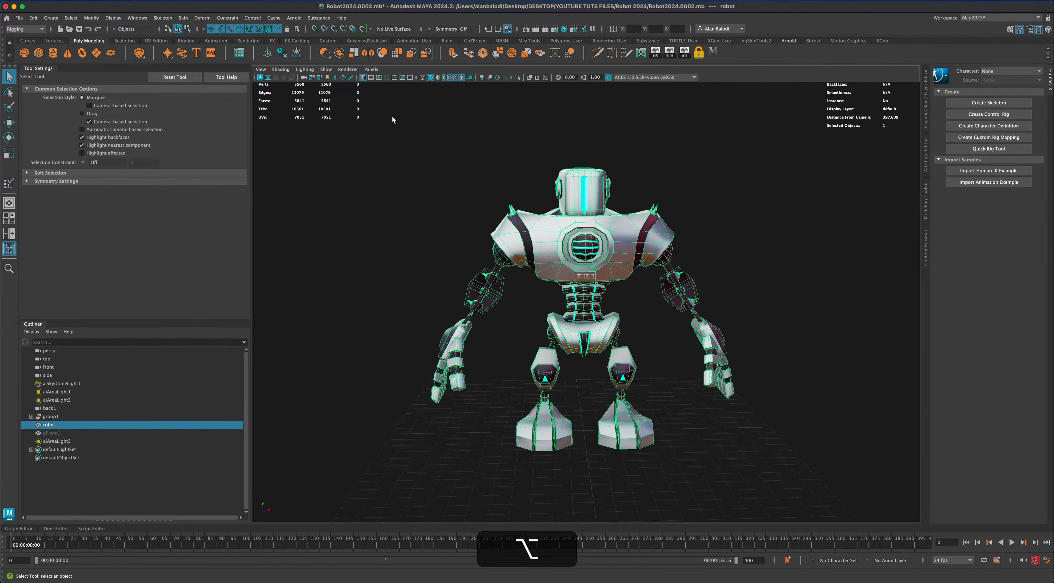
pyautogui.moveTo(392, 119); pyautogui.dragTo(796, 473)
pyautogui.keyDown('alt'); pyautogui.moveTo(513, 334); pyautogui.dragTo(409, 287); pyautogui.keyUp('alt')
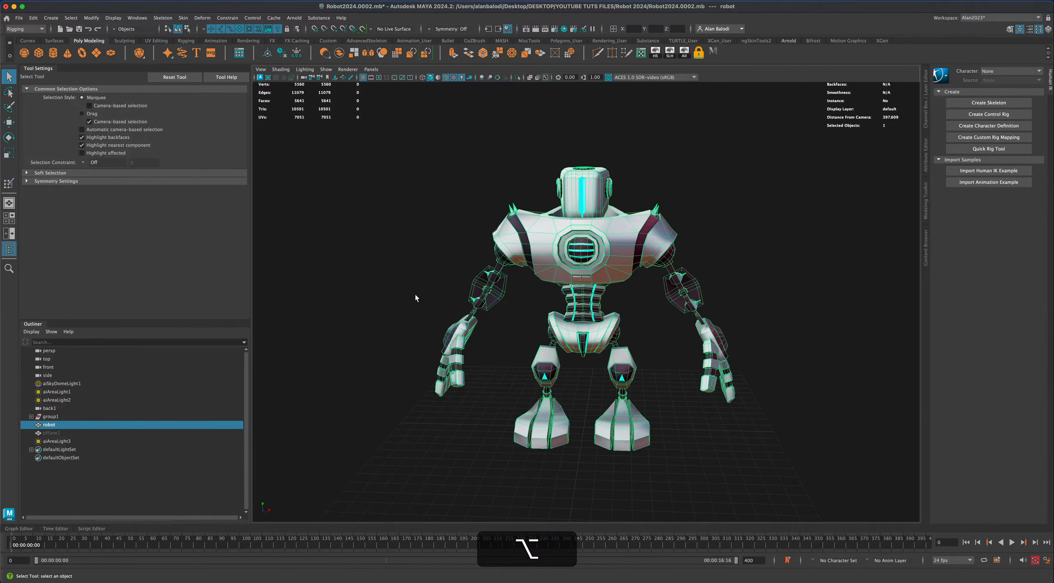
pyautogui.keyDown('alt'); pyautogui.moveTo(415, 293); pyautogui.dragTo(532, 282, button='right'); pyautogui.keyUp('alt')
pyautogui.keyDown('alt'); pyautogui.moveTo(531, 282); pyautogui.dragTo(499, 288); pyautogui.keyUp('alt')
# - Create a HumanIK skeleton with nothing else selected and select its hips joint
pyautogui.click(413, 238)
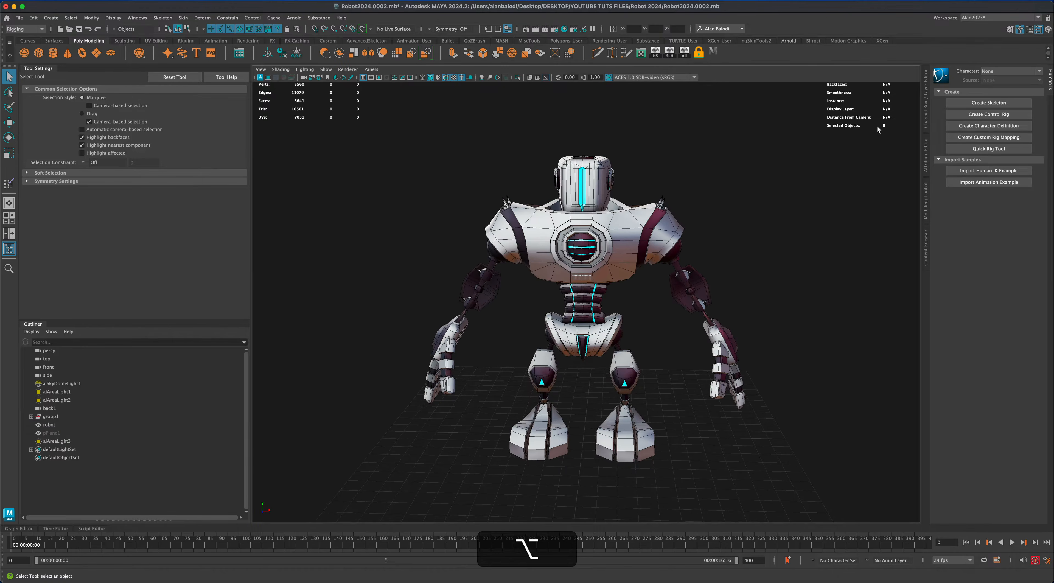
pyautogui.click(982, 102)
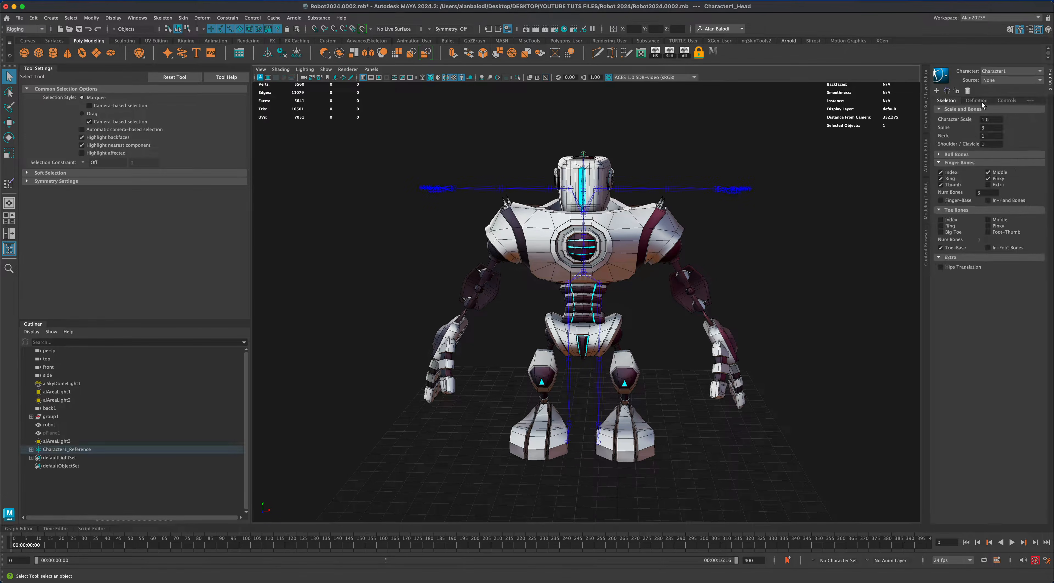
pyautogui.scroll(-2, 773, 344)
pyautogui.keyDown('alt'); pyautogui.moveTo(778, 341); pyautogui.dragTo(760, 341); pyautogui.keyUp('alt')
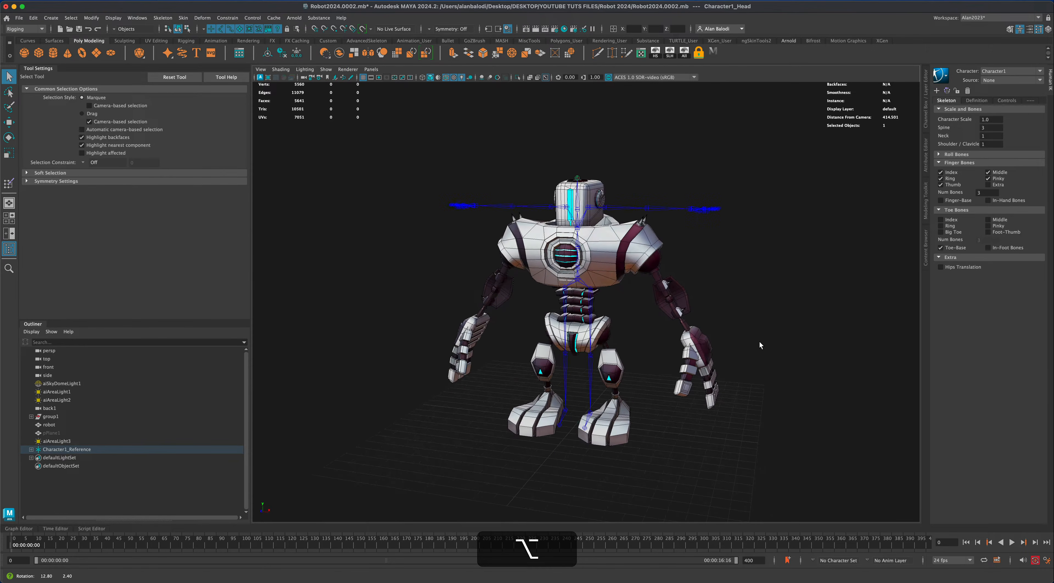
pyautogui.click(578, 282)
pyautogui.keyDown('alt'); pyautogui.moveTo(640, 292); pyautogui.dragTo(636, 319); pyautogui.keyUp('alt')
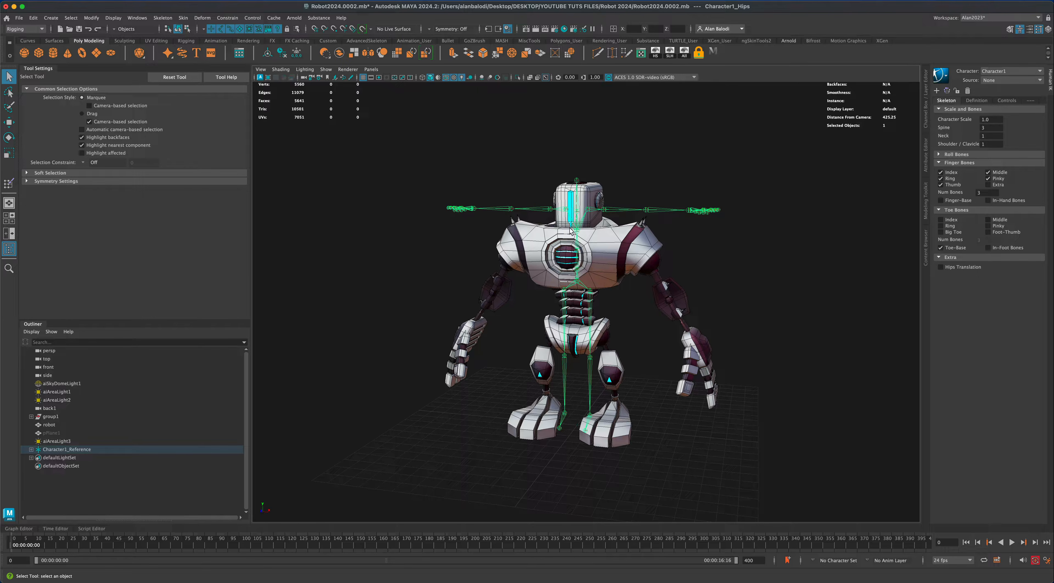
# - Try a Character Scale of .5 on the skeleton and undo the change
pyautogui.click(994, 120)
pyautogui.write('.5')
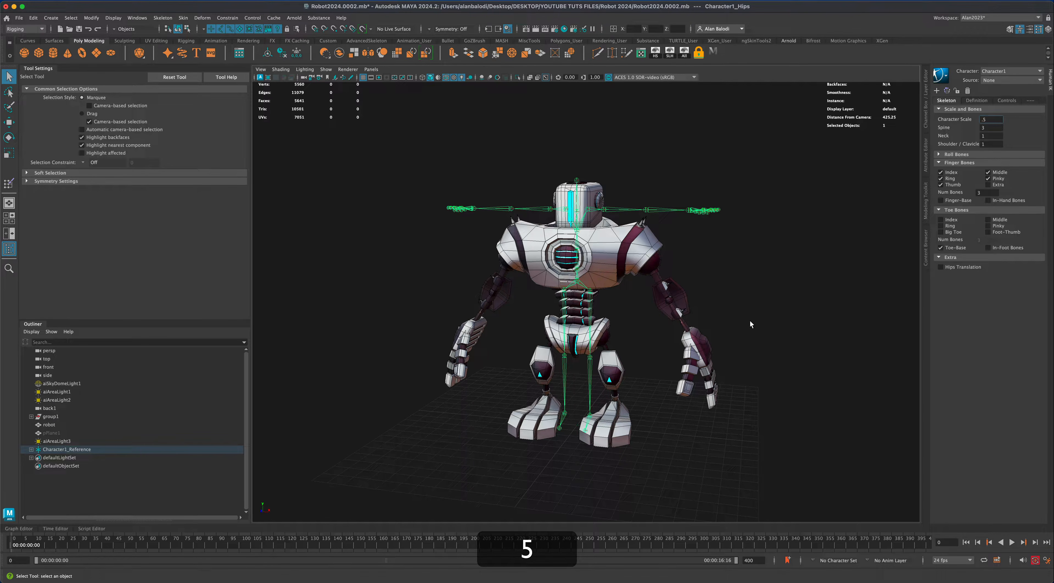
pyautogui.press('Return')
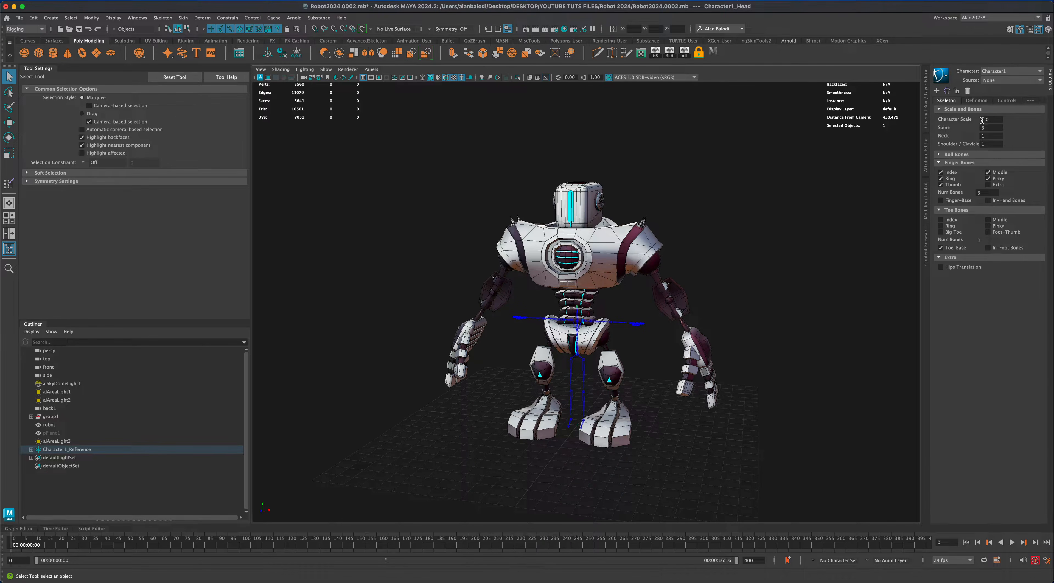
pyautogui.moveTo(992, 120); pyautogui.dragTo(977, 120)
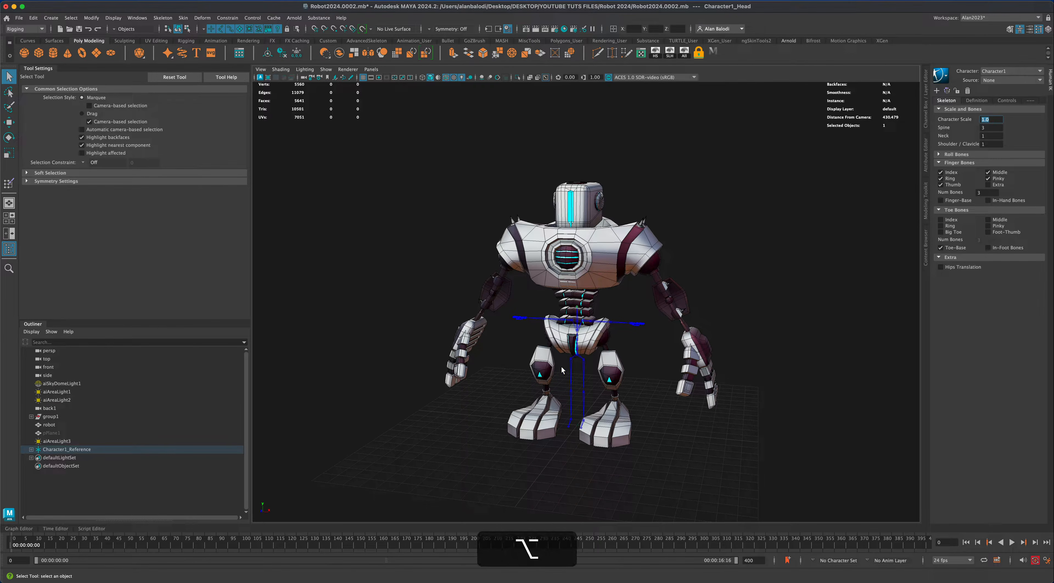
pyautogui.keyDown('alt'); pyautogui.moveTo(572, 334); pyautogui.dragTo(653, 365); pyautogui.keyUp('alt')
pyautogui.press('alt+super+z')
# - Try scaling the robot mesh uniformly to about 1.97 and undo the scaling
pyautogui.click(615, 363)
pyautogui.click(577, 285)
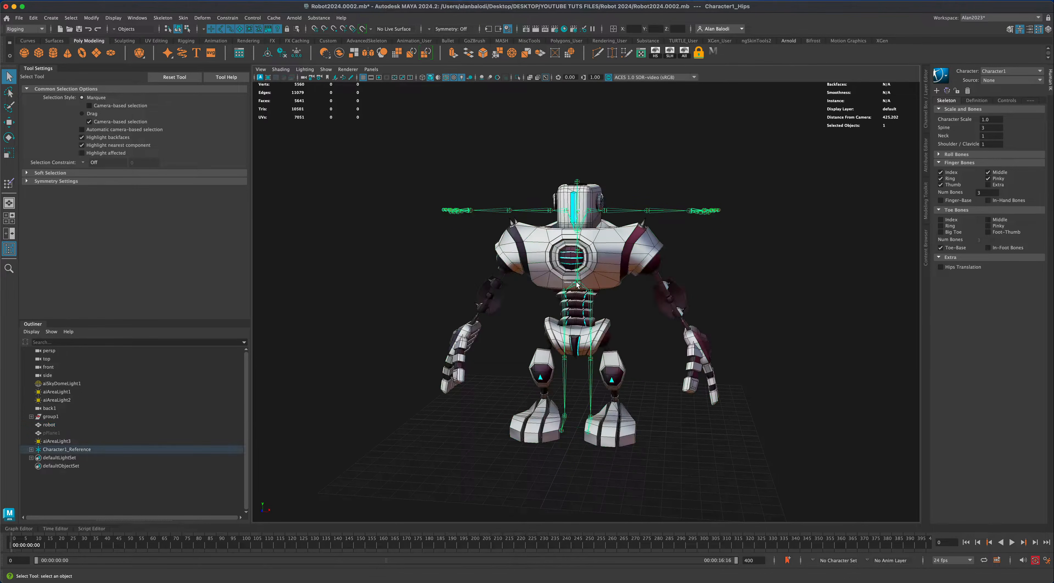
pyautogui.keyDown('alt'); pyautogui.moveTo(512, 332); pyautogui.dragTo(508, 333); pyautogui.keyUp('alt')
pyautogui.moveTo(464, 292); pyautogui.dragTo(496, 325)
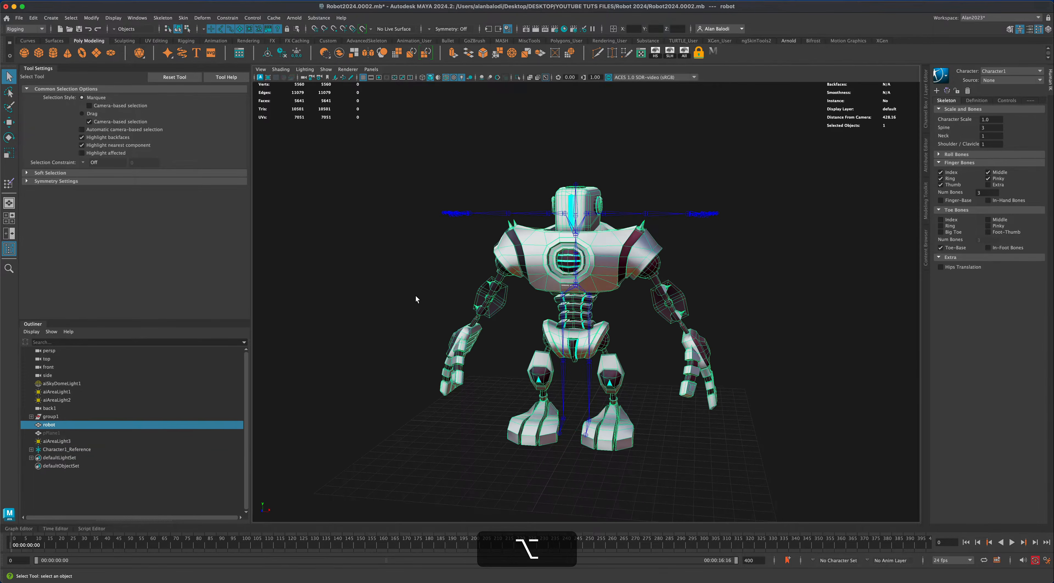
pyautogui.click(10, 123)
pyautogui.keyDown('alt'); pyautogui.moveTo(401, 286); pyautogui.dragTo(405, 287); pyautogui.keyUp('alt')
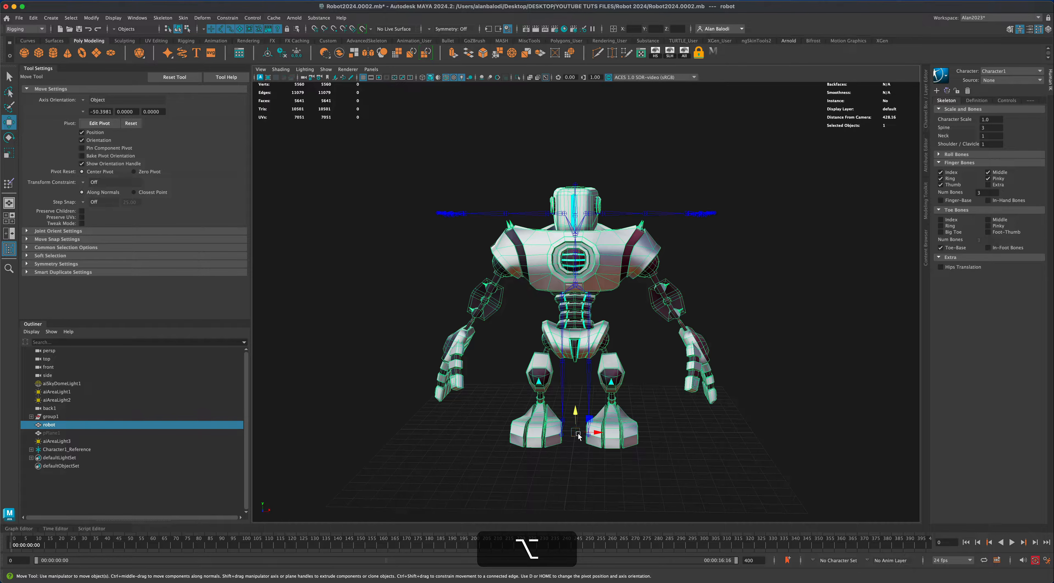
pyautogui.press('r')
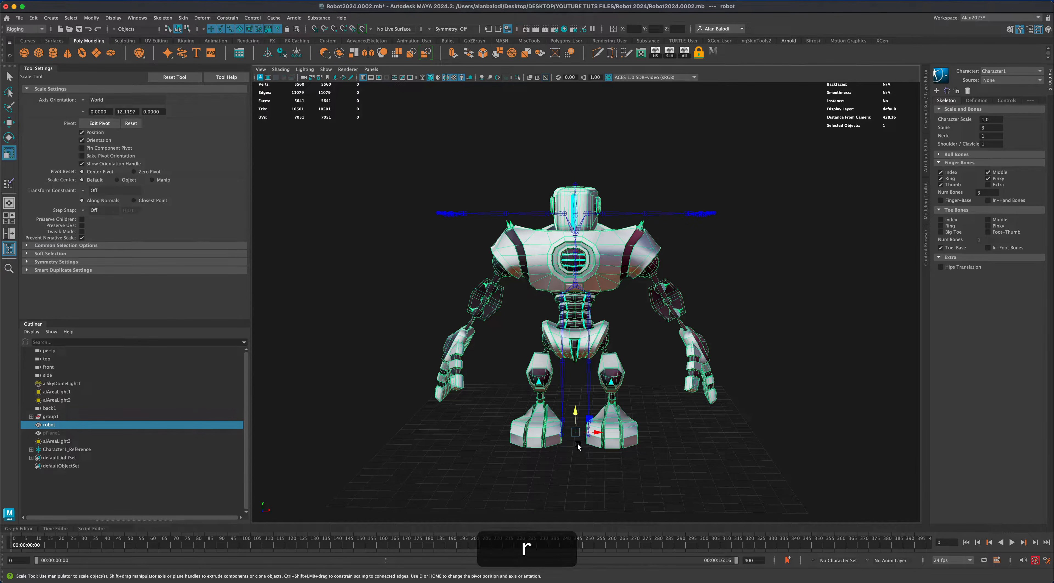
pyautogui.moveTo(576, 433); pyautogui.dragTo(588, 472)
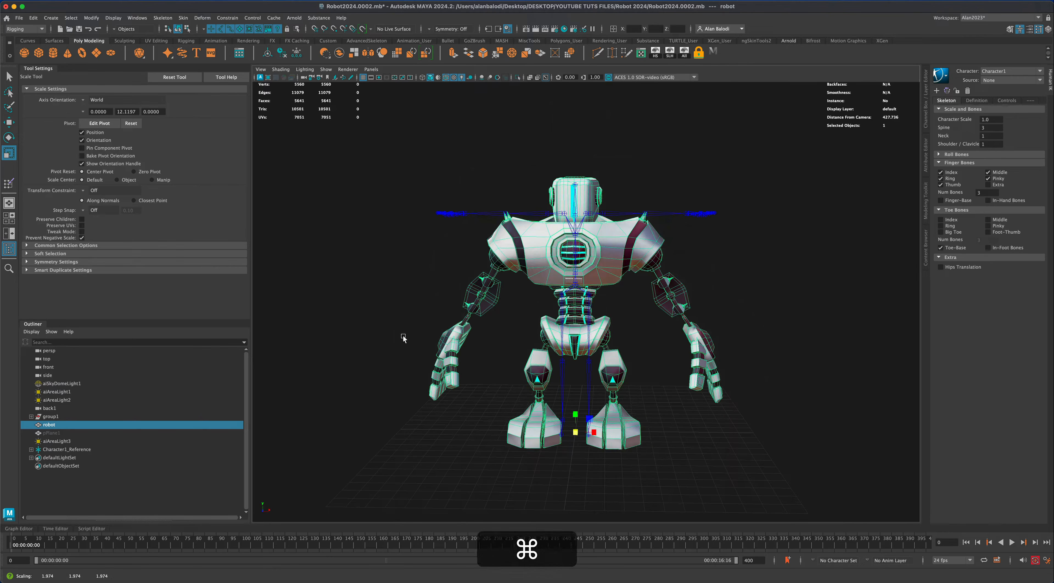
pyautogui.press('super+z')
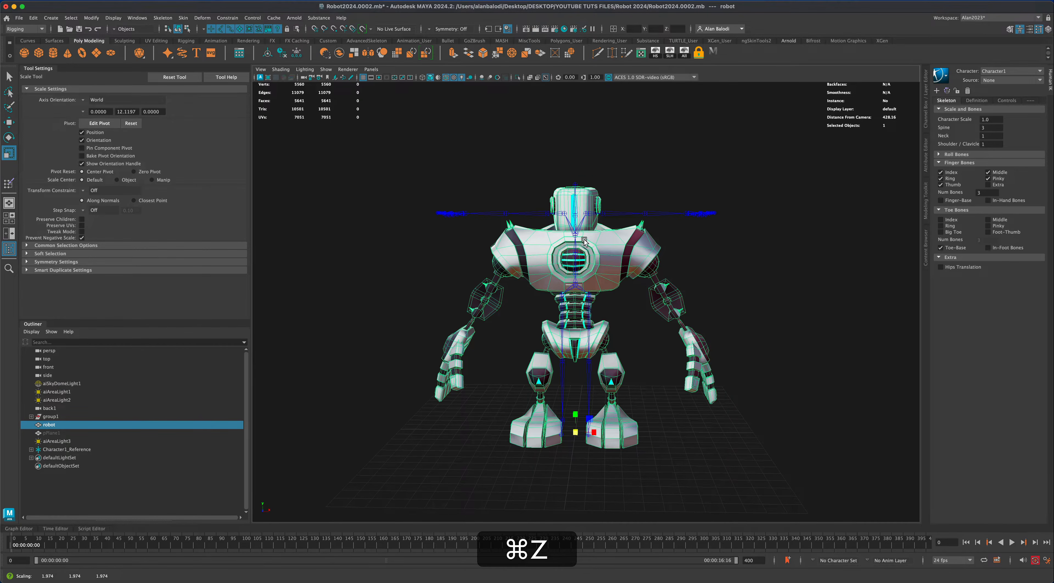
# - Move the hips joint straight down to the centre of the robot's pelvis in the front view
pyautogui.click(10, 77)
pyautogui.keyDown('alt'); pyautogui.moveTo(446, 280); pyautogui.dragTo(442, 275); pyautogui.keyUp('alt')
pyautogui.click(576, 285)
pyautogui.press('space')
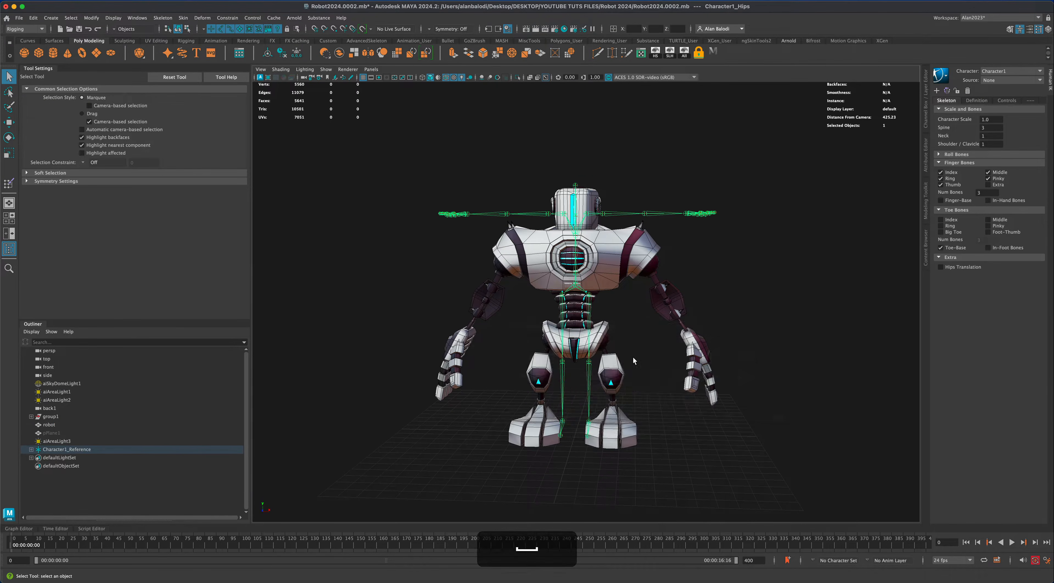
pyautogui.press('space')
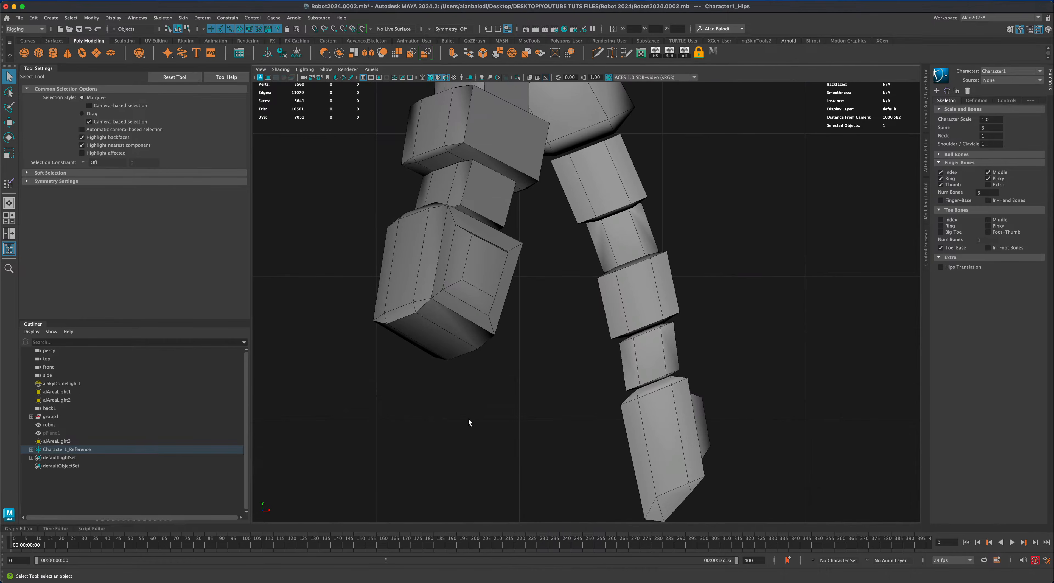
pyautogui.press('f')
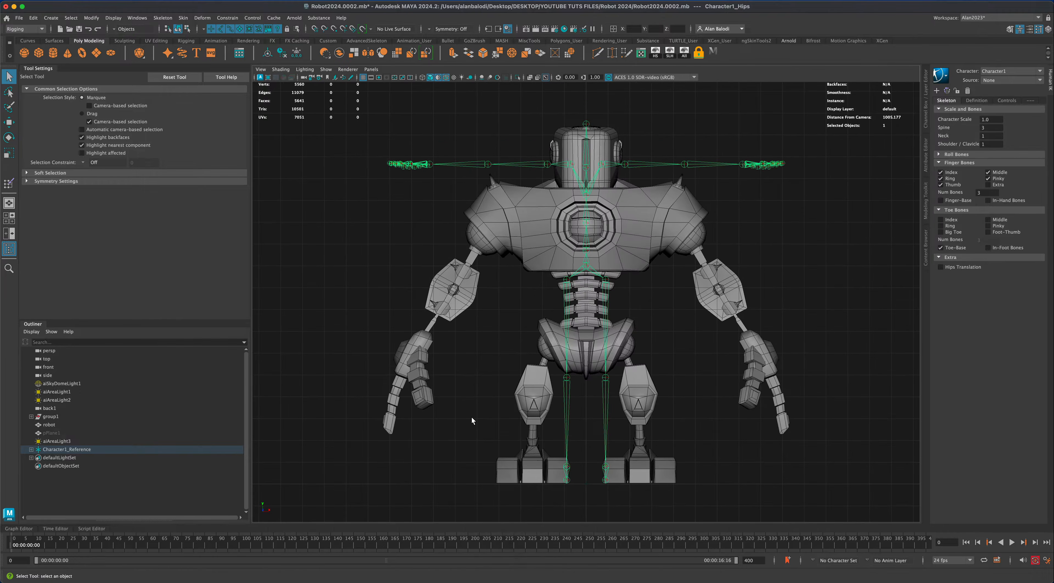
pyautogui.click(476, 318)
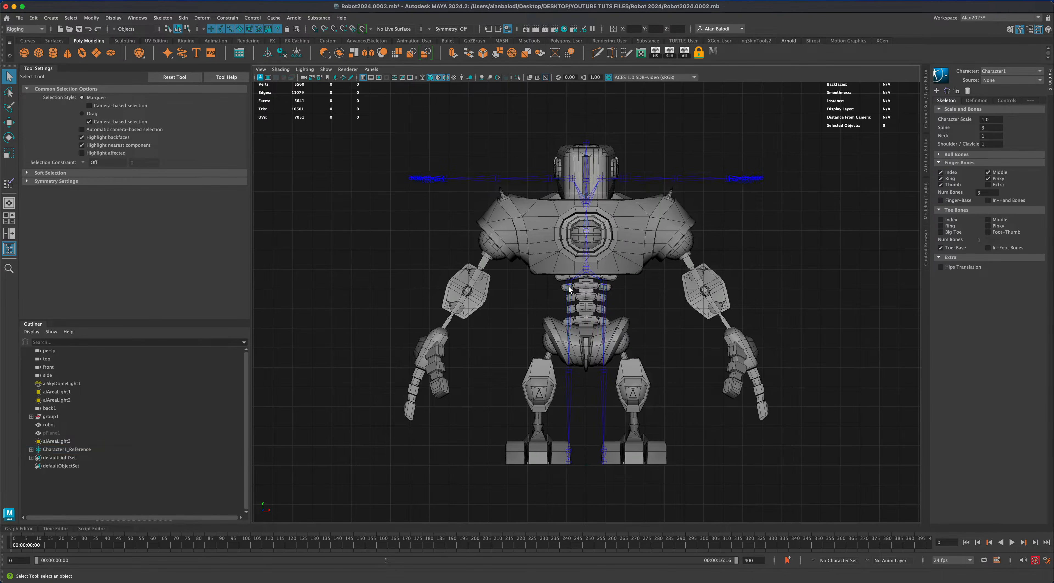
pyautogui.click(586, 269)
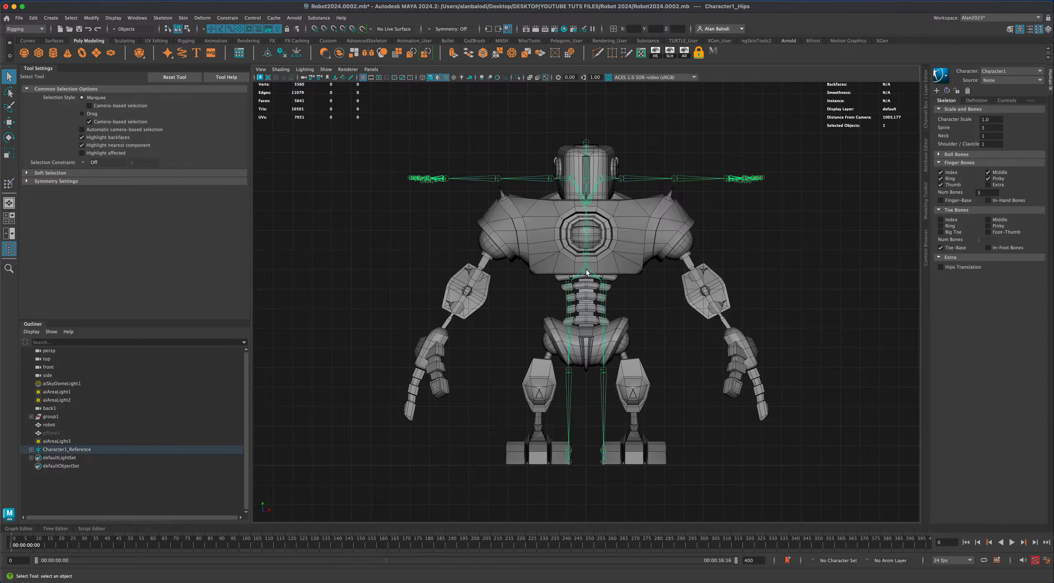
pyautogui.click(546, 77)
pyautogui.click(546, 78)
pyautogui.press('w')
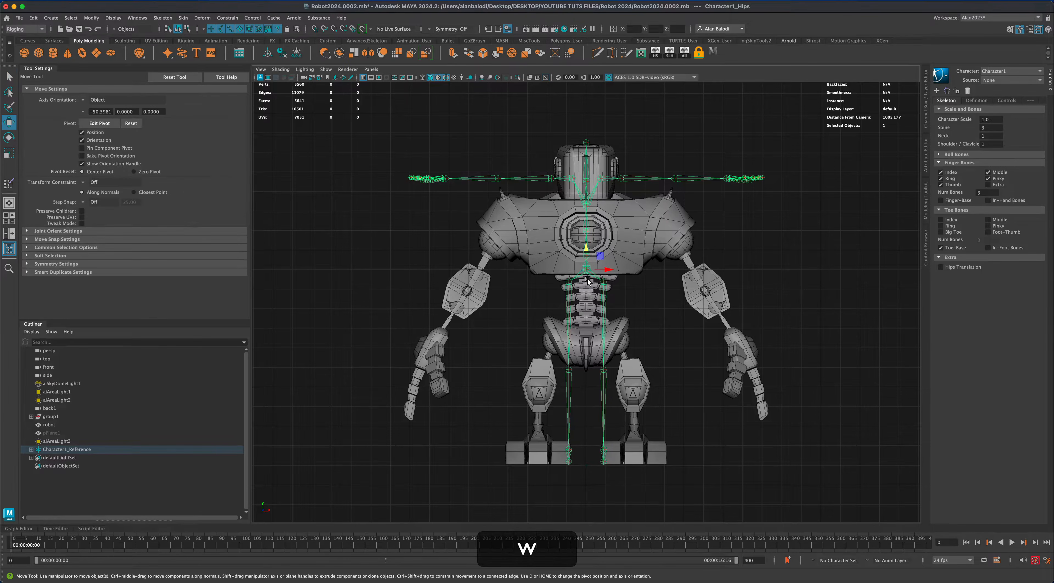
pyautogui.moveTo(586, 254); pyautogui.dragTo(584, 315)
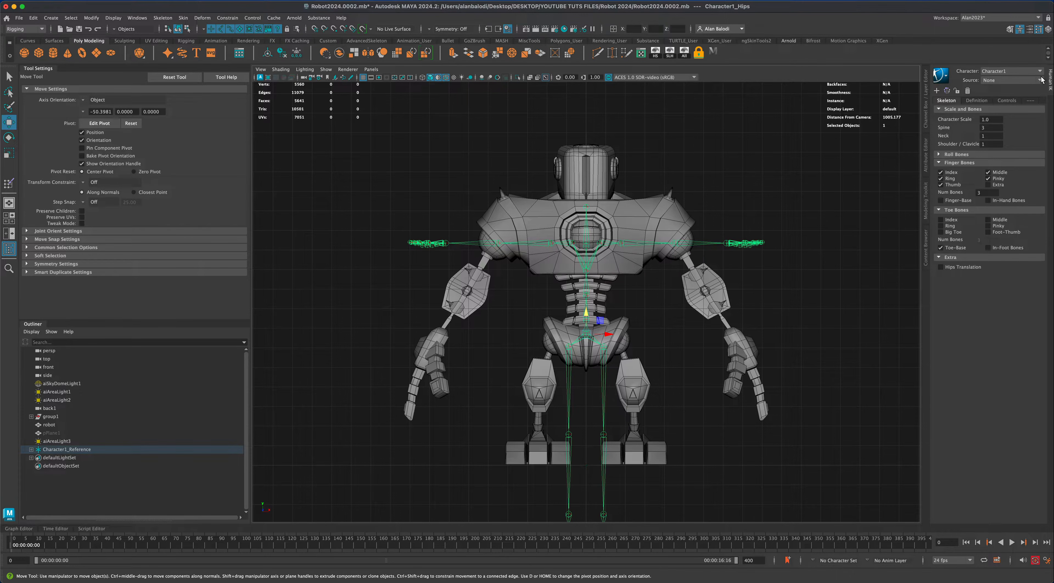
# - Display the skeleton's character definition and keep the whole skeleton in view
pyautogui.click(977, 100)
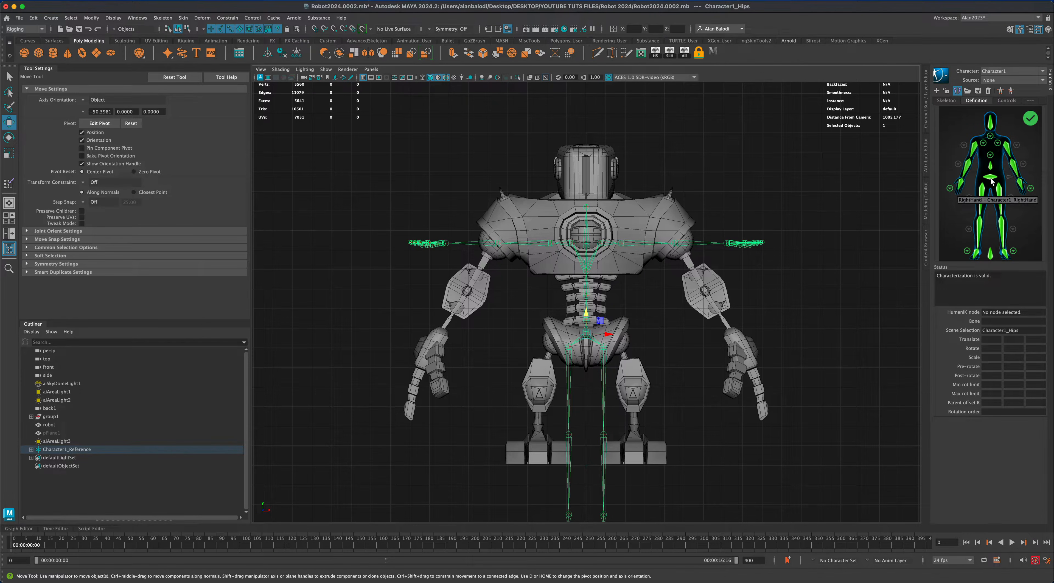
pyautogui.keyDown('alt'); pyautogui.moveTo(770, 292); pyautogui.dragTo(801, 265, button='middle'); pyautogui.keyUp('alt')
pyautogui.keyDown('alt'); pyautogui.moveTo(835, 227); pyautogui.dragTo(827, 240, button='middle'); pyautogui.keyUp('alt')
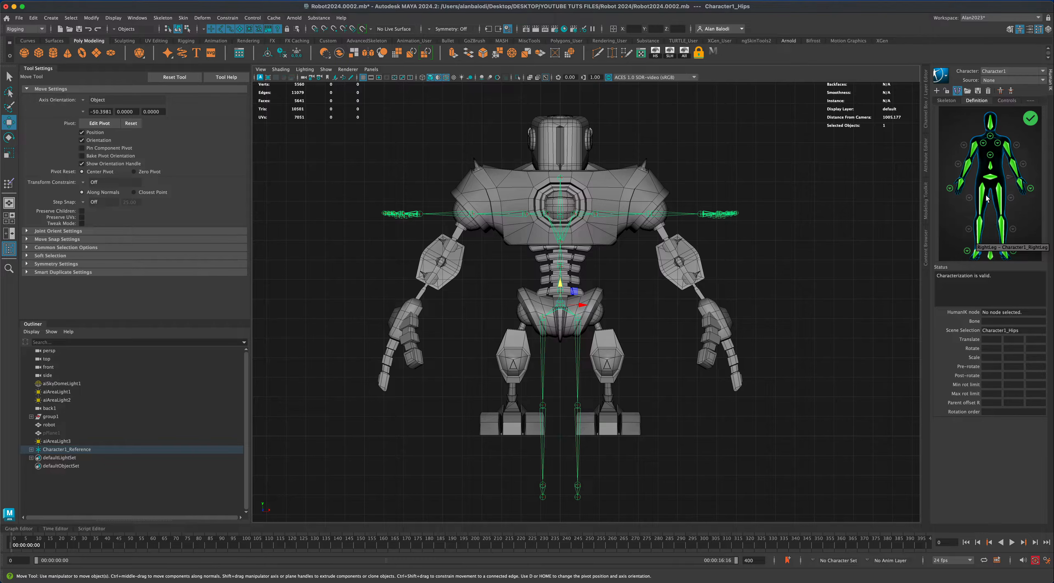
# - Try moving the left upper-leg joint far outward to check the definition status, and undo the move
pyautogui.click(578, 319)
pyautogui.moveTo(597, 307); pyautogui.dragTo(646, 315)
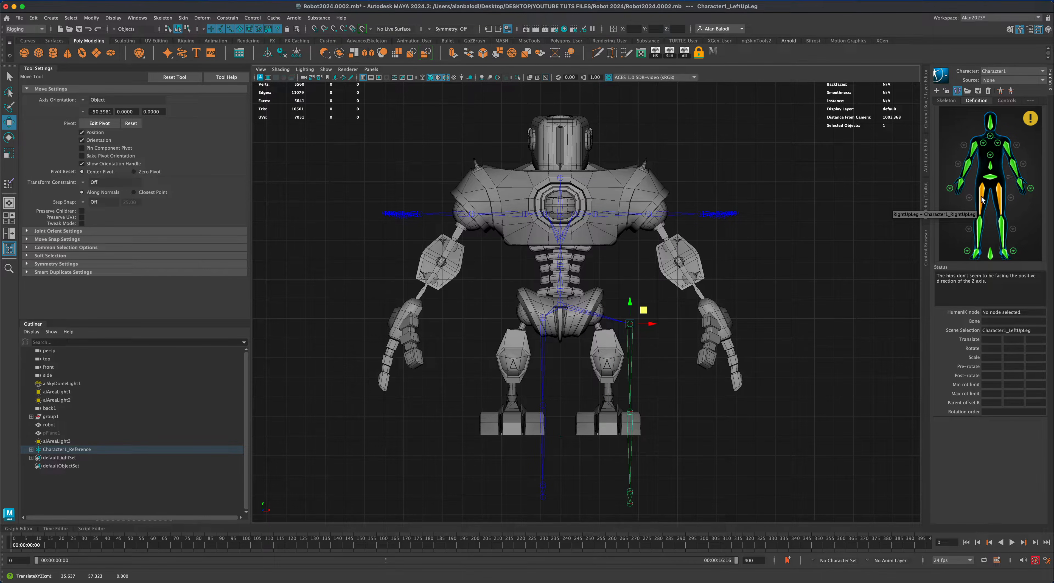
pyautogui.moveTo(1031, 122)
pyautogui.press('super+z')
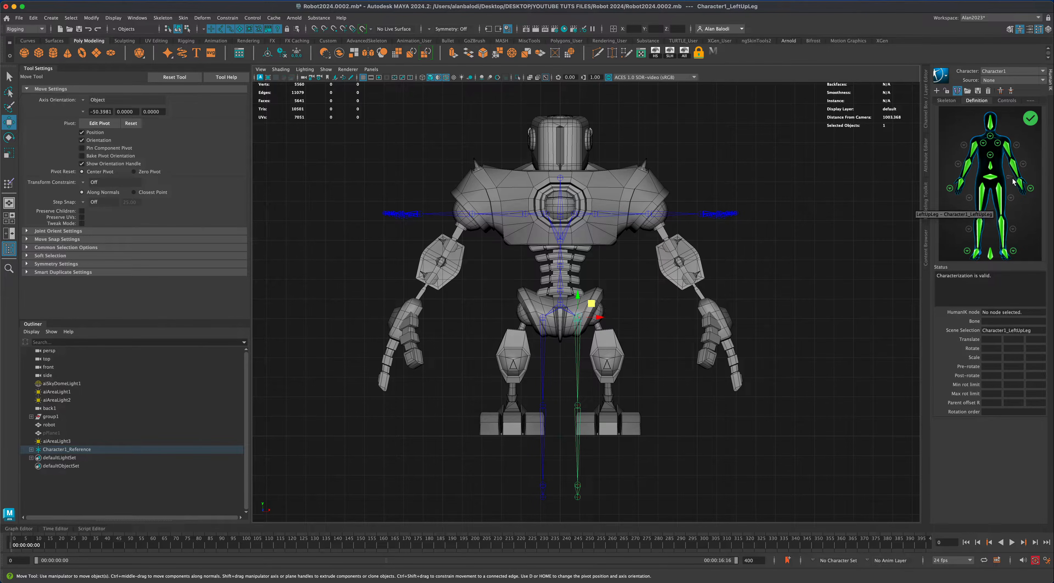
# - Move the left upper-leg joint outward to the robot's left hip socket in the front view
pyautogui.keyDown('alt'); pyautogui.moveTo(667, 387); pyautogui.dragTo(667, 380, button='middle'); pyautogui.keyUp('alt')
pyautogui.scroll(2, 666, 382)
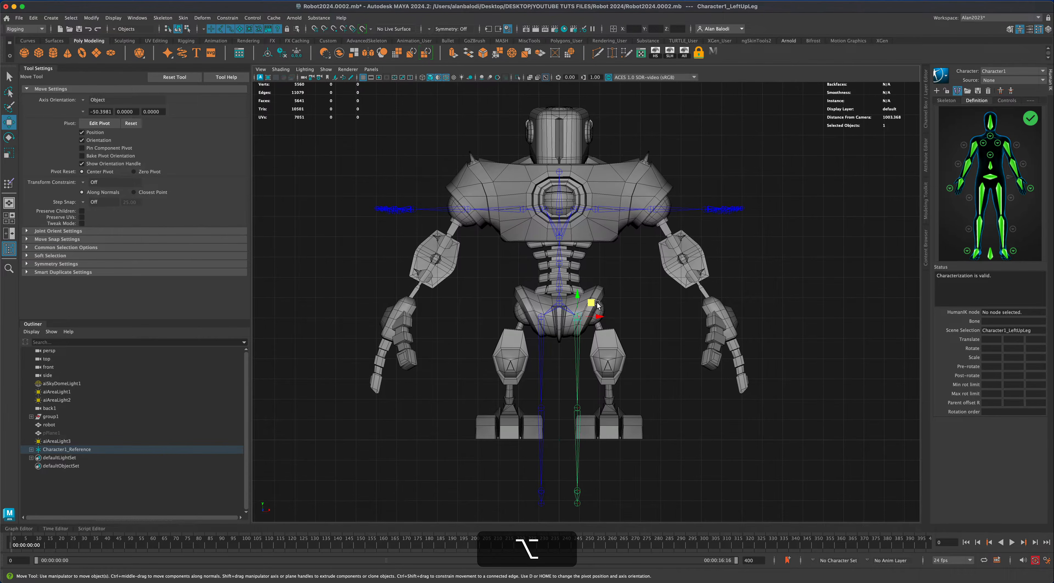
pyautogui.moveTo(593, 301); pyautogui.dragTo(619, 304)
pyautogui.moveTo(618, 304); pyautogui.dragTo(616, 302)
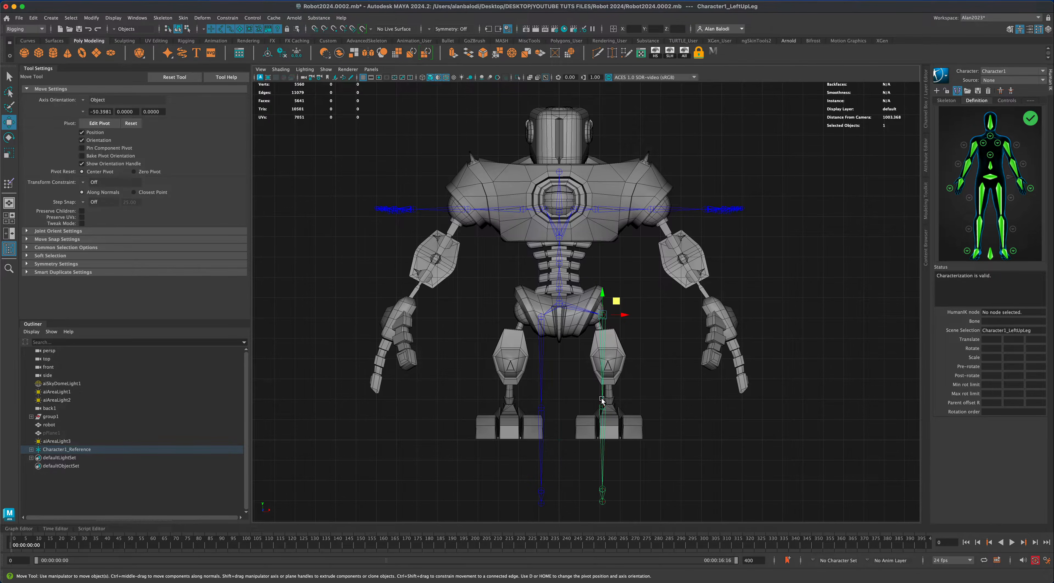
# - Move the left knee joint up and slightly outward to the robot's left knee in the front view
pyautogui.click(603, 408)
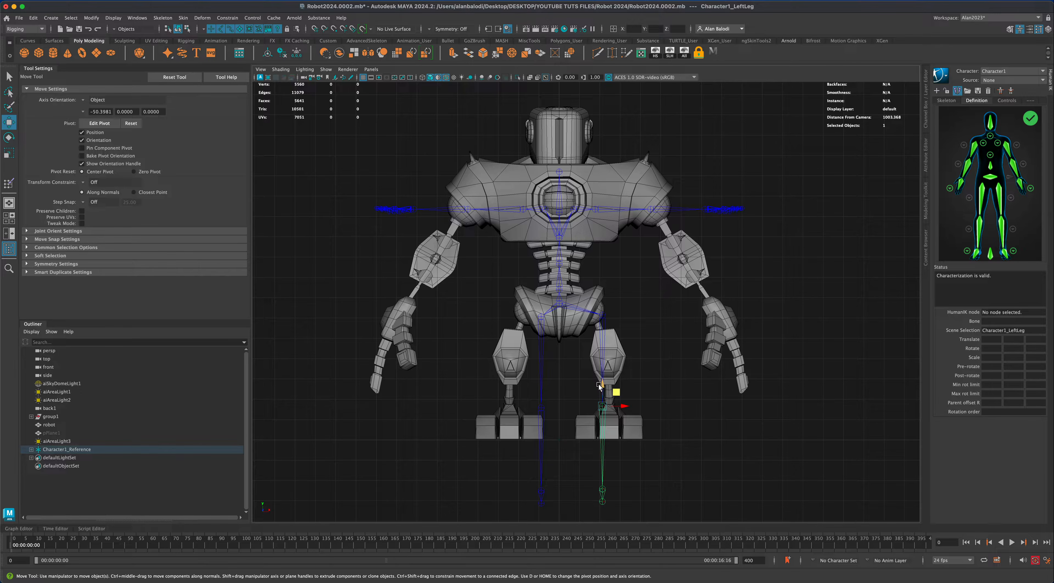
pyautogui.moveTo(604, 408); pyautogui.dragTo(630, 362)
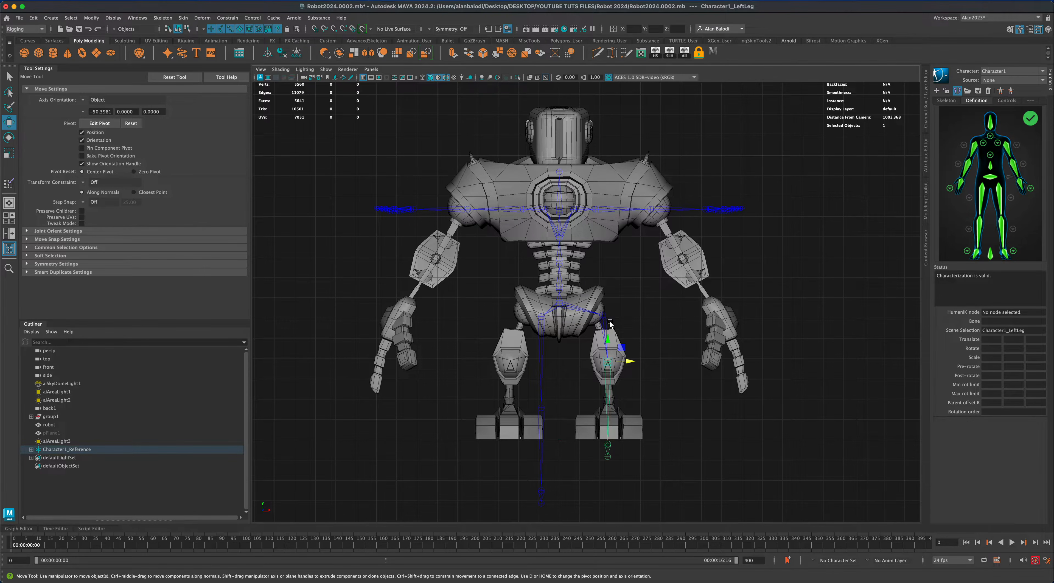
# - Move the left foot joint up and back to the robot's ankle in the side view
pyautogui.press('space')
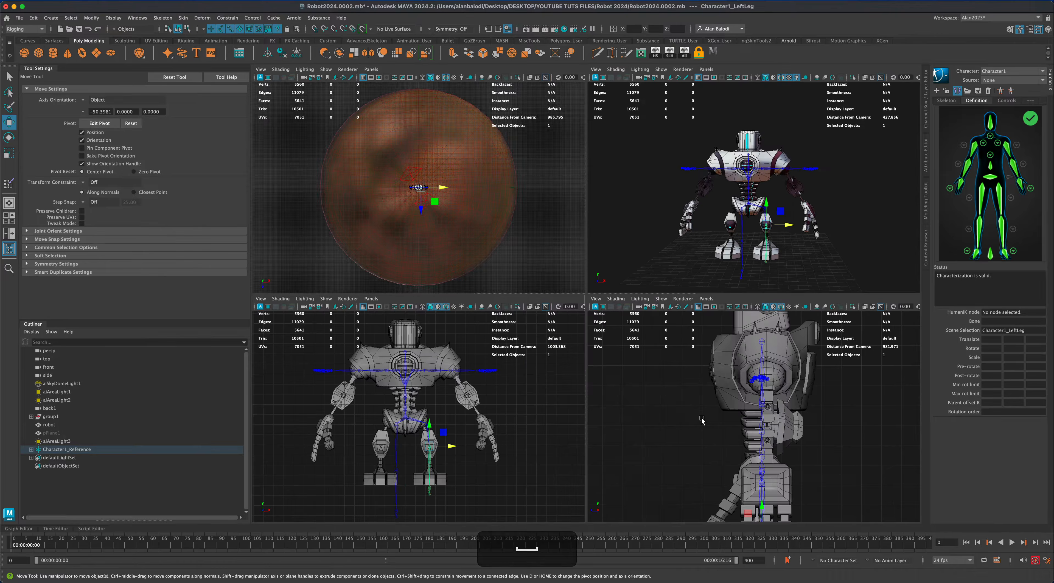
pyautogui.press('space')
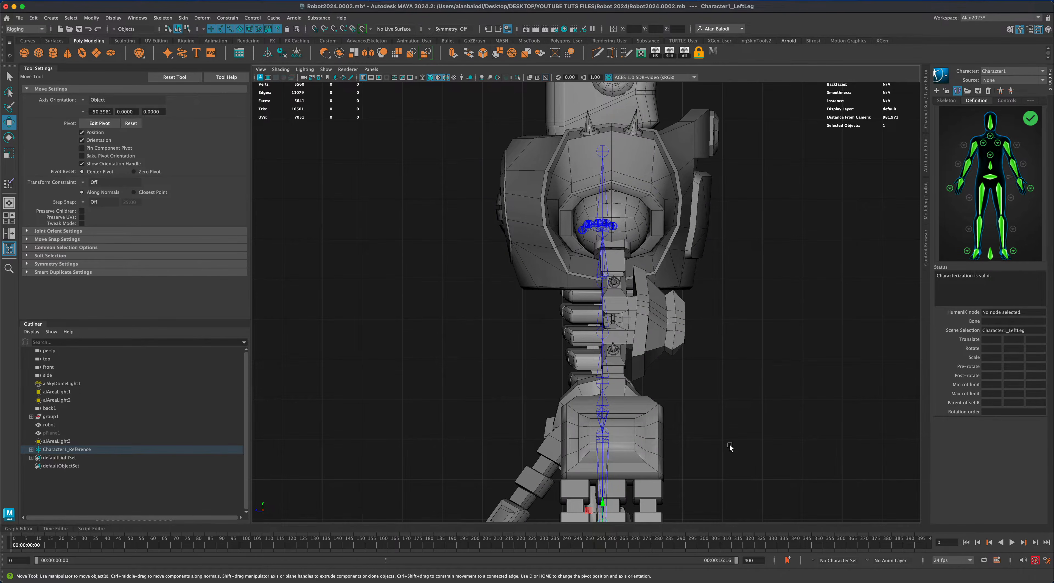
pyautogui.scroll(-5, 728, 448)
pyautogui.keyDown('alt'); pyautogui.moveTo(722, 457); pyautogui.dragTo(694, 372, button='middle'); pyautogui.keyUp('alt')
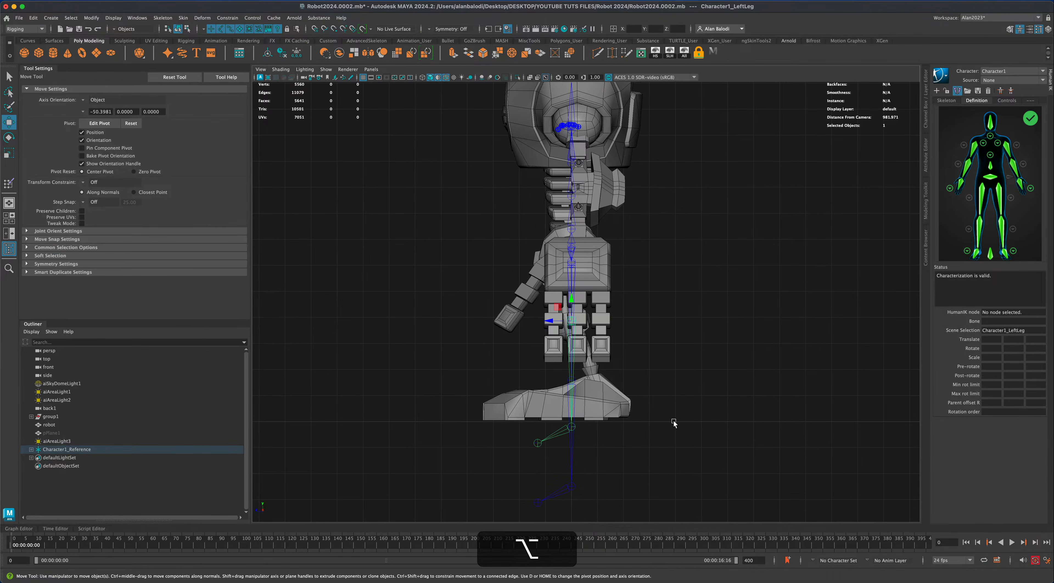
pyautogui.keyDown('alt'); pyautogui.moveTo(674, 423); pyautogui.dragTo(616, 407, button='middle'); pyautogui.keyUp('alt')
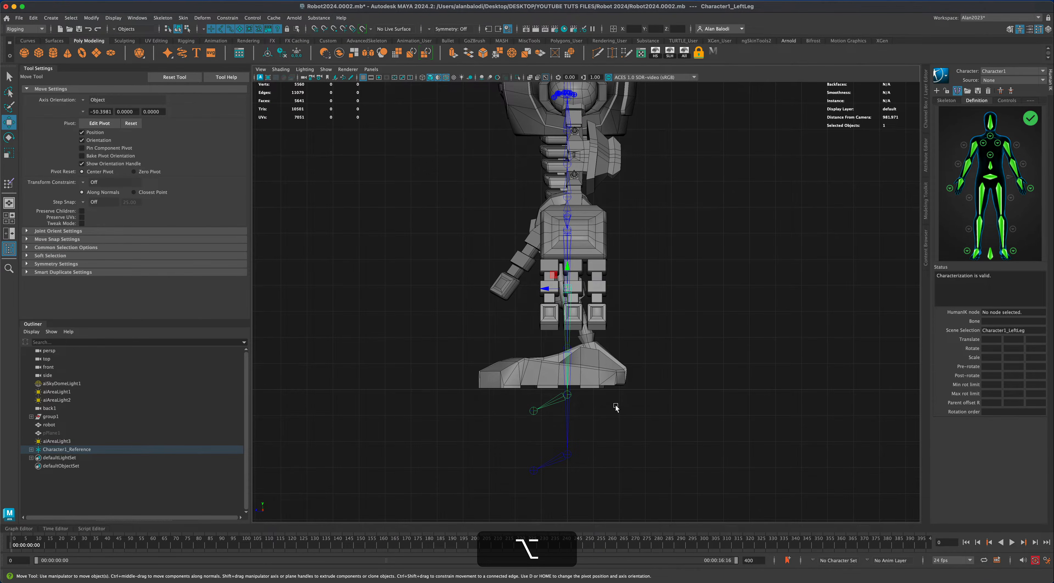
pyautogui.click(571, 397)
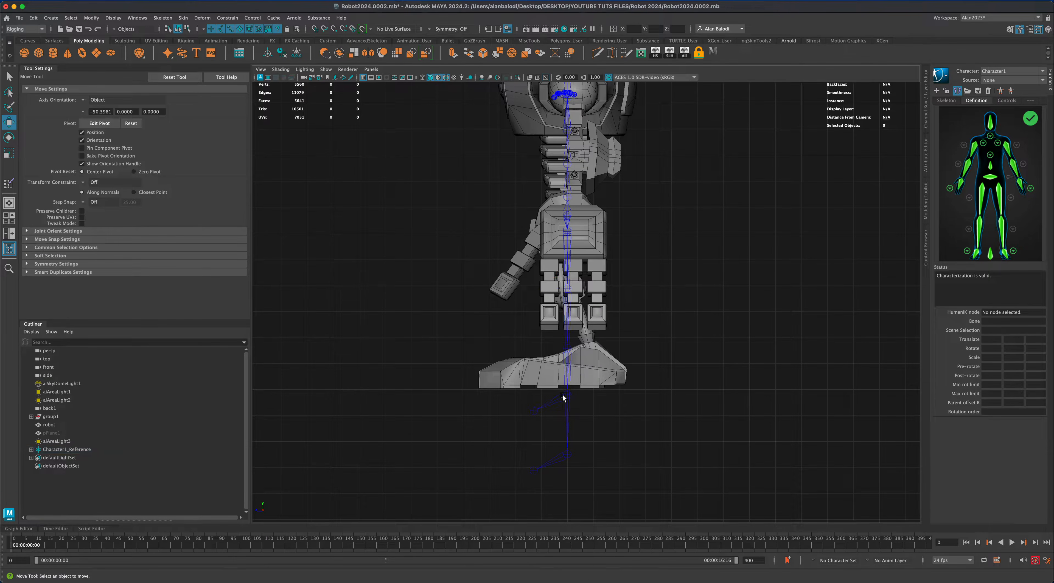
pyautogui.click(563, 395)
pyautogui.moveTo(558, 383); pyautogui.dragTo(573, 332)
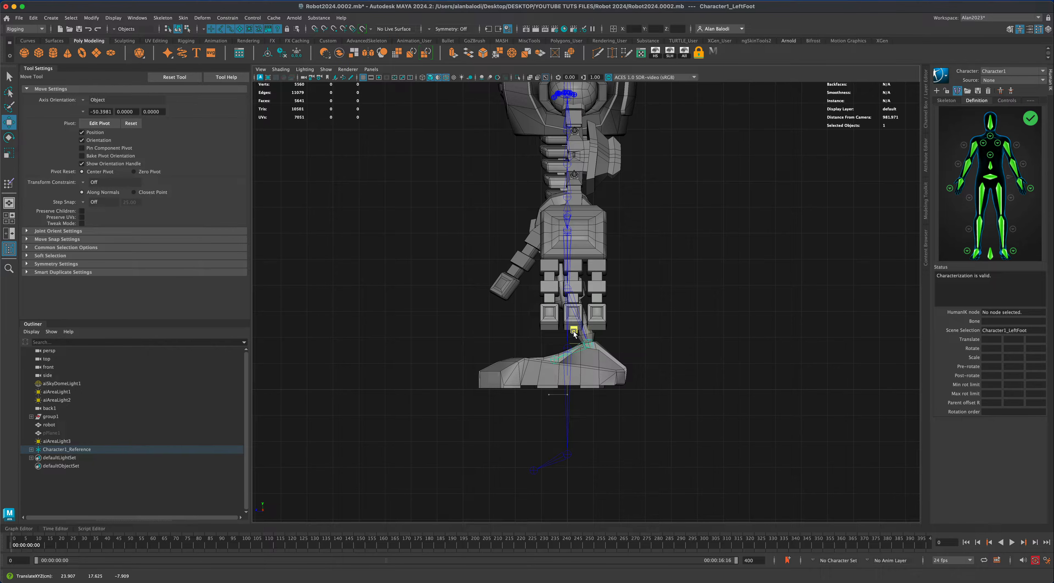
# - Move the left toe-base joint down to the sole of the robot's foot in the side view
pyautogui.click(556, 358)
pyautogui.moveTo(540, 347); pyautogui.dragTo(544, 377)
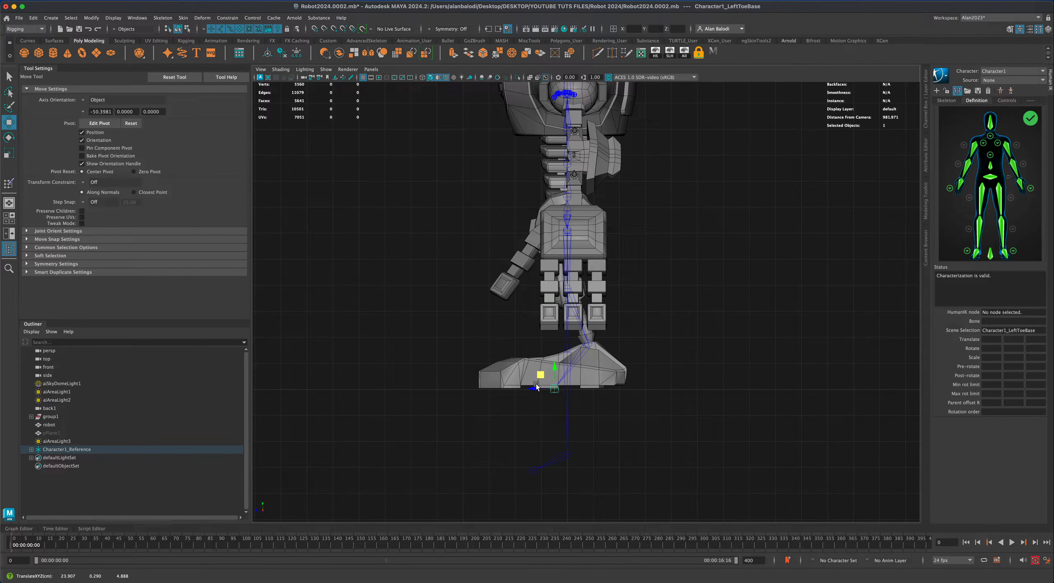
pyautogui.moveTo(554, 369)
pyautogui.mouseDown()
pyautogui.moveTo(557, 354)
pyautogui.moveTo(559, 366)
pyautogui.mouseUp()
pyautogui.moveTo(556, 367); pyautogui.dragTo(555, 371)
# - Review the skeleton's scale, finger and toe bone settings and return to the character definition
pyautogui.click(946, 101)
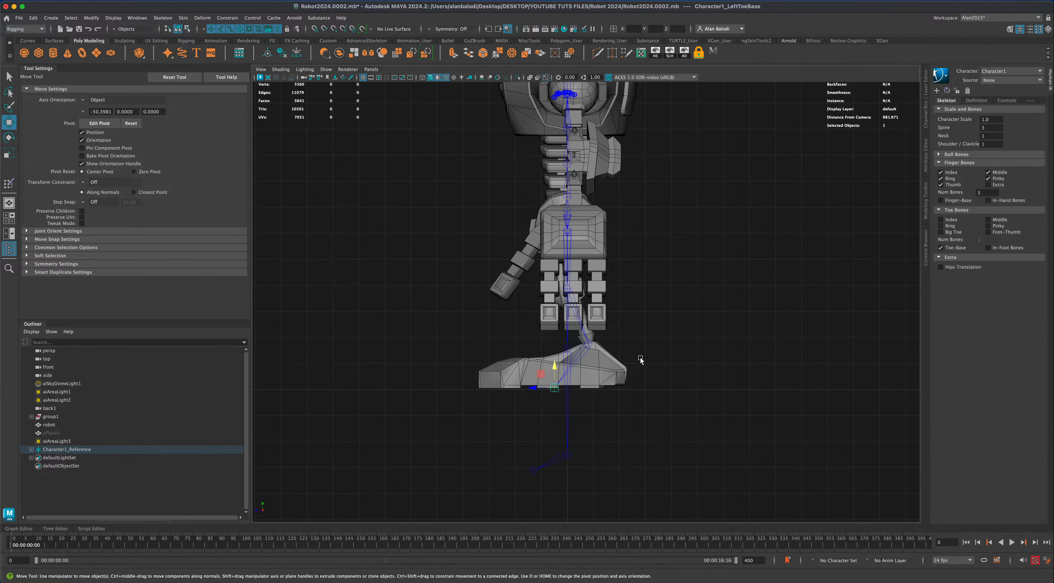
pyautogui.press('space')
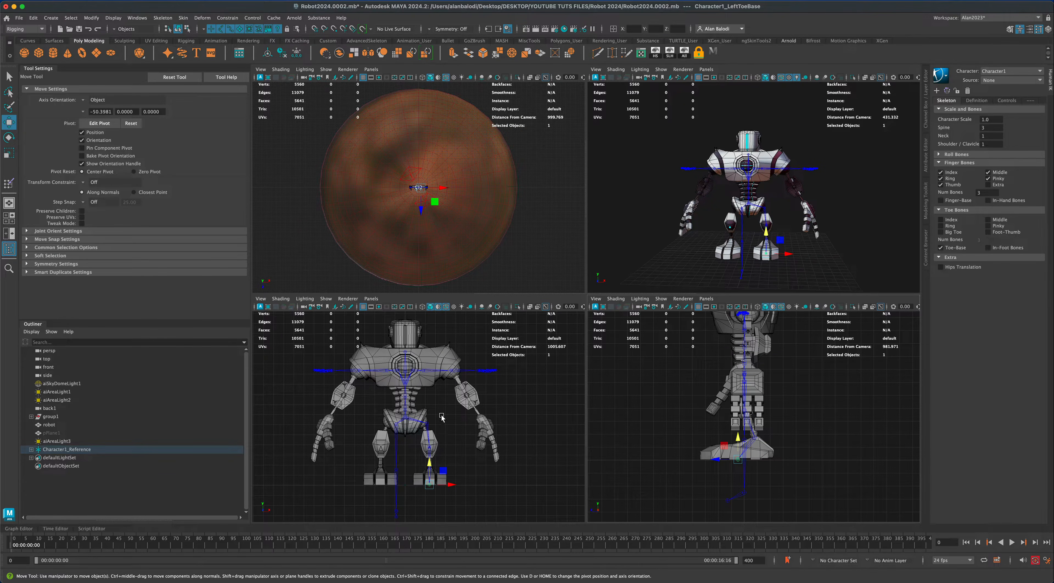
pyautogui.click(977, 101)
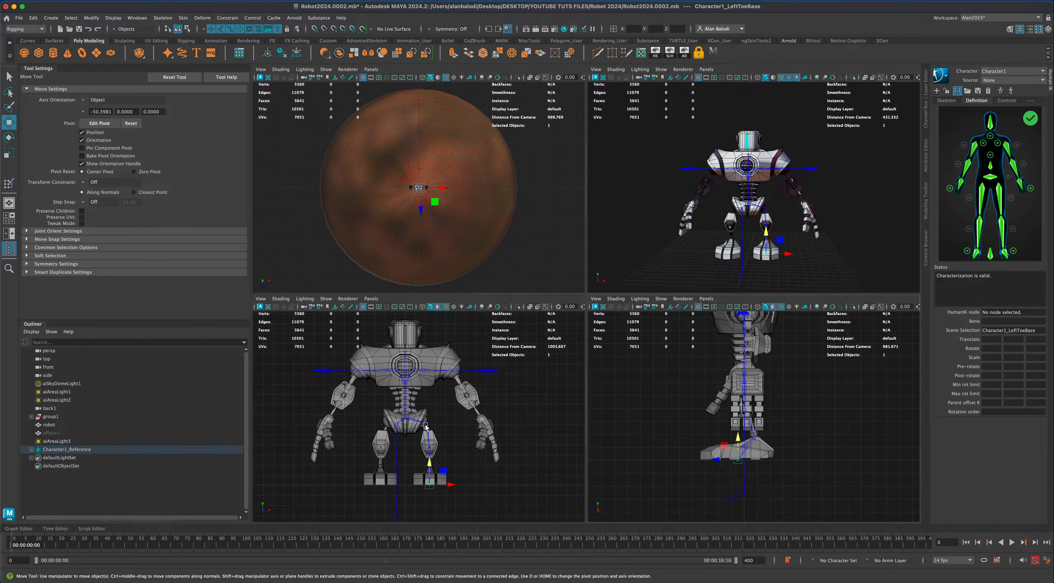
# - Raise the lowest spine joint above the pelvis in the front view, to a height of about 74 cm
pyautogui.press('space')
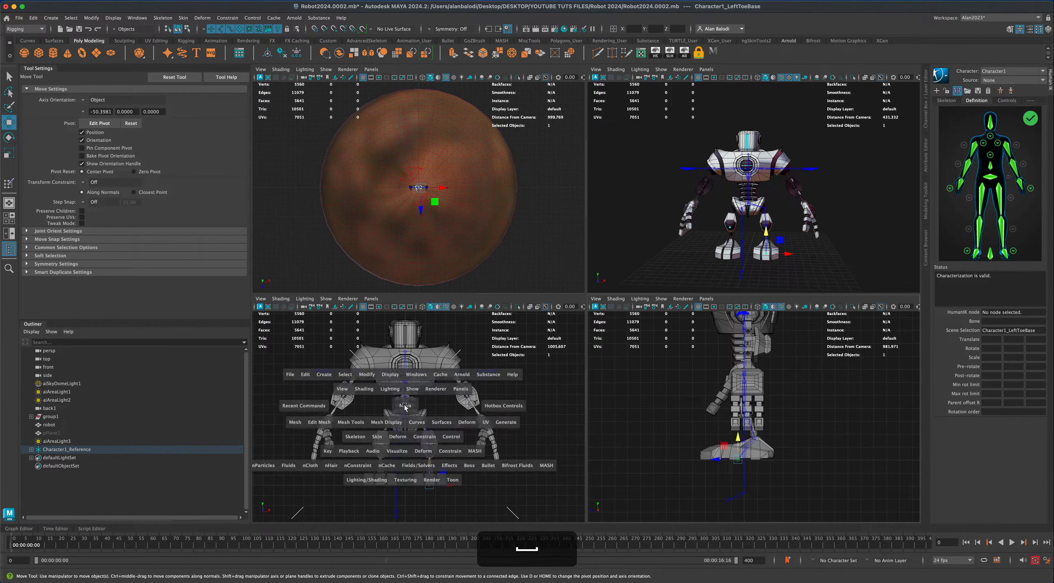
pyautogui.keyDown('alt'); pyautogui.moveTo(563, 365); pyautogui.dragTo(545, 391, button='middle'); pyautogui.keyUp('alt')
pyautogui.keyDown('alt'); pyautogui.scroll(3, 551, 441); pyautogui.keyUp('alt')
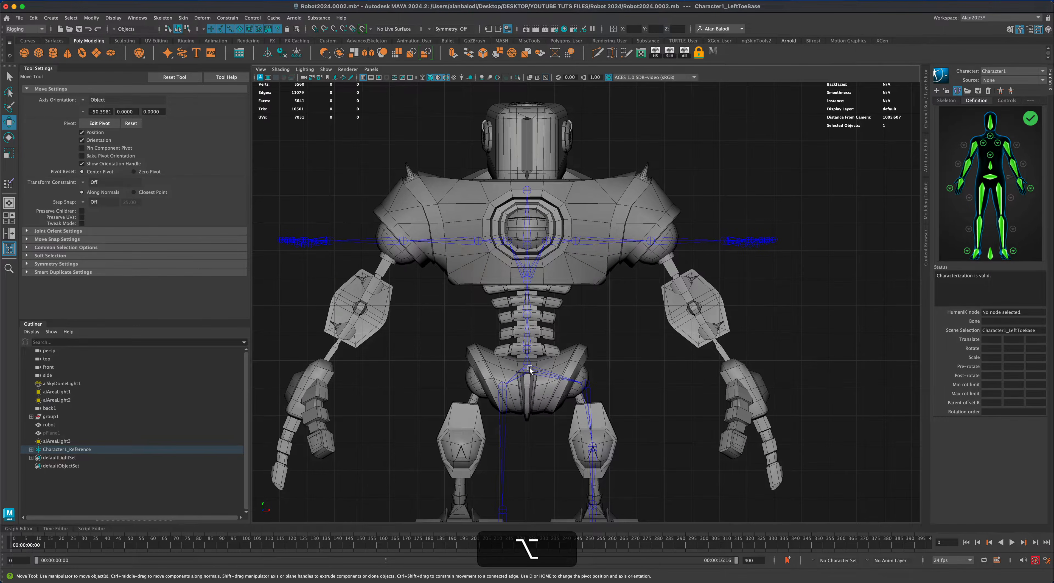
pyautogui.click(527, 350)
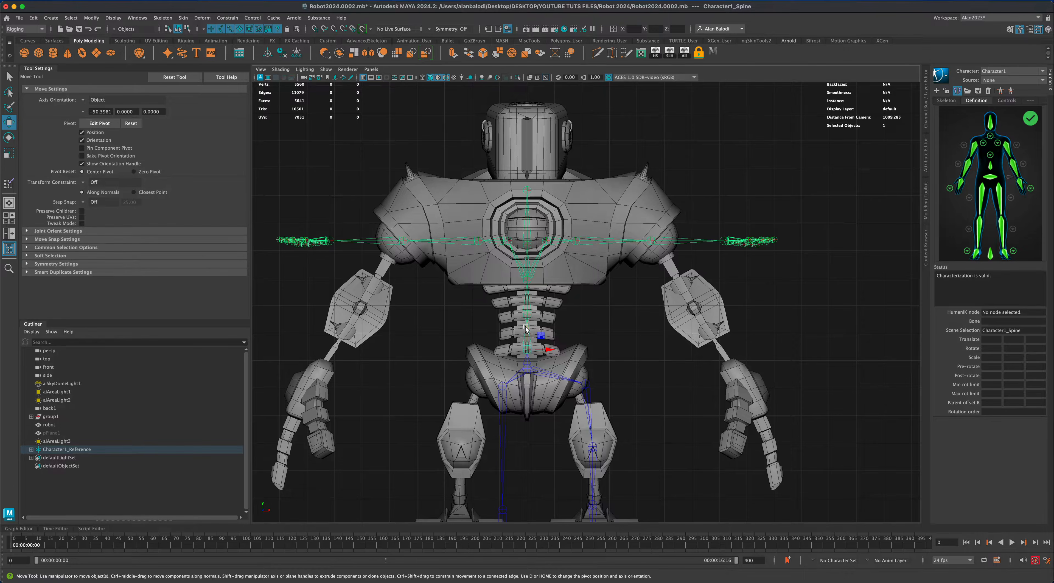
pyautogui.moveTo(526, 329); pyautogui.dragTo(528, 323)
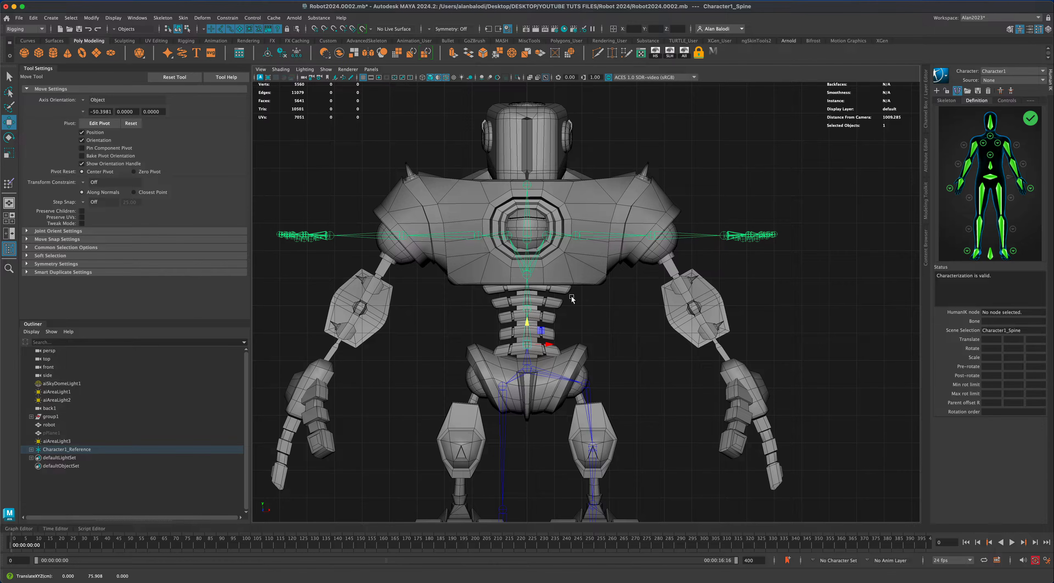
# - Examine the skeleton's spine bone count and the spine joints inside the robot's waist
pyautogui.click(946, 100)
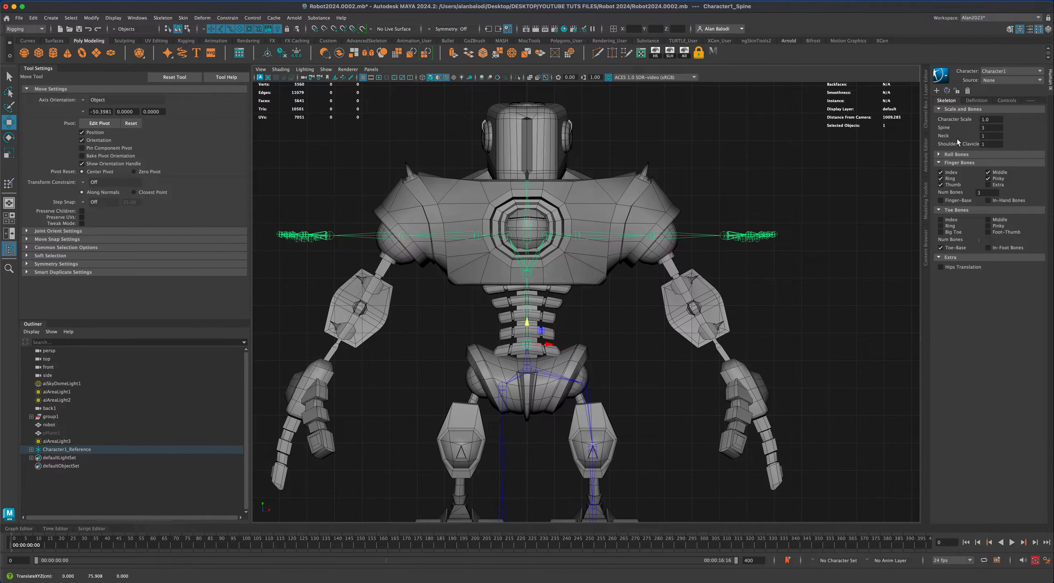
pyautogui.moveTo(992, 127); pyautogui.dragTo(974, 127)
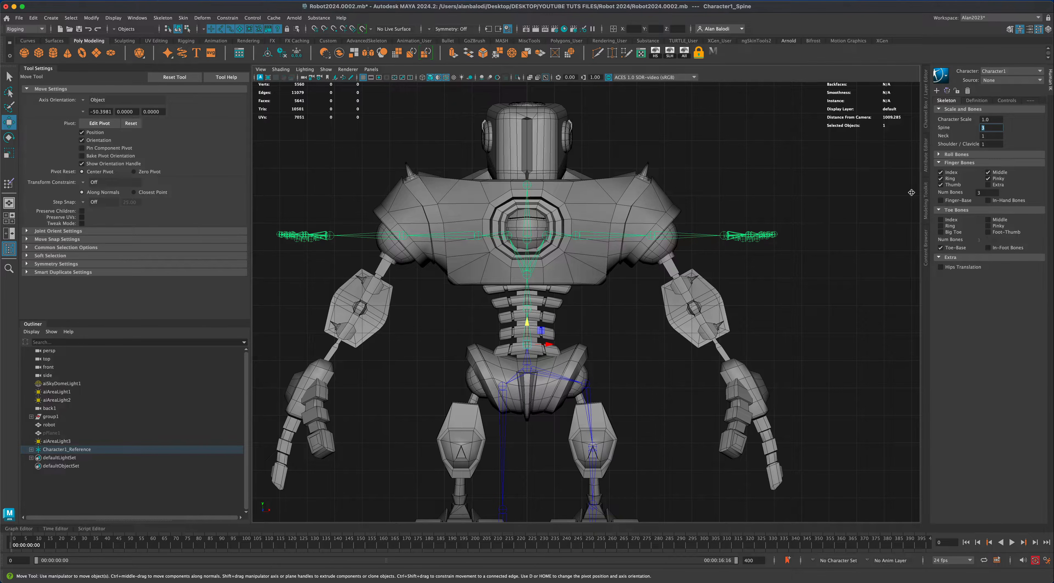
pyautogui.click(988, 101)
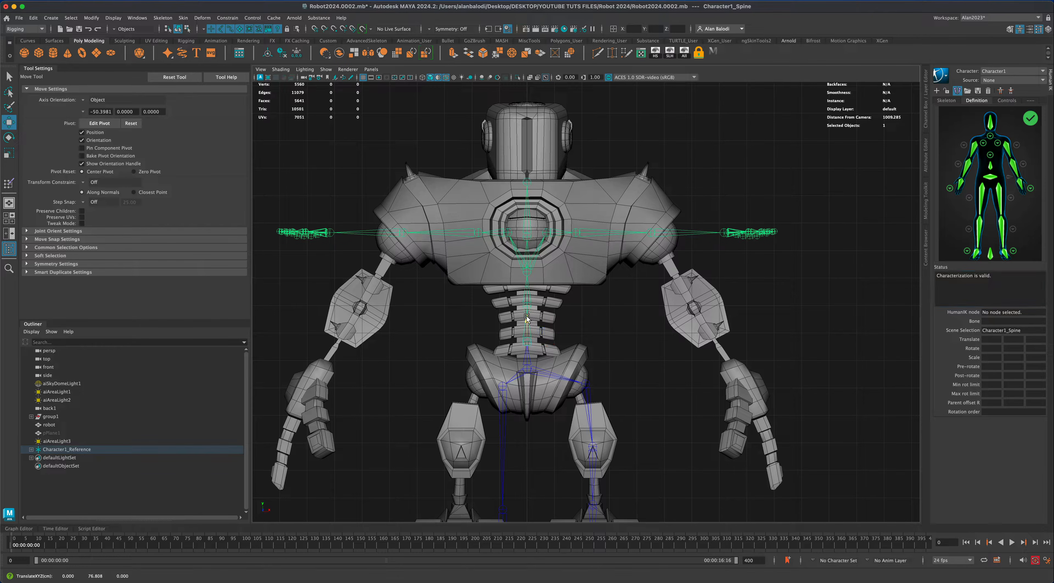
pyautogui.click(527, 298)
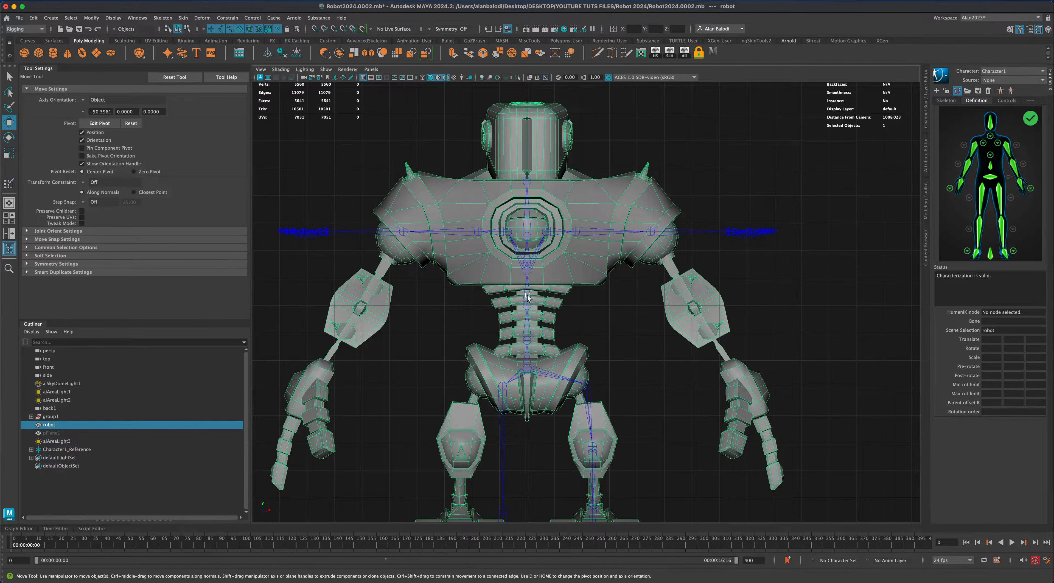
pyautogui.click(604, 314)
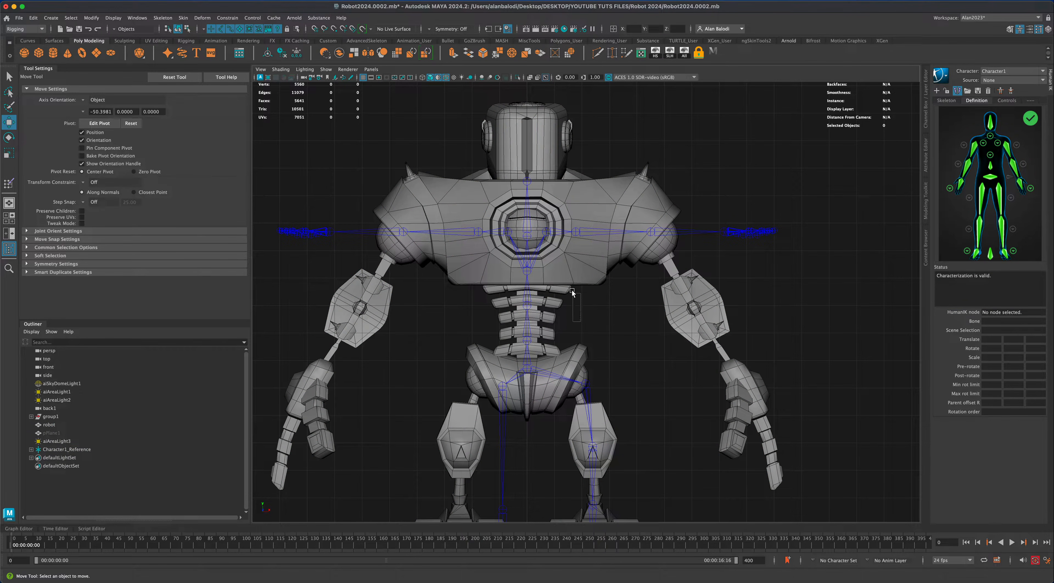
pyautogui.click(574, 275)
pyautogui.click(605, 303)
pyautogui.click(526, 296)
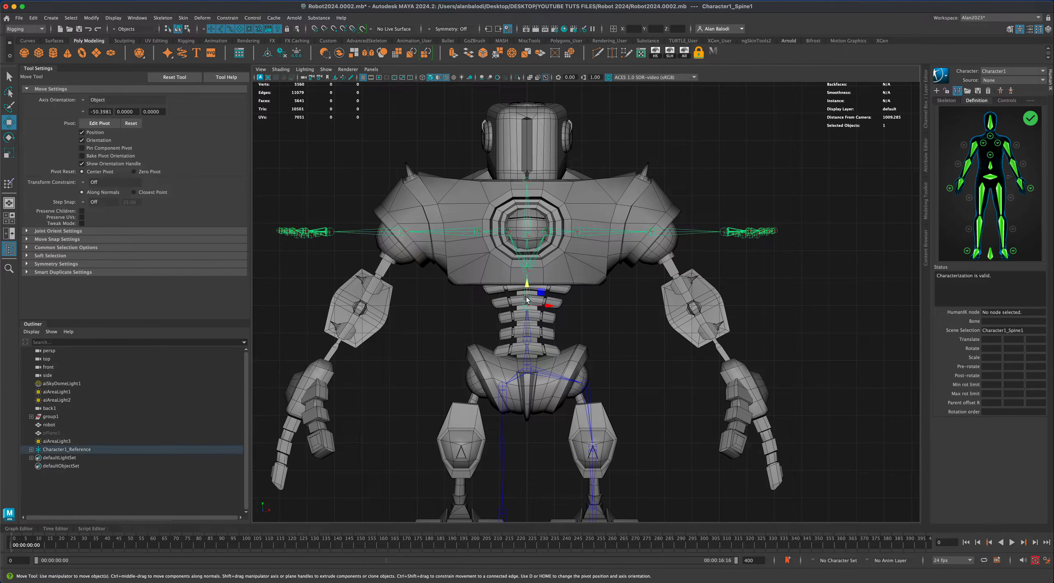
pyautogui.click(561, 287)
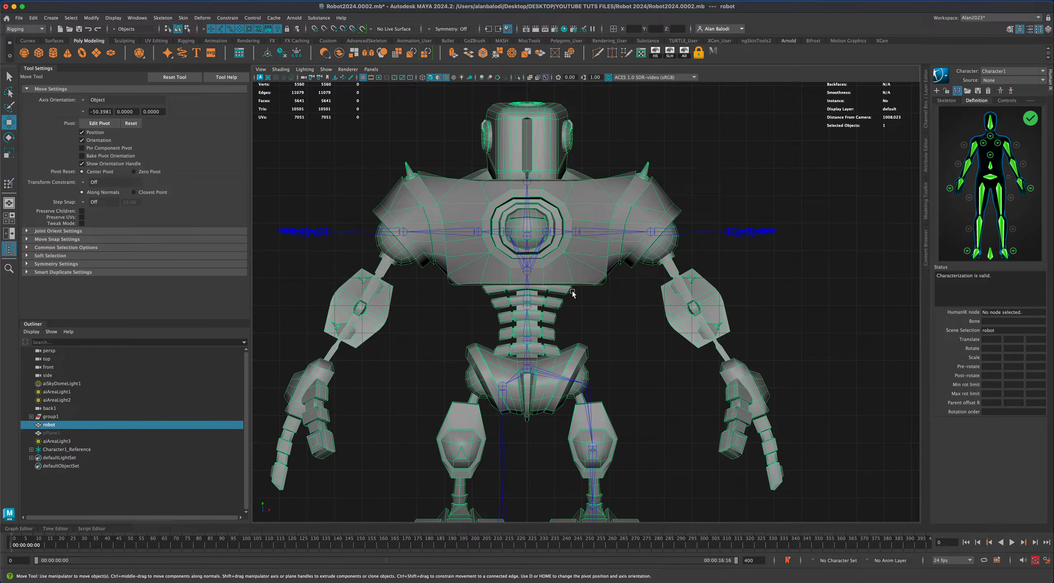
pyautogui.click(433, 331)
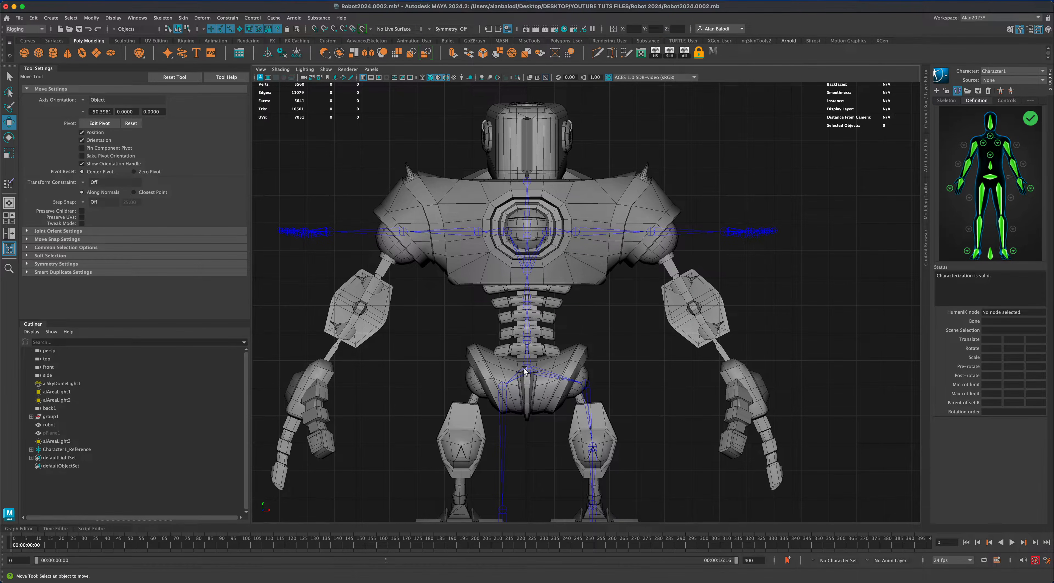
# - Raise the lowest spine joint slightly and move the top spine joint up into the centre of the robot's chest
pyautogui.click(526, 306)
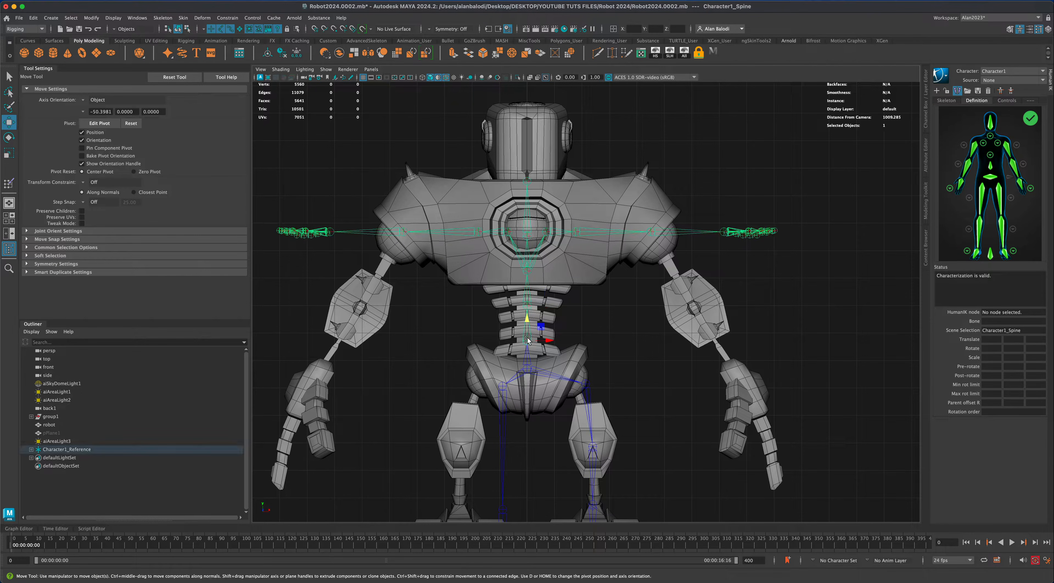
pyautogui.moveTo(528, 322); pyautogui.dragTo(528, 317)
pyautogui.press('Down')
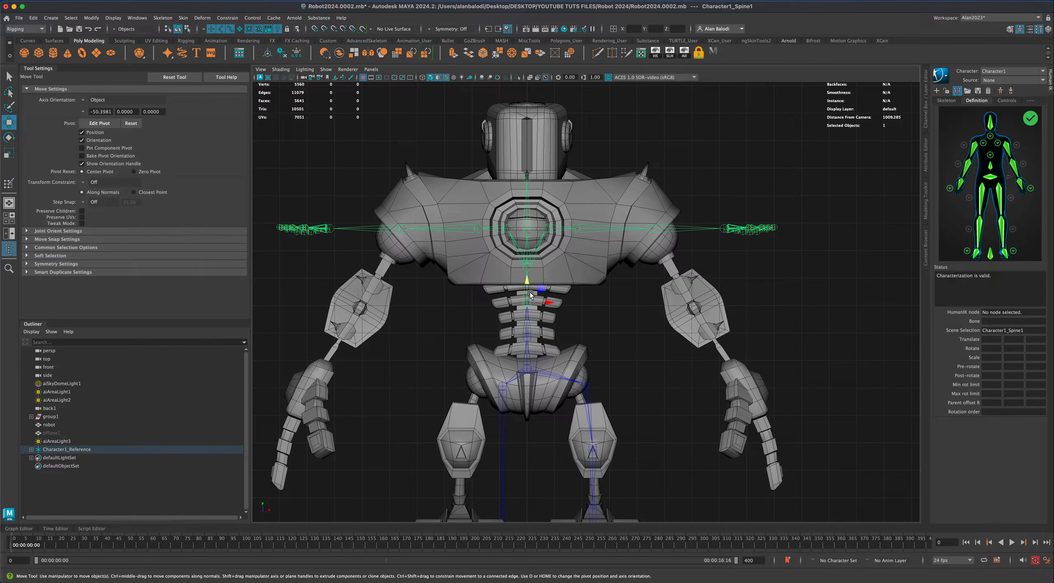
pyautogui.press('Down')
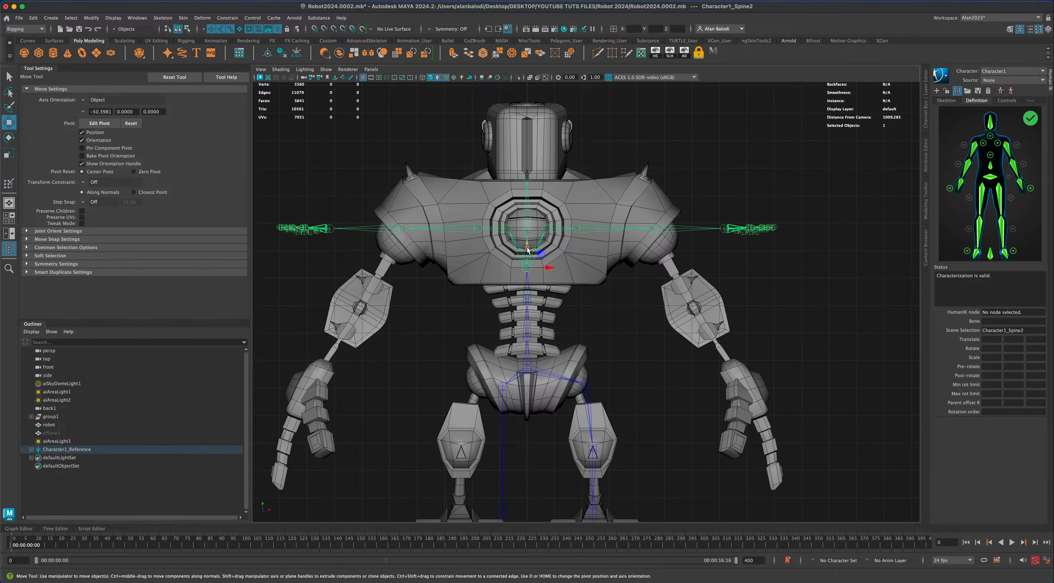
pyautogui.moveTo(527, 245); pyautogui.dragTo(528, 207)
# - Place the neck joint at the base of the robot's head and the head joint inside the head at about 150 cm height
pyautogui.press('Down')
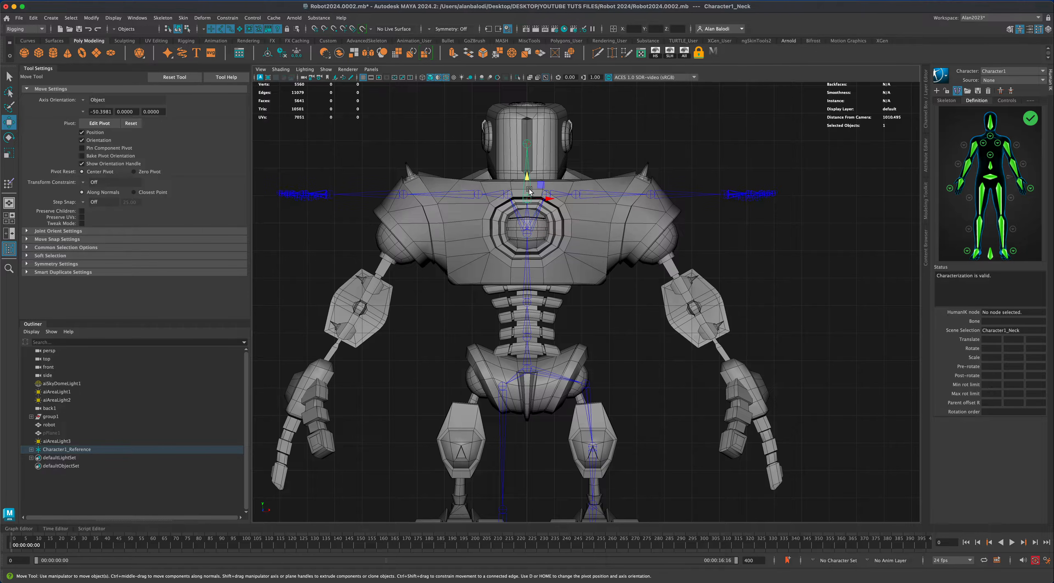
pyautogui.moveTo(529, 162); pyautogui.dragTo(531, 165)
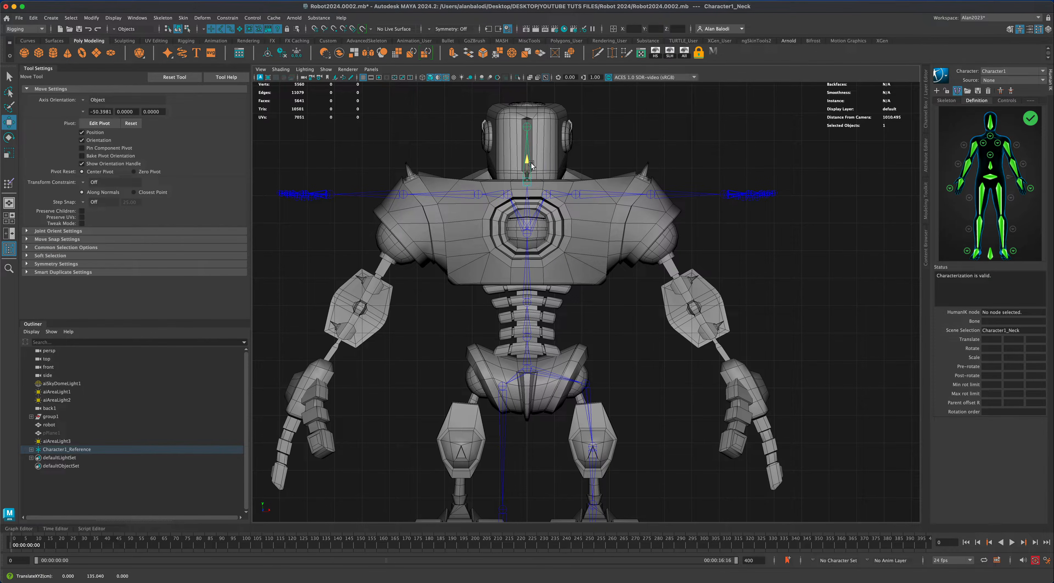
pyautogui.click(527, 127)
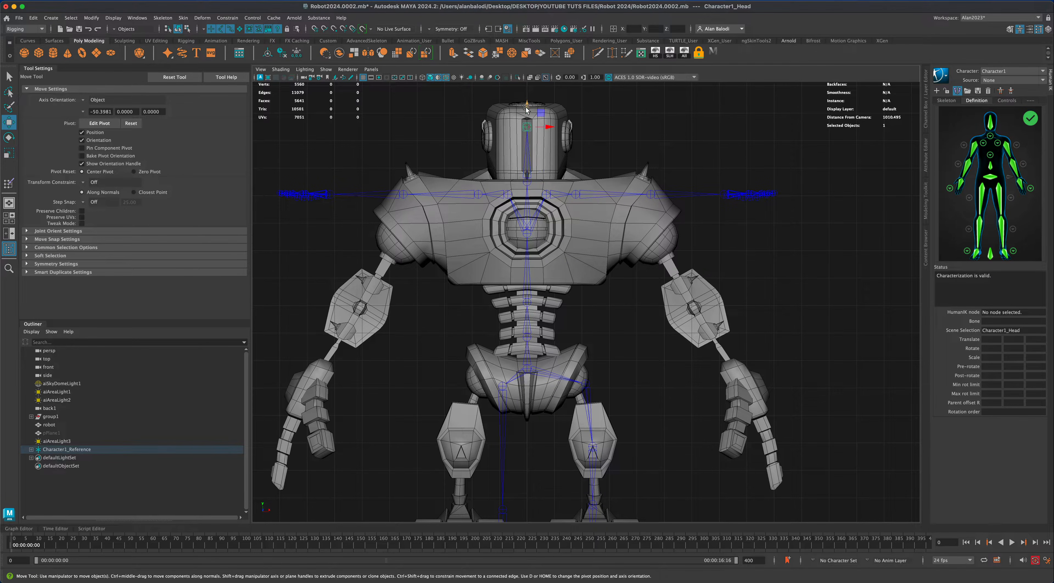
pyautogui.moveTo(527, 107); pyautogui.dragTo(528, 123)
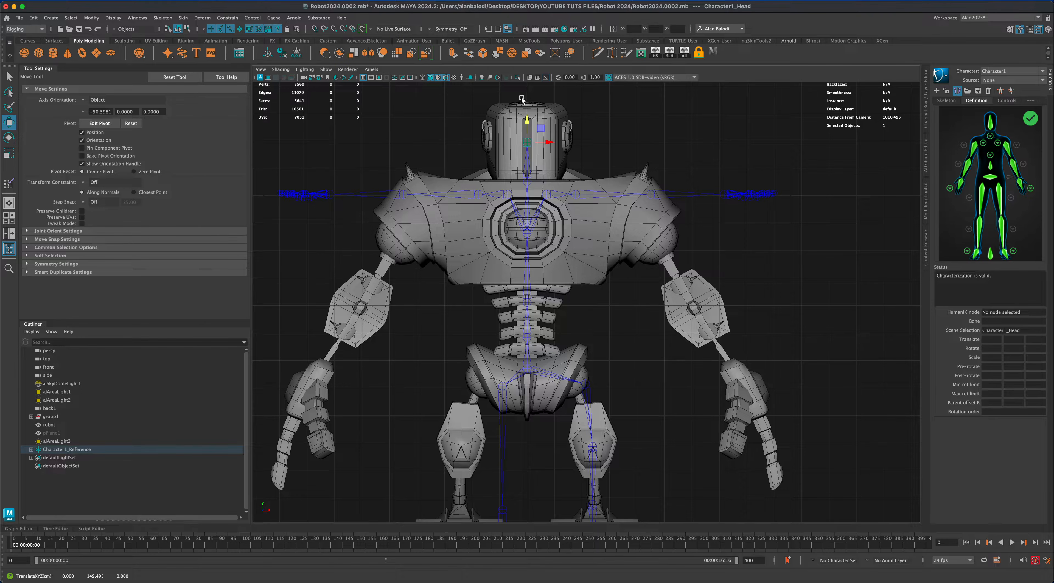
pyautogui.click(527, 167)
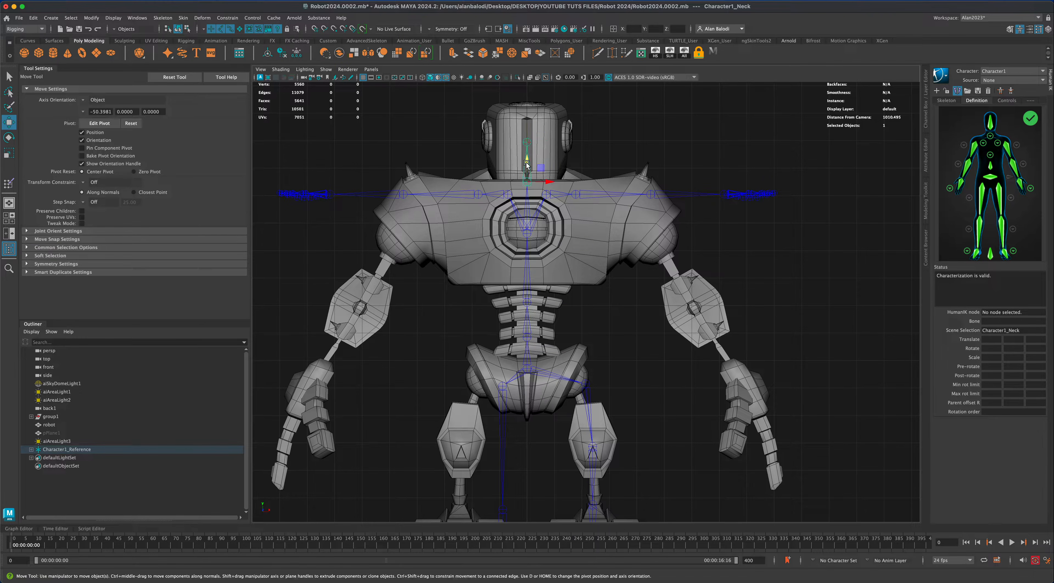
pyautogui.moveTo(527, 169); pyautogui.dragTo(548, 113)
pyautogui.click(527, 143)
pyautogui.moveTo(528, 112); pyautogui.dragTo(534, 117)
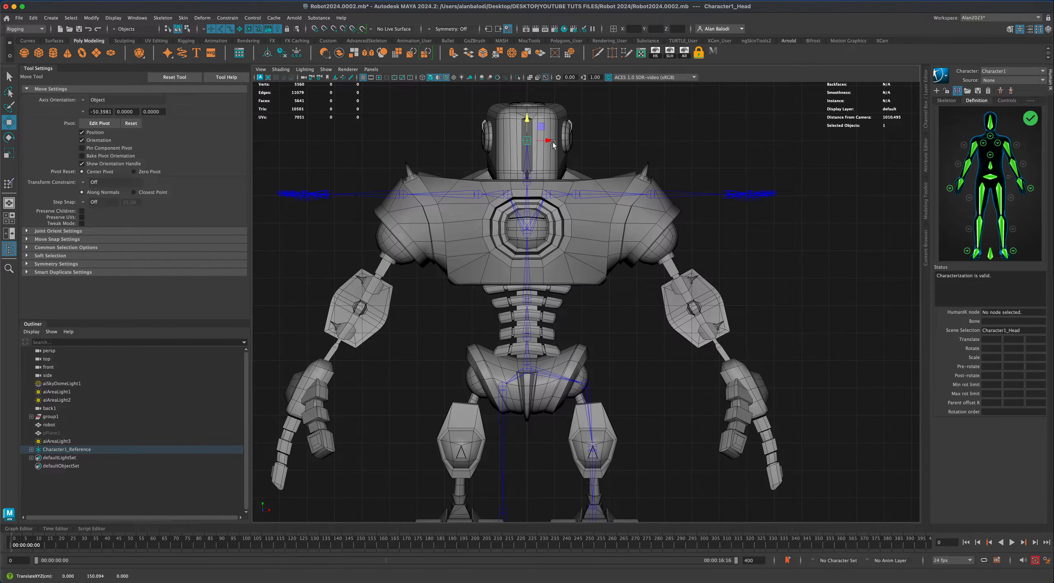
# - Move the left shoulder joint outward along the upper chest to about X 25.7, Y 129.7 cm
pyautogui.click(547, 194)
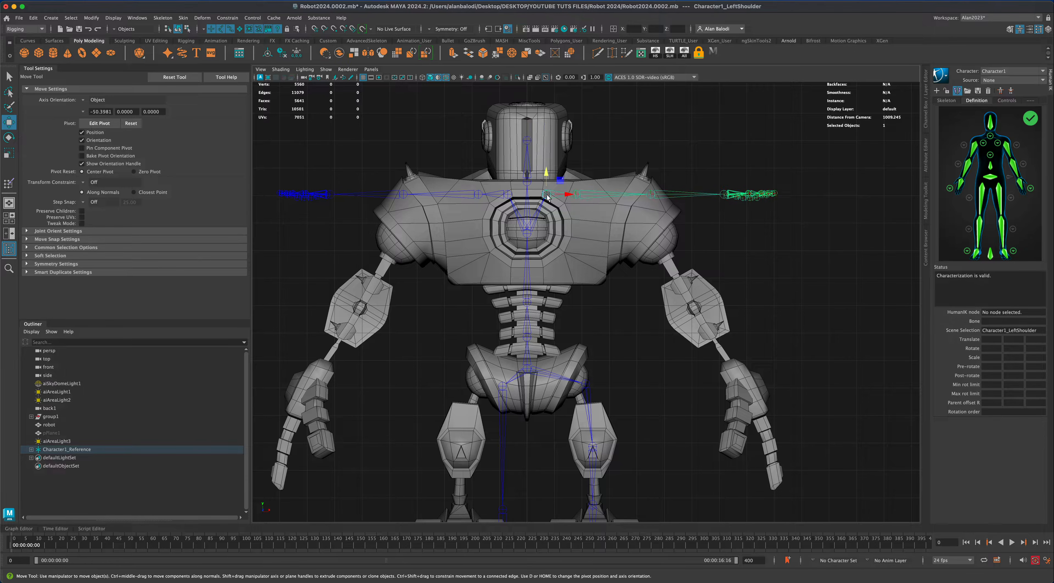
pyautogui.moveTo(561, 183); pyautogui.dragTo(611, 183)
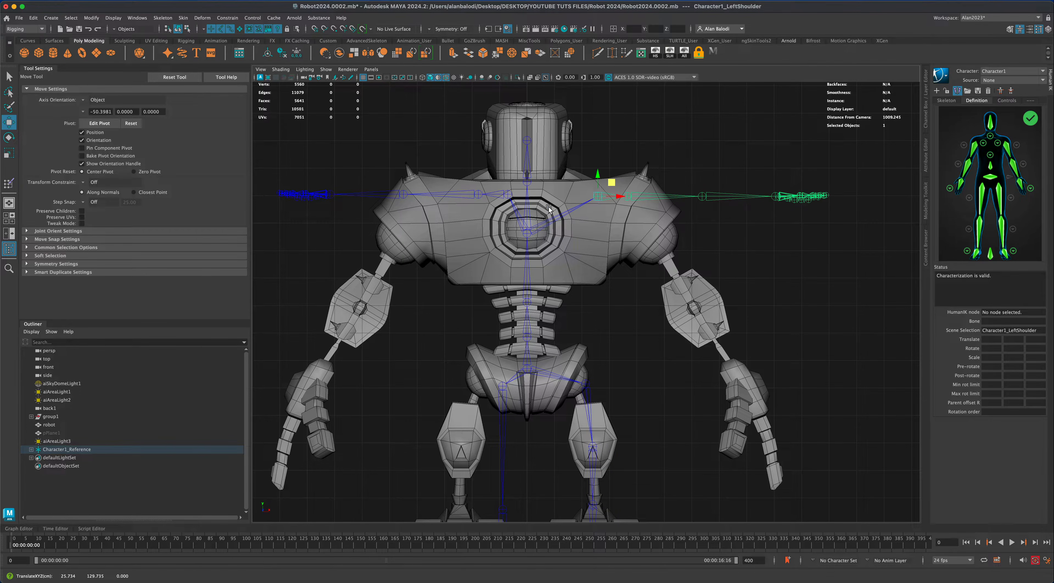
# - Move the left arm joint down and outward into the robot's shoulder ball, at about Y 116 cm, with the mesh shown in X-ray
pyautogui.click(636, 193)
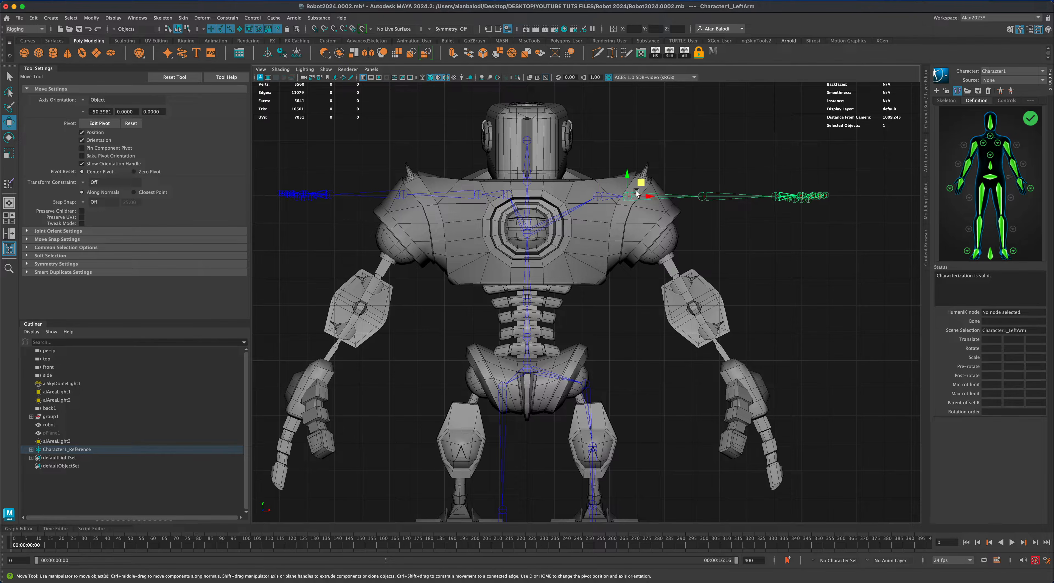
pyautogui.moveTo(641, 184); pyautogui.dragTo(664, 221)
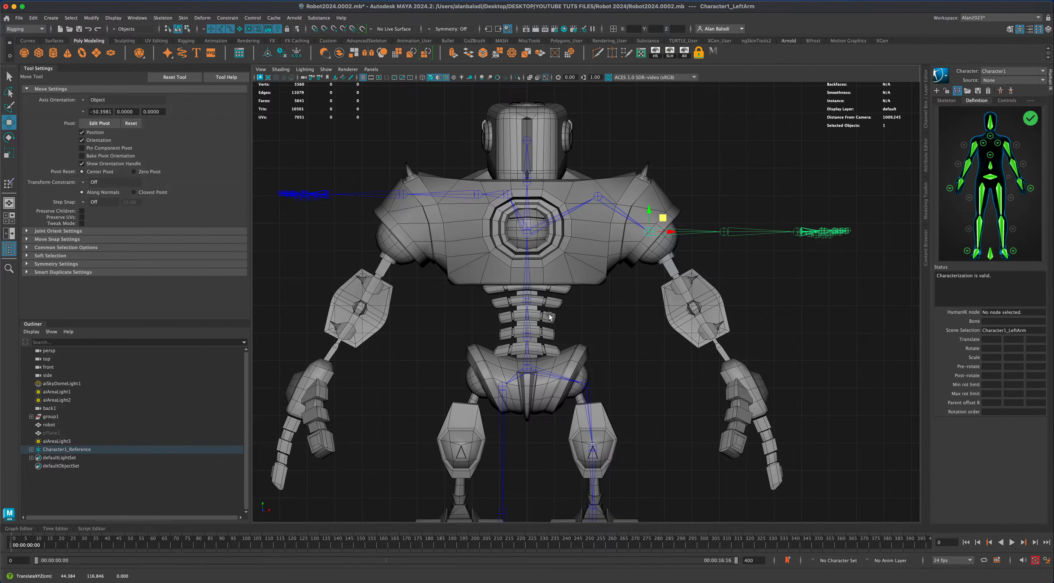
pyautogui.scroll(-2, 601, 351)
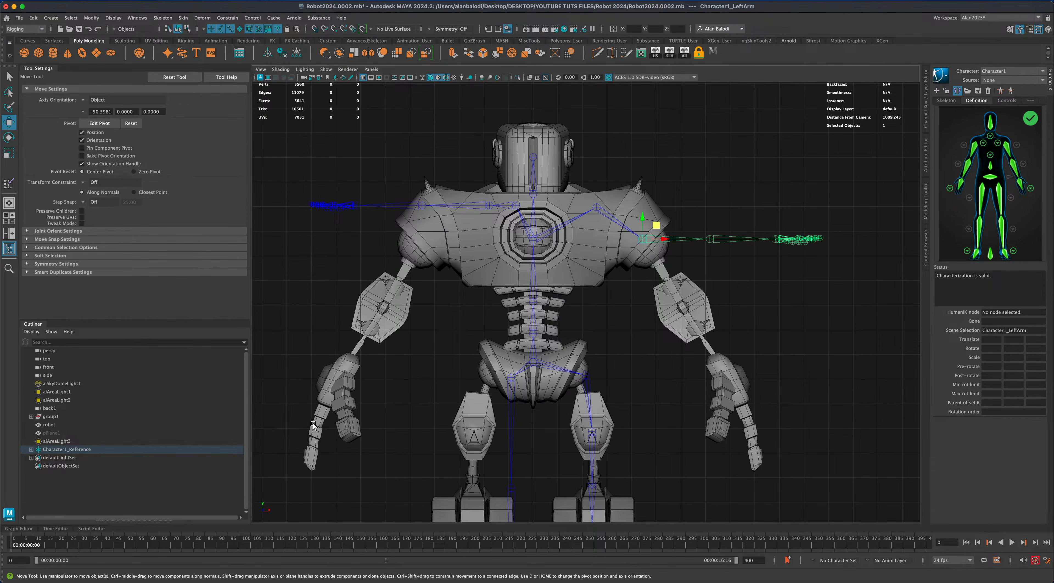
pyautogui.scroll(-1, 620, 372)
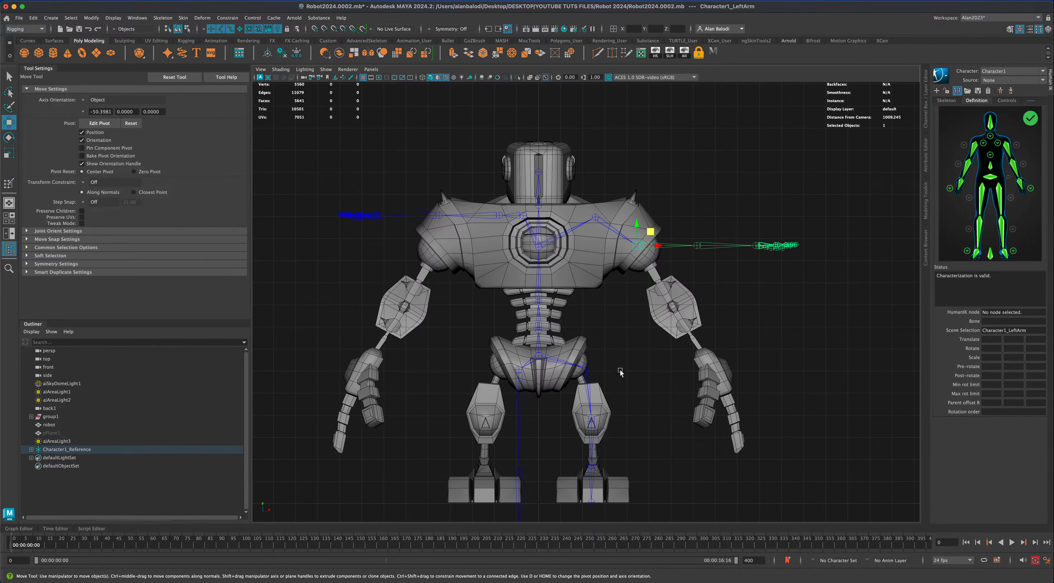
pyautogui.scroll(2, 625, 343)
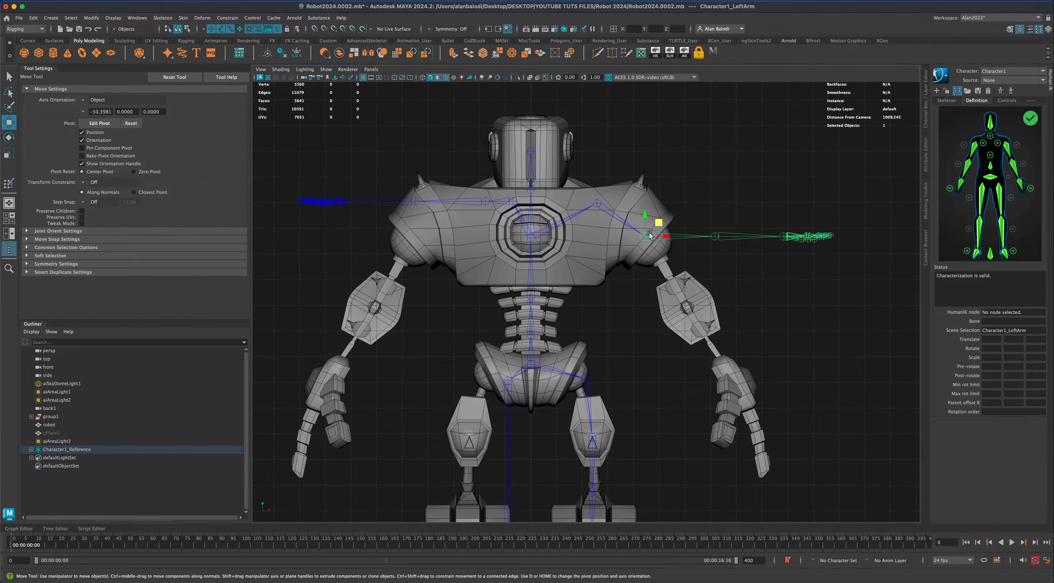
pyautogui.click(529, 77)
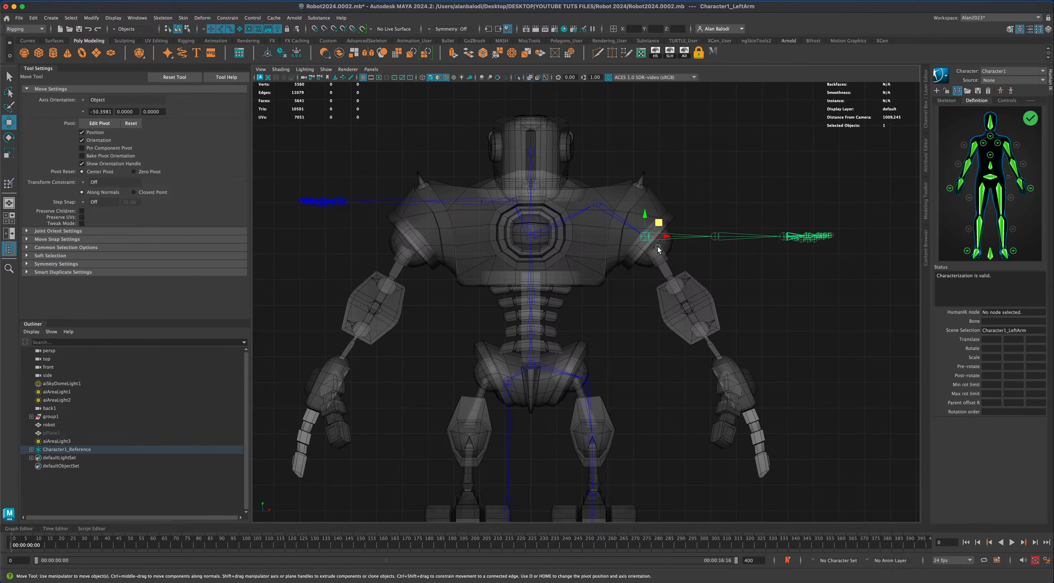
pyautogui.moveTo(661, 227); pyautogui.dragTo(664, 228)
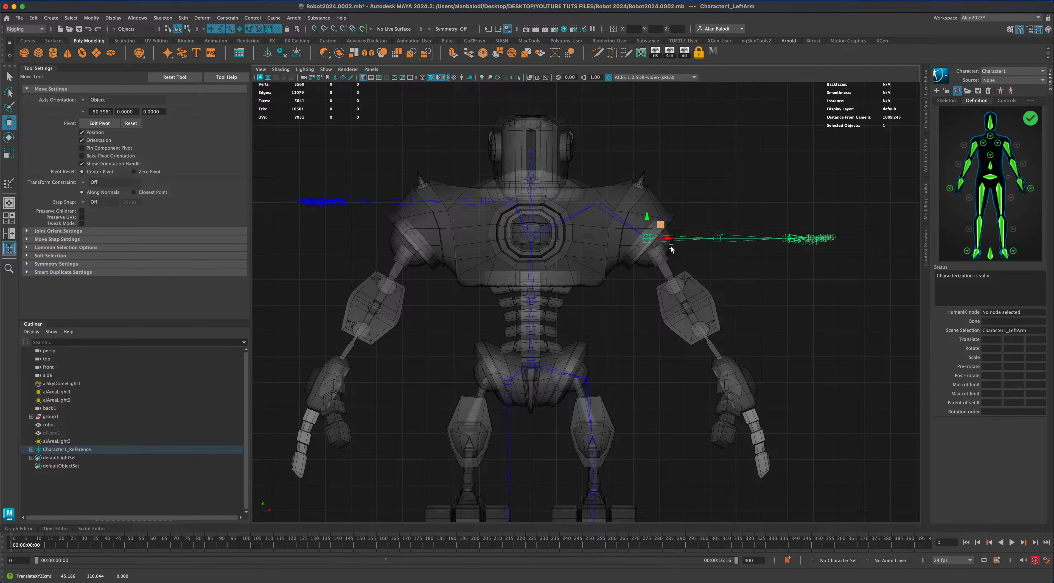
# - Rotate the left arm joint about -59.9° around Z along the robot's arm and shift it to about X 46.4, Y 114.0 cm
pyautogui.press('e')
pyautogui.moveTo(668, 251); pyautogui.dragTo(650, 277)
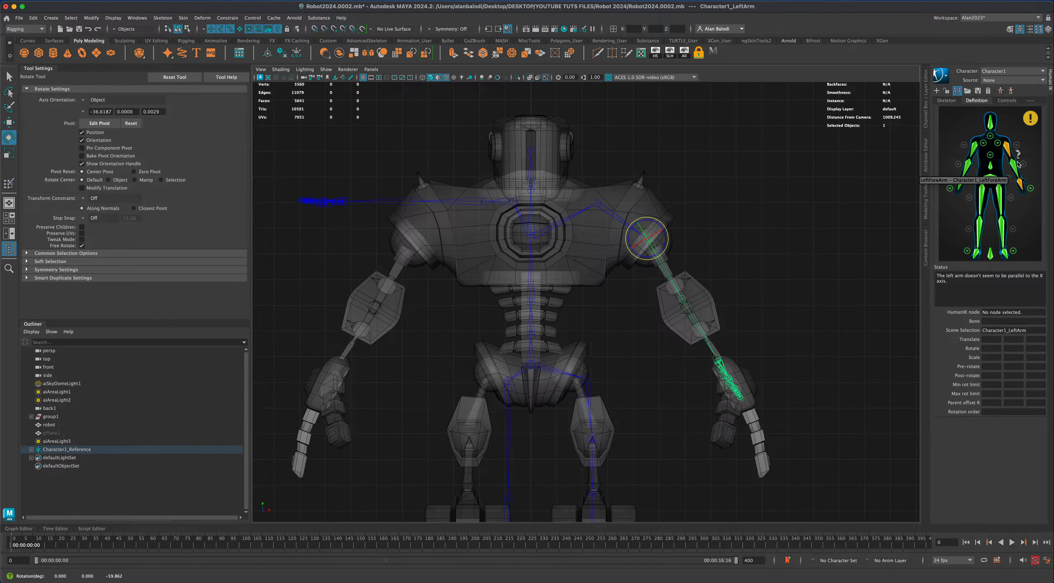
pyautogui.press('w')
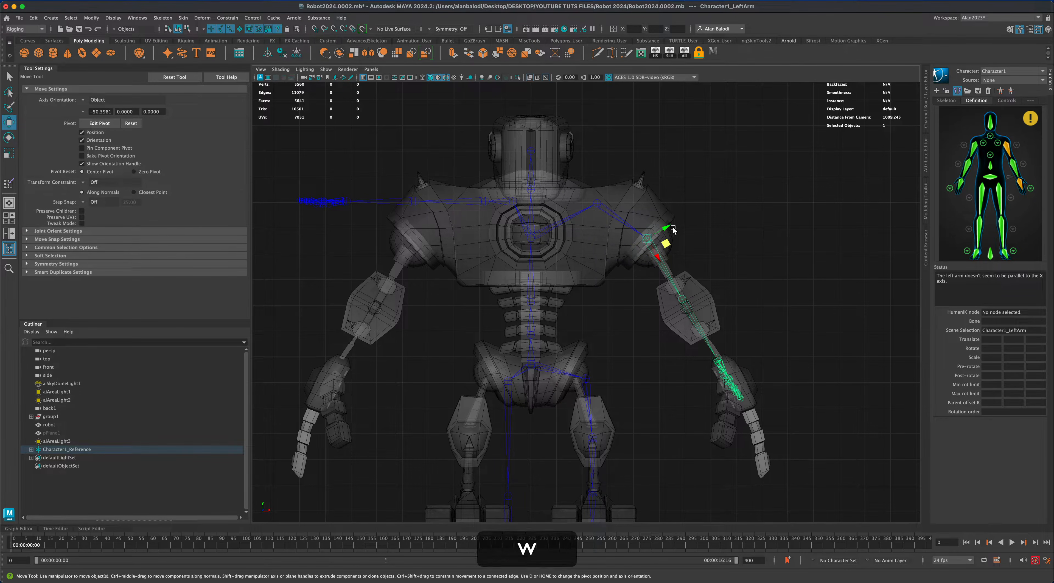
pyautogui.moveTo(666, 244); pyautogui.dragTo(671, 252)
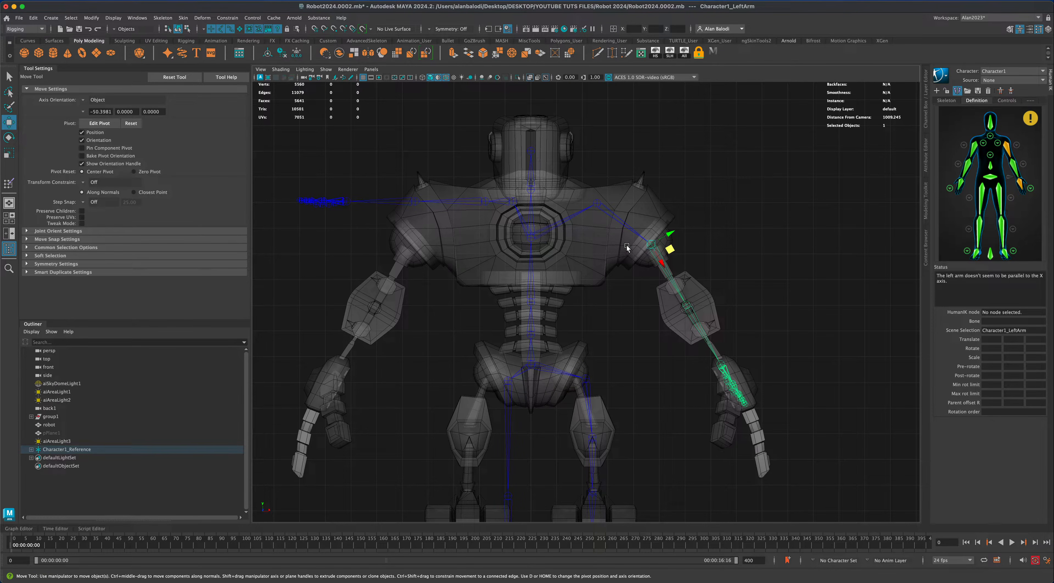
pyautogui.moveTo(622, 294)
pyautogui.keyDown('alt'); pyautogui.mouseDown(button='right')
pyautogui.moveTo(620, 307)
pyautogui.moveTo(628, 285)
pyautogui.moveTo(618, 284)
pyautogui.mouseUp(button='right'); pyautogui.keyUp('alt')
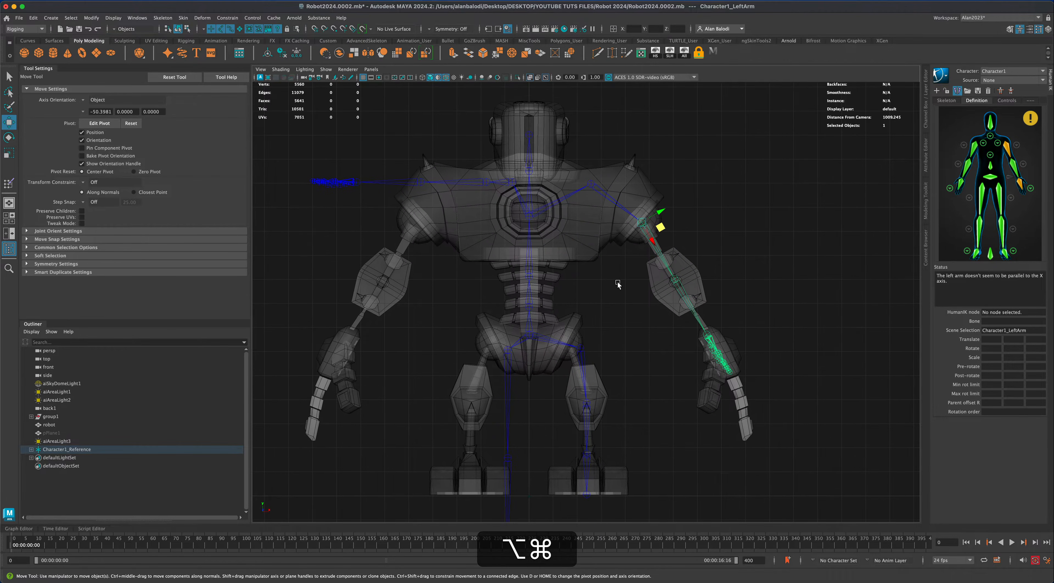
pyautogui.press('alt+super+z')
pyautogui.press('super+z')
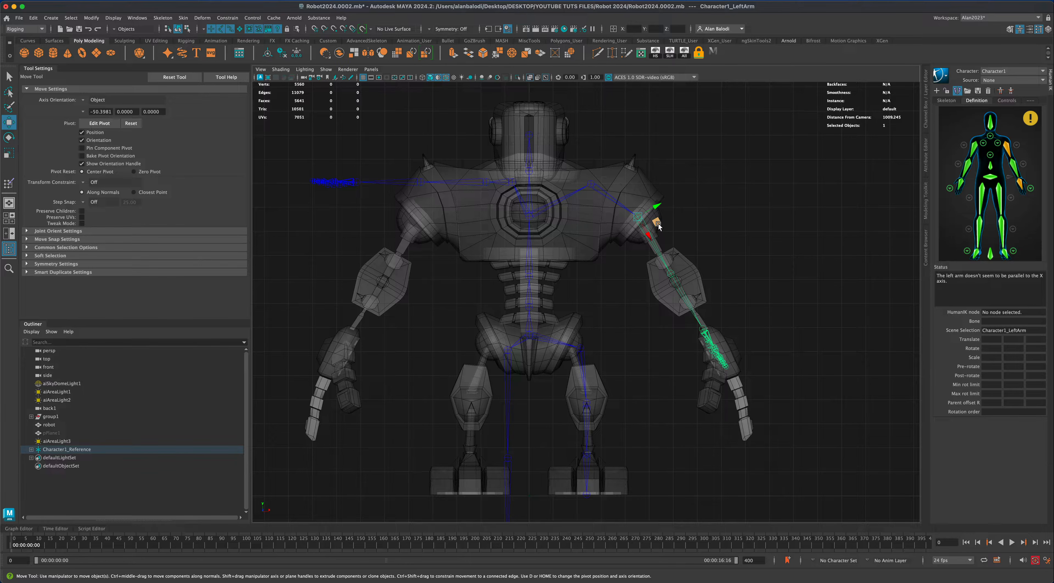
pyautogui.moveTo(650, 240); pyautogui.dragTo(657, 242)
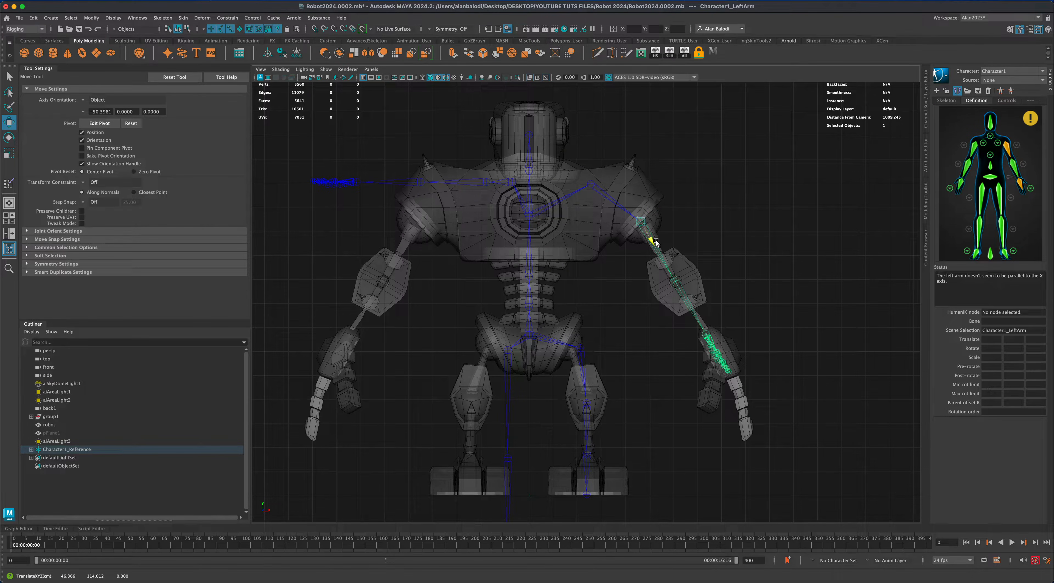
# - Slide the left forearm joint along its bone into the centre of the robot's elbow, at about X 60.9, Y 89.0 cm
pyautogui.click(675, 281)
pyautogui.keyDown('alt'); pyautogui.moveTo(657, 301); pyautogui.dragTo(725, 302, button='right'); pyautogui.keyUp('alt')
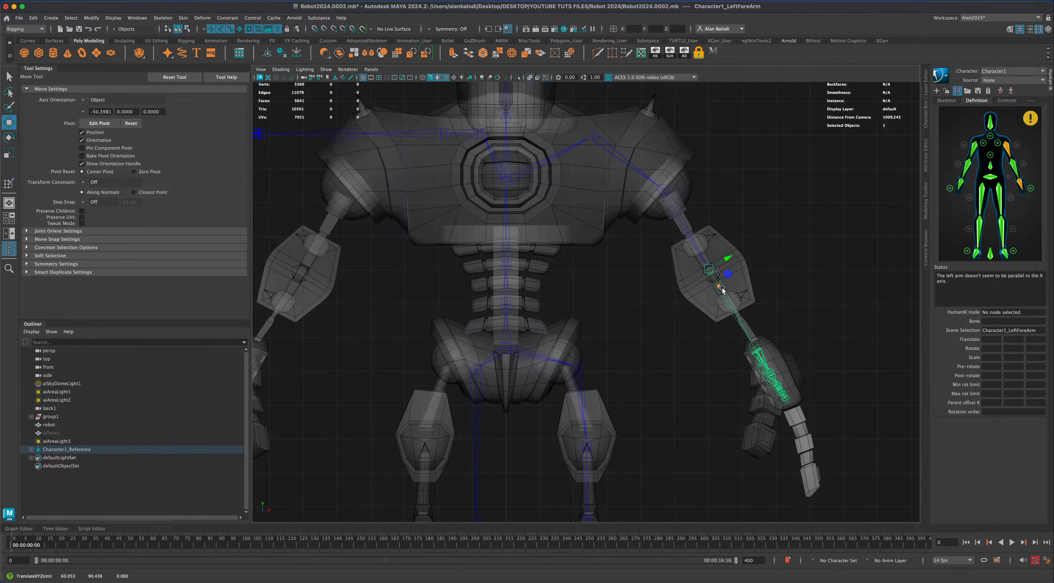
pyautogui.moveTo(723, 290); pyautogui.dragTo(730, 309)
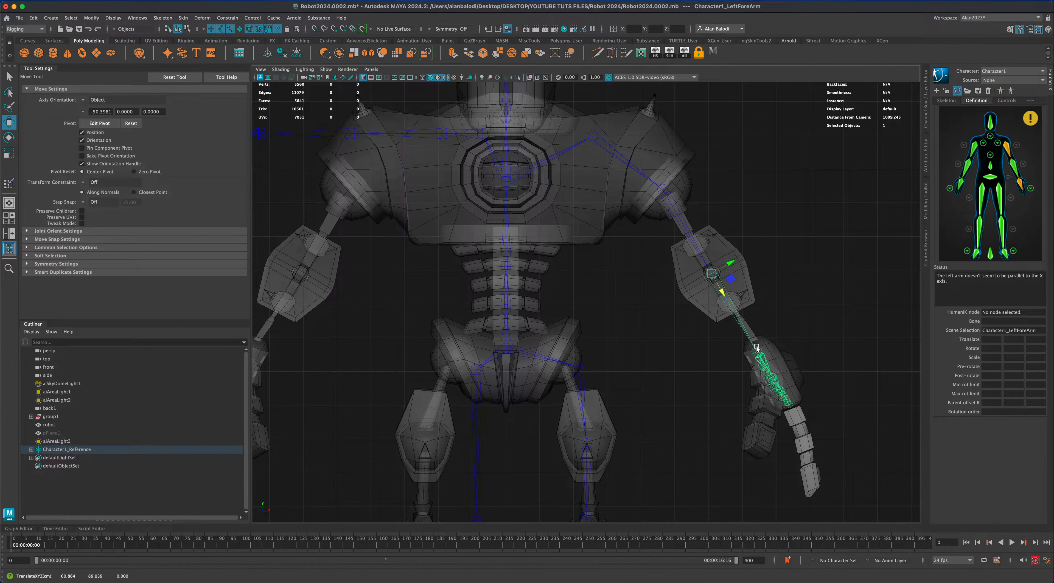
# - Fine-tune the left arm joint's Z rotation to about -59.7° so the chain follows the robot's arm down to the hand
pyautogui.click(767, 356)
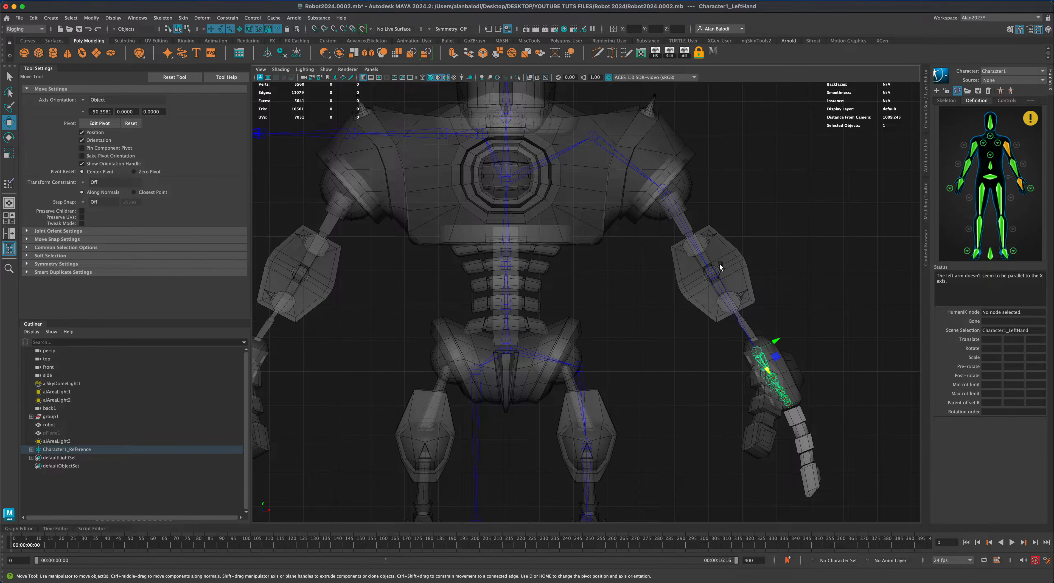
pyautogui.click(665, 193)
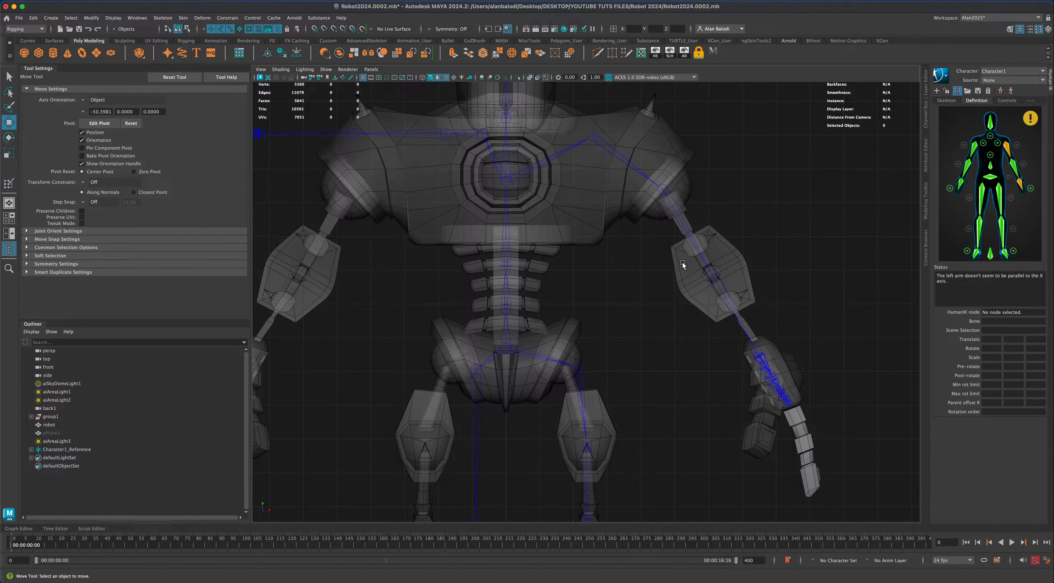
pyautogui.click(667, 191)
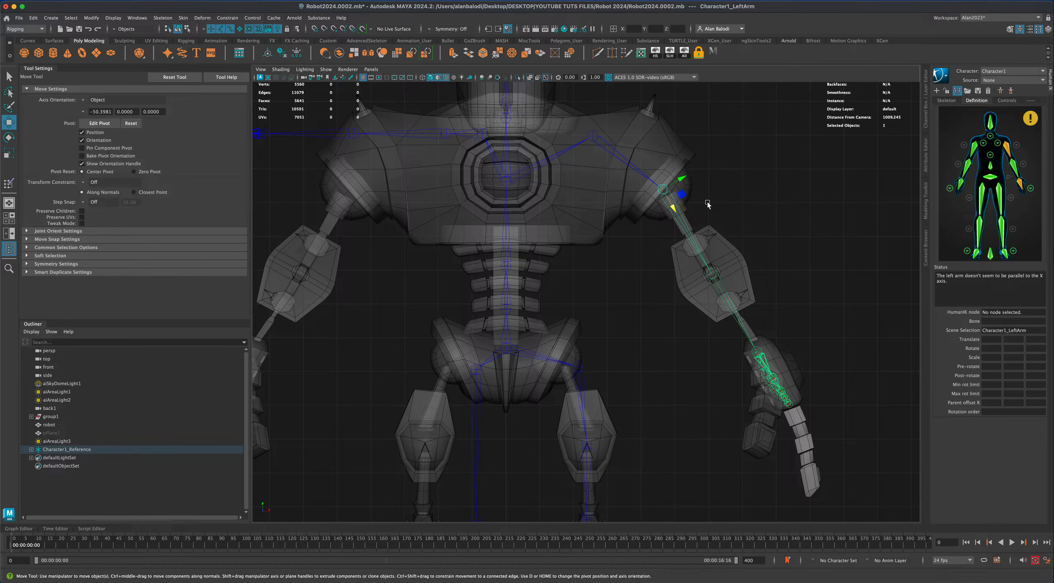
pyautogui.press('e')
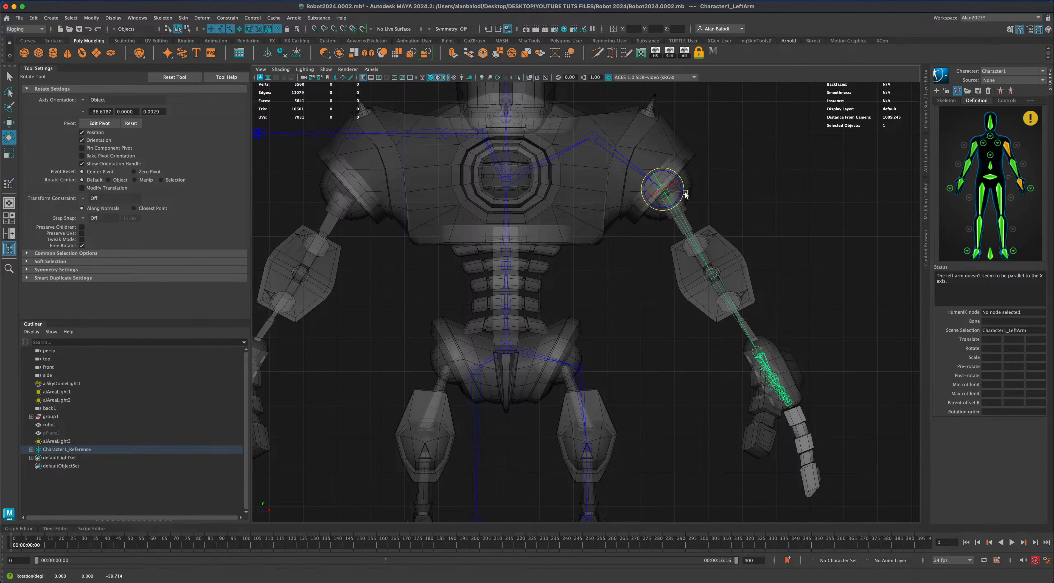
pyautogui.moveTo(685, 193); pyautogui.dragTo(686, 192)
# - Compare the left hand joints with the robot's fingers in the perspective view and remove the pinky bones from the skeleton
pyautogui.click(763, 353)
pyautogui.press('space')
pyautogui.press('space')
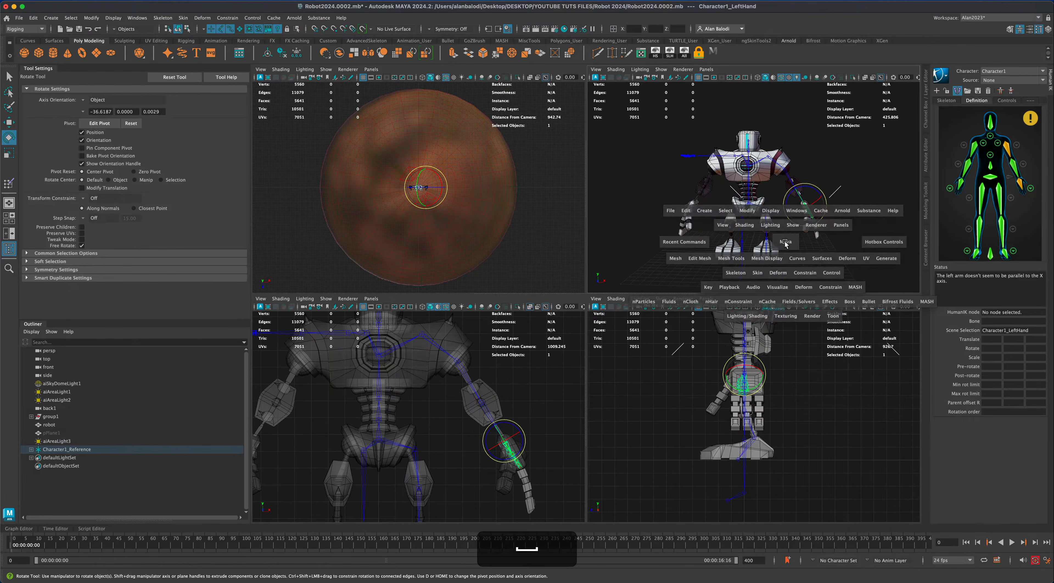
pyautogui.keyDown('alt'); pyautogui.moveTo(805, 330); pyautogui.dragTo(705, 315); pyautogui.keyUp('alt')
pyautogui.keyDown('alt'); pyautogui.scroll(8, 719, 315); pyautogui.keyUp('alt')
pyautogui.keyDown('alt'); pyautogui.moveTo(705, 315); pyautogui.dragTo(724, 278, button='middle'); pyautogui.keyUp('alt')
pyautogui.keyDown('alt'); pyautogui.moveTo(724, 278); pyautogui.dragTo(739, 278); pyautogui.keyUp('alt')
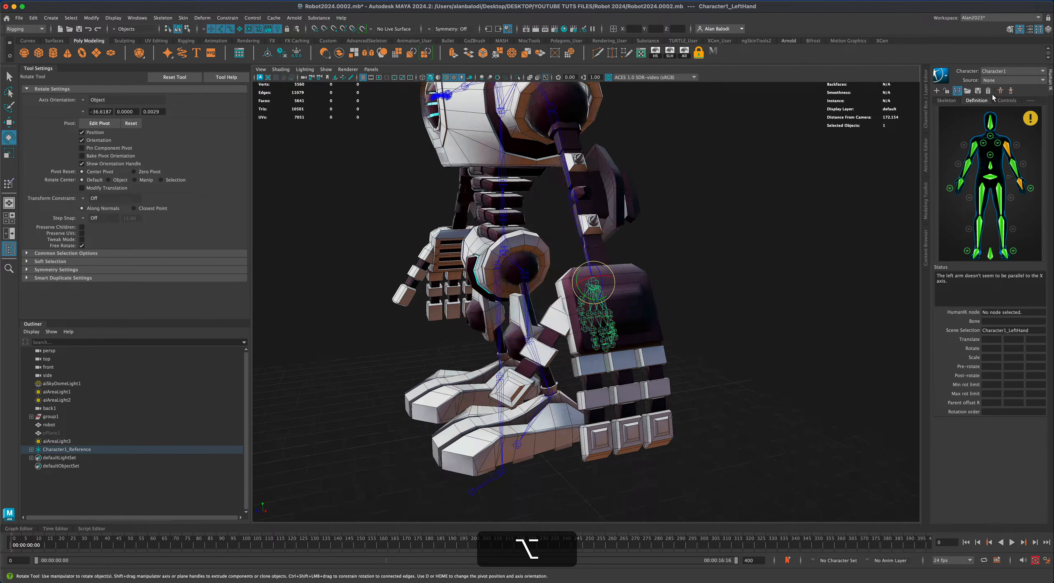
pyautogui.click(946, 100)
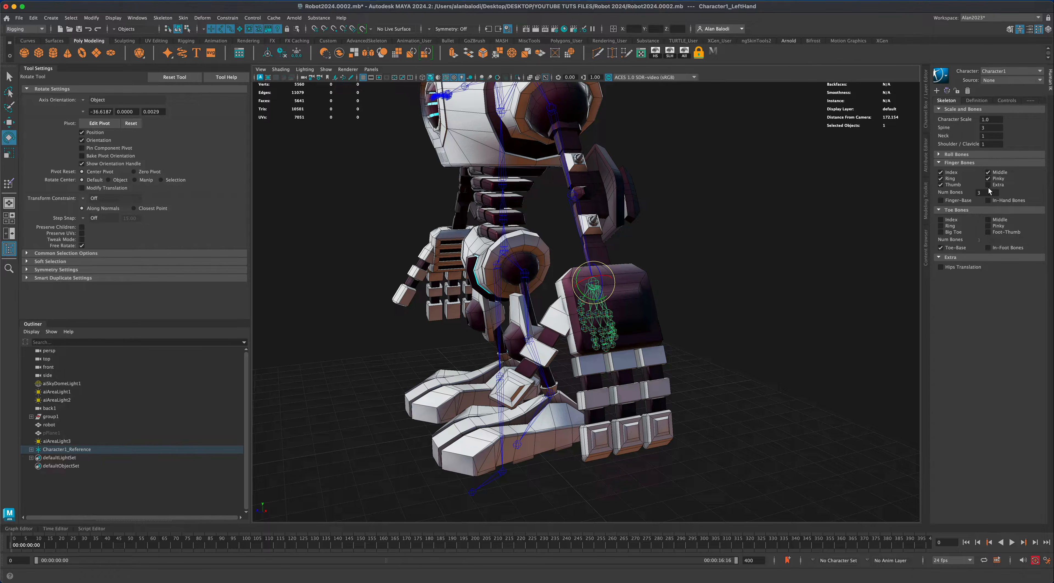
pyautogui.click(988, 179)
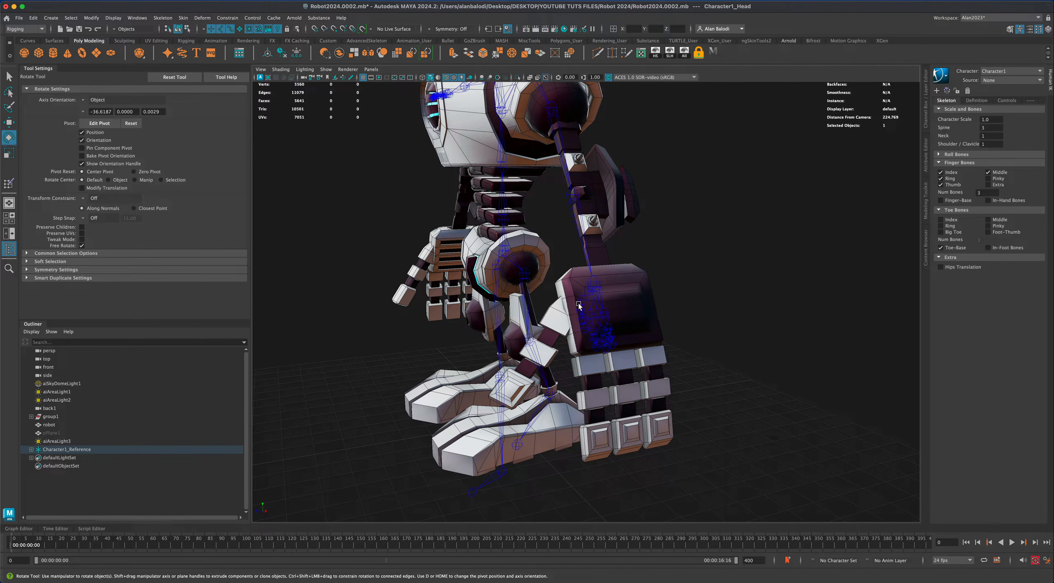
# - Hide the lighting, shading and rendering objects in the top view and frame the robot from above
pyautogui.moveTo(699, 309)
pyautogui.keyDown('alt'); pyautogui.mouseDown()
pyautogui.moveTo(671, 310)
pyautogui.moveTo(687, 310)
pyautogui.mouseUp(); pyautogui.keyUp('alt')
pyautogui.press('space')
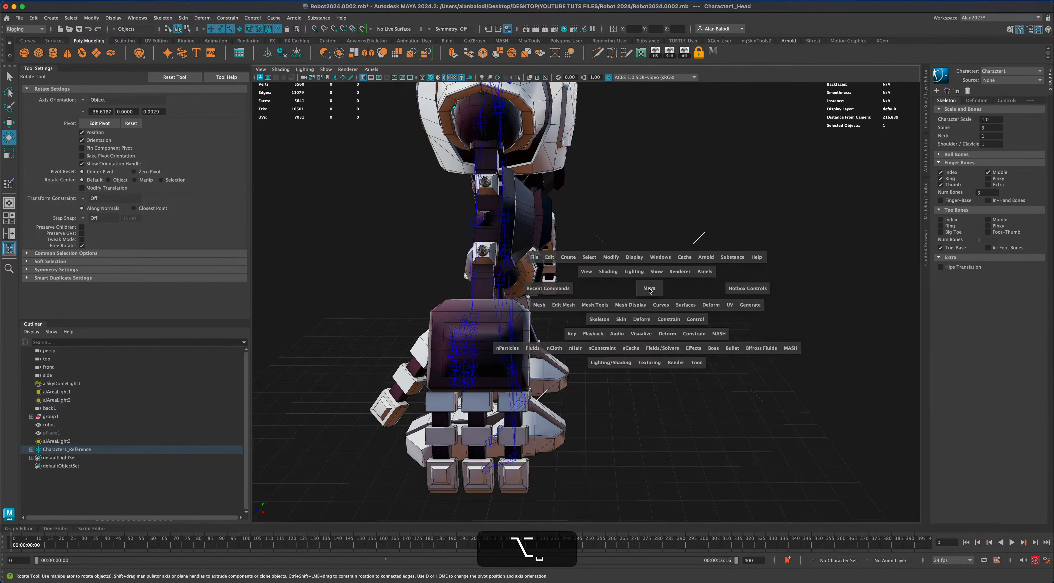
pyautogui.press('space')
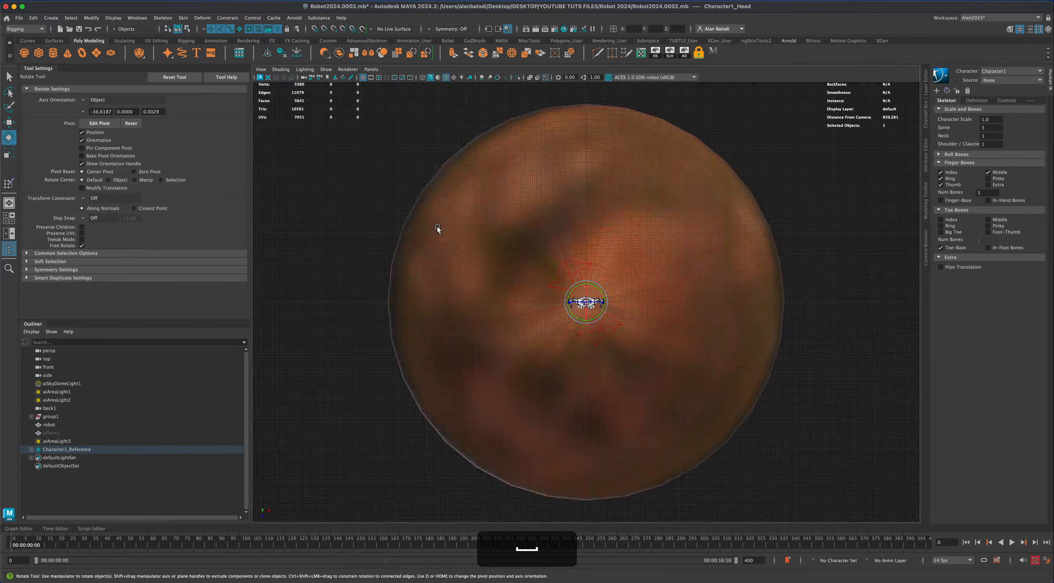
pyautogui.click(324, 70)
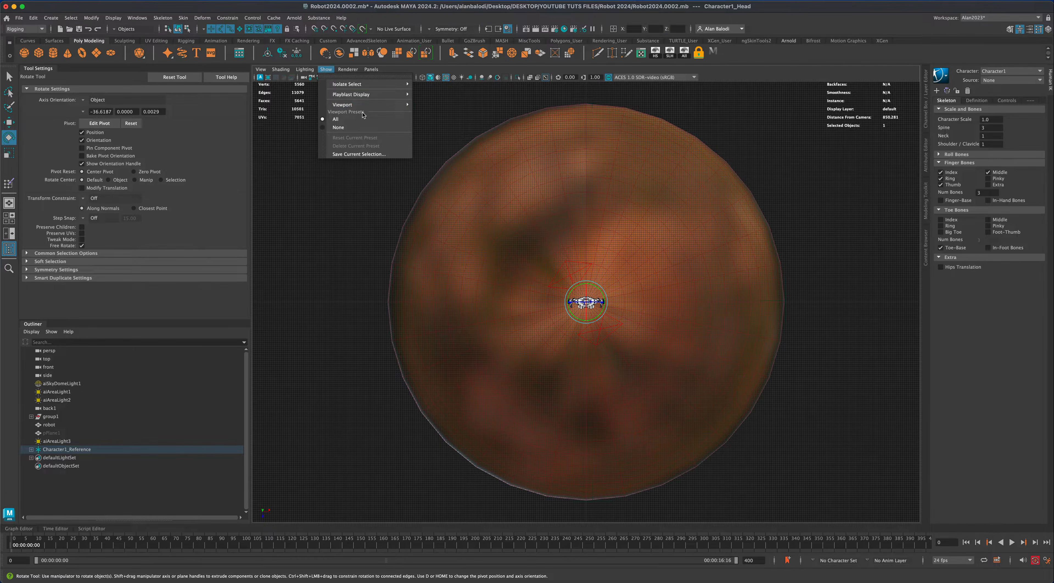
pyautogui.moveTo(367, 106)
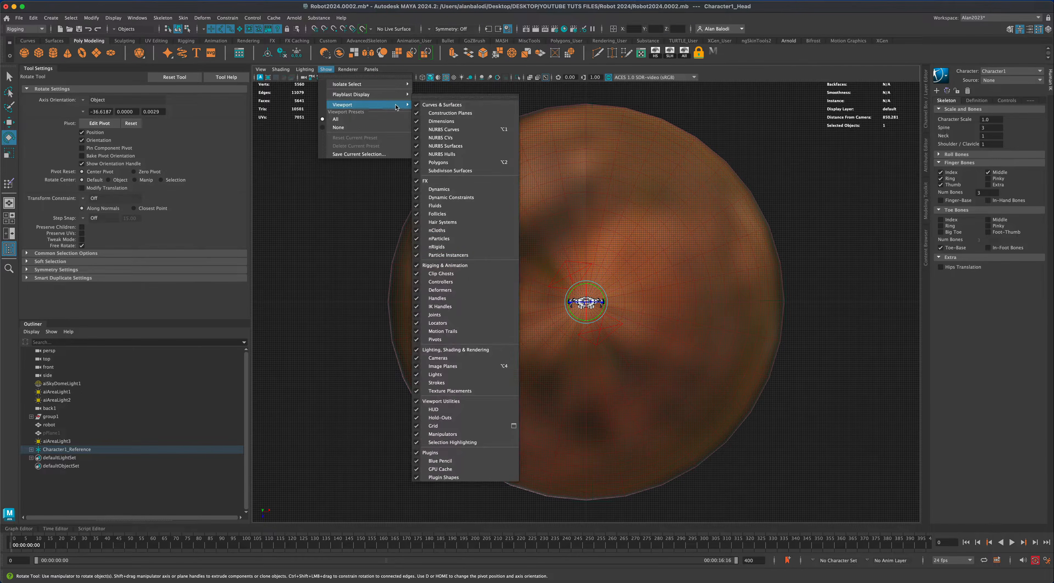
pyautogui.click(456, 349)
pyautogui.scroll(6, 657, 339)
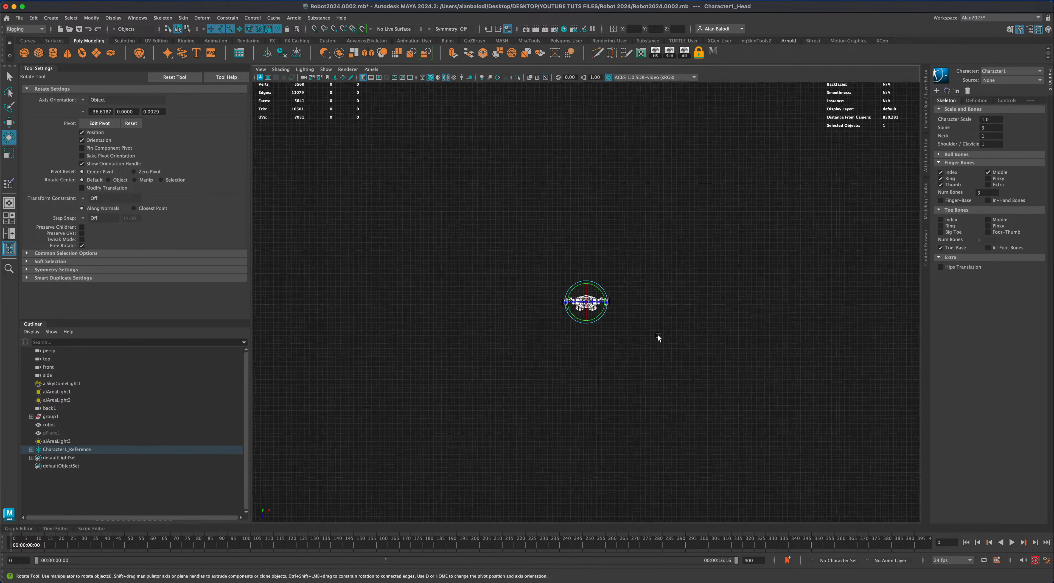
pyautogui.scroll(8, 658, 330)
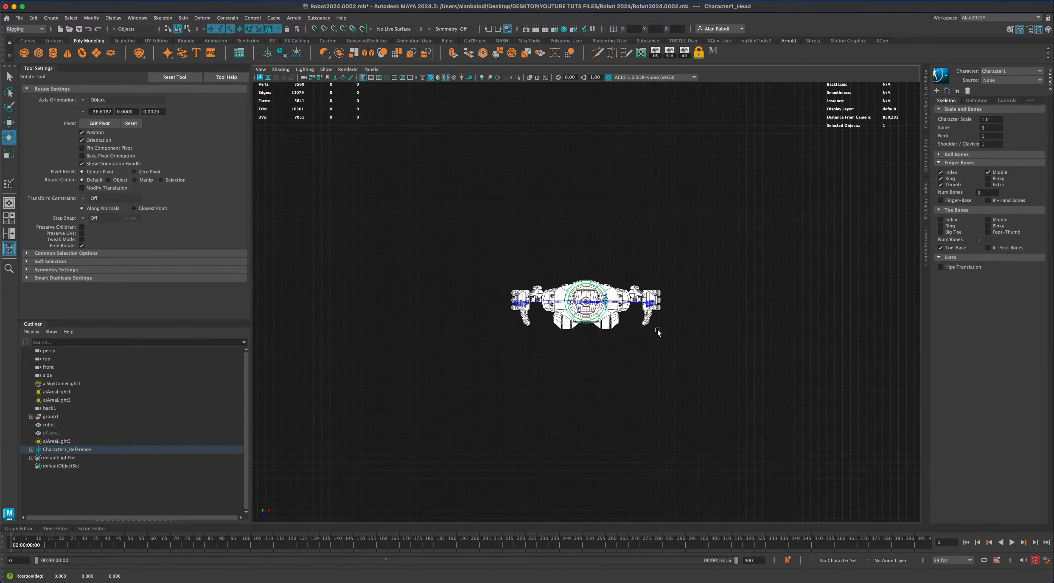
pyautogui.scroll(5, 656, 332)
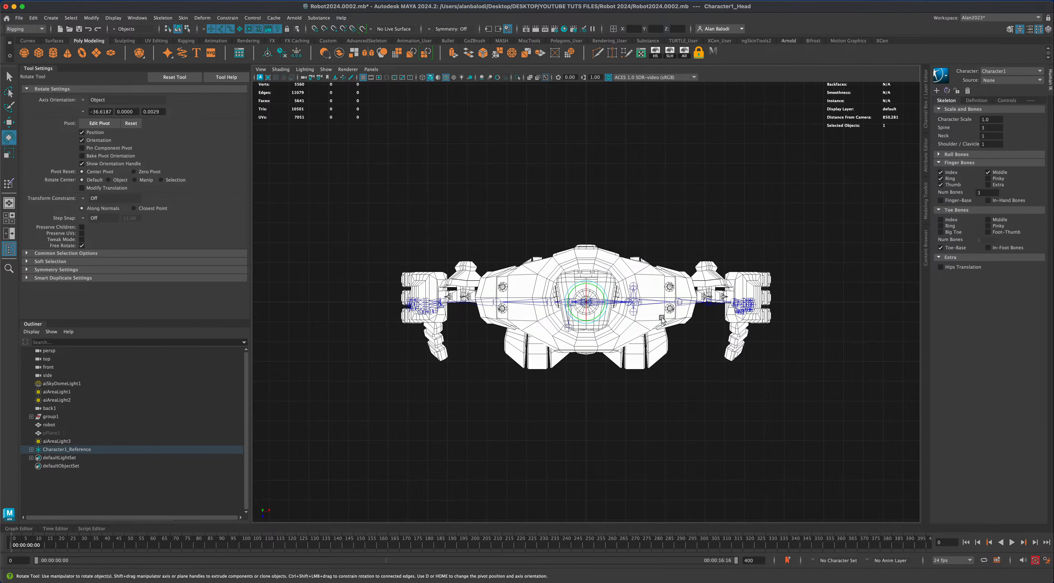
# - Move the left shoulder joint backward in depth to about Z -3.3 cm and frame the robot in the side view
pyautogui.press('space')
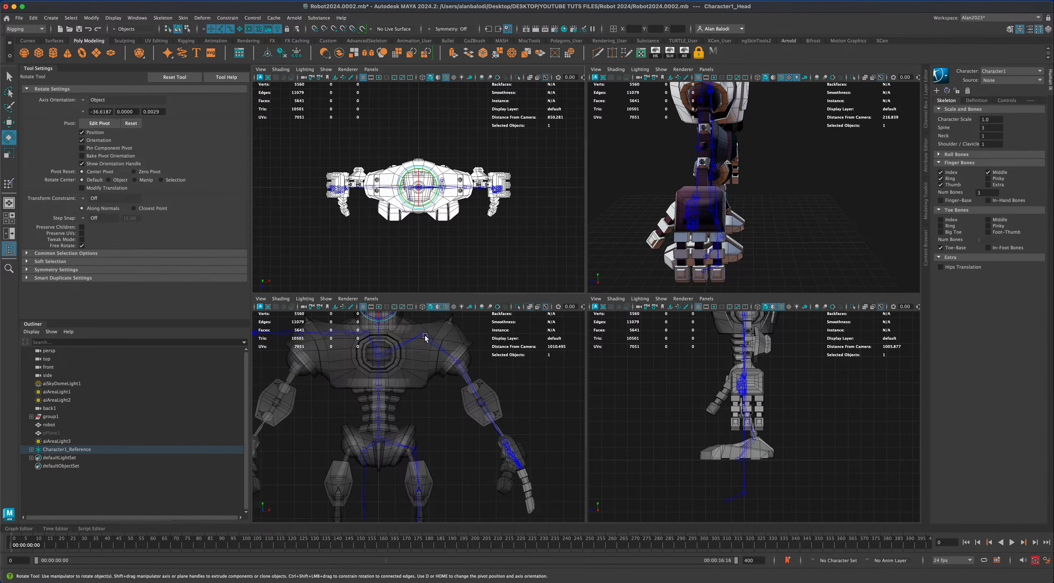
pyautogui.click(425, 336)
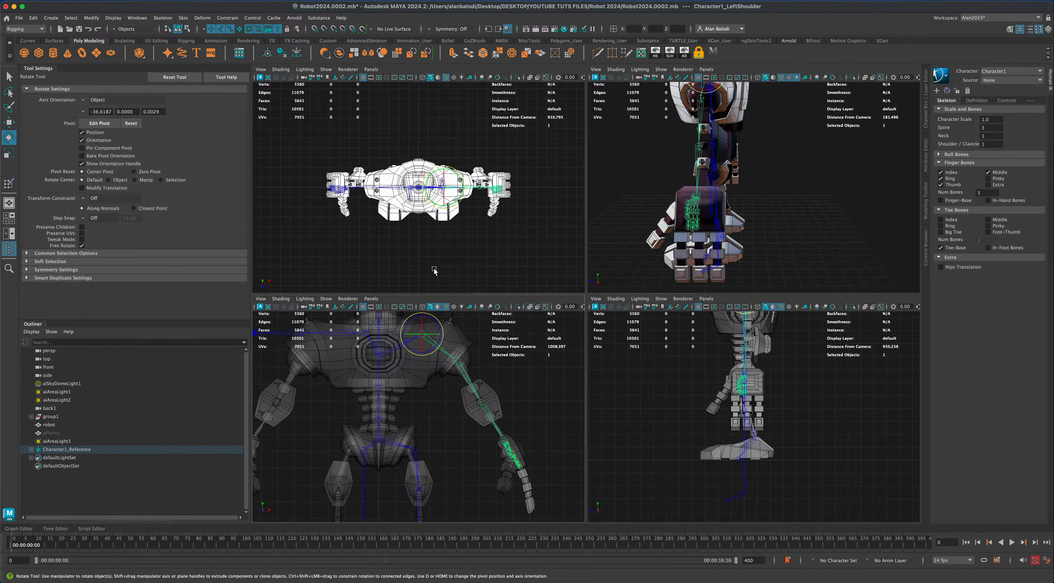
pyautogui.press('w')
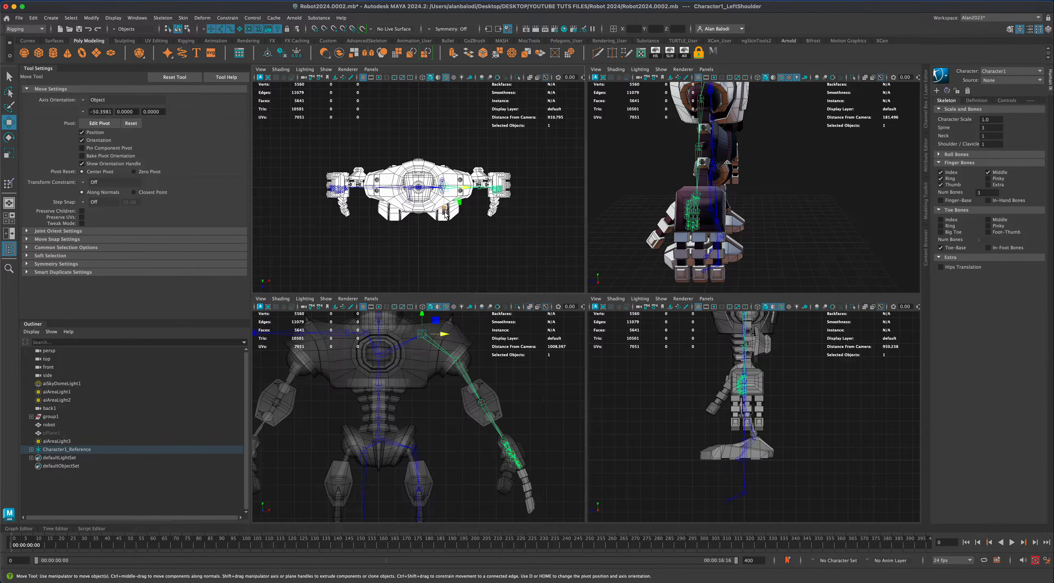
pyautogui.moveTo(445, 213); pyautogui.dragTo(445, 209)
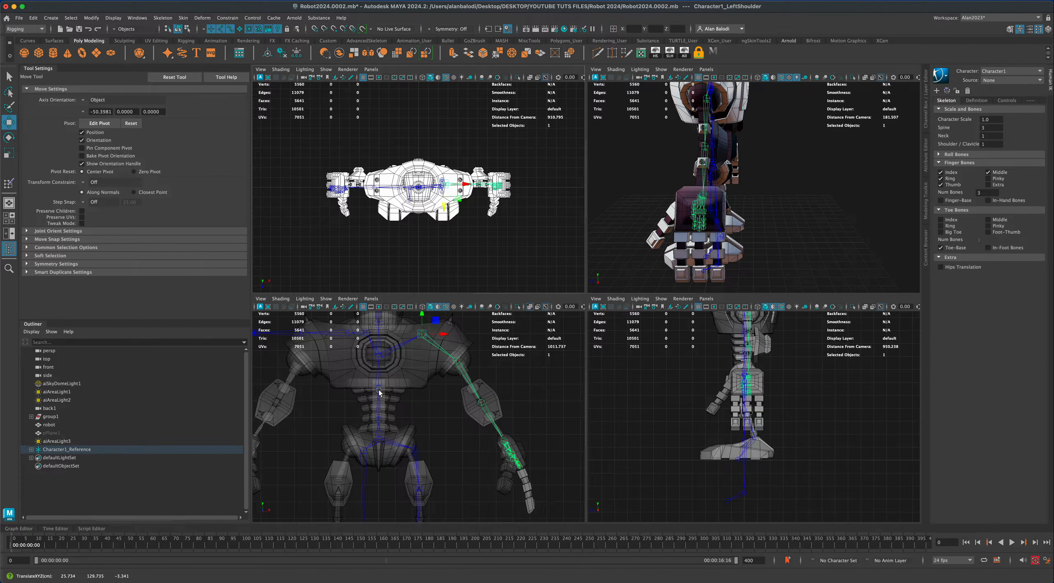
pyautogui.scroll(-3, 676, 428)
pyautogui.keyDown('alt'); pyautogui.moveTo(683, 387); pyautogui.dragTo(663, 419, button='middle'); pyautogui.keyUp('alt')
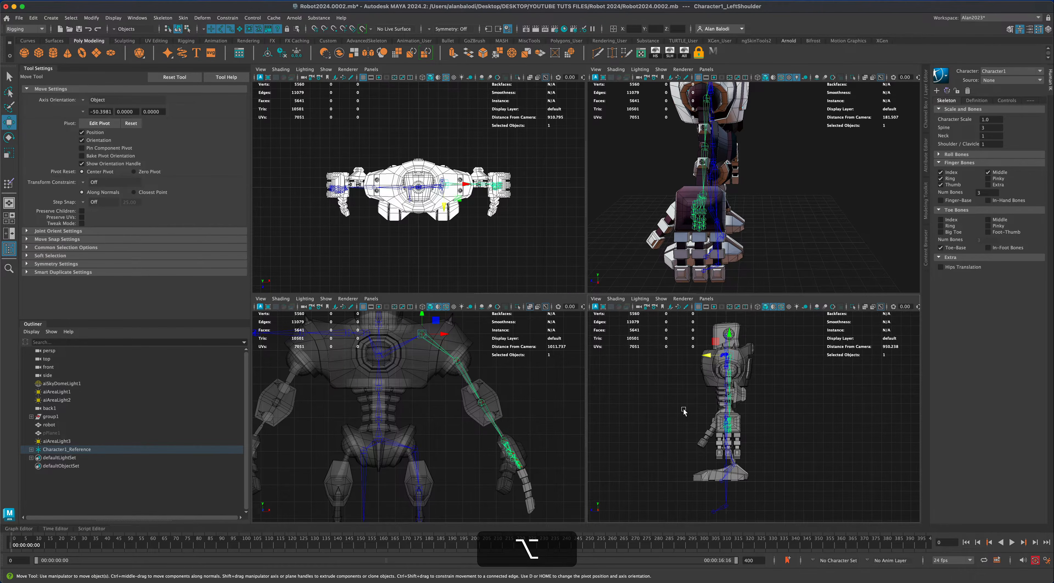
# - Check the skeleton's alignment with the robot in the side and perspective views, and enlarge the perspective view to full size
pyautogui.scroll(3, 683, 409)
pyautogui.keyDown('alt'); pyautogui.moveTo(773, 407); pyautogui.dragTo(793, 444, button='middle'); pyautogui.keyUp('alt')
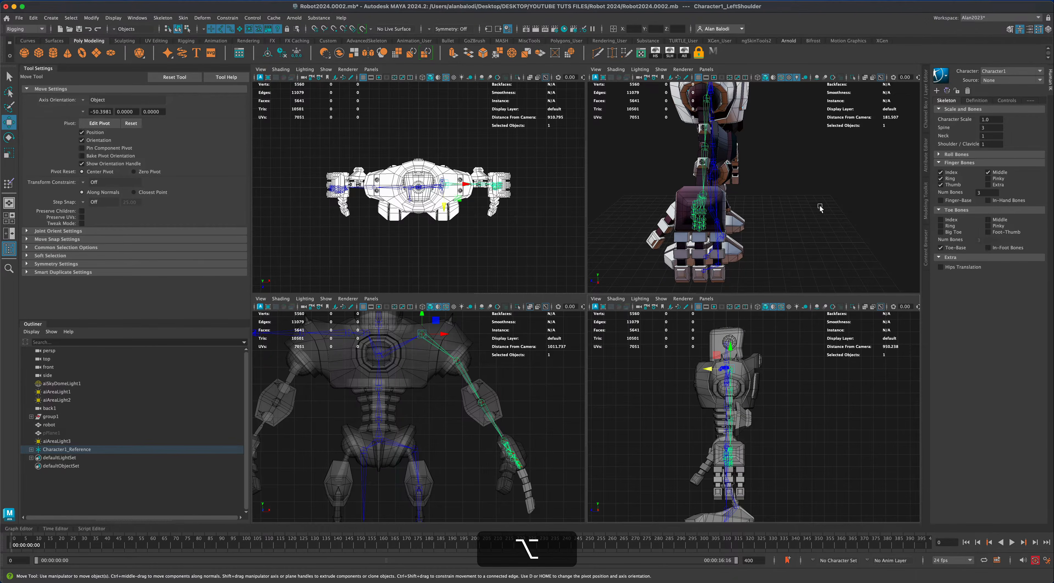
pyautogui.keyDown('alt'); pyautogui.moveTo(821, 206); pyautogui.dragTo(792, 277); pyautogui.keyUp('alt')
pyautogui.click(712, 163)
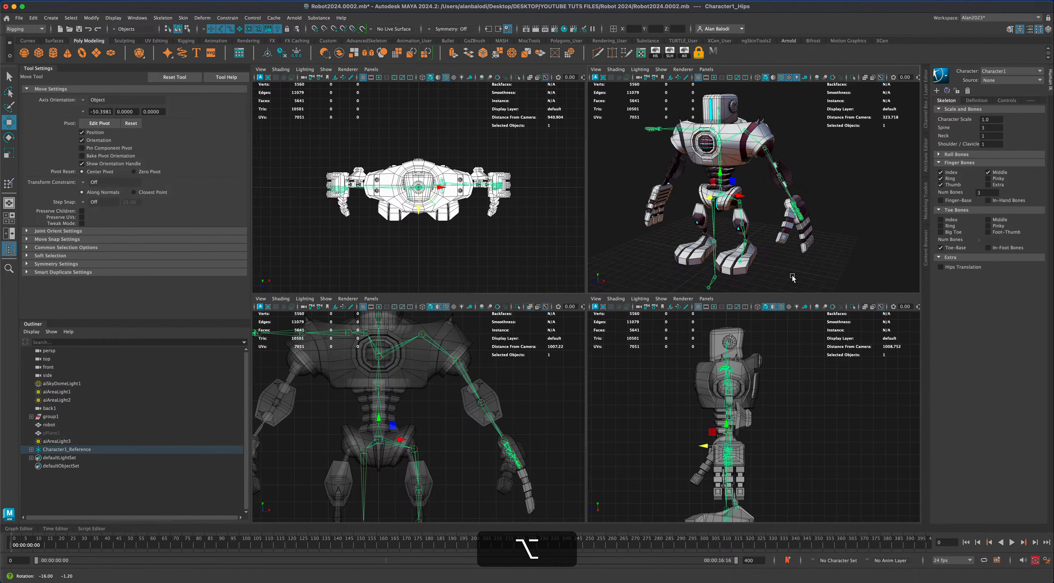
pyautogui.press('space')
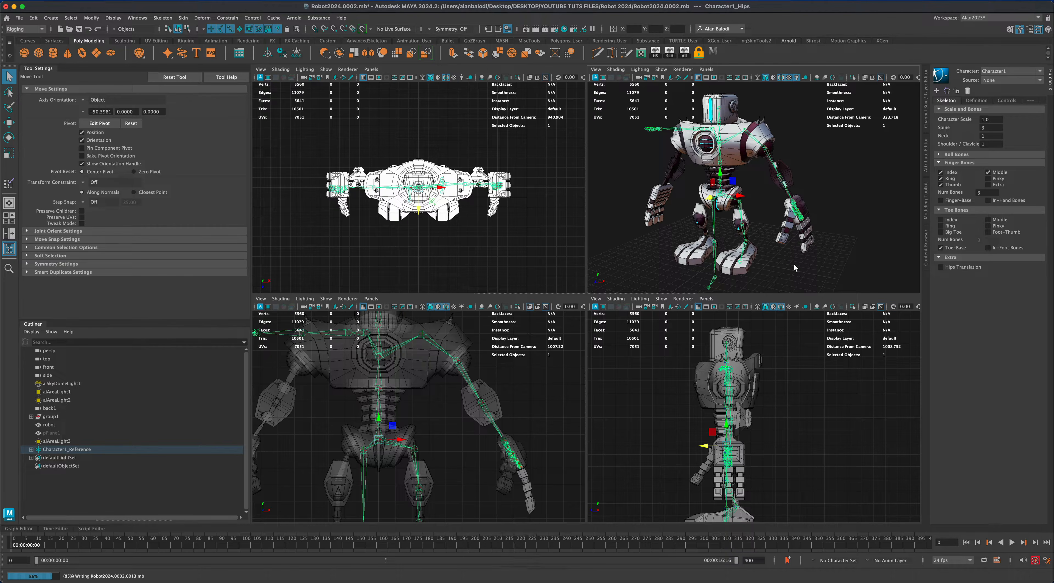
pyautogui.press('space')
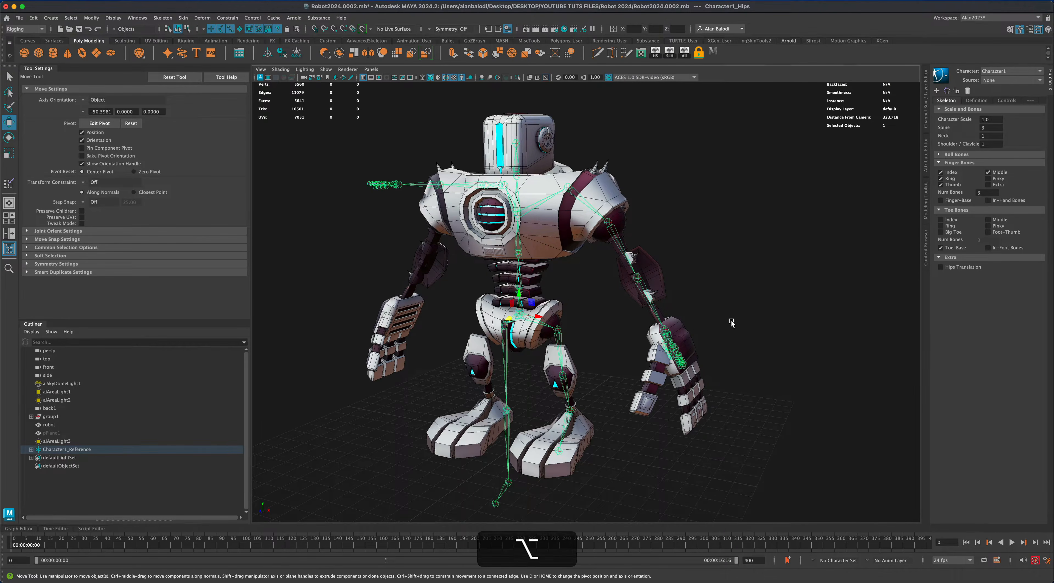
# - Move the left ring finger's base joint across the hand to line up with the robot's outermost finger
pyautogui.keyDown('alt'); pyautogui.moveTo(731, 323); pyautogui.dragTo(610, 366); pyautogui.keyUp('alt')
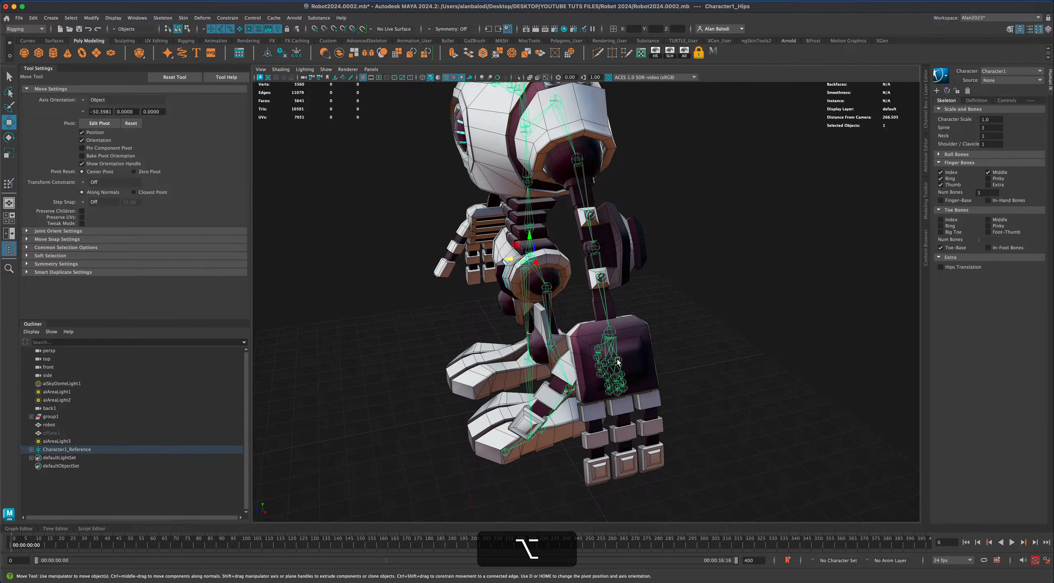
pyautogui.click(618, 362)
pyautogui.keyDown('alt'); pyautogui.moveTo(618, 361); pyautogui.dragTo(684, 349, button='right'); pyautogui.keyUp('alt')
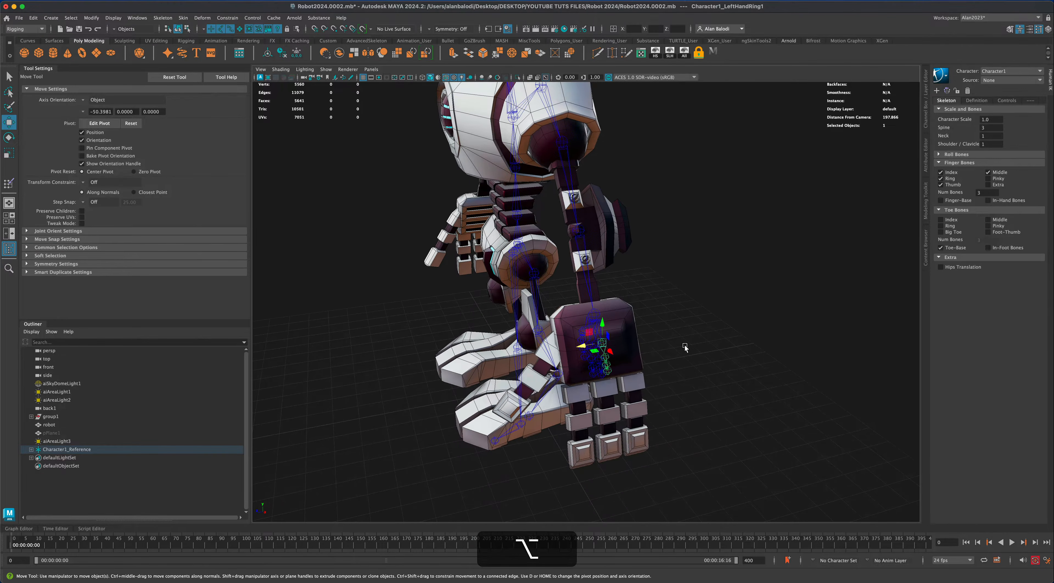
pyautogui.keyDown('alt'); pyautogui.moveTo(685, 347); pyautogui.dragTo(698, 344); pyautogui.keyUp('alt')
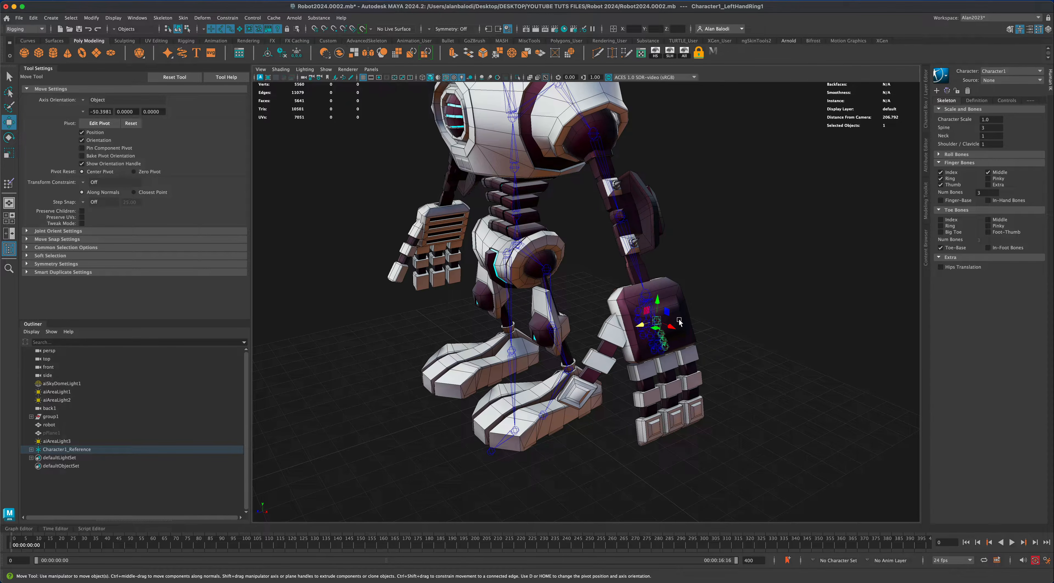
pyautogui.press('w')
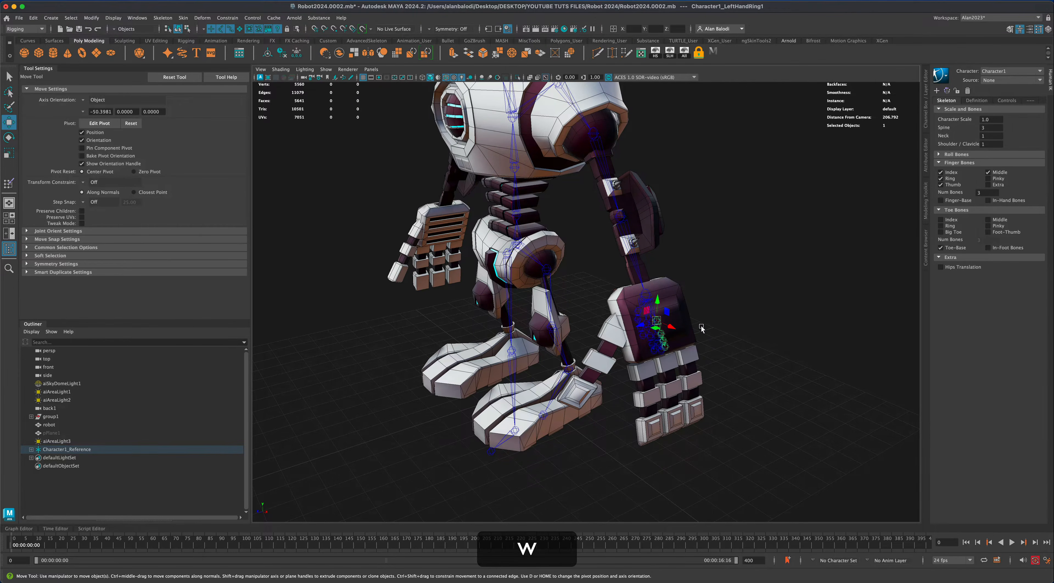
pyautogui.keyDown('alt'); pyautogui.moveTo(704, 326); pyautogui.dragTo(732, 337); pyautogui.keyUp('alt')
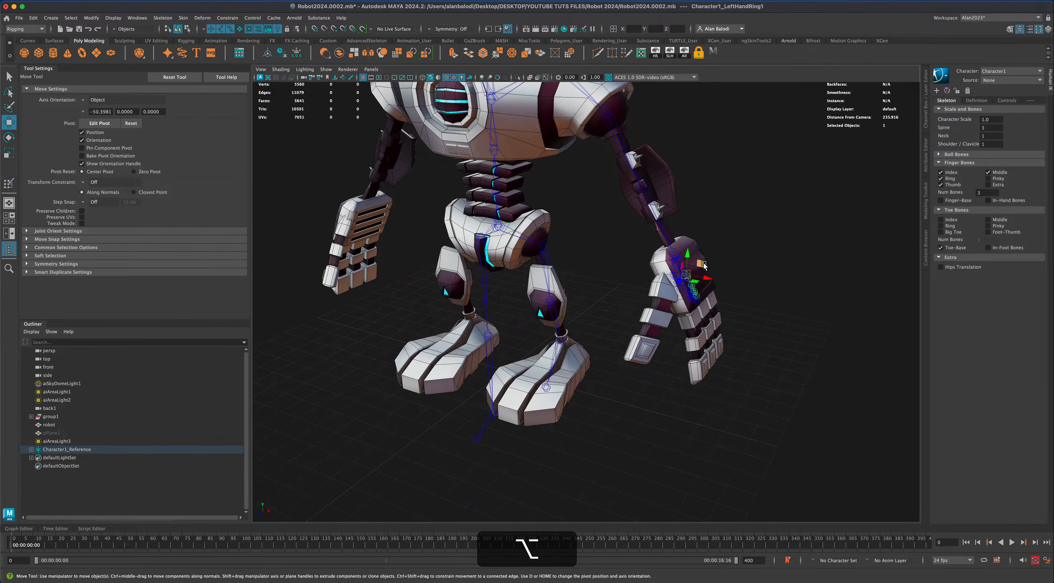
pyautogui.keyDown('alt'); pyautogui.moveTo(722, 275); pyautogui.dragTo(597, 307); pyautogui.keyUp('alt')
pyautogui.moveTo(528, 289); pyautogui.dragTo(551, 302)
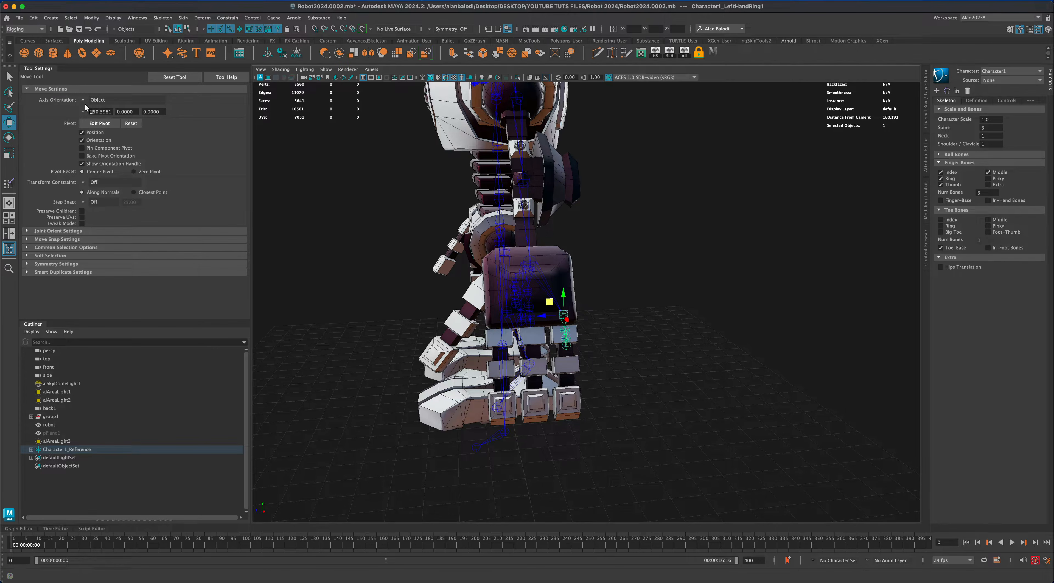
# - Shift the left ring finger's base joint into the outermost finger's first segment, about X 83.2, Y 47.3, Z -11.1 cm
pyautogui.keyDown('alt'); pyautogui.moveTo(470, 303); pyautogui.dragTo(421, 293); pyautogui.keyUp('alt')
pyautogui.keyDown('alt'); pyautogui.moveTo(420, 292); pyautogui.dragTo(535, 316, button='middle'); pyautogui.keyUp('alt')
pyautogui.moveTo(535, 316)
pyautogui.keyDown('alt'); pyautogui.mouseDown()
pyautogui.moveTo(546, 320)
pyautogui.moveTo(527, 311)
pyautogui.mouseUp(); pyautogui.keyUp('alt')
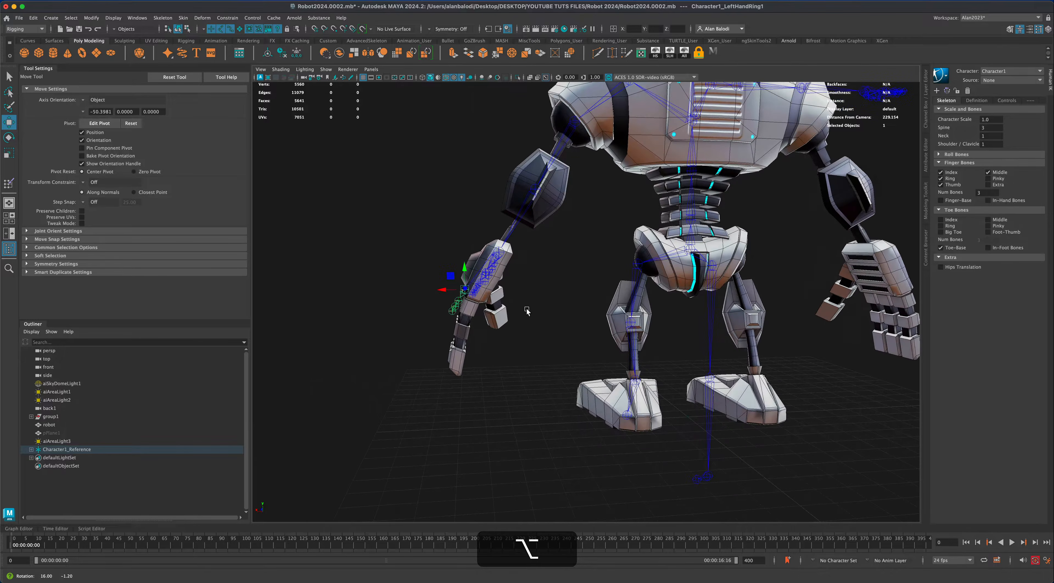
pyautogui.keyDown('alt'); pyautogui.moveTo(528, 311); pyautogui.dragTo(520, 355, button='right'); pyautogui.keyUp('alt')
pyautogui.keyDown('alt'); pyautogui.moveTo(520, 355); pyautogui.dragTo(573, 326, button='middle'); pyautogui.keyUp('alt')
pyautogui.keyDown('alt'); pyautogui.moveTo(574, 326); pyautogui.dragTo(567, 327, button='right'); pyautogui.keyUp('alt')
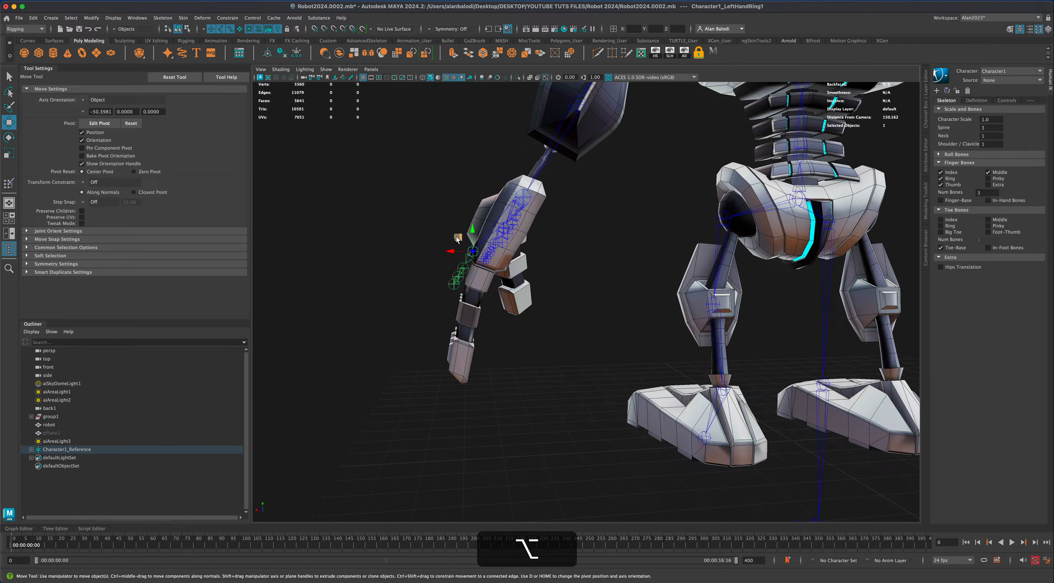
pyautogui.moveTo(458, 239); pyautogui.dragTo(466, 264, button='middle')
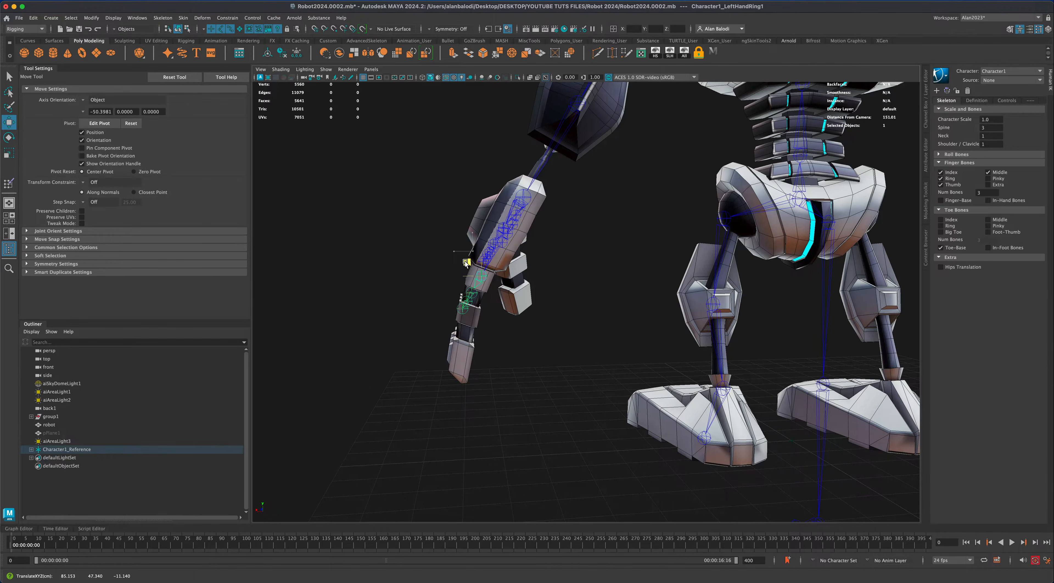
# - Move the left middle finger's base joint down into the first segment of the robot's middle finger
pyautogui.keyDown('alt'); pyautogui.moveTo(391, 272); pyautogui.dragTo(448, 283); pyautogui.keyUp('alt')
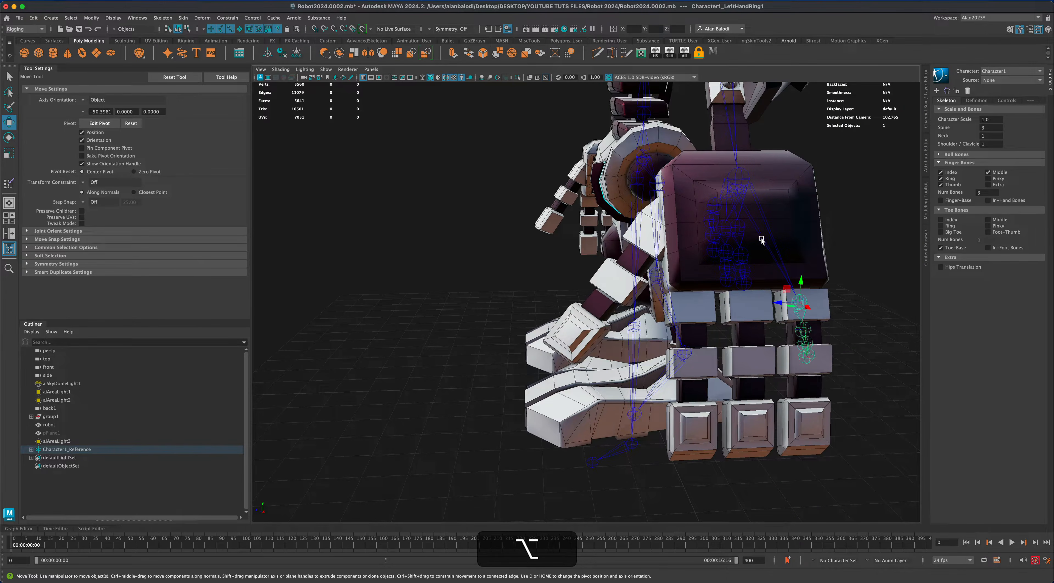
pyautogui.click(744, 229)
pyautogui.moveTo(724, 214); pyautogui.dragTo(735, 292)
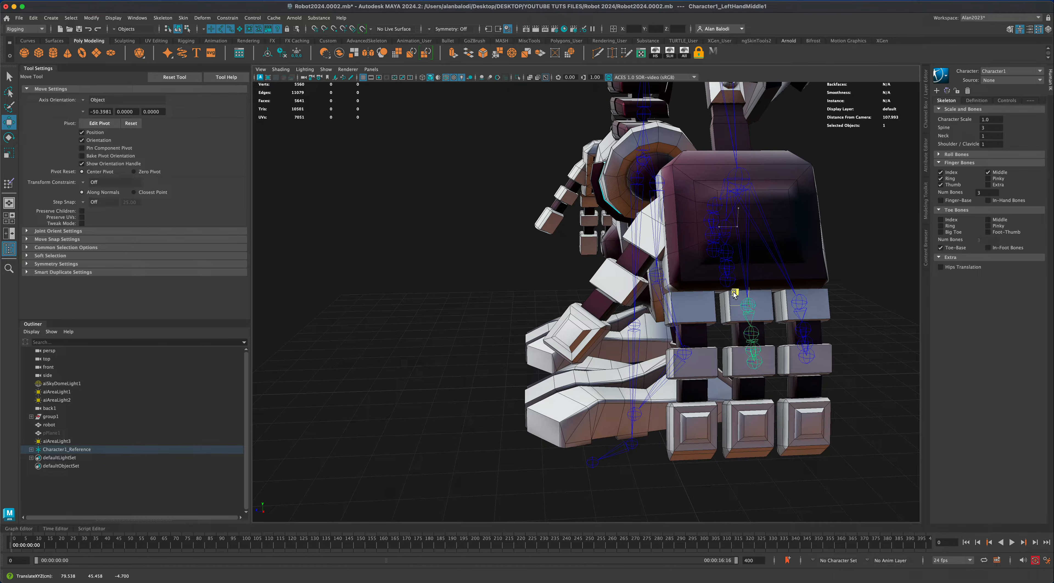
# - Move the left index finger's base joint down and outward into the first segment of the finger nearest the thumb
pyautogui.click(726, 230)
pyautogui.moveTo(713, 215); pyautogui.dragTo(584, 362)
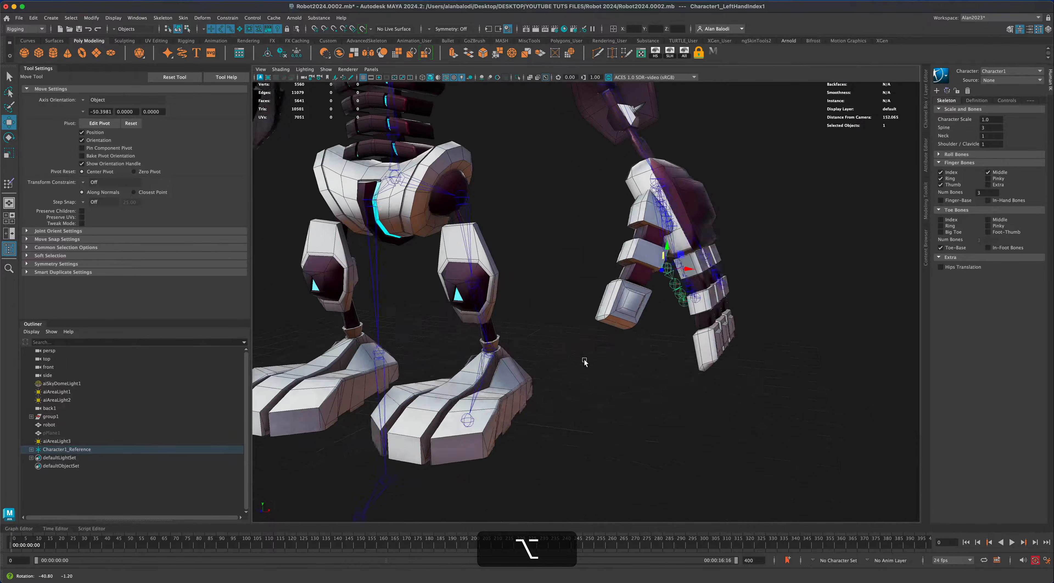
pyautogui.scroll(3, 704, 364)
pyautogui.keyDown('alt'); pyautogui.moveTo(703, 364); pyautogui.dragTo(629, 384, button='middle'); pyautogui.keyUp('alt')
pyautogui.scroll(2, 654, 300)
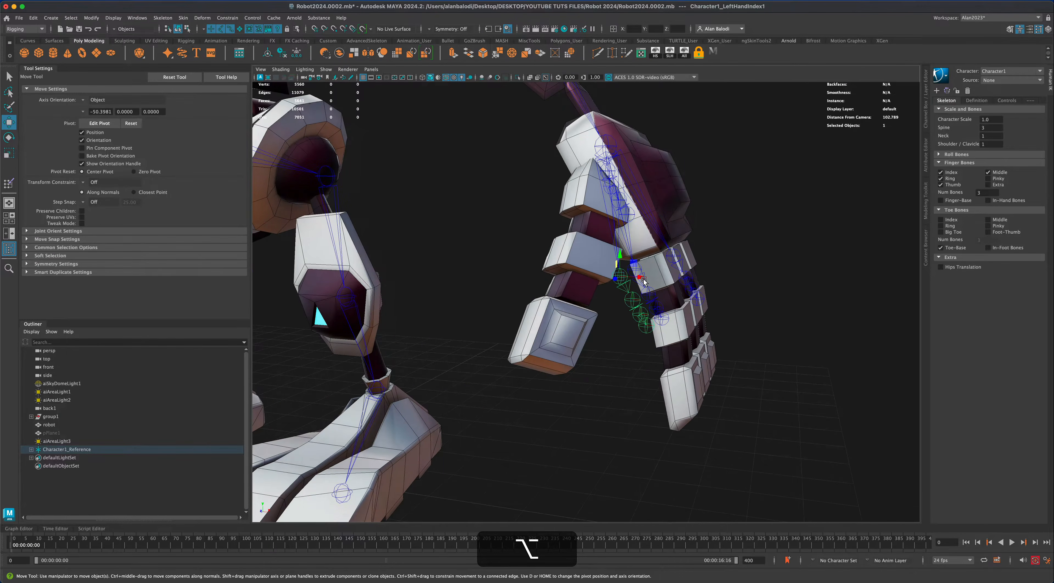
pyautogui.moveTo(636, 266); pyautogui.dragTo(754, 281)
# - Centre the left middle and ring finger base joints in their finger segments, at about Z -3.1 cm and Z -11.6 cm
pyautogui.click(639, 267)
pyautogui.keyDown('alt'); pyautogui.moveTo(731, 280); pyautogui.dragTo(622, 387); pyautogui.keyUp('alt')
pyautogui.press('f')
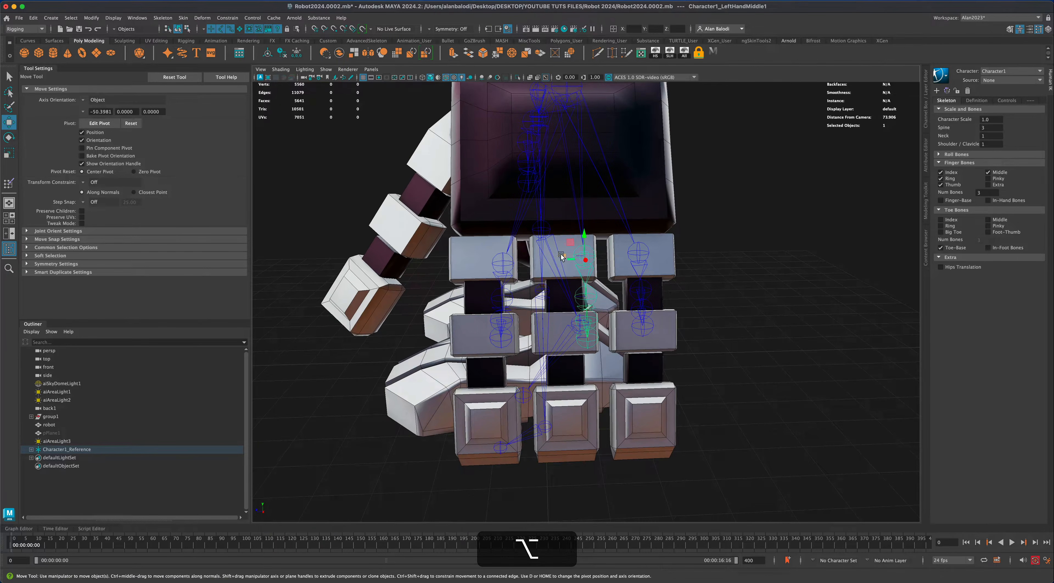
pyautogui.moveTo(550, 257); pyautogui.dragTo(549, 256)
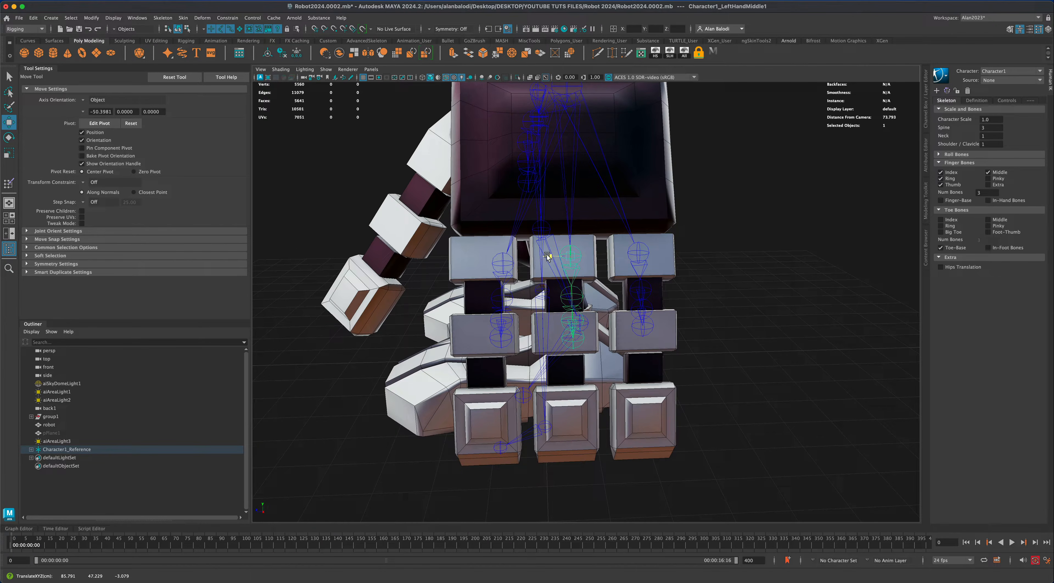
pyautogui.click(640, 254)
pyautogui.moveTo(617, 254); pyautogui.dragTo(615, 254)
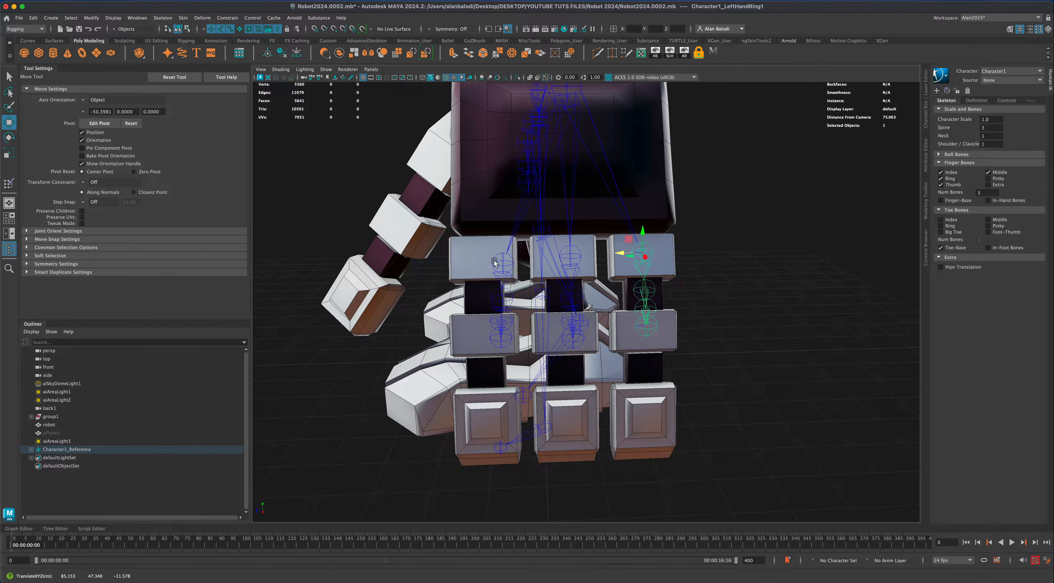
# - Centre the left index finger's base joint within the first segment of its finger
pyautogui.click(503, 261)
pyautogui.moveTo(482, 264); pyautogui.dragTo(524, 321)
pyautogui.moveTo(555, 286); pyautogui.dragTo(597, 280)
# - Examine how the index, middle and ring finger joints sit in the fingers using the Rotate tool, and return to the Move tool
pyautogui.press('e')
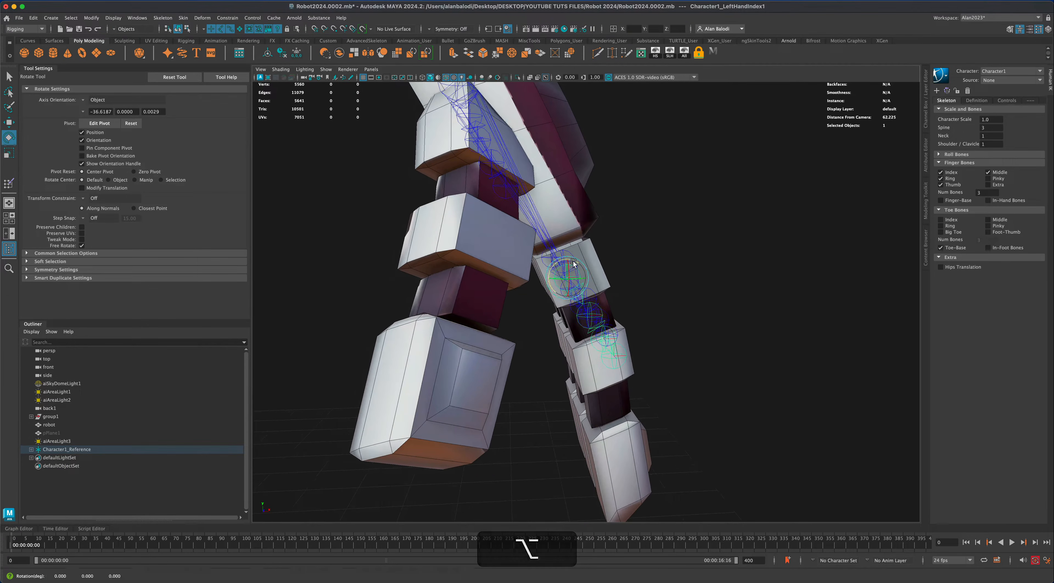
pyautogui.keyDown('alt'); pyautogui.moveTo(589, 328); pyautogui.dragTo(633, 300); pyautogui.keyUp('alt')
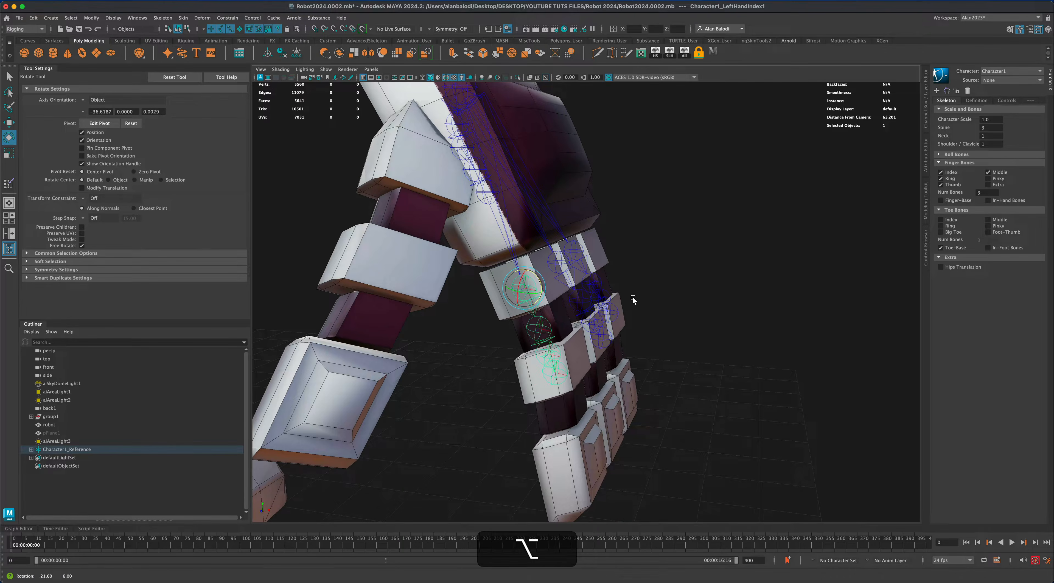
pyautogui.click(562, 264)
pyautogui.keyDown('alt'); pyautogui.moveTo(562, 264); pyautogui.dragTo(712, 409); pyautogui.keyUp('alt')
pyautogui.click(590, 248)
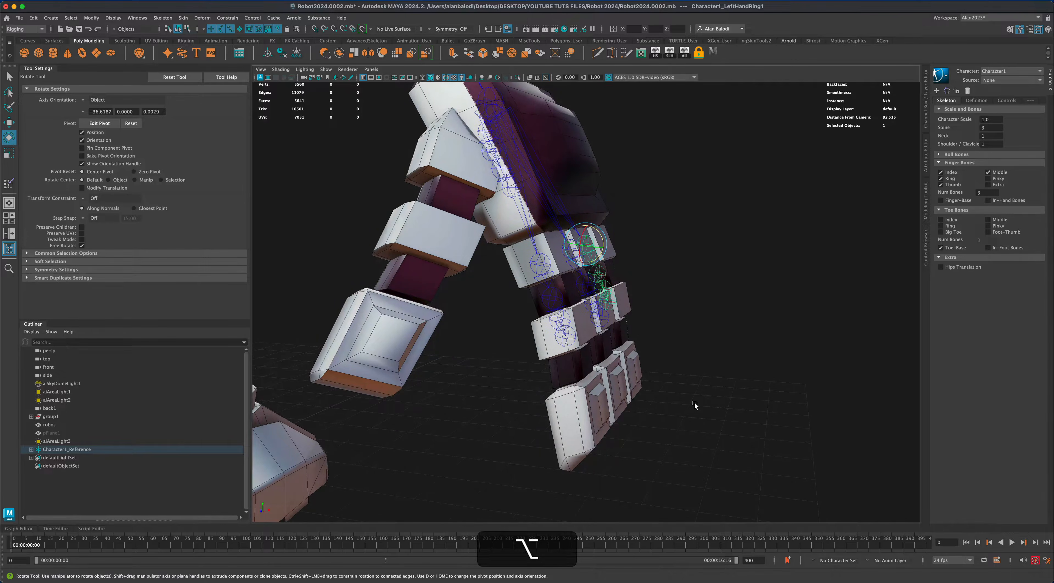
pyautogui.click(9, 122)
pyautogui.keyDown('alt'); pyautogui.moveTo(451, 361); pyautogui.dragTo(547, 311); pyautogui.keyUp('alt')
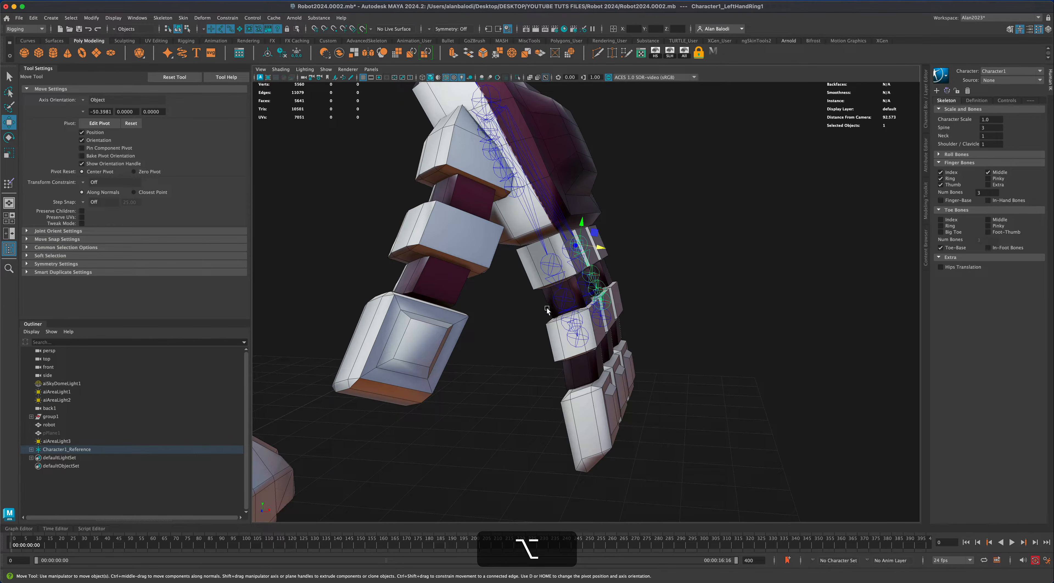
# - Move the left index finger's lower joints down the finger, placing the end joint at the fingertip
pyautogui.click(566, 294)
pyautogui.keyDown('alt'); pyautogui.moveTo(706, 336); pyautogui.dragTo(641, 418); pyautogui.keyUp('alt')
pyautogui.click(624, 316)
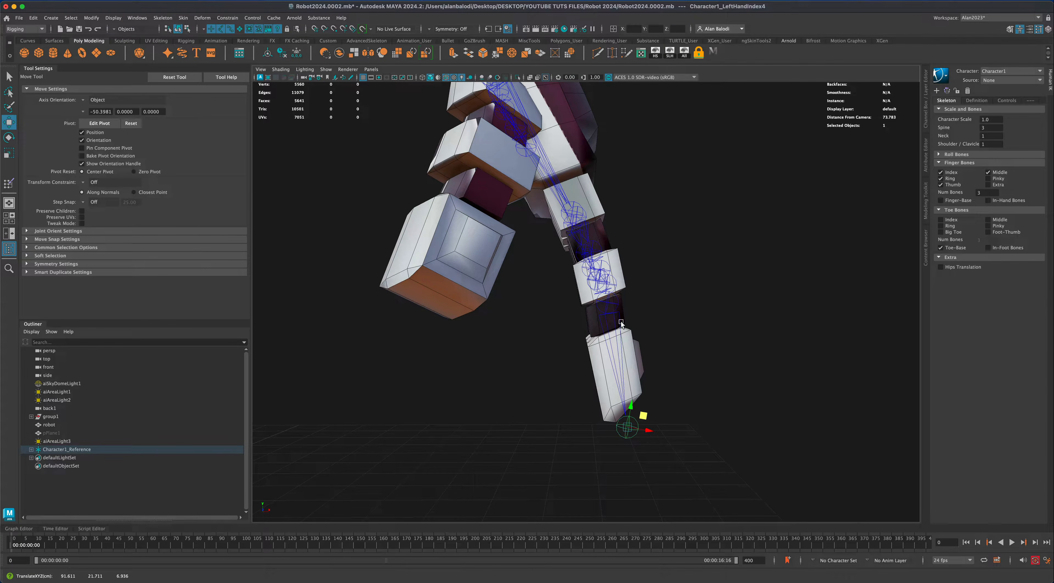
# - Lower the left index finger's third joint to about Y 34.3 cm and place its end joint at the fingertip, about Y 21.8 cm
pyautogui.click(608, 305)
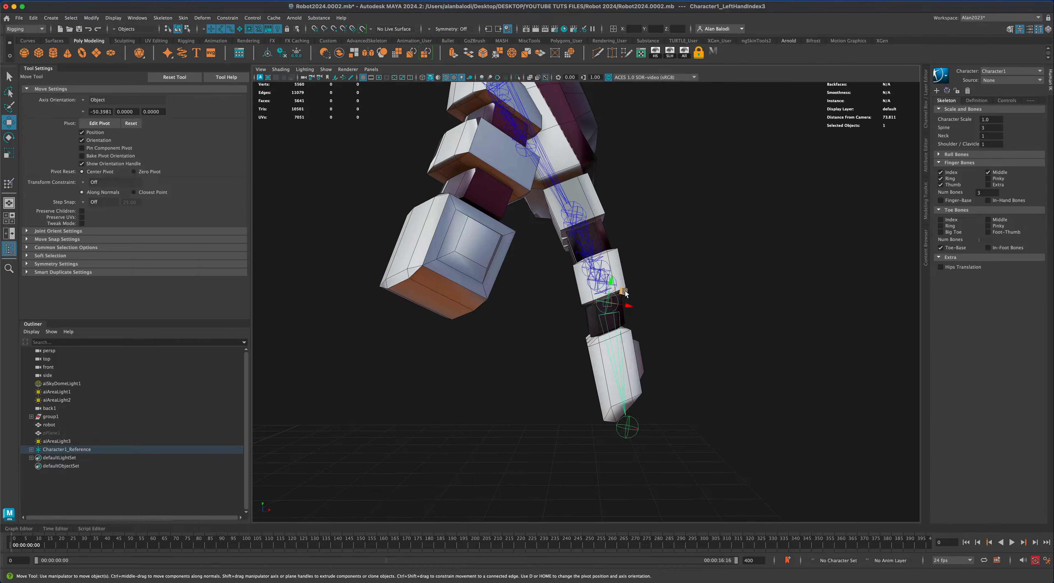
pyautogui.moveTo(625, 293)
pyautogui.mouseDown()
pyautogui.moveTo(632, 335)
pyautogui.moveTo(625, 305)
pyautogui.mouseUp()
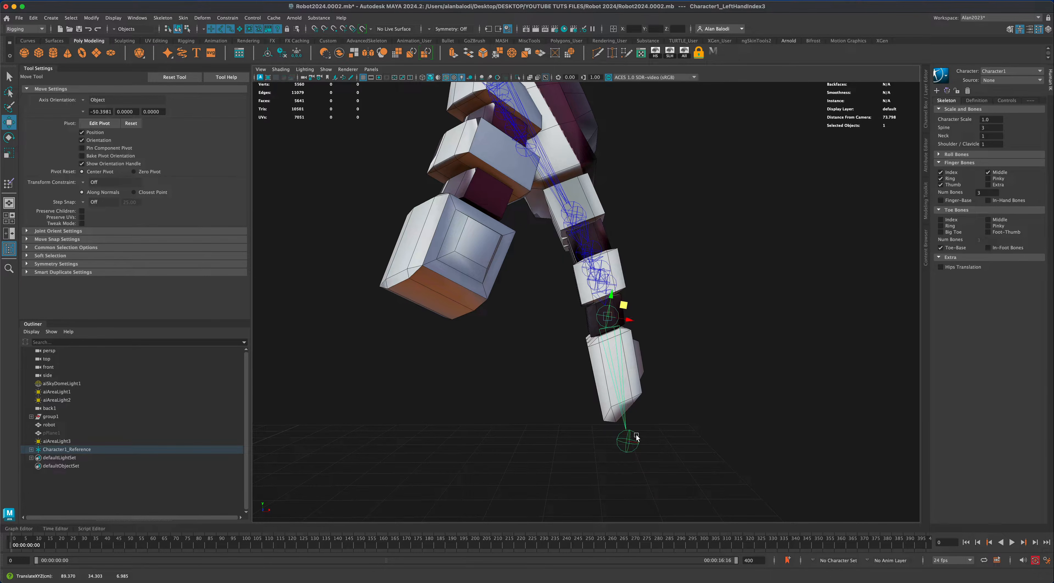
pyautogui.moveTo(637, 438); pyautogui.dragTo(640, 425)
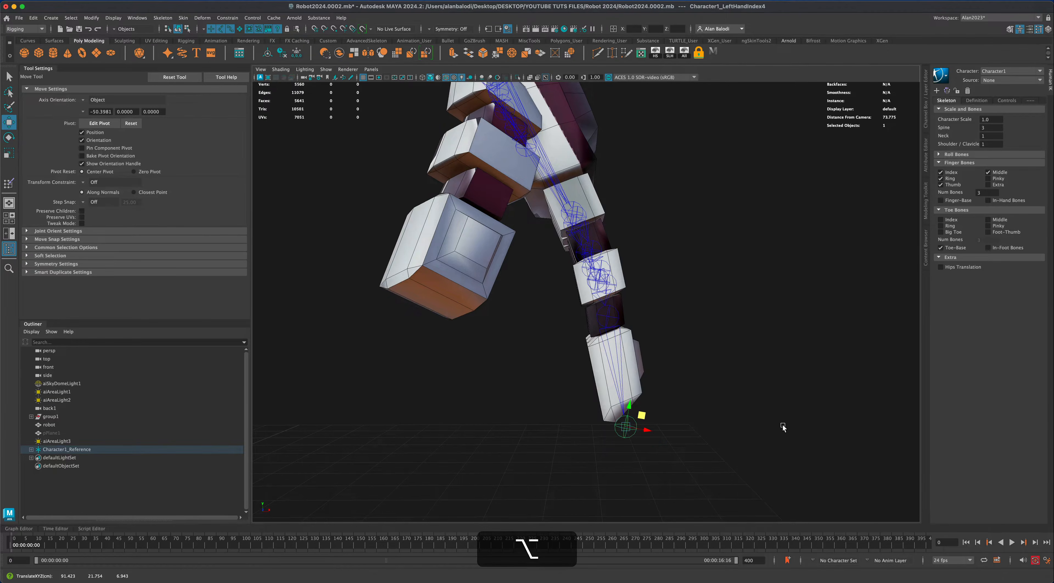
pyautogui.keyDown('alt'); pyautogui.moveTo(783, 428); pyautogui.dragTo(597, 353); pyautogui.keyUp('alt')
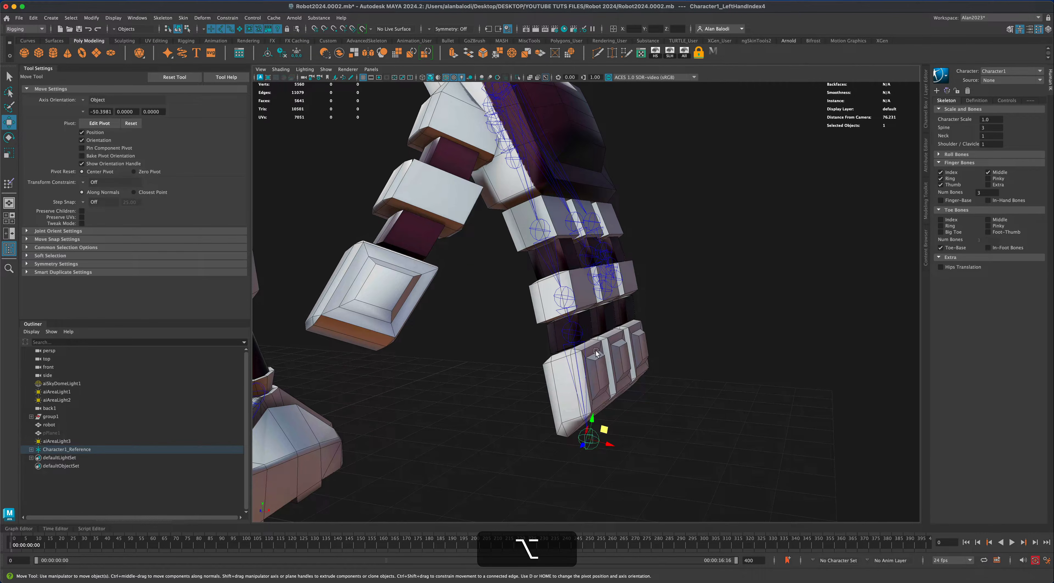
# - Reposition only the left index finger's second joint through its pivot, to about X 88.0, Y 39.0, Z 6.9 cm
pyautogui.click(573, 290)
pyautogui.keyDown('alt'); pyautogui.moveTo(572, 290); pyautogui.dragTo(708, 309); pyautogui.keyUp('alt')
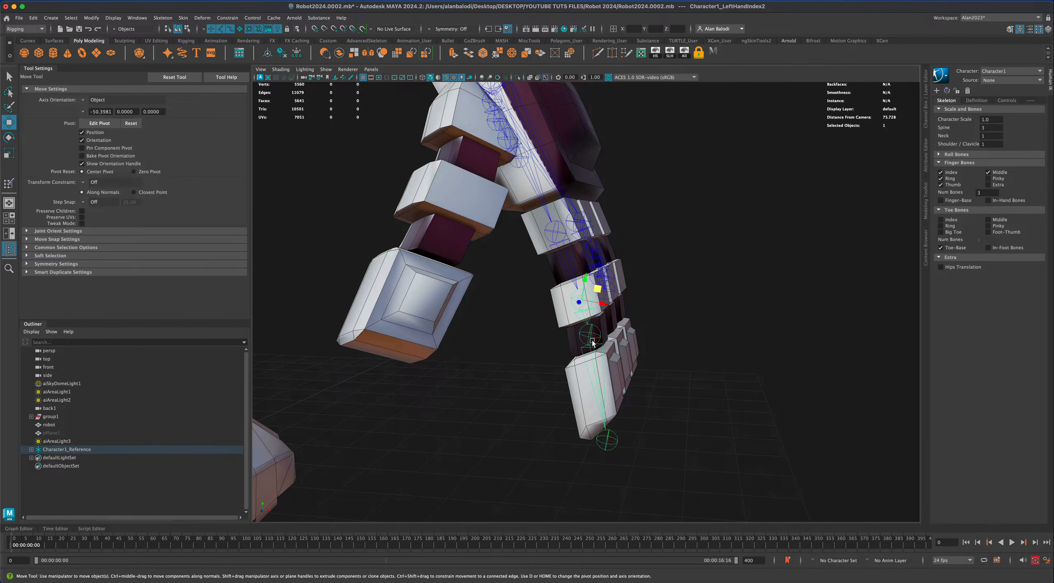
pyautogui.keyDown('alt'); pyautogui.moveTo(600, 292); pyautogui.dragTo(576, 337); pyautogui.keyUp('alt')
pyautogui.press('super+z')
pyautogui.press('alt+super+z')
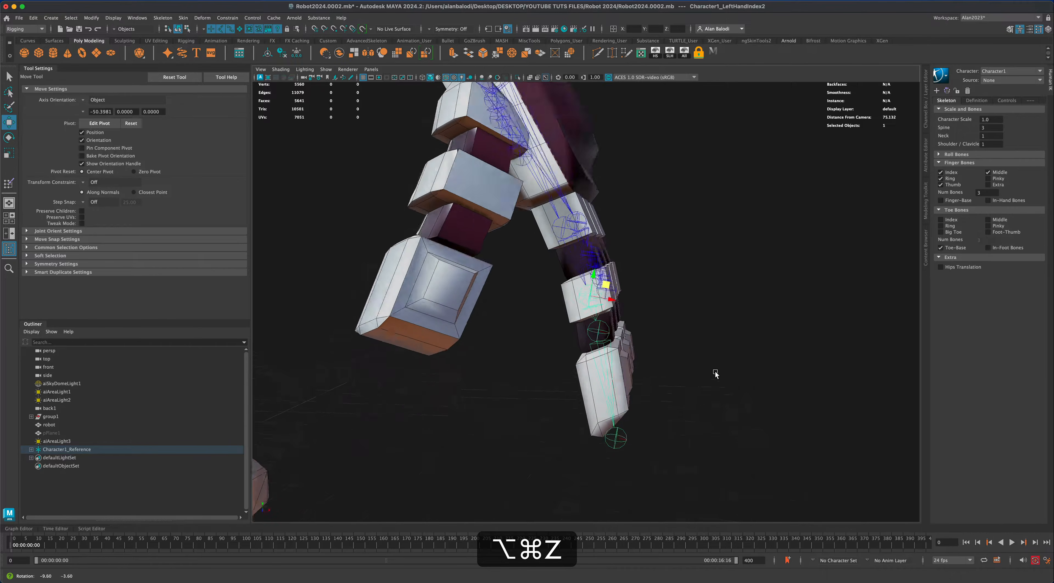
pyautogui.press('d')
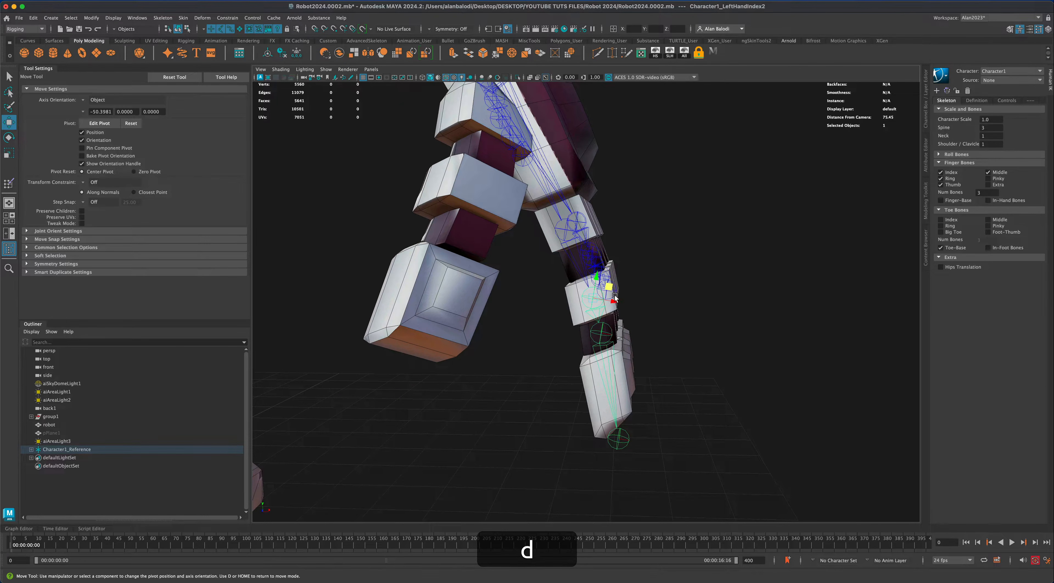
pyautogui.moveTo(613, 286); pyautogui.dragTo(611, 283)
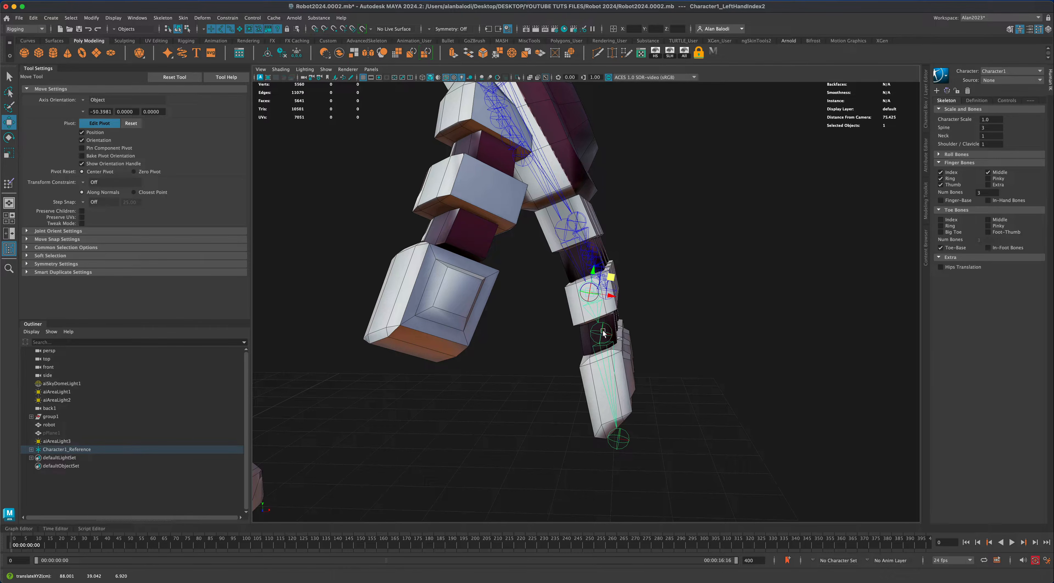
pyautogui.press('d')
pyautogui.moveTo(638, 358)
pyautogui.keyDown('alt'); pyautogui.mouseDown()
pyautogui.moveTo(594, 363)
pyautogui.moveTo(626, 361)
pyautogui.mouseUp(); pyautogui.keyUp('alt')
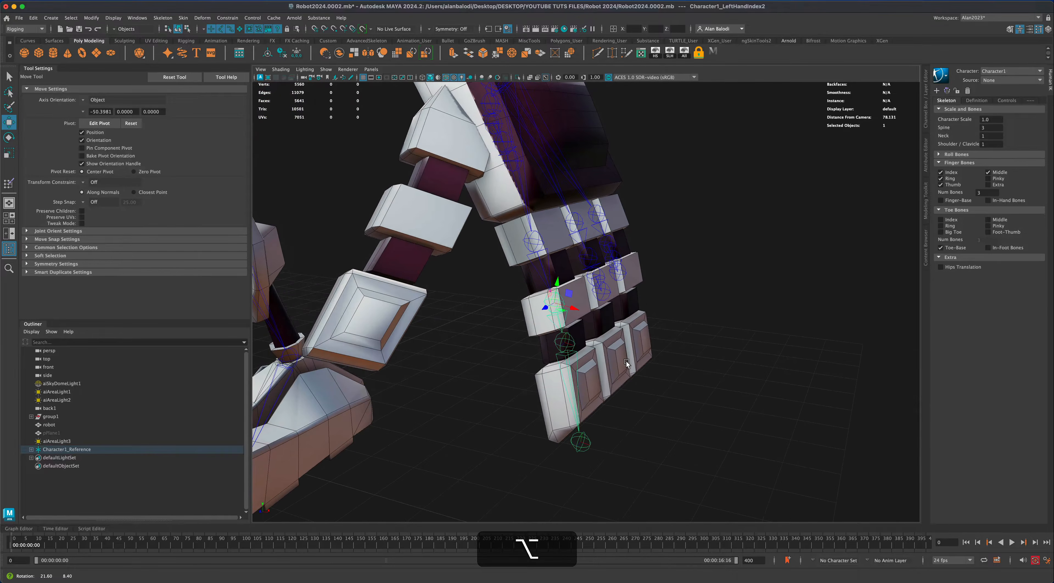
# - Move the left middle finger's third joint down to just above the fingertip segment, about X 90.4, Y 34.6, Z -3.1 cm
pyautogui.click(604, 275)
pyautogui.keyDown('alt'); pyautogui.moveTo(609, 278); pyautogui.dragTo(620, 300); pyautogui.keyUp('alt')
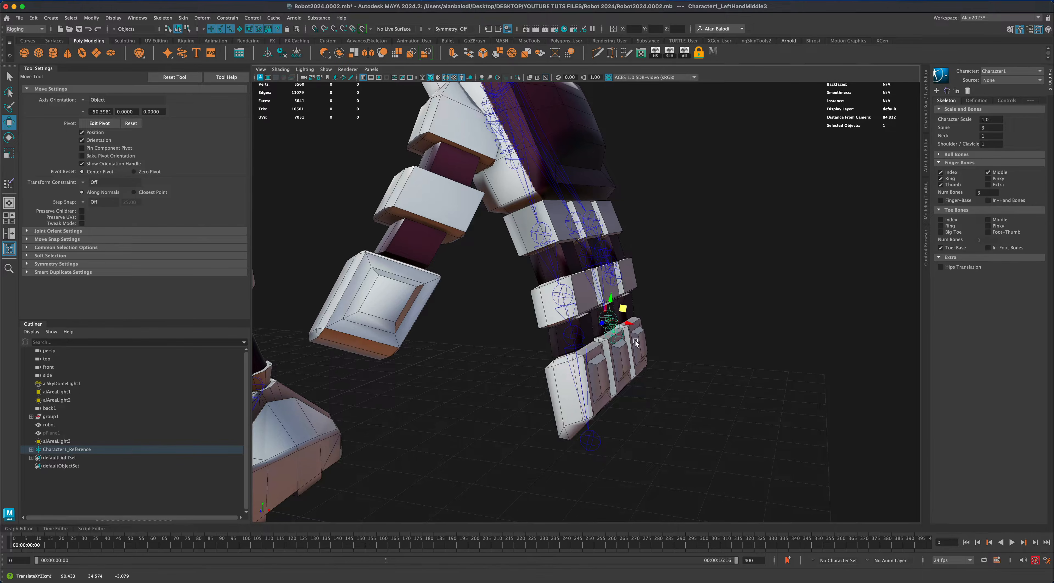
# - Place the left middle finger's end joint at the fingertip and adjust the finger's base joint within the knuckle segment
pyautogui.click(620, 342)
pyautogui.keyDown('alt'); pyautogui.moveTo(678, 348); pyautogui.dragTo(655, 330); pyautogui.keyUp('alt')
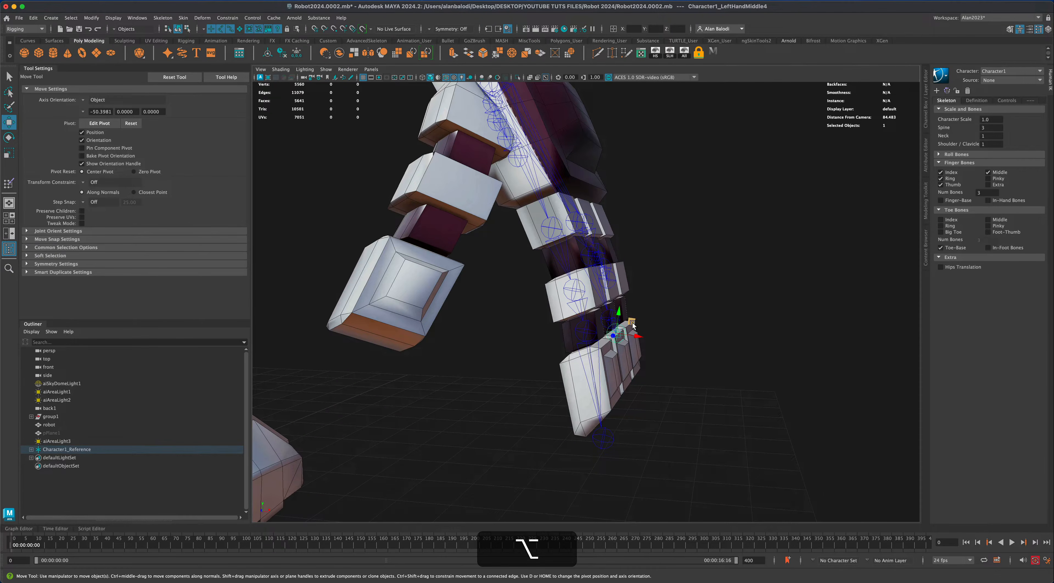
pyautogui.keyDown('alt'); pyautogui.moveTo(640, 396); pyautogui.dragTo(654, 455); pyautogui.keyUp('alt')
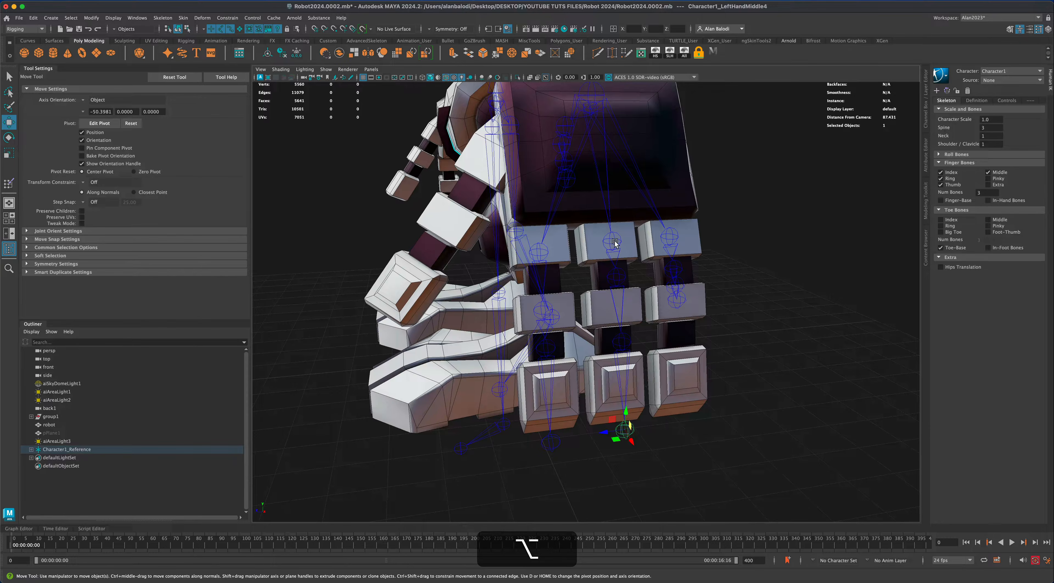
pyautogui.moveTo(615, 243); pyautogui.dragTo(590, 244)
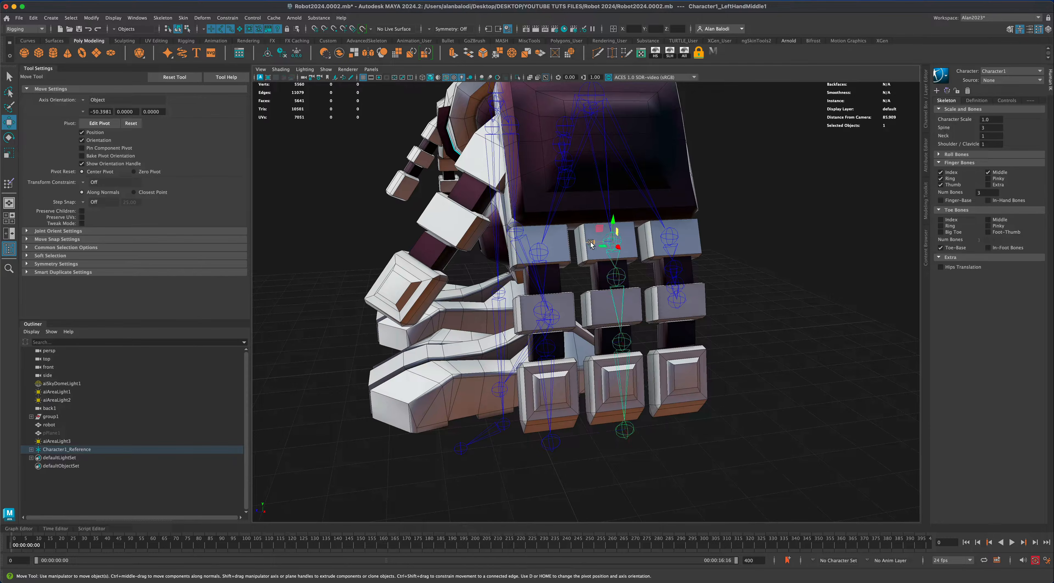
pyautogui.click(677, 272)
# - Spread the left ring finger's joints down the finger and place its end joint at the fingertip
pyautogui.keyDown('alt'); pyautogui.moveTo(677, 272); pyautogui.dragTo(611, 477); pyautogui.keyUp('alt')
pyautogui.click(610, 453)
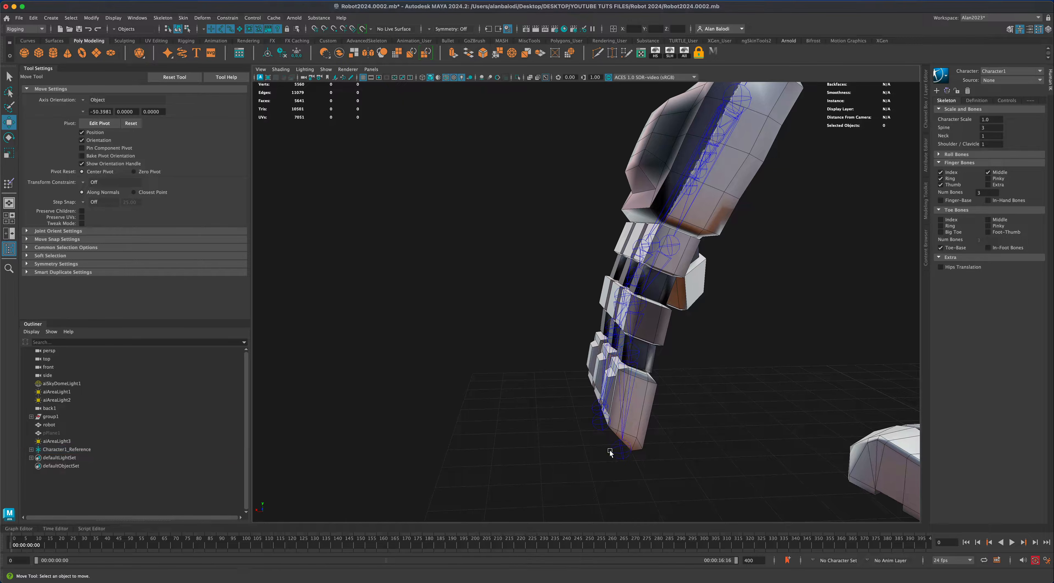
pyautogui.click(613, 454)
pyautogui.keyDown('alt'); pyautogui.moveTo(600, 453); pyautogui.dragTo(682, 399); pyautogui.keyUp('alt')
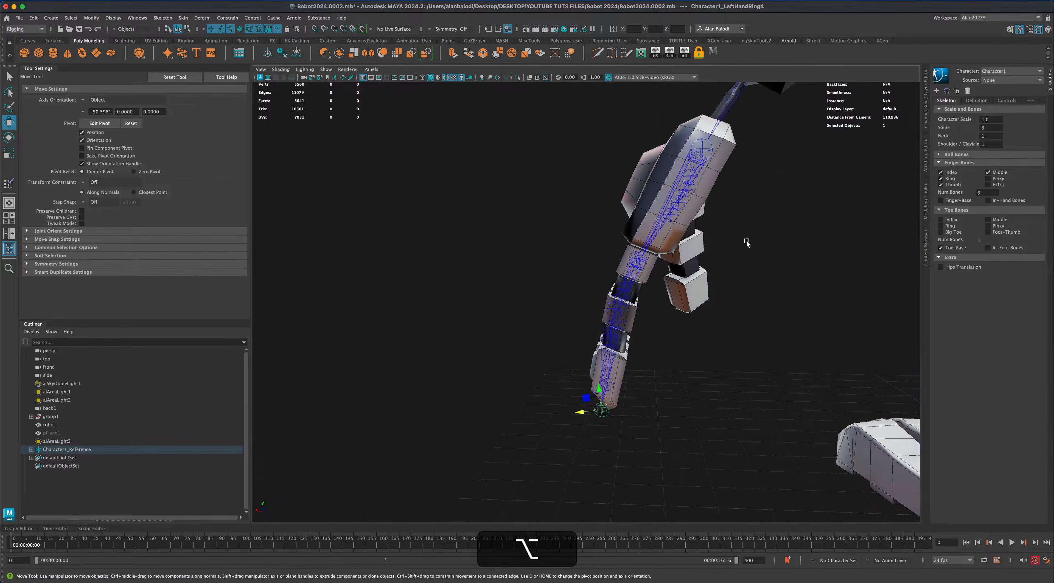
# - Position the left thumb's base joint inside the robot thumb's first segment, beside the palm
pyautogui.click(714, 152)
pyautogui.keyDown('alt'); pyautogui.moveTo(714, 152); pyautogui.dragTo(569, 209); pyautogui.keyUp('alt')
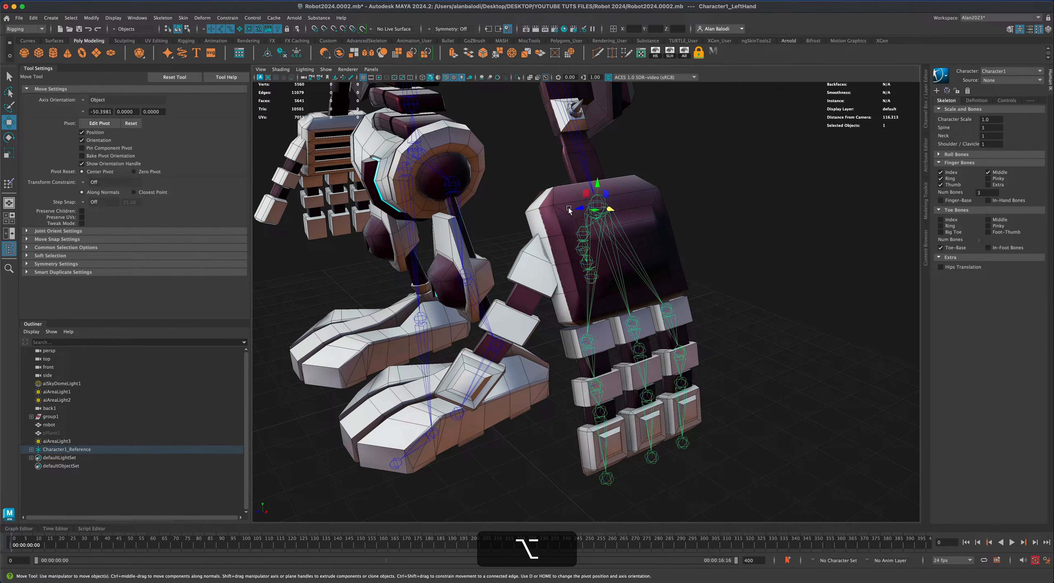
pyautogui.click(580, 235)
pyautogui.keyDown('alt'); pyautogui.moveTo(569, 272); pyautogui.dragTo(626, 337); pyautogui.keyUp('alt')
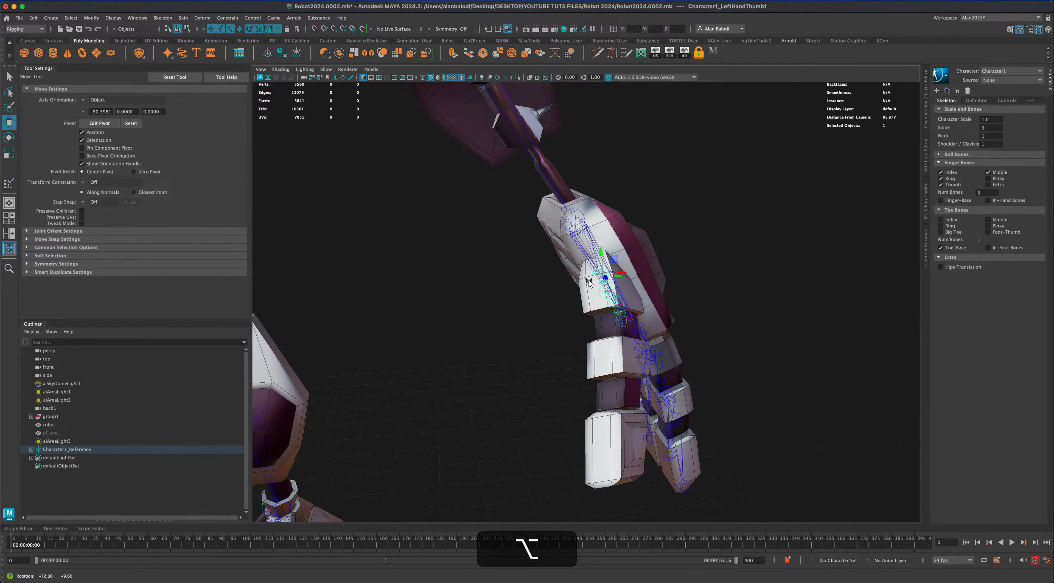
pyautogui.keyDown('alt'); pyautogui.moveTo(626, 337); pyautogui.dragTo(658, 306, button='middle'); pyautogui.keyUp('alt')
pyautogui.keyDown('alt'); pyautogui.moveTo(658, 305); pyautogui.dragTo(613, 324); pyautogui.keyUp('alt')
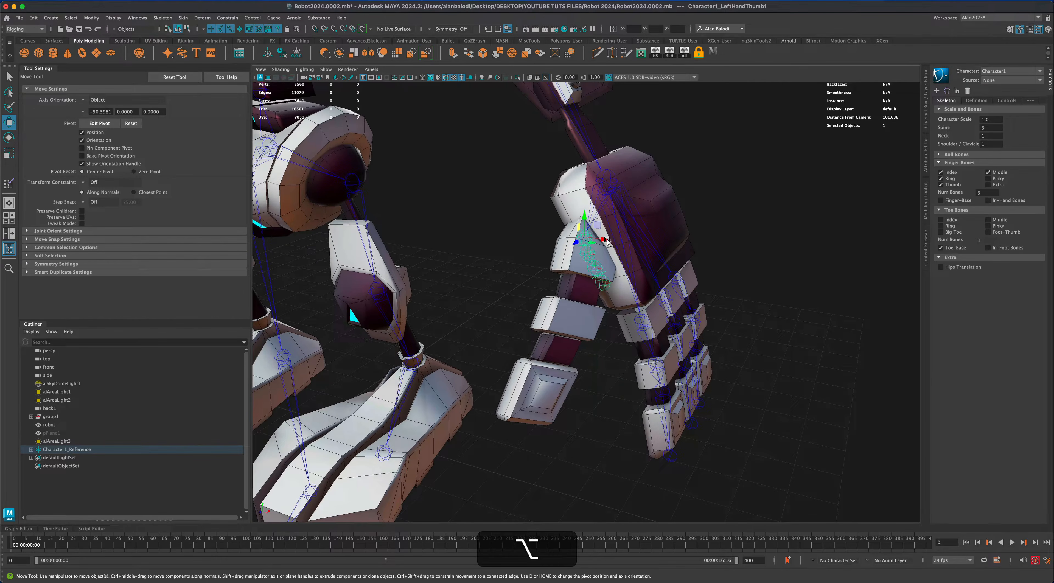
pyautogui.keyDown('alt'); pyautogui.moveTo(600, 229); pyautogui.dragTo(584, 291); pyautogui.keyUp('alt')
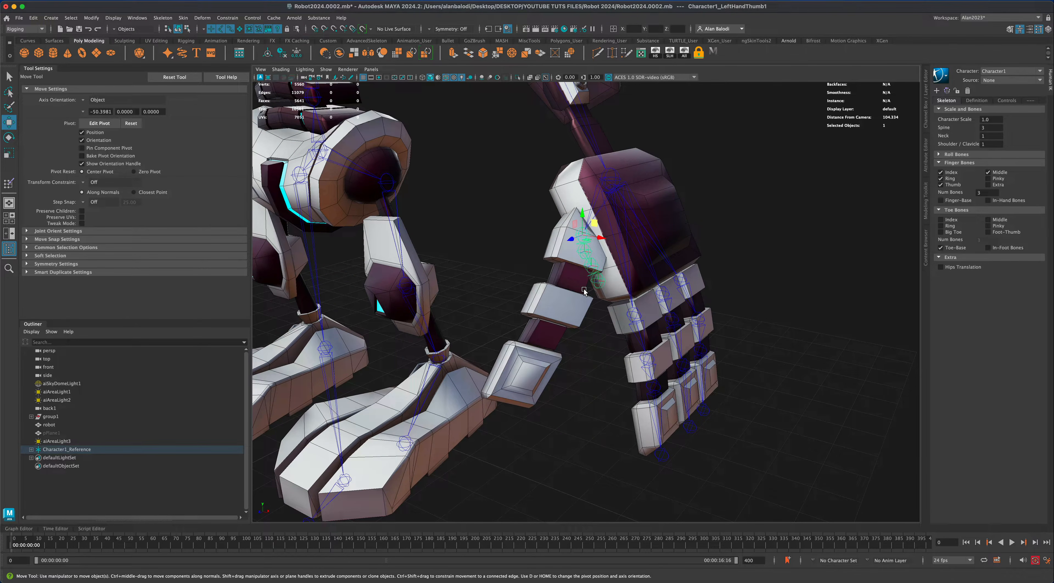
# - Rotate the left thumb's base joint to aim its joint chain down the robot thumb
pyautogui.press('e')
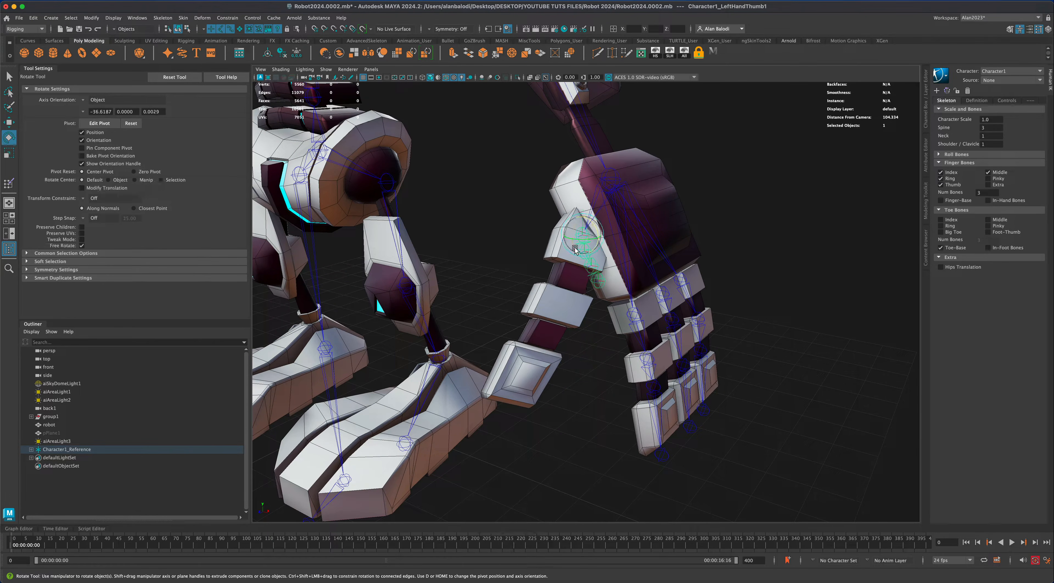
pyautogui.moveTo(577, 250); pyautogui.dragTo(575, 283)
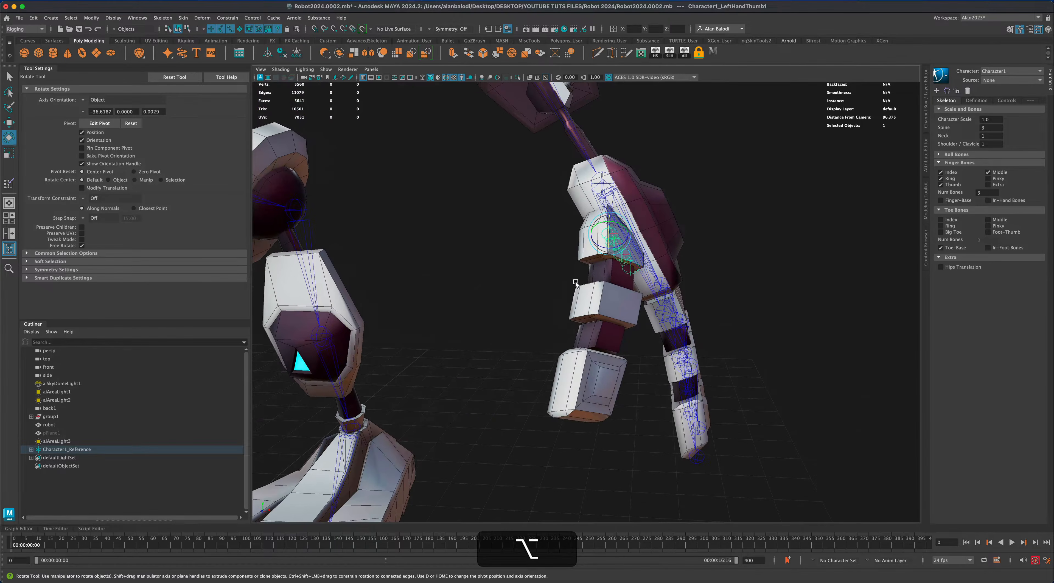
pyautogui.keyDown('alt'); pyautogui.moveTo(622, 248); pyautogui.dragTo(525, 308); pyautogui.keyUp('alt')
pyautogui.press('w')
pyautogui.click(499, 291)
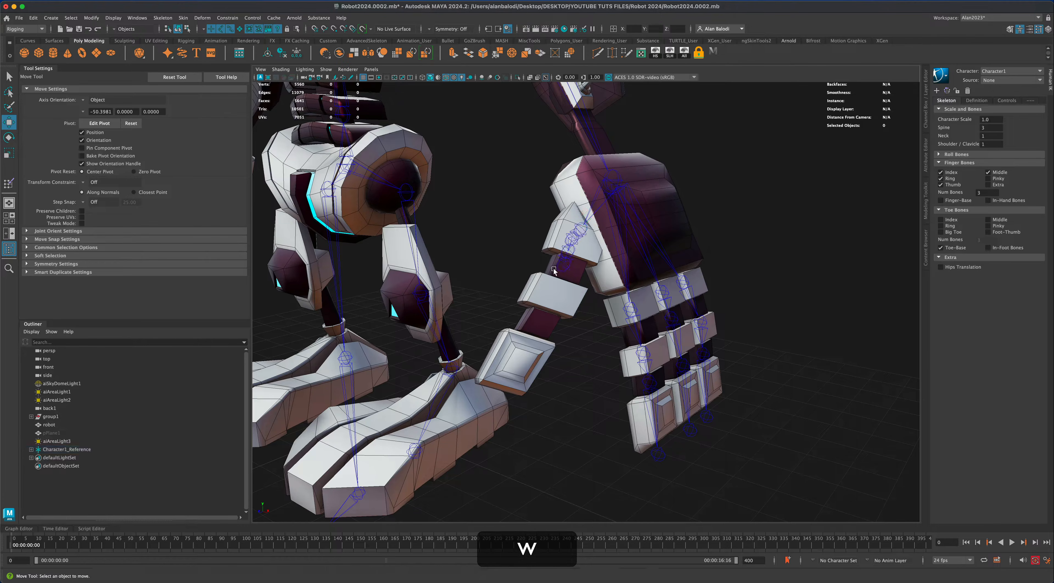
# - Spread the left thumb's lower joints along its segments, moving the end joint to about X 70.7, Y 33.2, Z 26.2 cm
pyautogui.click(570, 244)
pyautogui.keyDown('alt'); pyautogui.moveTo(570, 245); pyautogui.dragTo(490, 341); pyautogui.keyUp('alt')
pyautogui.click(519, 330)
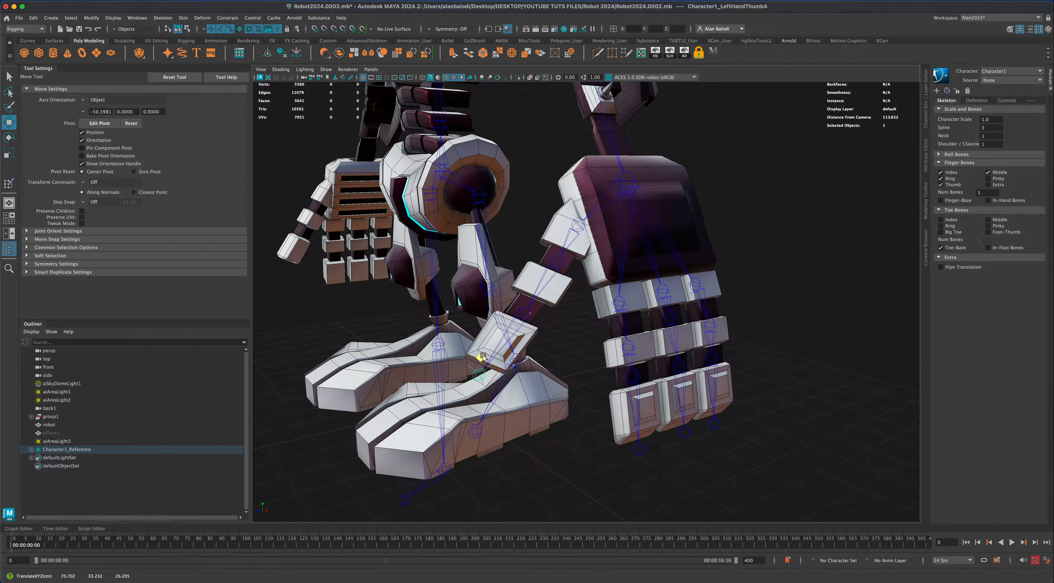
pyautogui.click(529, 314)
pyautogui.keyDown('alt'); pyautogui.moveTo(569, 356); pyautogui.dragTo(707, 236); pyautogui.keyUp('alt')
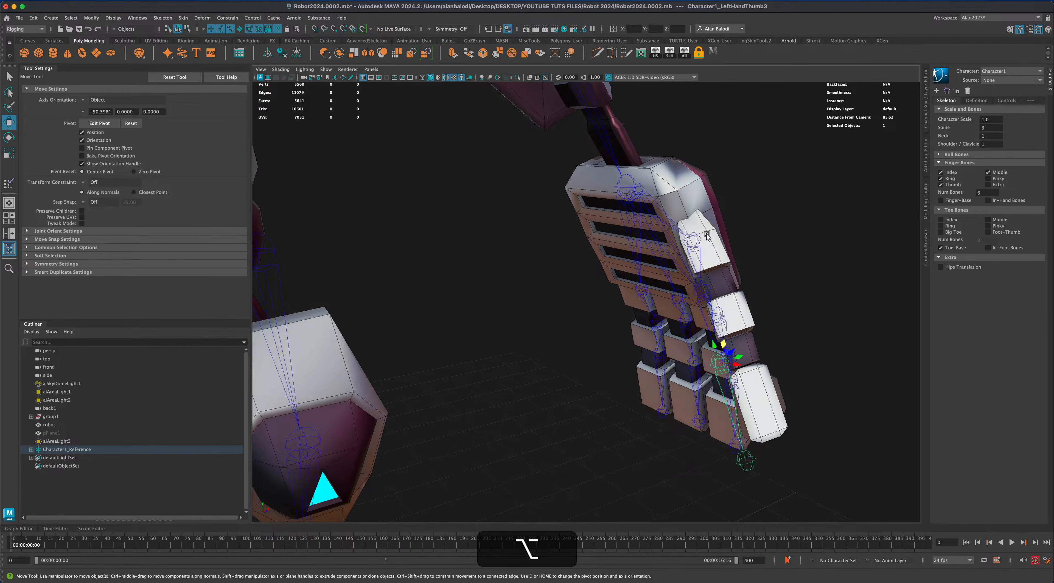
# - Move the left thumb's base joint outward with its chain to about X 77.5, Y 60.5, Z 10.9 cm
pyautogui.click(708, 238)
pyautogui.click(701, 240)
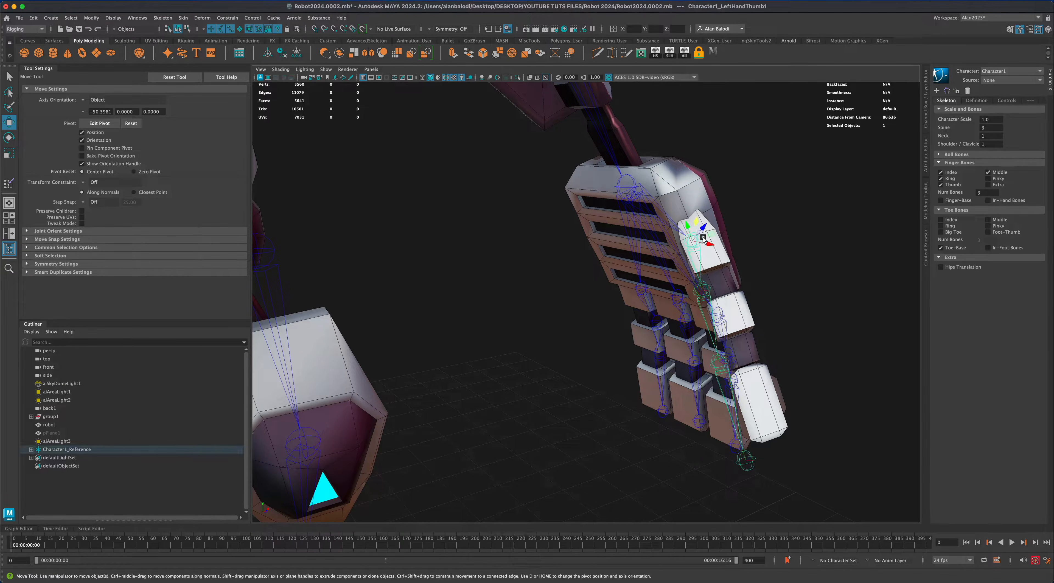
pyautogui.moveTo(714, 237); pyautogui.dragTo(725, 224)
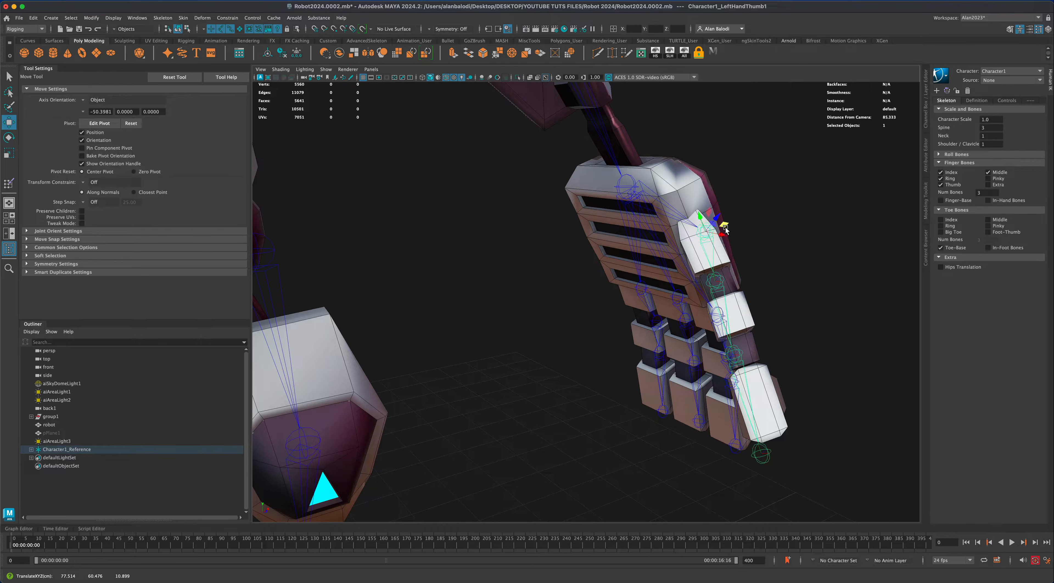
# - Rotate the left thumb's base joint to line its chain up with the thumb segments, about -46.4, -11.1, -7.8 degrees
pyautogui.press('e')
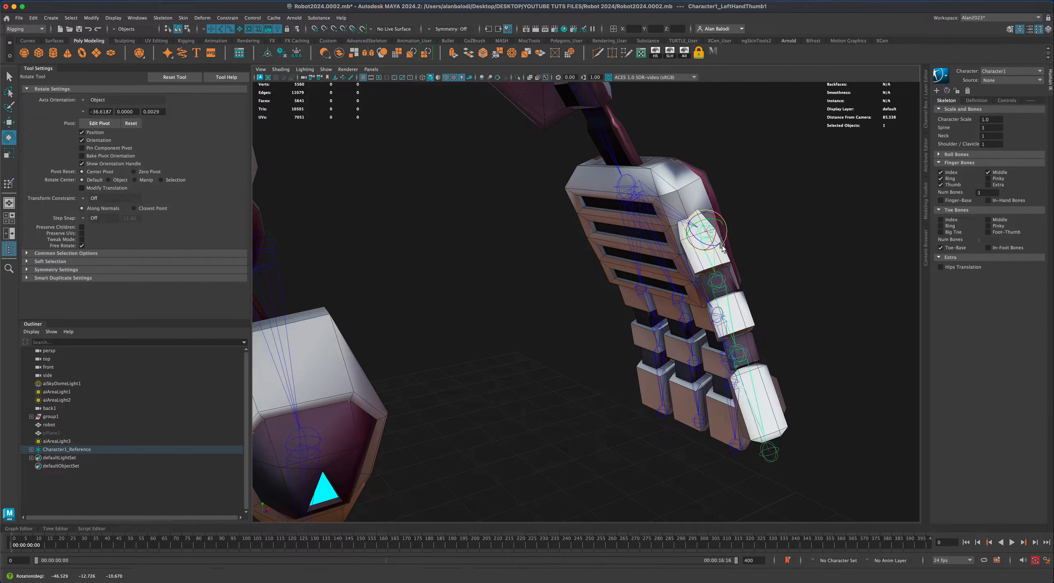
pyautogui.click(807, 346)
pyautogui.keyDown('alt'); pyautogui.moveTo(808, 346); pyautogui.dragTo(749, 405); pyautogui.keyUp('alt')
pyautogui.scroll(2, 682, 337)
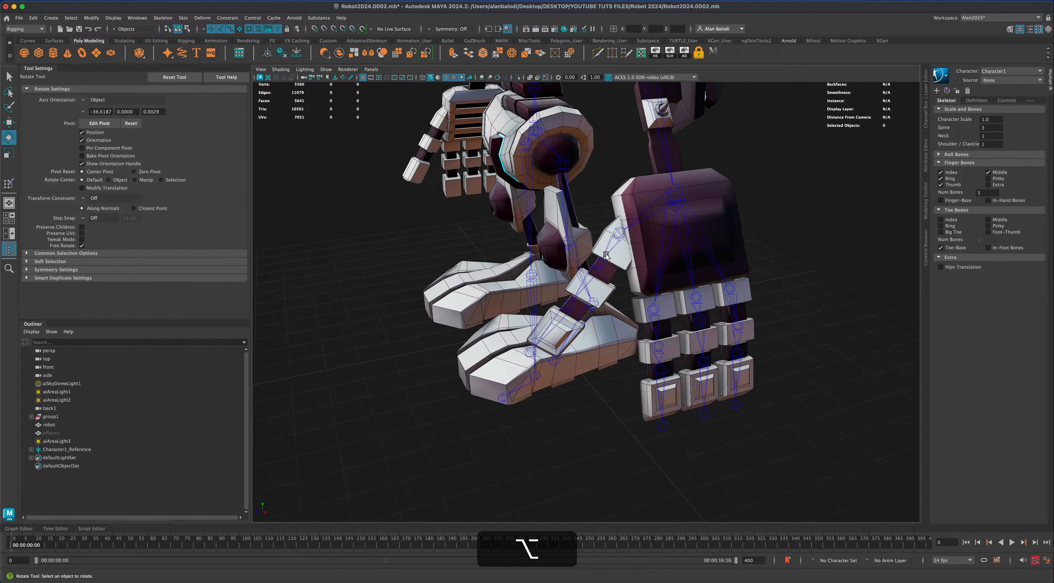
pyautogui.click(619, 236)
pyautogui.moveTo(633, 252); pyautogui.dragTo(635, 253)
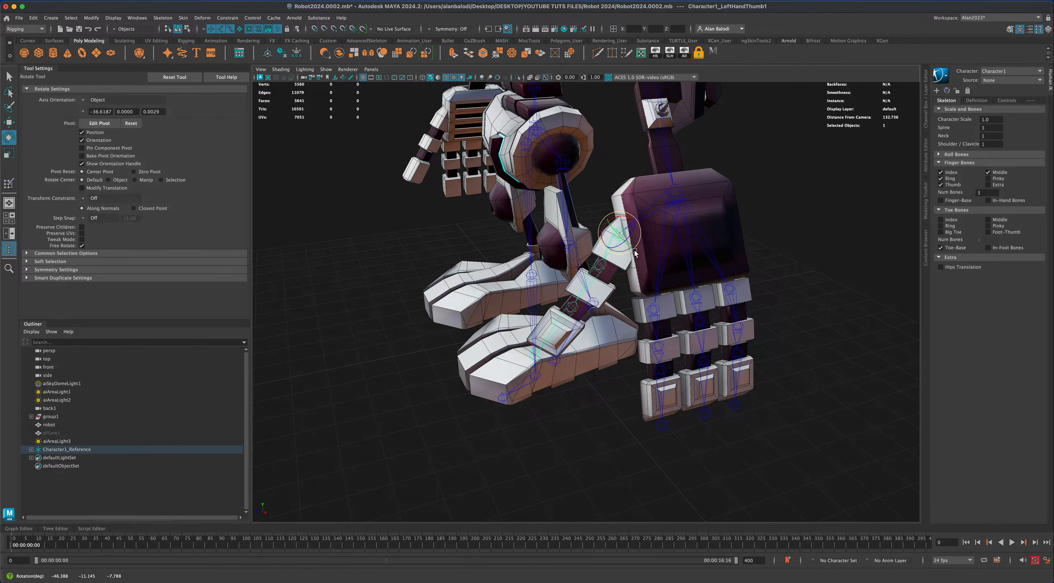
# - Move the left thumb's second joint into the gap below the first segment, about X 76.7, Y 53.4, Z 14.3 cm
pyautogui.click(601, 265)
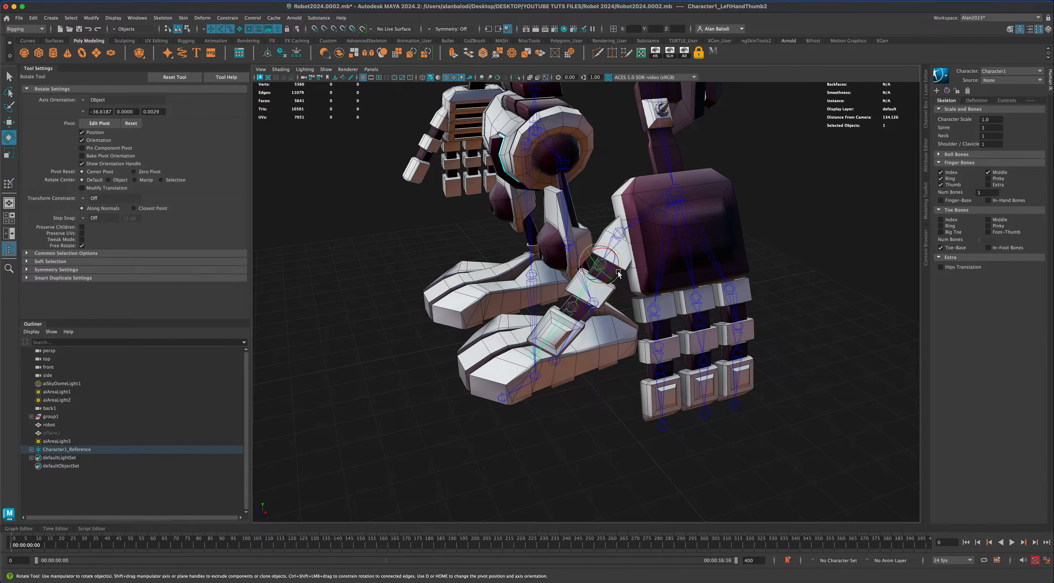
pyautogui.press('w')
pyautogui.click(614, 259)
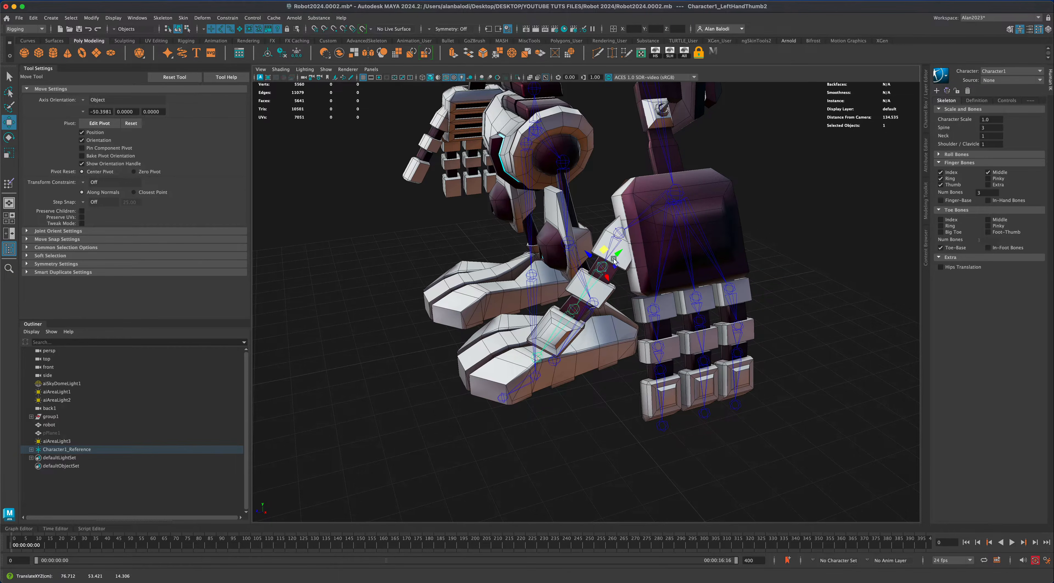
# - Mirror the fitted left-side joints onto the right side of the skeleton and check the fit on the robot
pyautogui.click(806, 383)
pyautogui.scroll(-5, 795, 395)
pyautogui.keyDown('alt'); pyautogui.moveTo(793, 398); pyautogui.dragTo(727, 399); pyautogui.keyUp('alt')
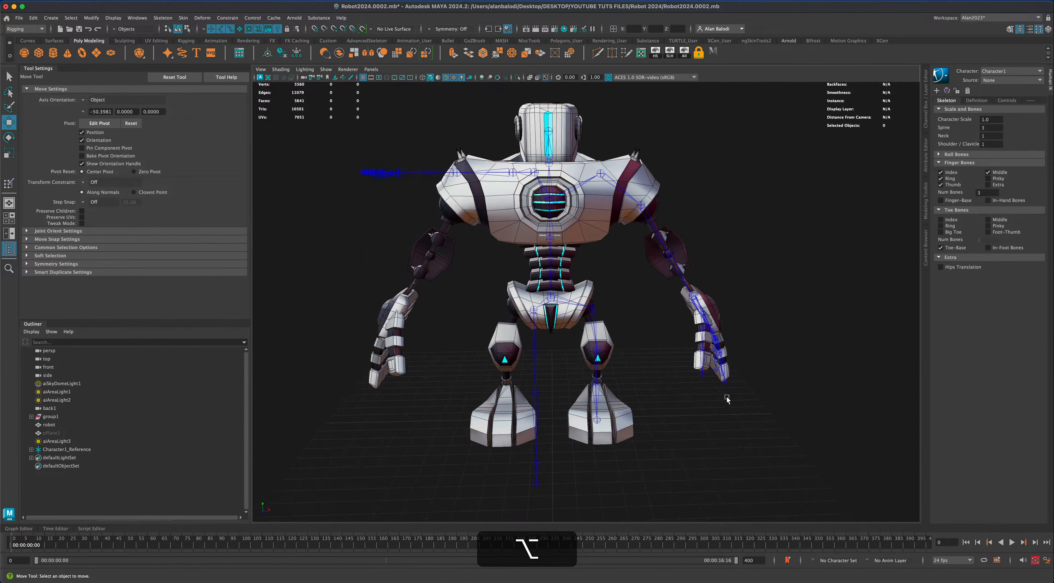
pyautogui.click(946, 91)
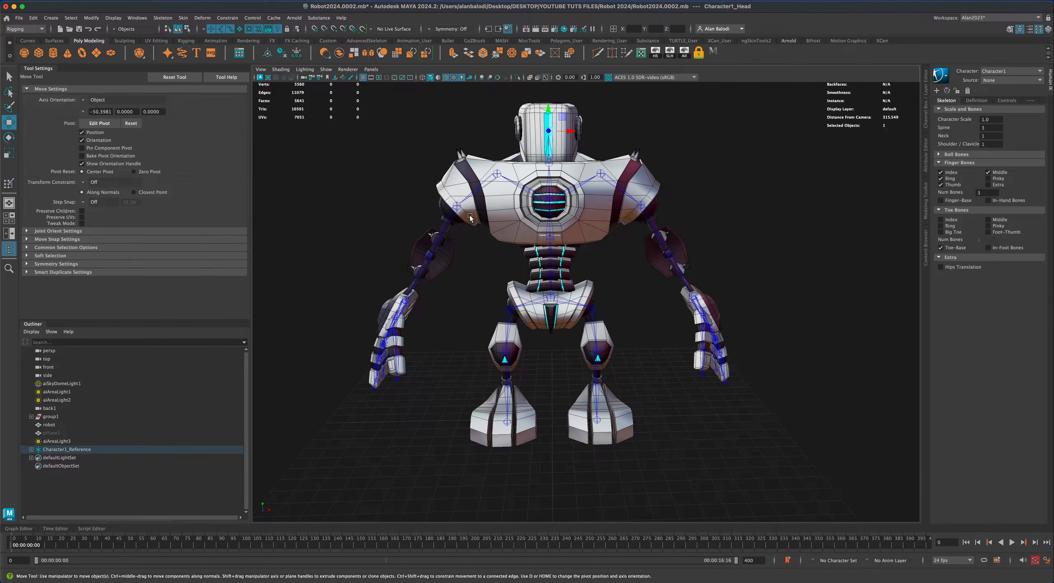
pyautogui.keyDown('alt'); pyautogui.moveTo(433, 269); pyautogui.dragTo(463, 357); pyautogui.keyUp('alt')
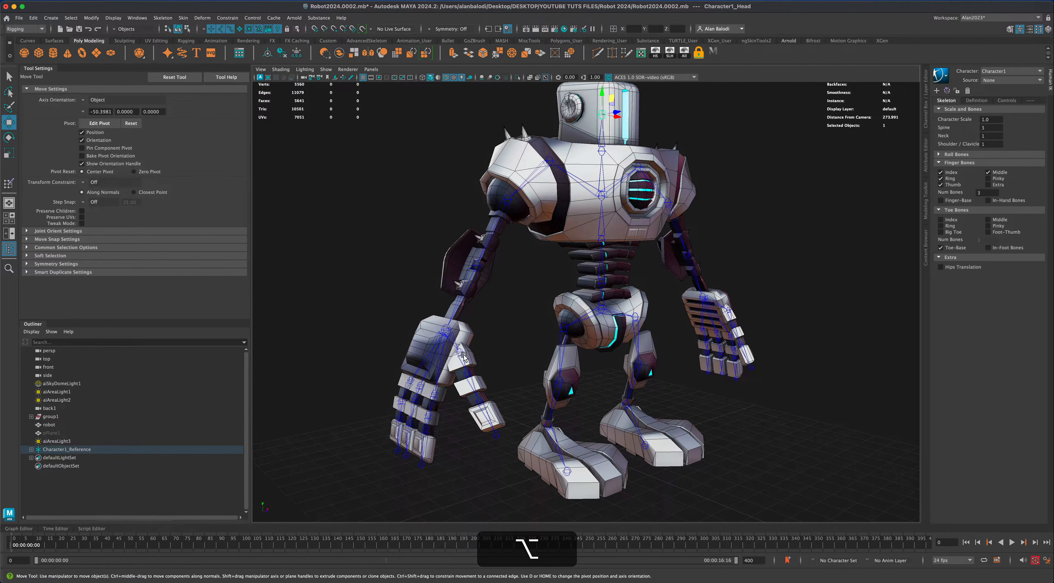
pyautogui.keyDown('alt'); pyautogui.moveTo(561, 356); pyautogui.dragTo(538, 357); pyautogui.keyUp('alt')
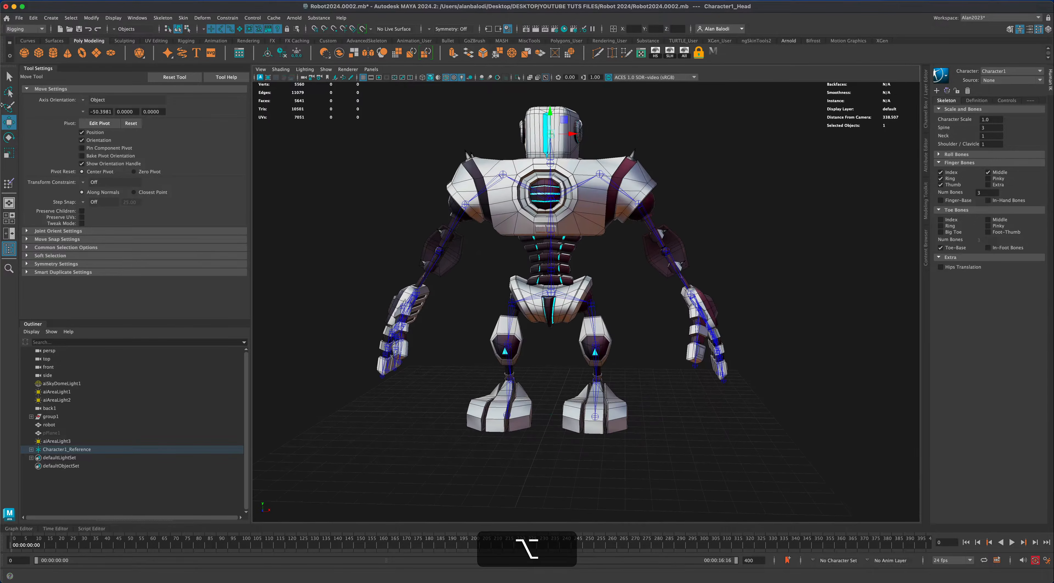
# - Select the skeleton's hips joint with the Select tool, taking in the entire joint hierarchy
pyautogui.click(10, 82)
pyautogui.keyDown('alt'); pyautogui.moveTo(558, 294); pyautogui.dragTo(594, 325, button='middle'); pyautogui.keyUp('alt')
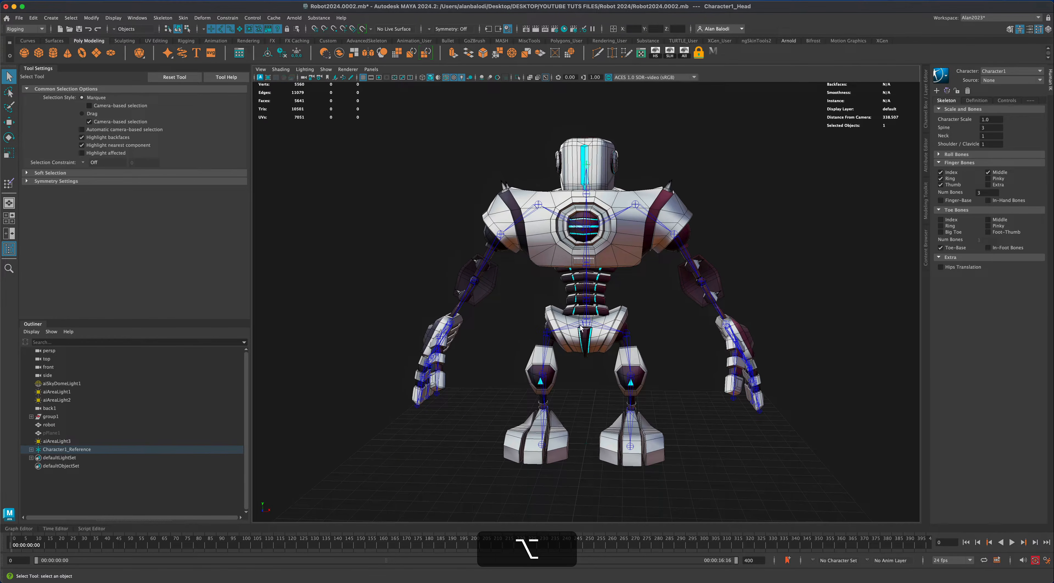
pyautogui.click(581, 326)
pyautogui.keyDown('alt'); pyautogui.moveTo(686, 355); pyautogui.dragTo(522, 398); pyautogui.keyUp('alt')
pyautogui.hotkey('alt', 'f')
pyautogui.keyDown('alt'); pyautogui.moveTo(537, 396); pyautogui.dragTo(601, 410); pyautogui.keyUp('alt')
pyautogui.keyDown('alt'); pyautogui.moveTo(602, 410); pyautogui.dragTo(601, 416, button='middle'); pyautogui.keyUp('alt')
pyautogui.keyDown('alt'); pyautogui.moveTo(598, 410); pyautogui.dragTo(622, 276); pyautogui.keyUp('alt')
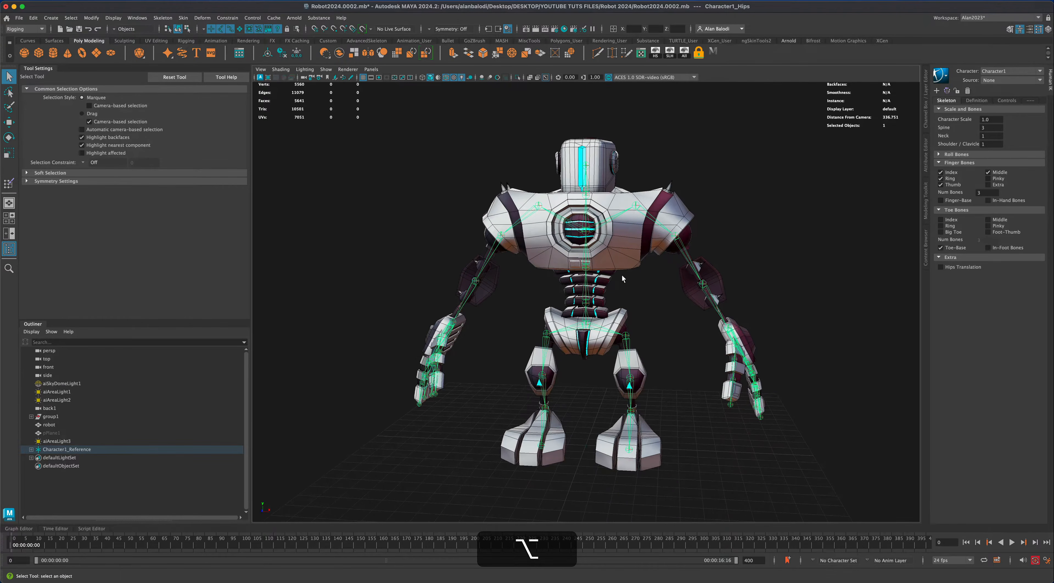
pyautogui.keyDown('alt'); pyautogui.moveTo(643, 310); pyautogui.dragTo(642, 315); pyautogui.keyUp('alt')
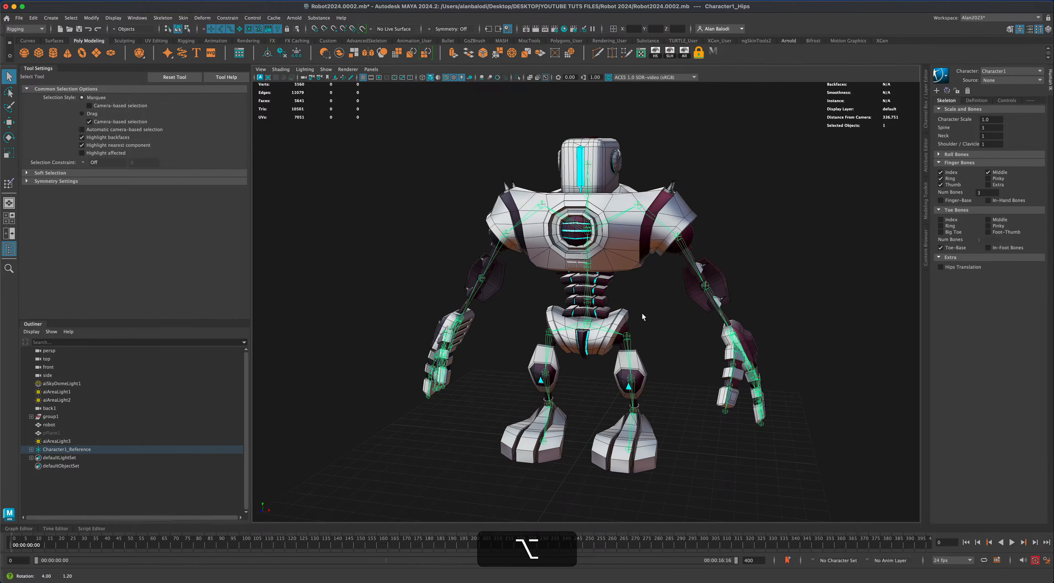
# - Add the robot mesh to the selection along with the hips joint
pyautogui.press('shift')
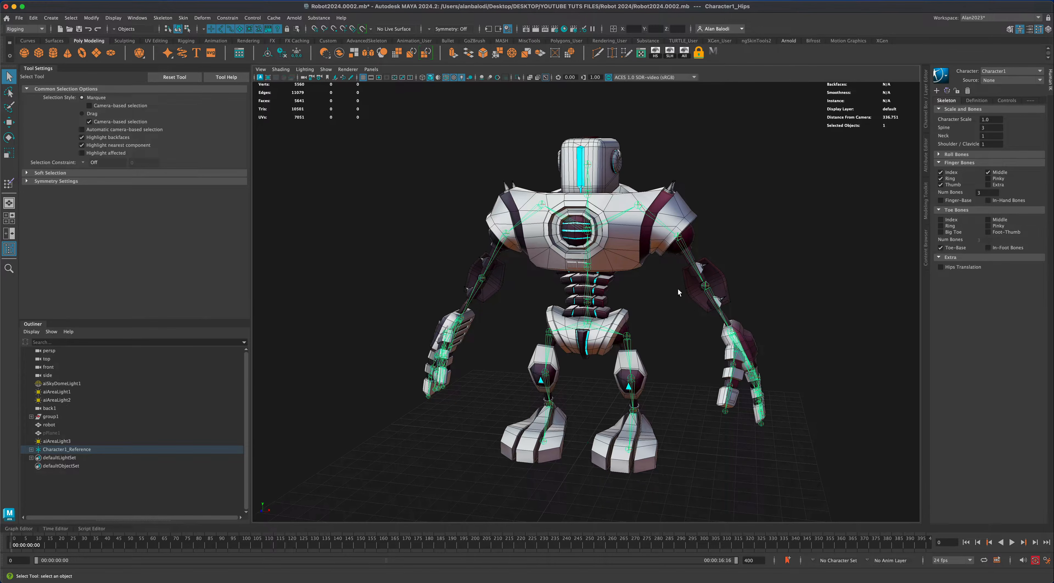
pyautogui.keyDown('alt'); pyautogui.moveTo(678, 291); pyautogui.dragTo(665, 307); pyautogui.keyUp('alt')
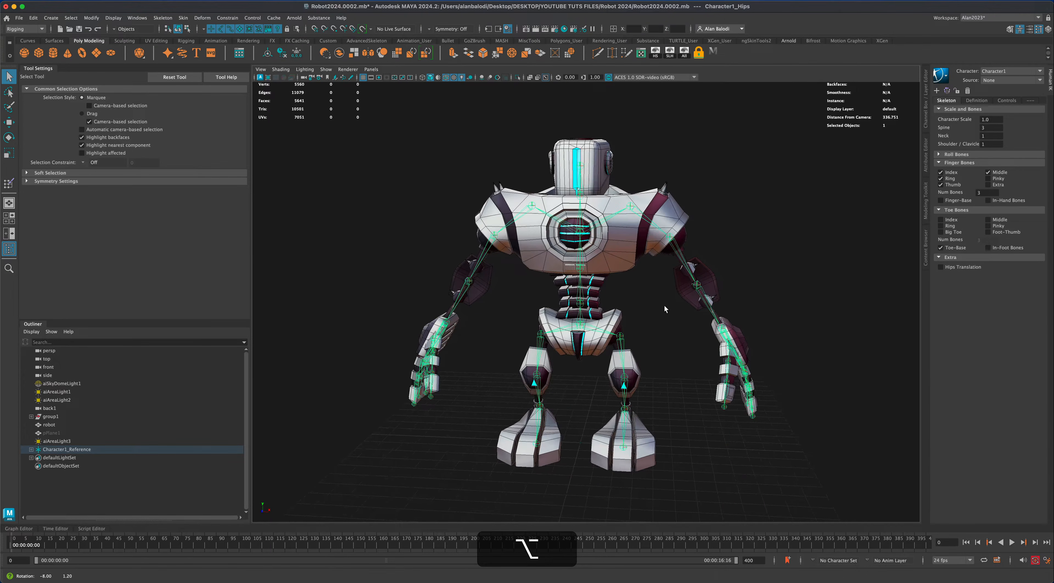
pyautogui.press('shift')
pyautogui.keyDown('shift'); pyautogui.click(620, 262); pyautogui.keyUp('shift')
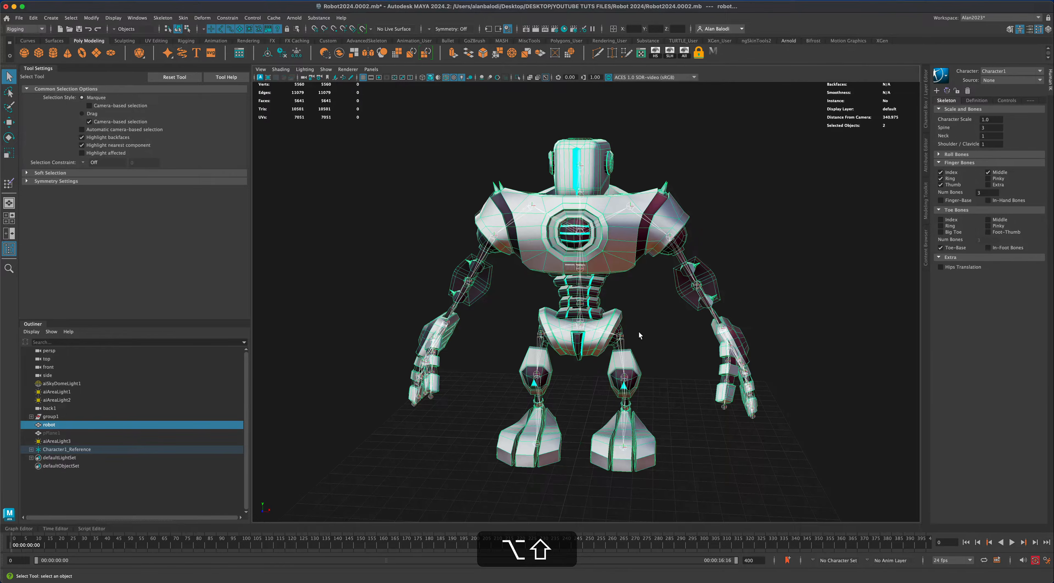
pyautogui.keyDown('alt'); pyautogui.keyDown('shift'); pyautogui.moveTo(639, 332); pyautogui.dragTo(584, 312); pyautogui.keyUp('shift'); pyautogui.keyUp('alt')
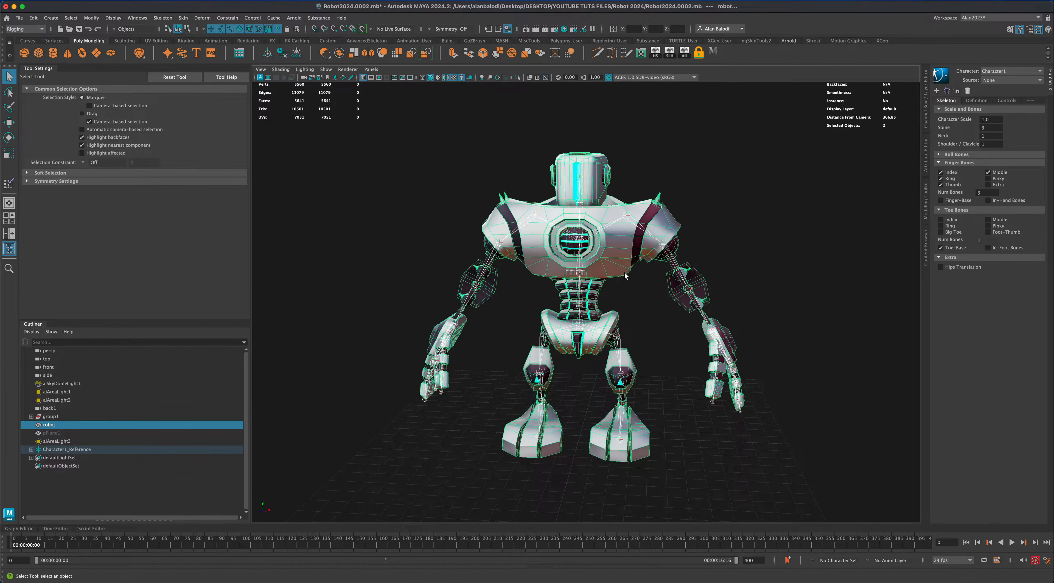
pyautogui.keyDown('alt'); pyautogui.moveTo(624, 273); pyautogui.dragTo(638, 303); pyautogui.keyUp('alt')
# - Open the Bind Skin options from the Rigging set and reset all settings to their defaults
pyautogui.click(22, 29)
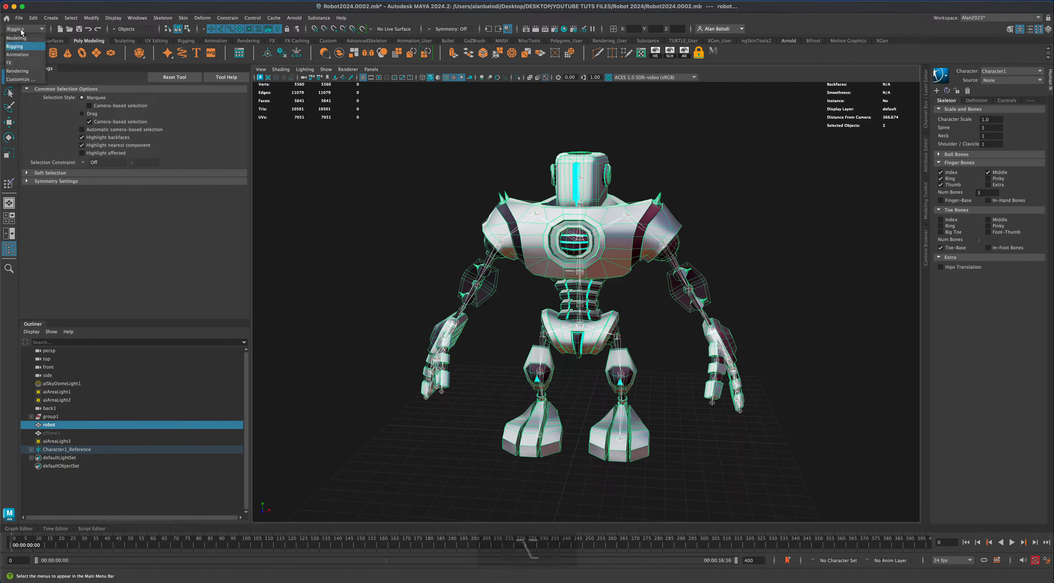
pyautogui.click(22, 46)
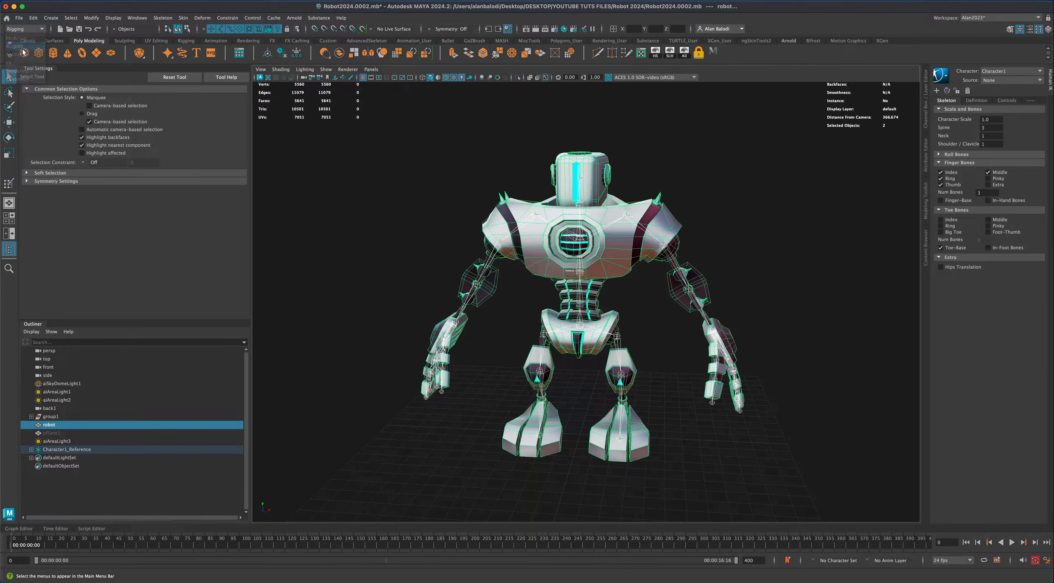
pyautogui.click(183, 19)
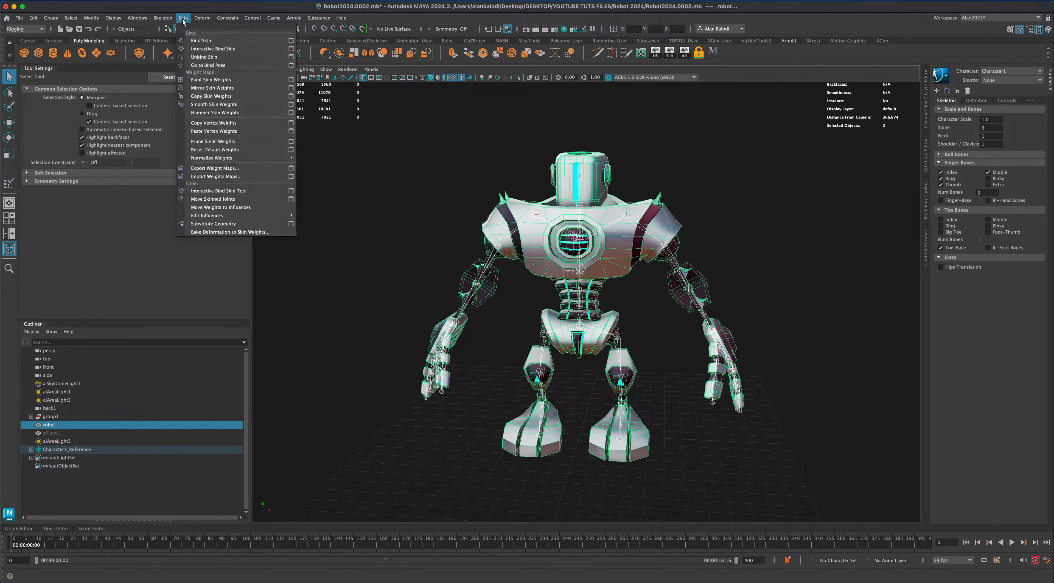
pyautogui.click(291, 40)
pyautogui.moveTo(359, 208); pyautogui.dragTo(346, 217)
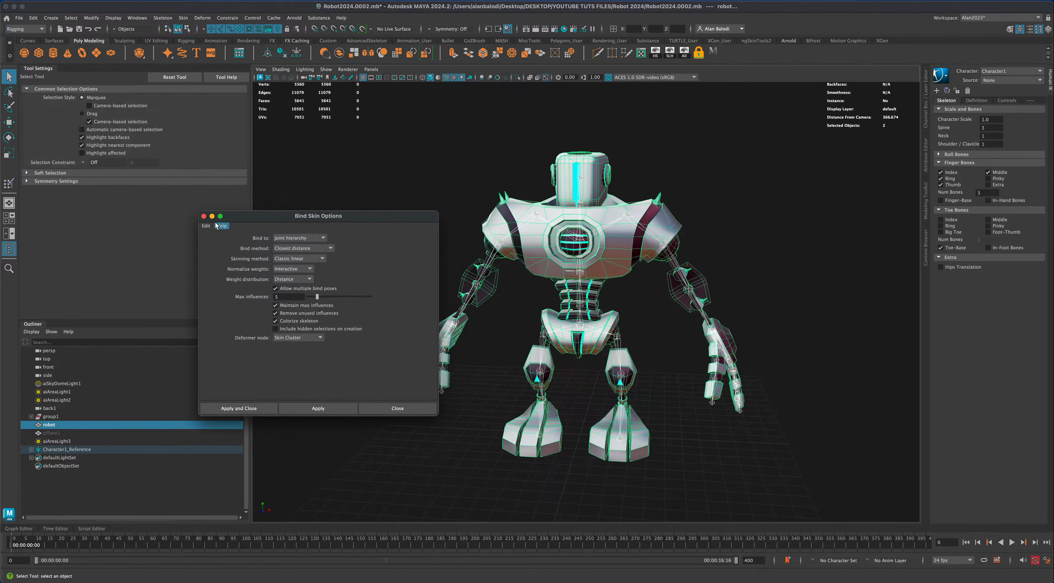
pyautogui.click(206, 225)
pyautogui.click(214, 242)
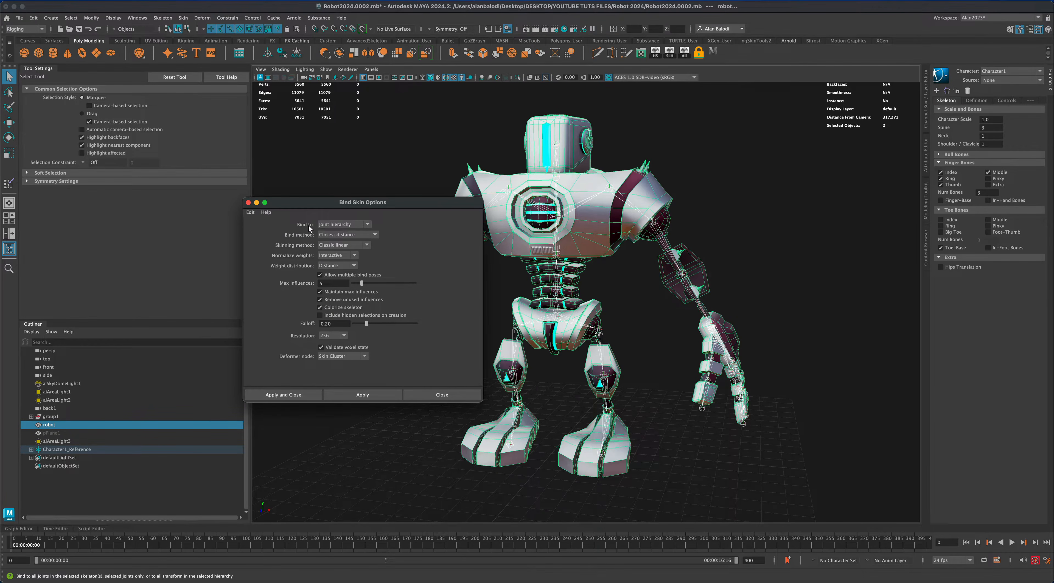
# - Set the skin binding to Joint hierarchy, with the Geodesic Voxel bind method and Dual quaternion skinning
pyautogui.click(353, 225)
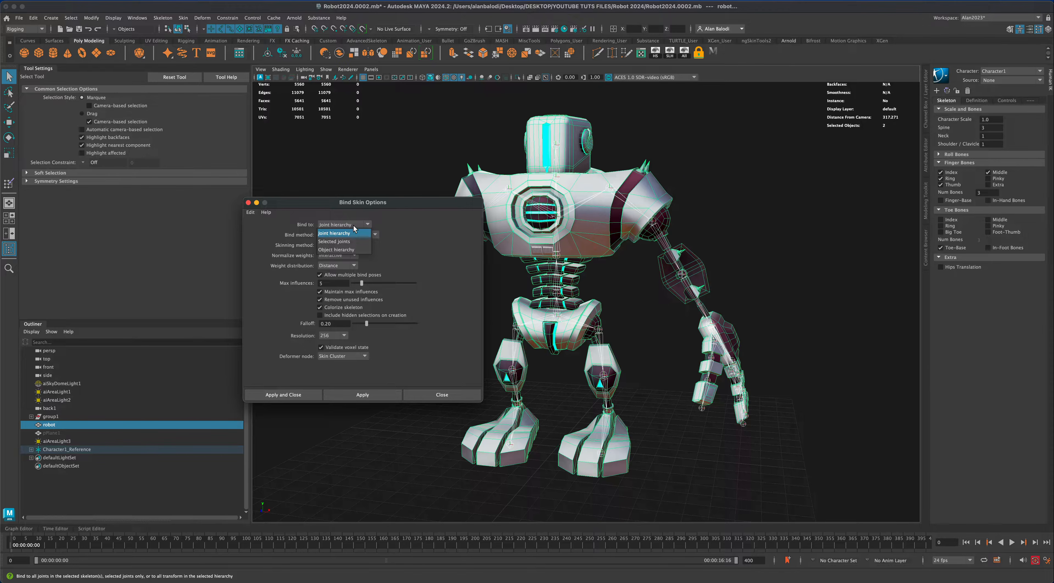
pyautogui.click(341, 233)
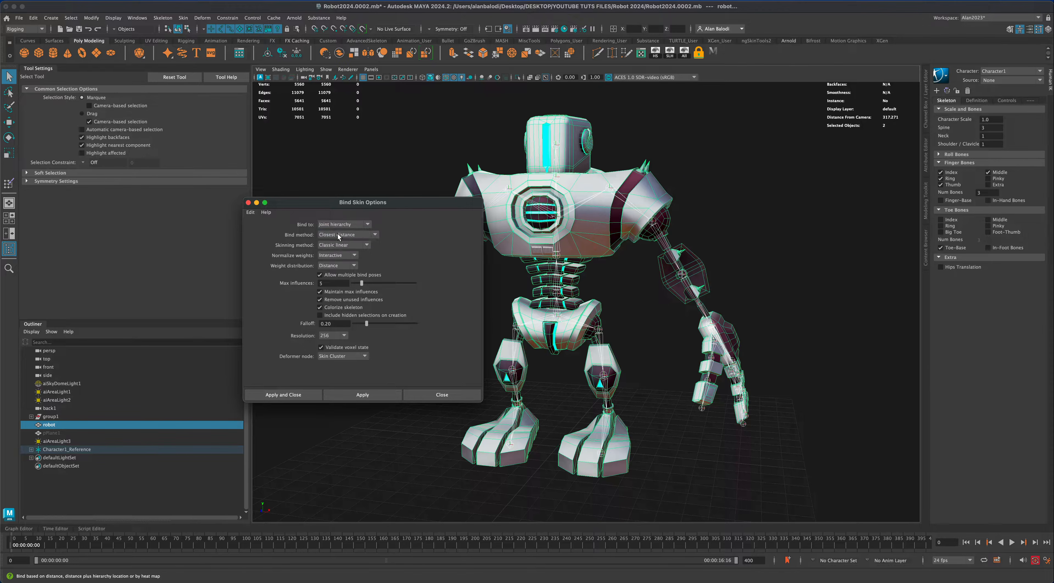
pyautogui.click(366, 236)
pyautogui.click(369, 270)
pyautogui.click(365, 245)
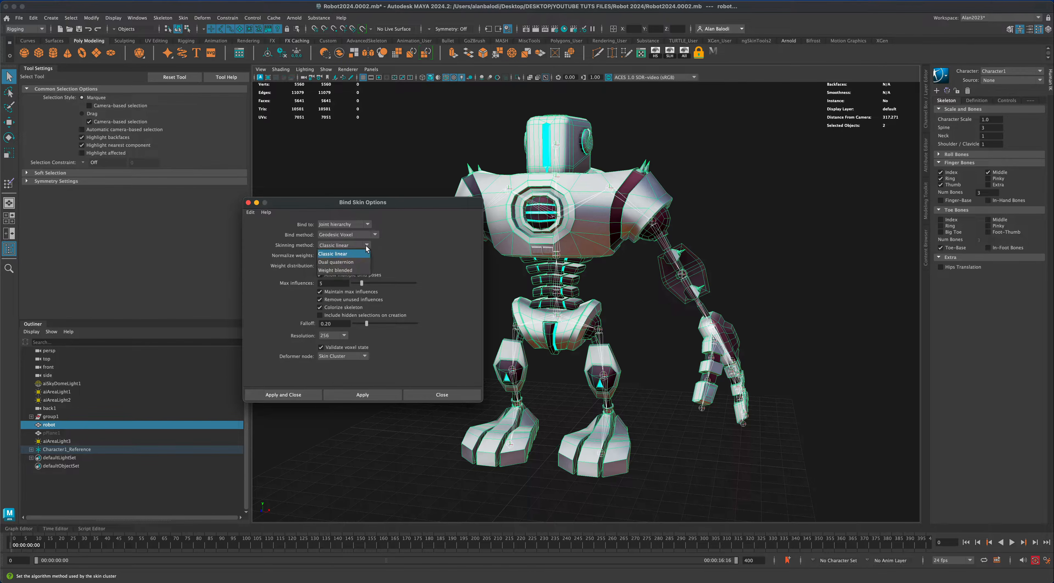
pyautogui.click(365, 263)
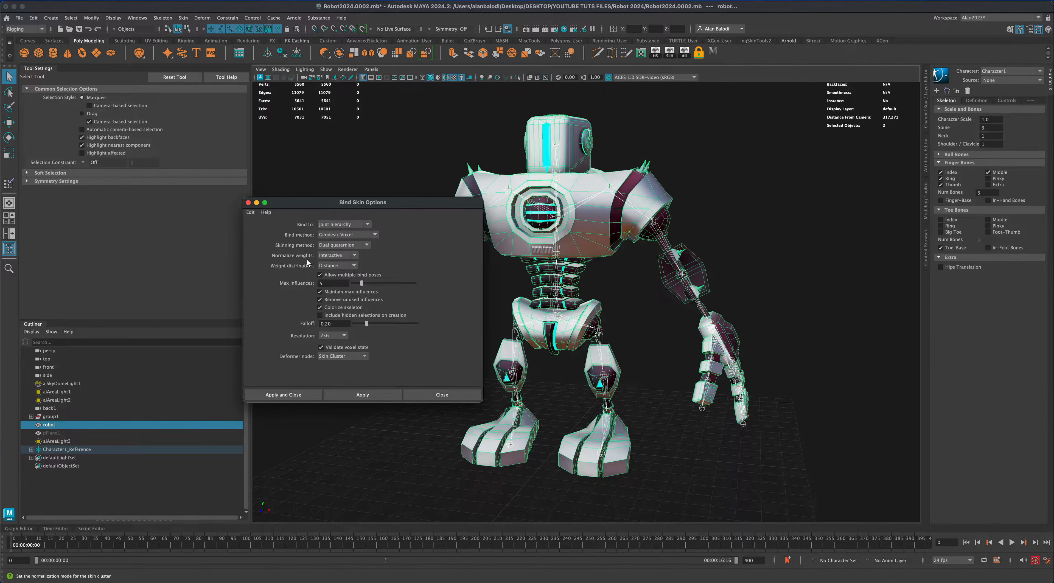
# - Keep Interactive weight normalization, set weight distribution to Neighbors and max influences to 3, and turn off Maintain max influences
pyautogui.click(355, 256)
pyautogui.click(356, 258)
pyautogui.click(355, 266)
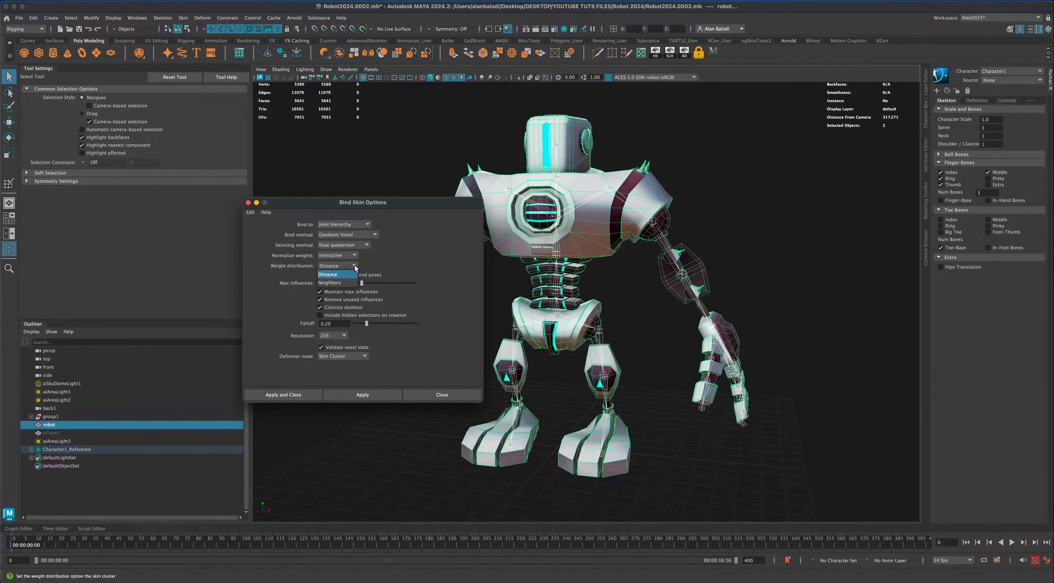
pyautogui.click(348, 283)
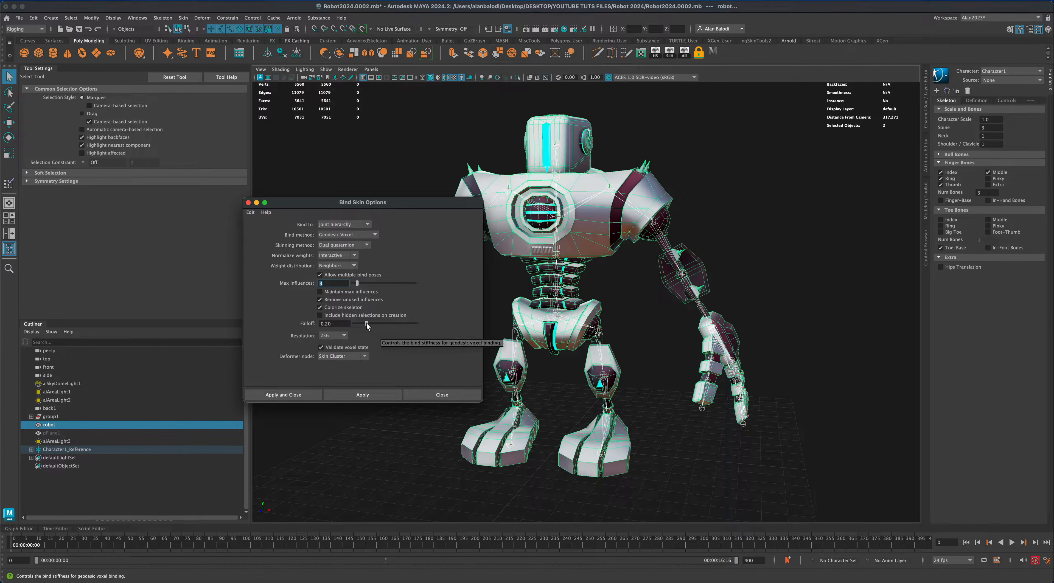
# - Set the falloff to 0.35 and the voxel resolution to 512, bind the robot mesh to the skeleton, and clear the selection
pyautogui.moveTo(367, 323); pyautogui.dragTo(368, 322)
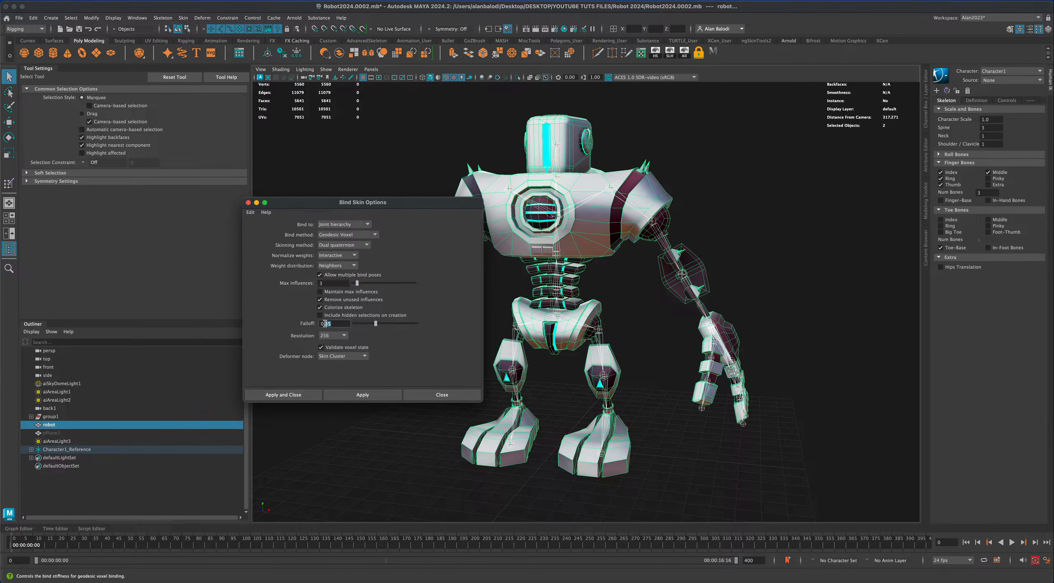
pyautogui.click(343, 336)
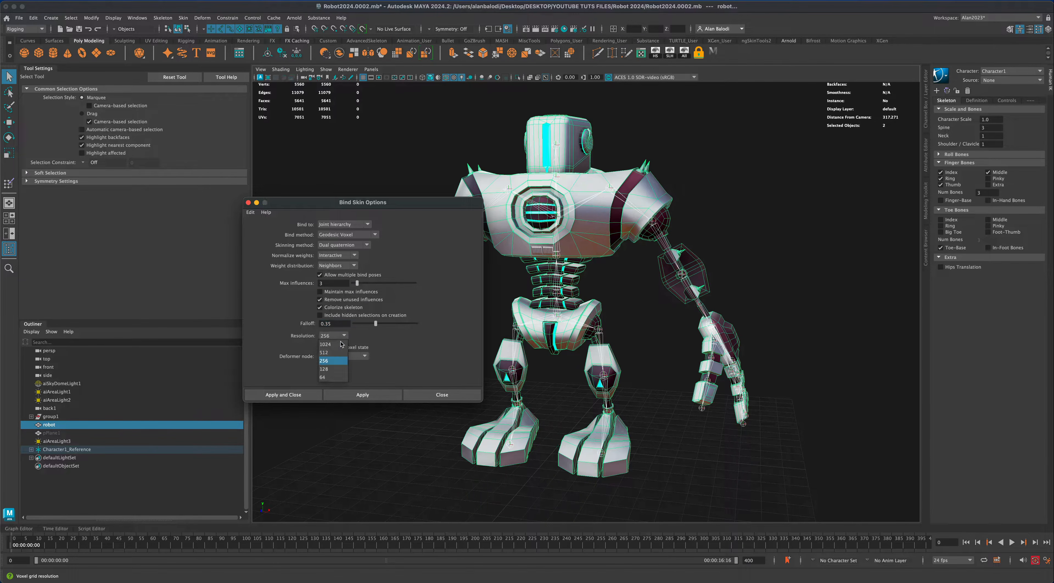
pyautogui.click(336, 353)
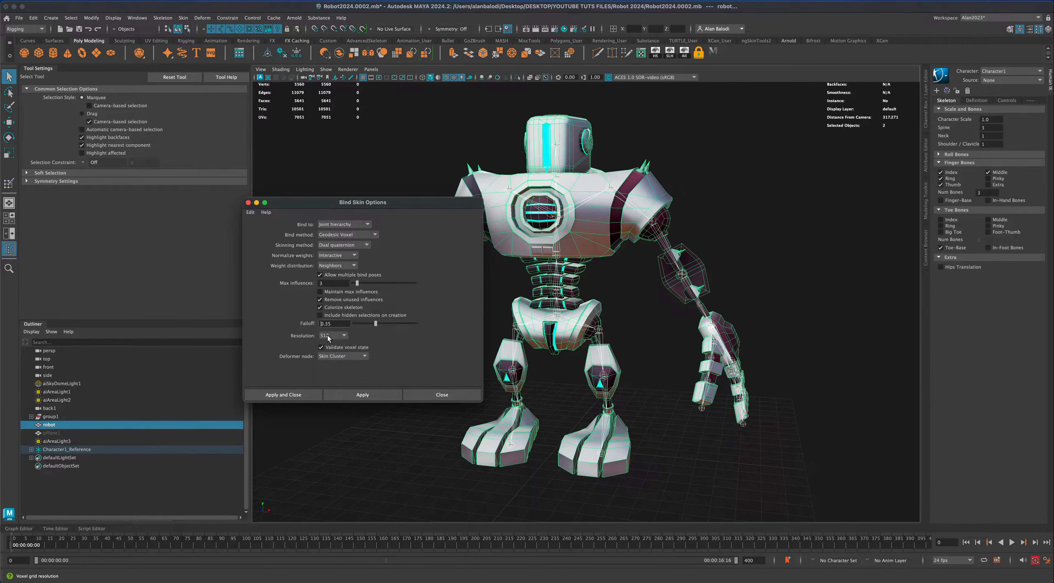
pyautogui.click(300, 397)
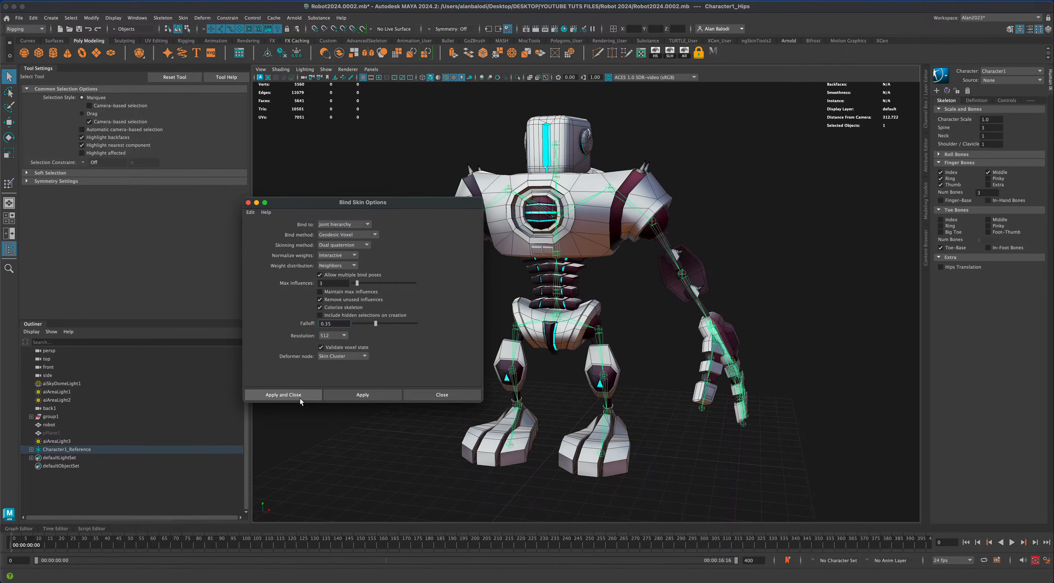
pyautogui.click(676, 425)
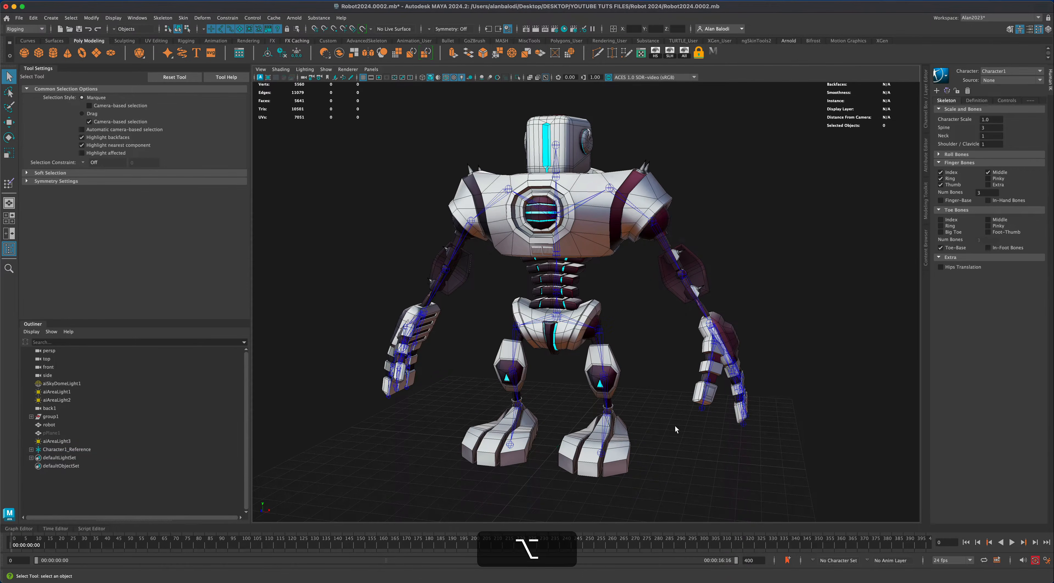
# - Test-rotate the left hand's middle finger at its first joint, and undo the rotation
pyautogui.keyDown('alt'); pyautogui.moveTo(676, 426); pyautogui.dragTo(700, 356); pyautogui.keyUp('alt')
pyautogui.click(646, 326)
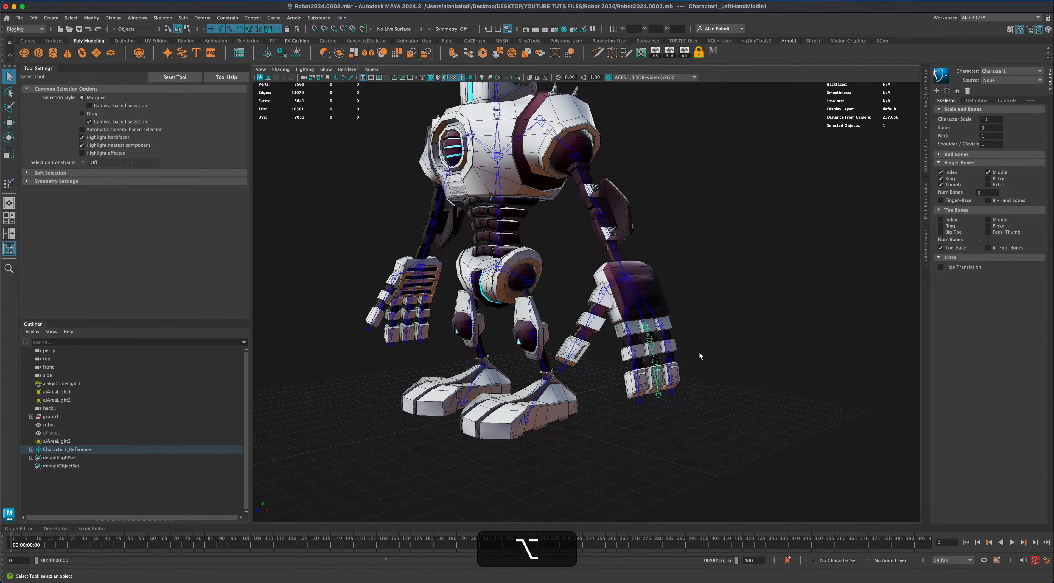
pyautogui.press('e')
pyautogui.moveTo(661, 324)
pyautogui.mouseDown()
pyautogui.moveTo(666, 337)
pyautogui.moveTo(669, 316)
pyautogui.moveTo(672, 340)
pyautogui.mouseUp()
pyautogui.press('super+z')
pyautogui.keyDown('alt'); pyautogui.moveTo(733, 353); pyautogui.dragTo(723, 356); pyautogui.keyUp('alt')
pyautogui.click(723, 357)
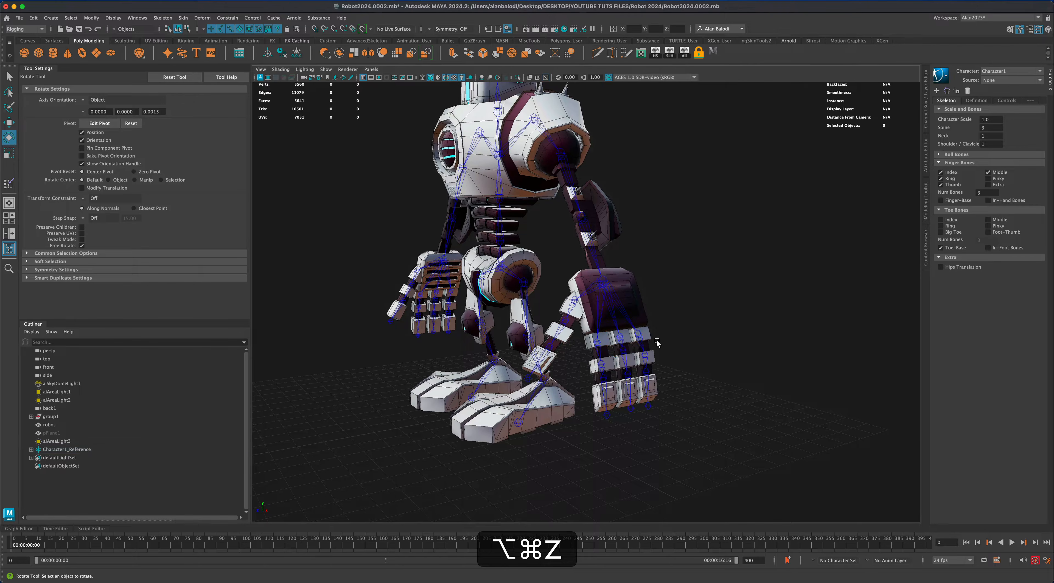
# - Test-rotate the left hand's outermost finger and index finger at their first joints, undoing each rotation
pyautogui.click(642, 330)
pyautogui.moveTo(646, 325); pyautogui.dragTo(603, 331)
pyautogui.press('super+z')
pyautogui.click(597, 342)
pyautogui.press('super+z')
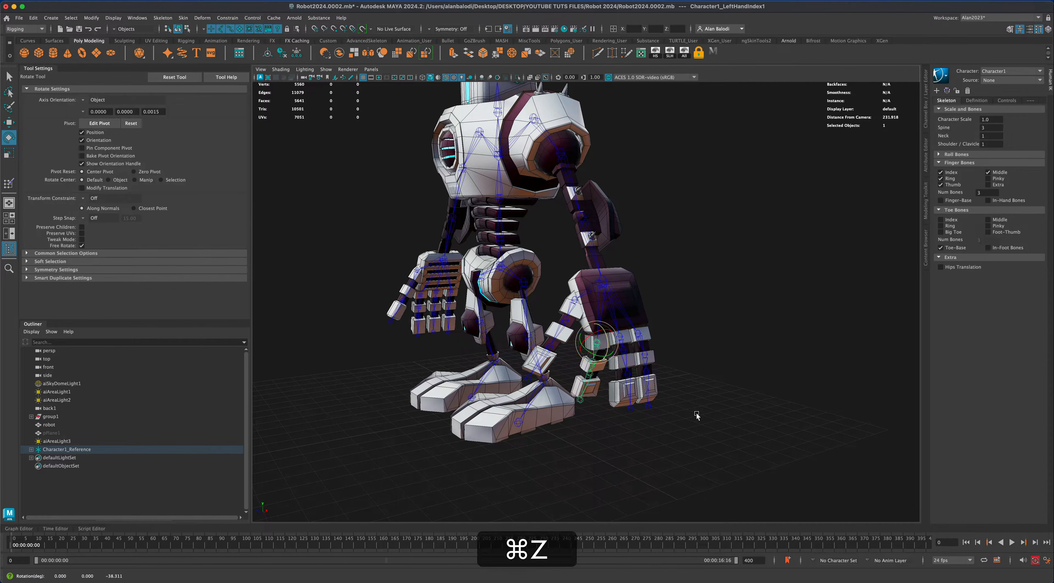
# - Test-rotate the left knee joint to check the lower leg's deformation, and undo the rotation
pyautogui.keyDown('alt'); pyautogui.moveTo(699, 433); pyautogui.dragTo(481, 395); pyautogui.keyUp('alt')
pyautogui.click(534, 321)
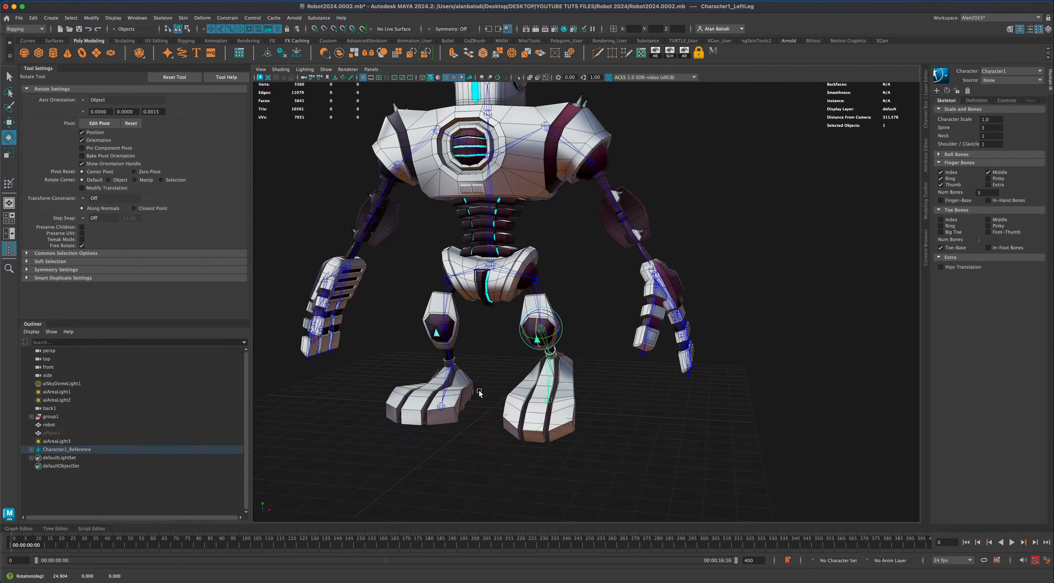
pyautogui.press('super+z')
# - Test-rotate the torso joints and the head joint to check the mesh deformation, undoing each rotation
pyautogui.keyDown('alt'); pyautogui.moveTo(603, 390); pyautogui.dragTo(608, 411, button='middle'); pyautogui.keyUp('alt')
pyautogui.keyDown('alt'); pyautogui.moveTo(608, 411); pyautogui.dragTo(498, 218); pyautogui.keyUp('alt')
pyautogui.click(493, 277)
pyautogui.press('super+z')
pyautogui.press('alt+super+z')
pyautogui.click(517, 241)
pyautogui.press('super+z')
pyautogui.click(510, 205)
pyautogui.press('super+z')
pyautogui.keyDown('alt'); pyautogui.moveTo(724, 355); pyautogui.dragTo(715, 356, button='right'); pyautogui.keyUp('alt')
pyautogui.keyDown('alt'); pyautogui.moveTo(715, 356); pyautogui.dragTo(720, 319, button='middle'); pyautogui.keyUp('alt')
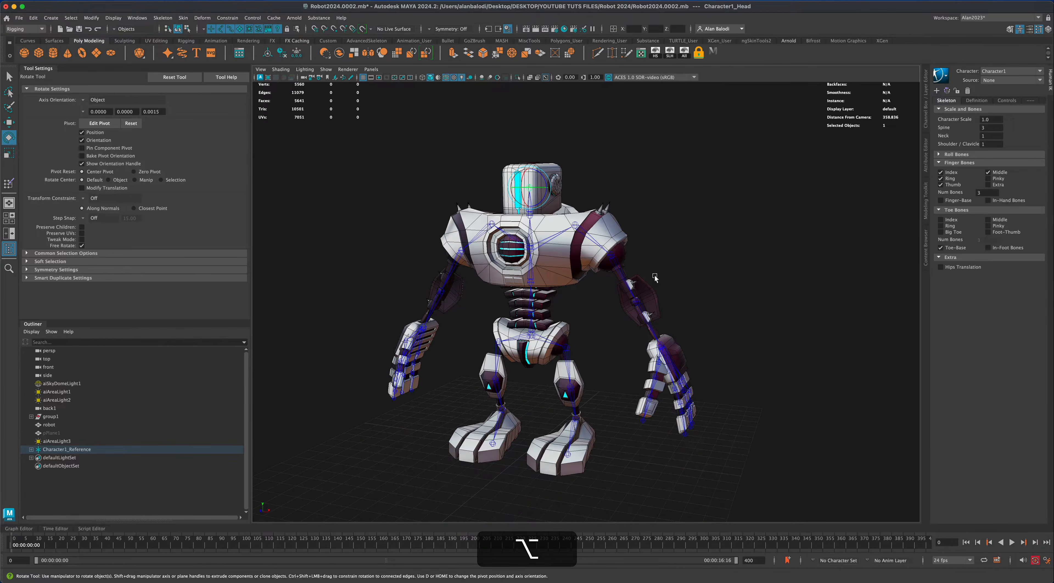
# - Switch to the Select tool and examine the robot's head, neck and chest around the joints from several angles
pyautogui.click(9, 77)
pyautogui.keyDown('alt'); pyautogui.moveTo(386, 295); pyautogui.dragTo(399, 334, button='middle'); pyautogui.keyUp('alt')
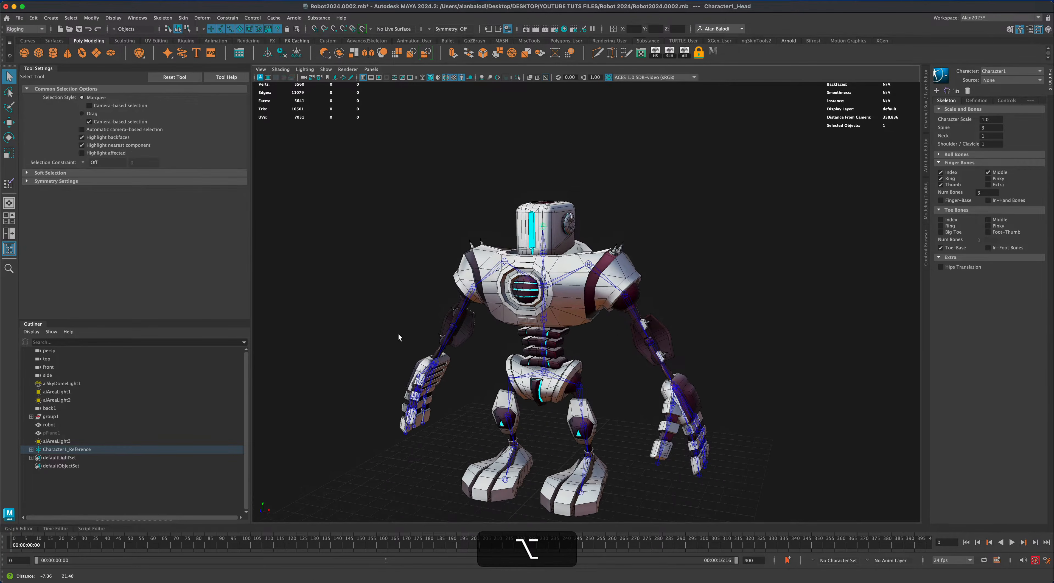
pyautogui.keyDown('alt'); pyautogui.moveTo(399, 334); pyautogui.dragTo(438, 312, button='right'); pyautogui.keyUp('alt')
pyautogui.keyDown('alt'); pyautogui.moveTo(439, 312); pyautogui.dragTo(446, 313); pyautogui.keyUp('alt')
pyautogui.keyDown('alt'); pyautogui.moveTo(454, 315); pyautogui.dragTo(485, 354, button='middle'); pyautogui.keyUp('alt')
pyautogui.keyDown('alt'); pyautogui.moveTo(484, 354); pyautogui.dragTo(520, 344, button='right'); pyautogui.keyUp('alt')
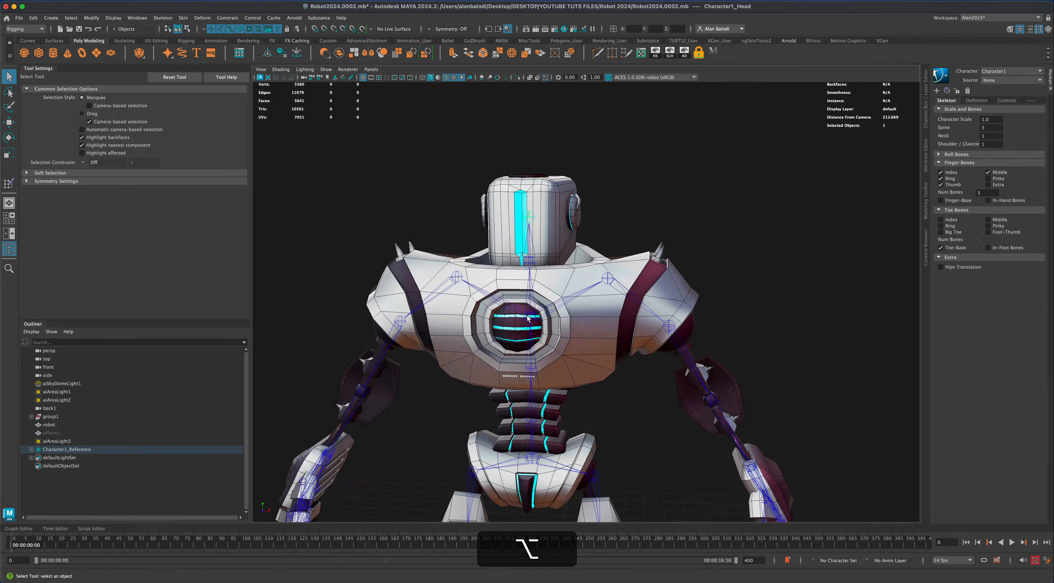
pyautogui.keyDown('alt'); pyautogui.moveTo(519, 304); pyautogui.dragTo(532, 350, button='middle'); pyautogui.keyUp('alt')
pyautogui.keyDown('alt'); pyautogui.moveTo(581, 282); pyautogui.dragTo(562, 288); pyautogui.keyUp('alt')
pyautogui.click(563, 289)
pyautogui.keyDown('alt'); pyautogui.moveTo(564, 290); pyautogui.dragTo(583, 325, button='middle'); pyautogui.keyUp('alt')
pyautogui.keyDown('alt'); pyautogui.moveTo(582, 325); pyautogui.dragTo(615, 361, button='right'); pyautogui.keyUp('alt')
pyautogui.keyDown('alt'); pyautogui.moveTo(615, 360); pyautogui.dragTo(628, 337, button='middle'); pyautogui.keyUp('alt')
pyautogui.keyDown('alt'); pyautogui.moveTo(628, 338); pyautogui.dragTo(602, 337); pyautogui.keyUp('alt')
pyautogui.keyDown('alt'); pyautogui.moveTo(598, 325); pyautogui.dragTo(593, 344, button='middle'); pyautogui.keyUp('alt')
pyautogui.keyDown('alt'); pyautogui.moveTo(583, 342); pyautogui.dragTo(596, 338, button='right'); pyautogui.keyUp('alt')
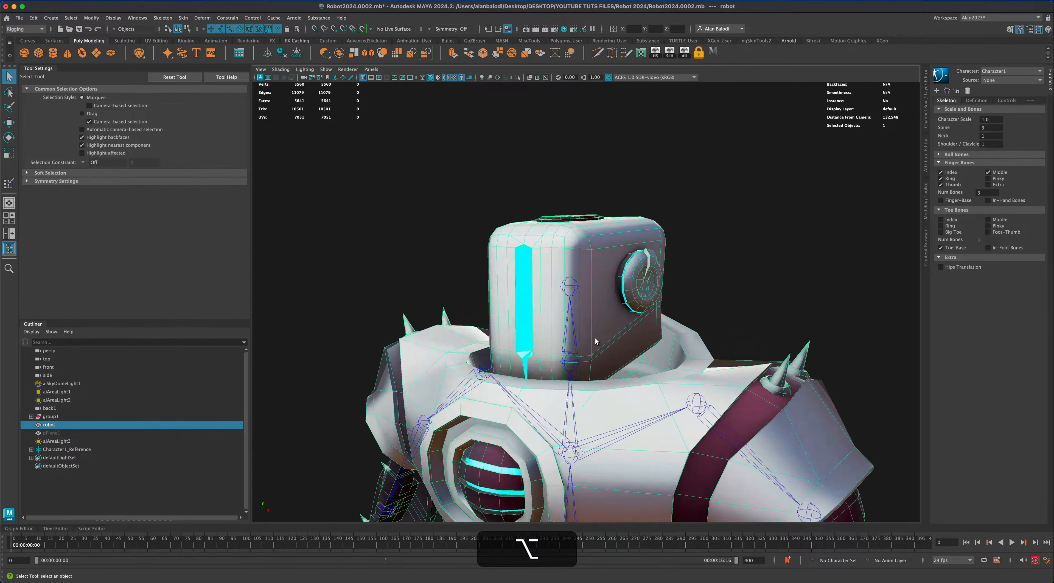
pyautogui.keyDown('alt'); pyautogui.moveTo(594, 328); pyautogui.dragTo(609, 326); pyautogui.keyUp('alt')
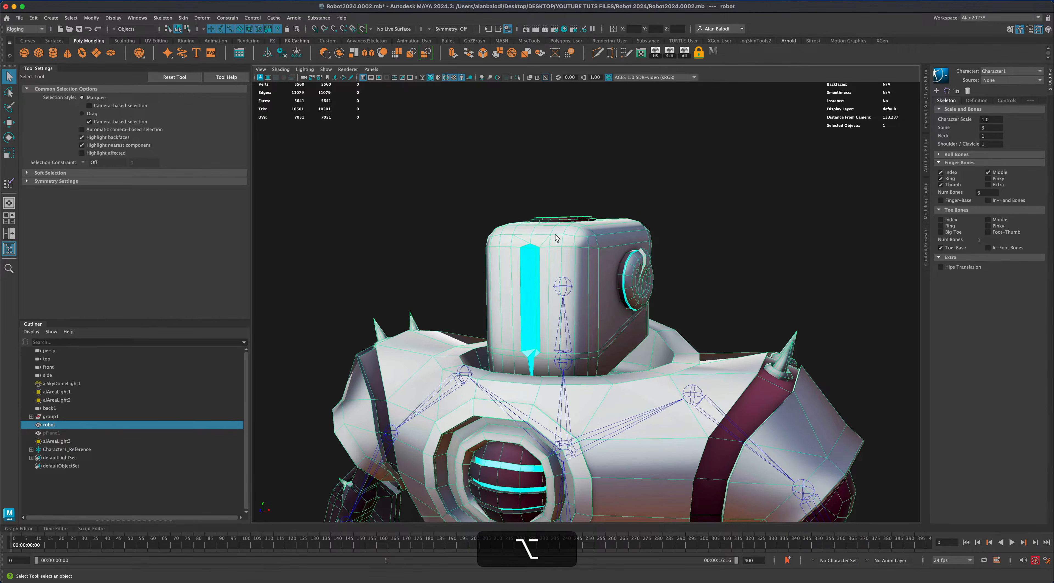
pyautogui.keyDown('alt'); pyautogui.moveTo(560, 255); pyautogui.dragTo(675, 273); pyautogui.keyUp('alt')
pyautogui.keyDown('alt'); pyautogui.moveTo(480, 357); pyautogui.dragTo(429, 351); pyautogui.keyUp('alt')
pyautogui.keyDown('alt'); pyautogui.moveTo(561, 324); pyautogui.dragTo(576, 340); pyautogui.keyUp('alt')
# - Test-rotate the neck joint to check how the head and chest core deform, and undo the rotation
pyautogui.click(566, 322)
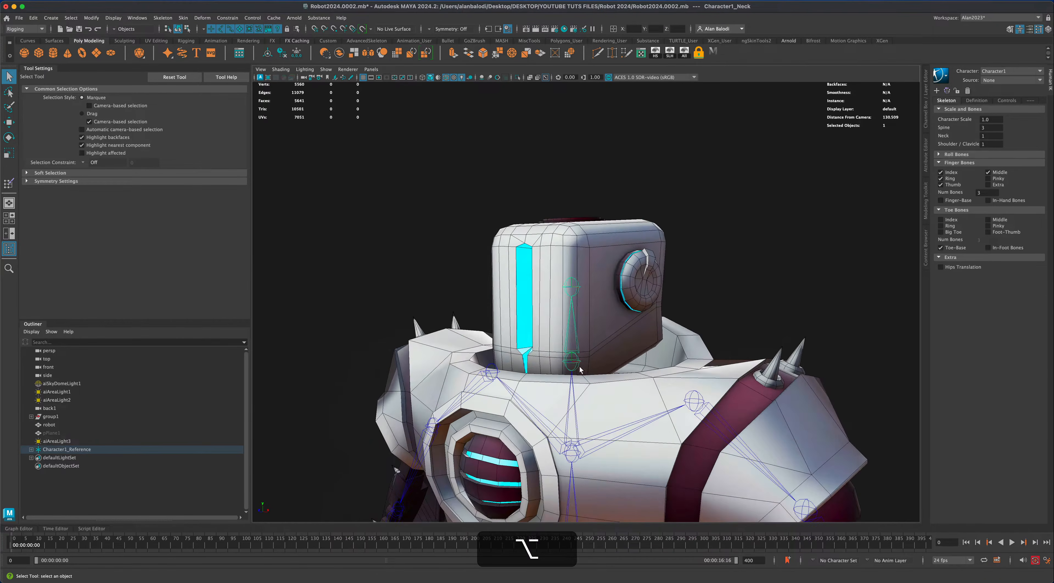
pyautogui.keyDown('alt'); pyautogui.moveTo(579, 370); pyautogui.dragTo(172, 282, button='right'); pyautogui.keyUp('alt')
pyautogui.keyDown('alt'); pyautogui.moveTo(172, 283); pyautogui.dragTo(147, 243, button='middle'); pyautogui.keyUp('alt')
pyautogui.keyDown('alt'); pyautogui.moveTo(146, 243); pyautogui.dragTo(229, 224, button='right'); pyautogui.keyUp('alt')
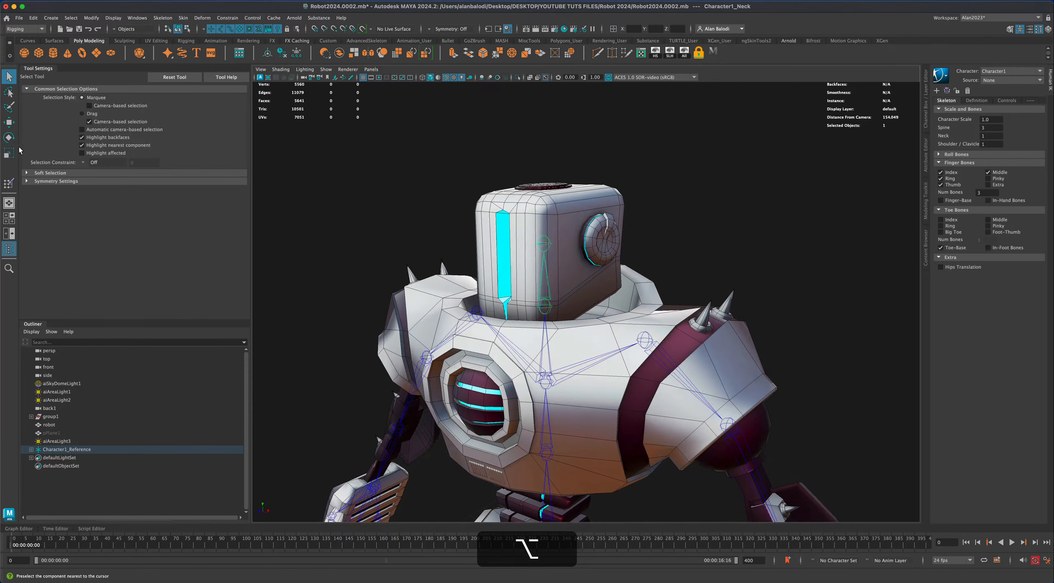
pyautogui.click(8, 138)
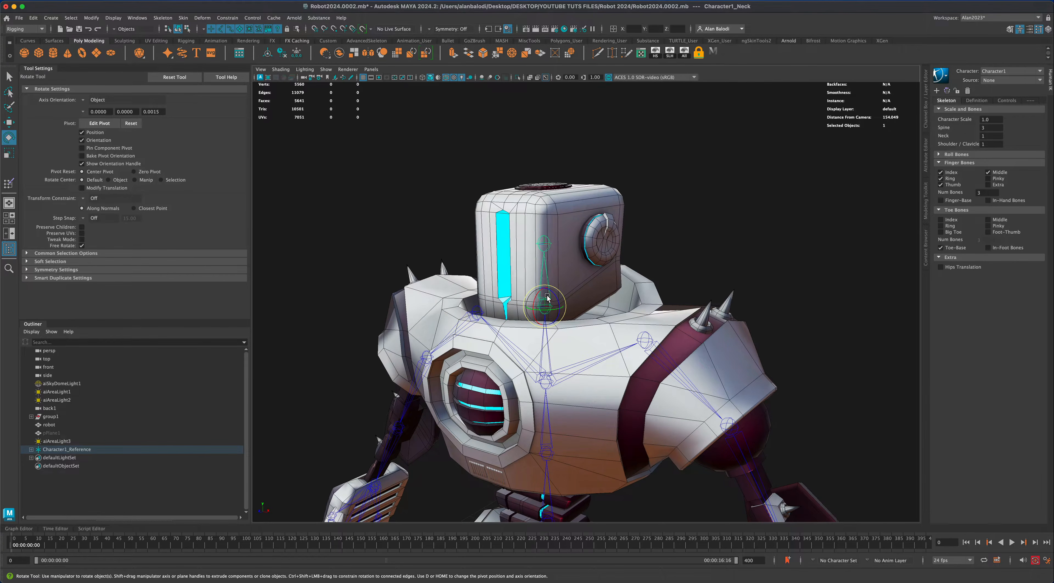
pyautogui.moveTo(548, 298)
pyautogui.mouseDown()
pyautogui.moveTo(560, 295)
pyautogui.moveTo(536, 293)
pyautogui.moveTo(556, 295)
pyautogui.moveTo(538, 303)
pyautogui.mouseUp()
pyautogui.press('super+z')
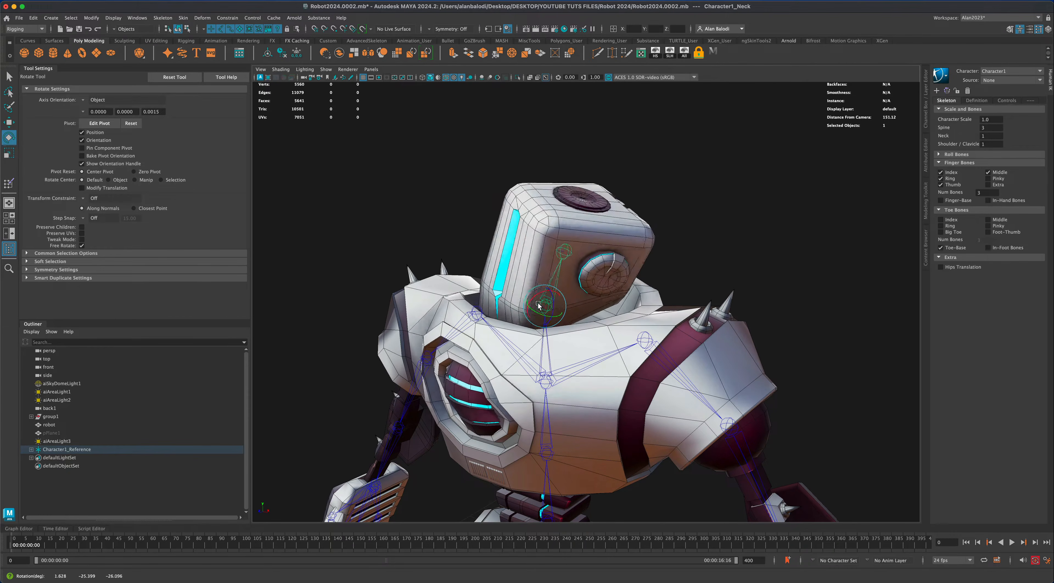
pyautogui.press('super+z')
# - Try a second rotation of the neck joint, inspect the chest deformation, and undo the change
pyautogui.keyDown('alt'); pyautogui.moveTo(549, 380); pyautogui.dragTo(543, 391, button='right'); pyautogui.keyUp('alt')
pyautogui.keyDown('alt'); pyautogui.moveTo(543, 391); pyautogui.dragTo(534, 357, button='middle'); pyautogui.keyUp('alt')
pyautogui.keyDown('alt'); pyautogui.moveTo(535, 358); pyautogui.dragTo(558, 357); pyautogui.keyUp('alt')
pyautogui.moveTo(549, 275); pyautogui.dragTo(566, 176)
pyautogui.keyDown('alt'); pyautogui.moveTo(531, 244); pyautogui.dragTo(549, 285); pyautogui.keyUp('alt')
pyautogui.press('super+z')
pyautogui.press('alt+super+z')
pyautogui.keyDown('alt'); pyautogui.moveTo(388, 224); pyautogui.dragTo(380, 233); pyautogui.keyUp('alt')
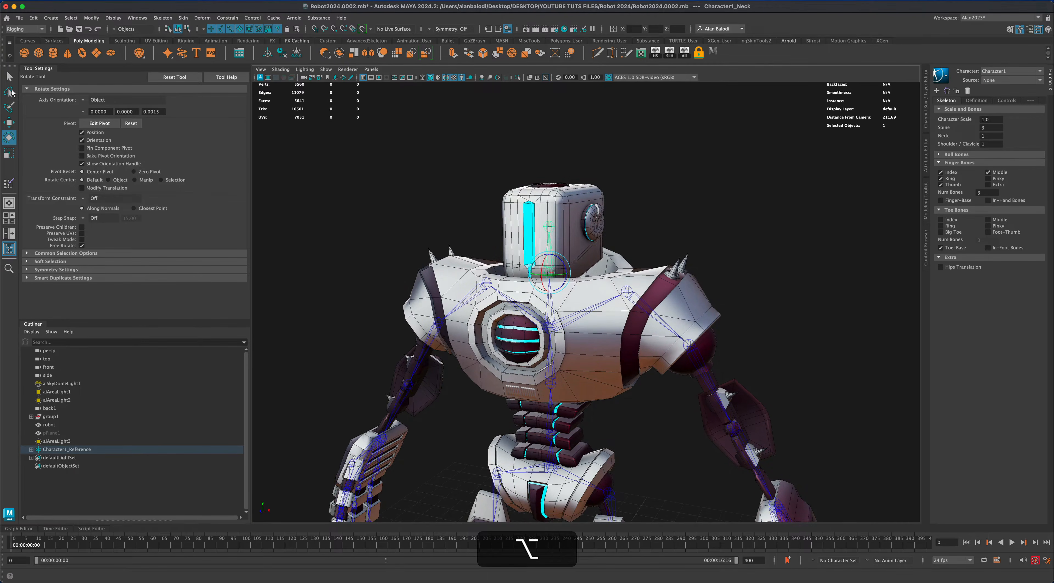
# - Switch the robot mesh to face selection and select the entire chest and shoulder armor shell
pyautogui.click(15, 78)
pyautogui.keyDown('alt'); pyautogui.moveTo(346, 294); pyautogui.dragTo(538, 329); pyautogui.keyUp('alt')
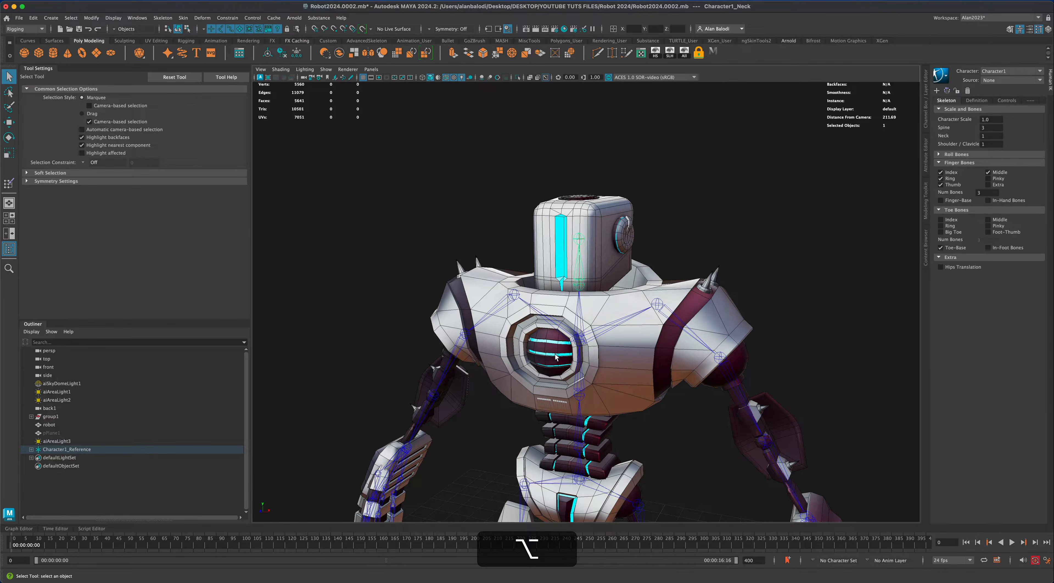
pyautogui.keyDown('alt'); pyautogui.moveTo(579, 250); pyautogui.dragTo(618, 348); pyautogui.keyUp('alt')
pyautogui.click(619, 347)
pyautogui.moveTo(623, 338); pyautogui.dragTo(622, 361, button='right')
pyautogui.doubleClick(619, 343)
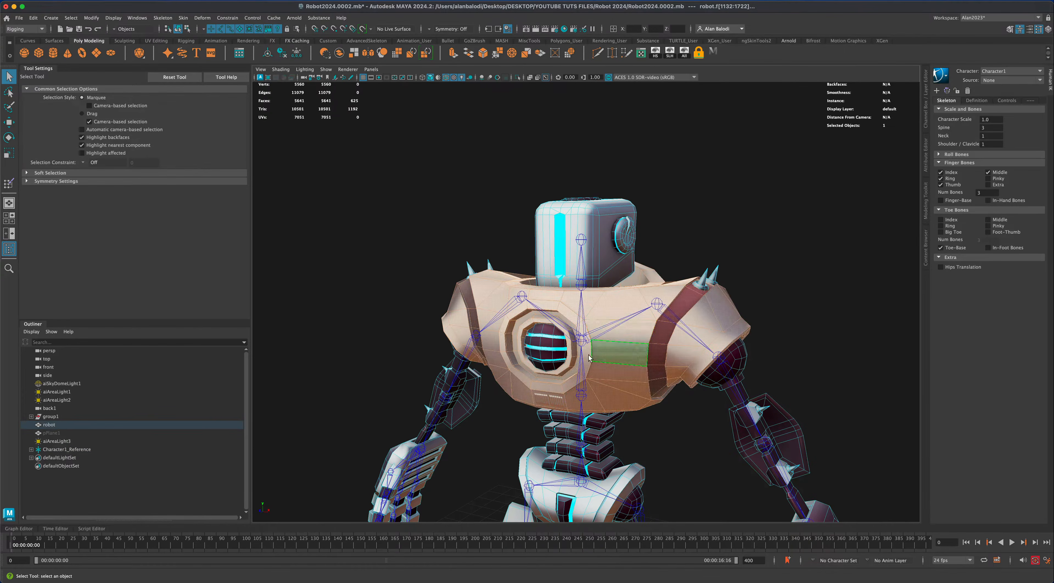
# - Add the round chest core and the round bolt on the upper back to the selected chest armor faces
pyautogui.keyDown('alt'); pyautogui.moveTo(619, 346); pyautogui.dragTo(638, 346); pyautogui.keyUp('alt')
pyautogui.keyDown('alt'); pyautogui.moveTo(468, 346); pyautogui.dragTo(491, 347); pyautogui.keyUp('alt')
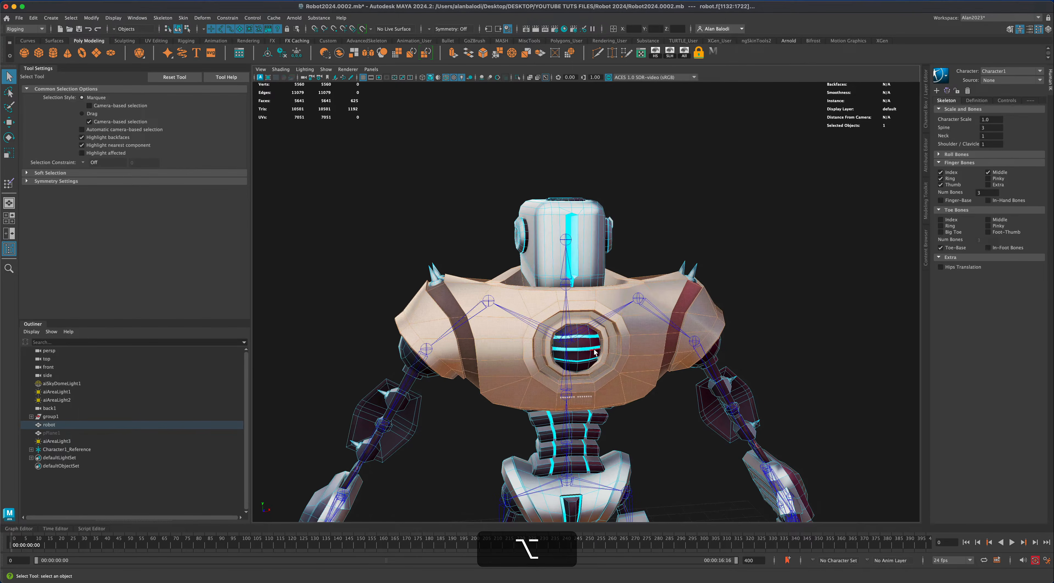
pyautogui.keyDown('shift'); pyautogui.doubleClick(587, 345); pyautogui.keyUp('shift')
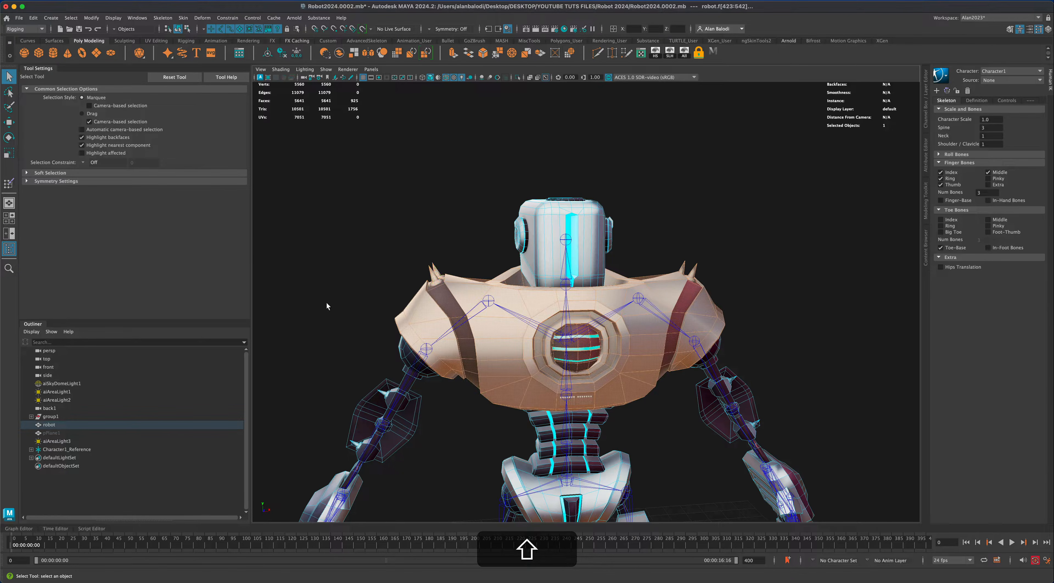
pyautogui.keyDown('alt'); pyautogui.keyDown('shift'); pyautogui.moveTo(326, 305); pyautogui.dragTo(409, 305); pyautogui.keyUp('shift'); pyautogui.keyUp('alt')
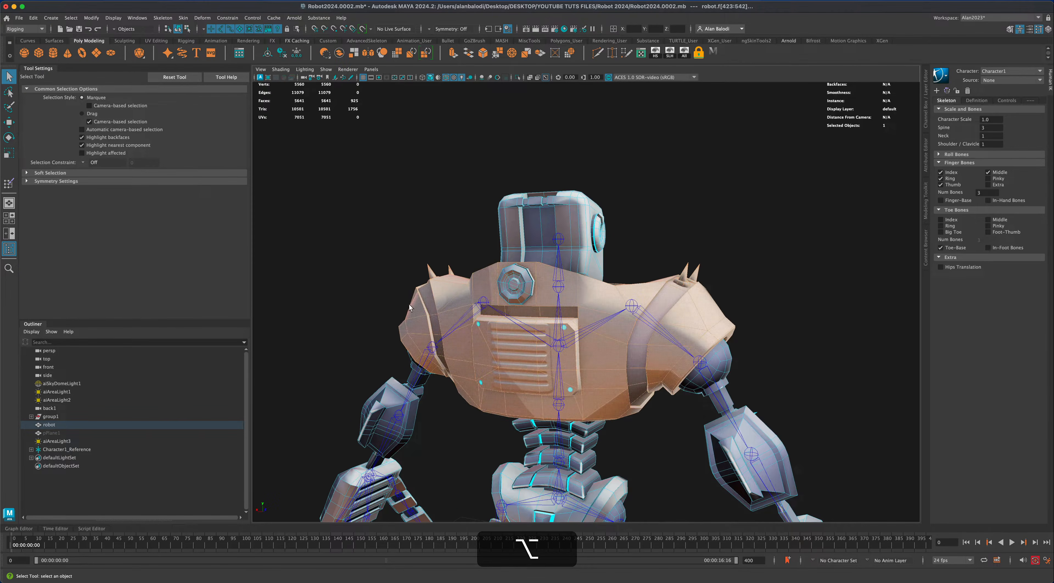
pyautogui.keyDown('shift'); pyautogui.doubleClick(524, 283); pyautogui.keyUp('shift')
pyautogui.keyDown('alt'); pyautogui.keyDown('shift'); pyautogui.moveTo(619, 302); pyautogui.dragTo(675, 297); pyautogui.keyUp('shift'); pyautogui.keyUp('alt')
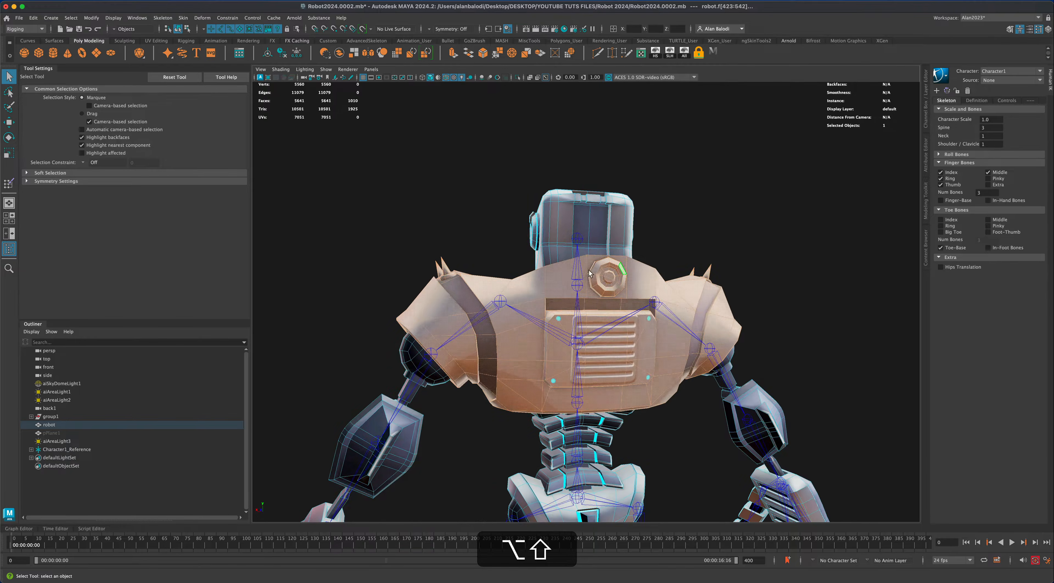
pyautogui.moveTo(767, 267)
pyautogui.keyDown('alt'); pyautogui.mouseDown()
pyautogui.moveTo(754, 255)
pyautogui.moveTo(845, 254)
pyautogui.moveTo(769, 248)
pyautogui.moveTo(785, 290)
pyautogui.moveTo(761, 282)
pyautogui.mouseUp(); pyautogui.keyUp('alt')
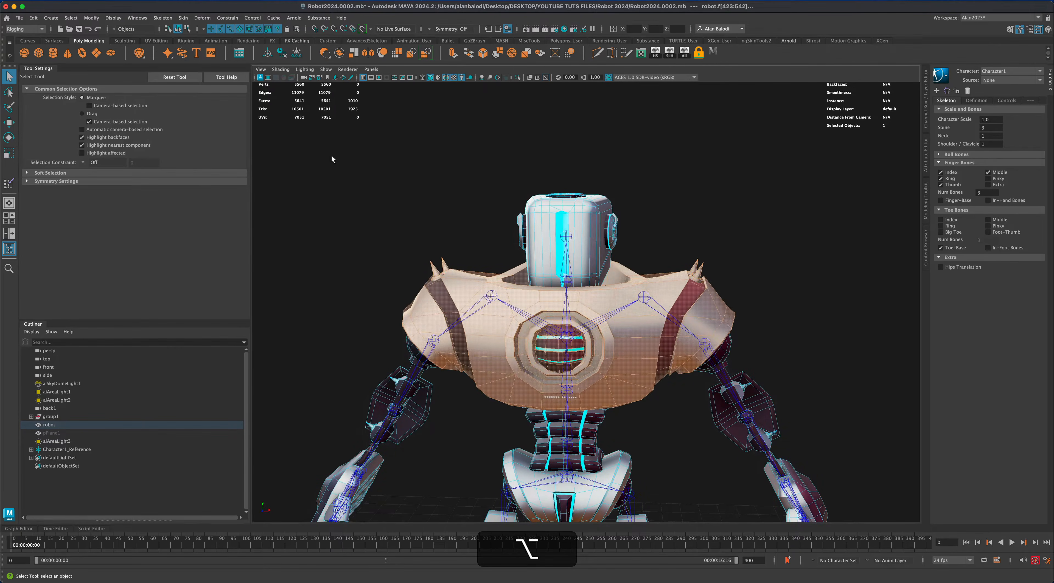
# - Start the Paint Skin Weights tool on the selected chest faces and make Character1_Neck the active influence
pyautogui.click(183, 18)
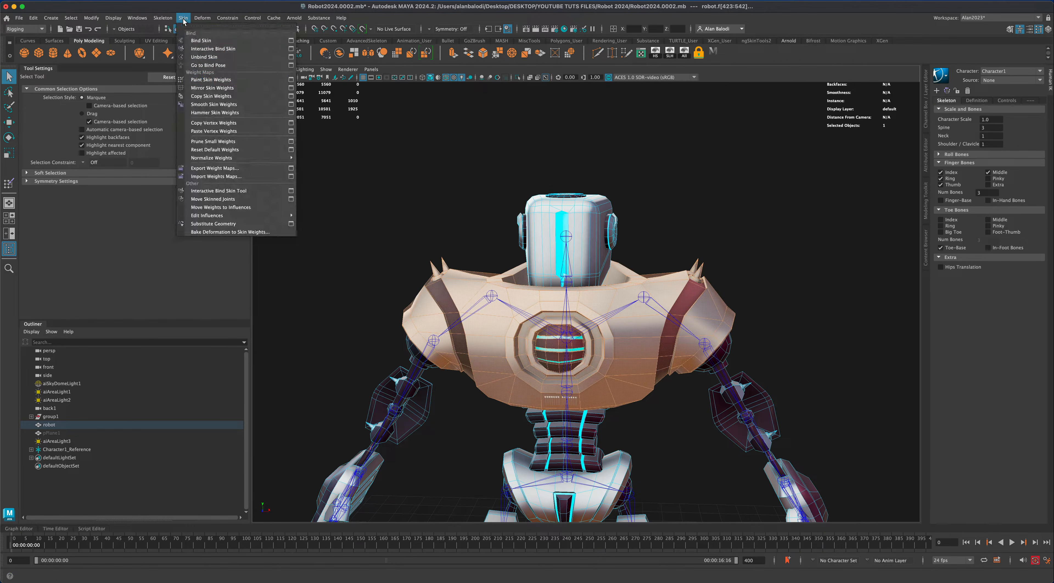
pyautogui.click(291, 81)
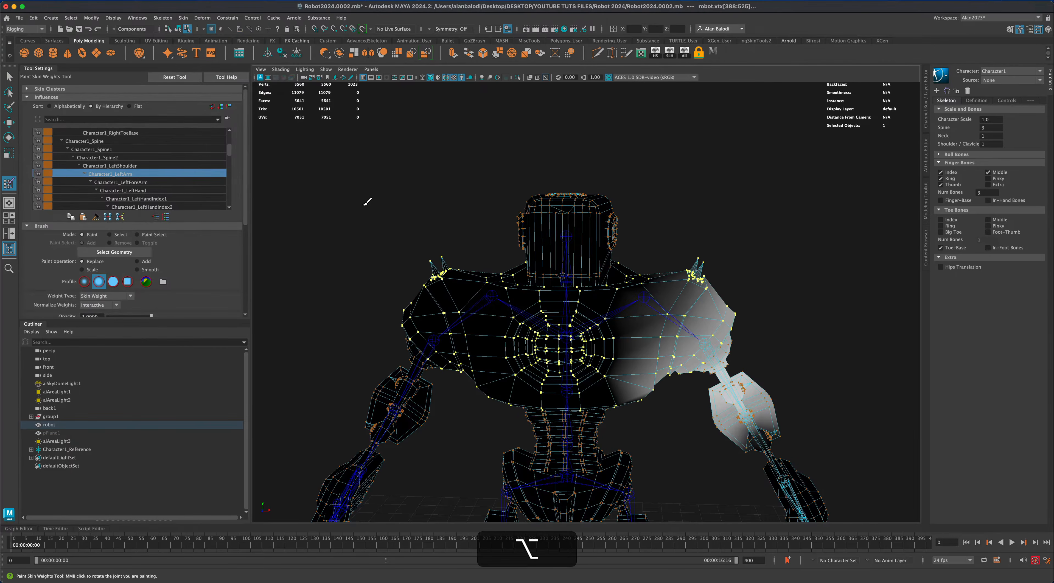
pyautogui.keyDown('alt'); pyautogui.moveTo(365, 200); pyautogui.dragTo(370, 202); pyautogui.keyUp('alt')
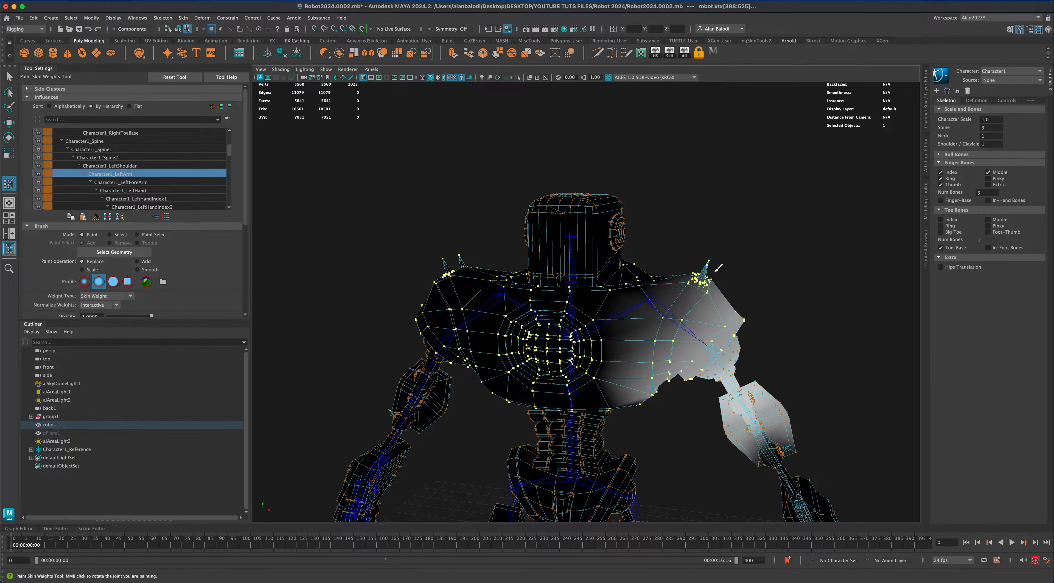
pyautogui.keyDown('alt'); pyautogui.moveTo(765, 283); pyautogui.dragTo(699, 274); pyautogui.keyUp('alt')
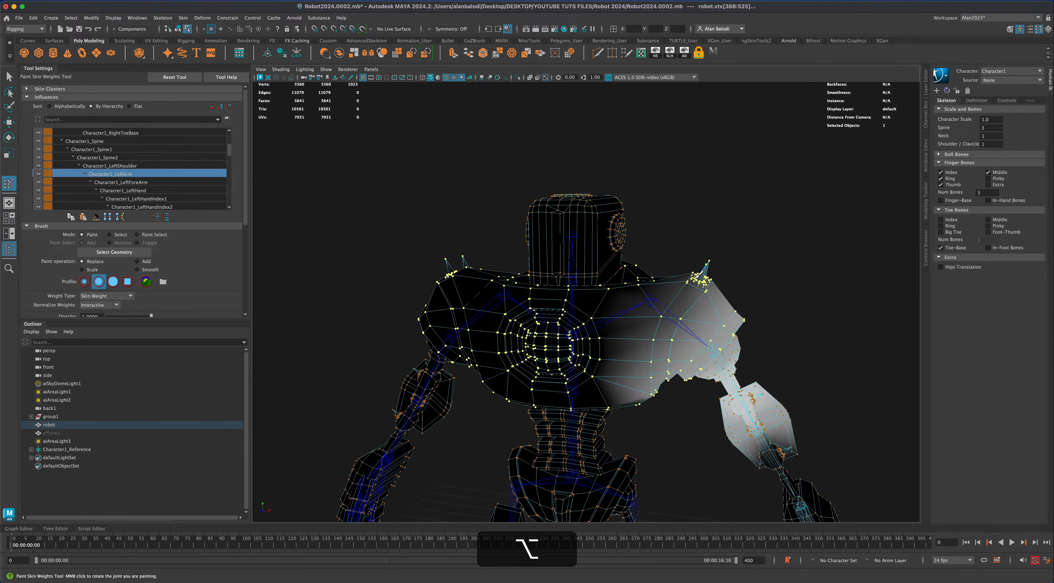
pyautogui.rightClick(570, 260)
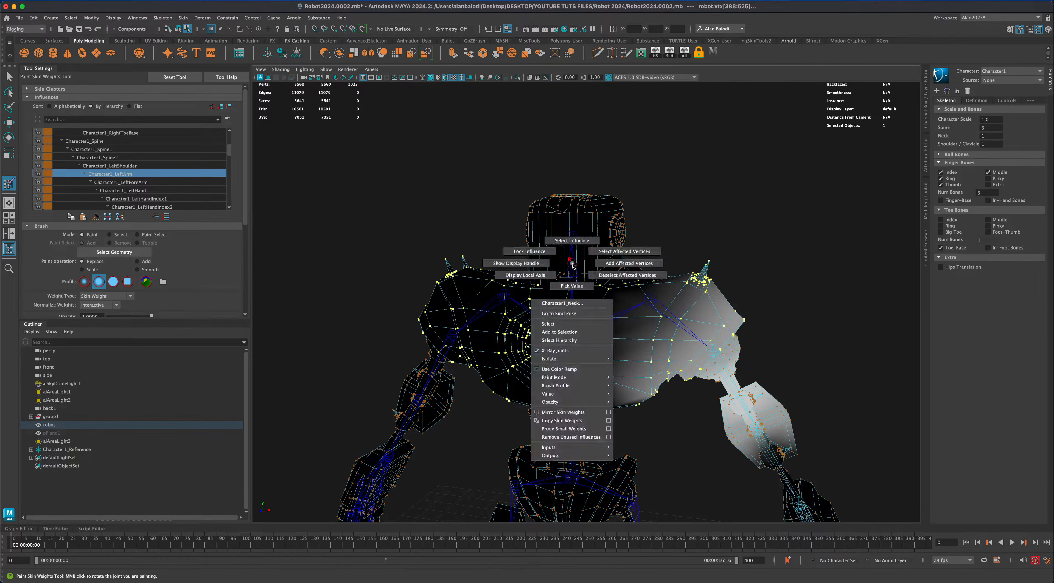
pyautogui.click(577, 240)
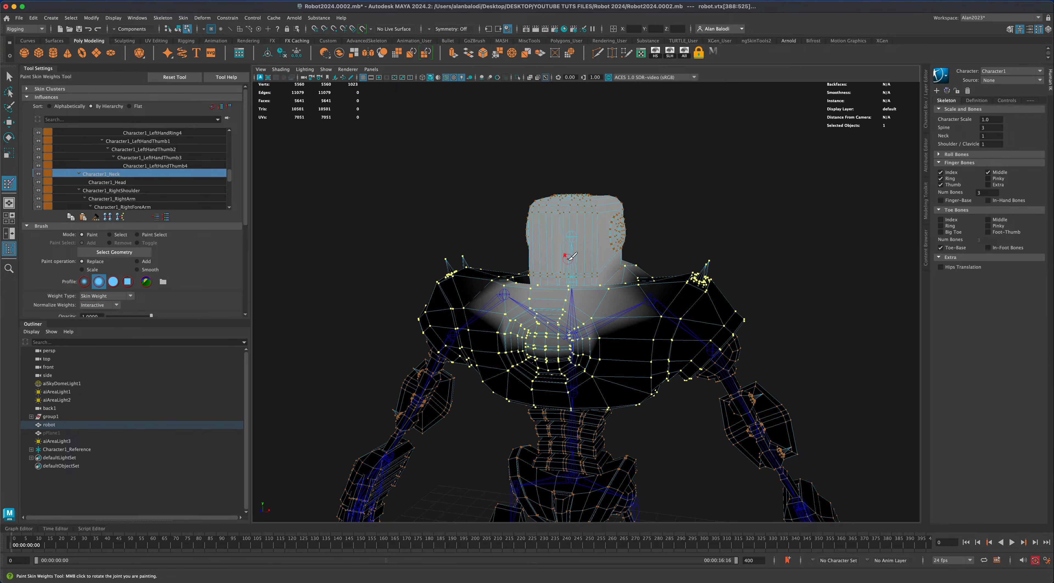
# - Examine how the neck joint's weights spread over the chest core and upper chest from several angles
pyautogui.keyDown('alt'); pyautogui.moveTo(572, 255); pyautogui.dragTo(610, 307); pyautogui.keyUp('alt')
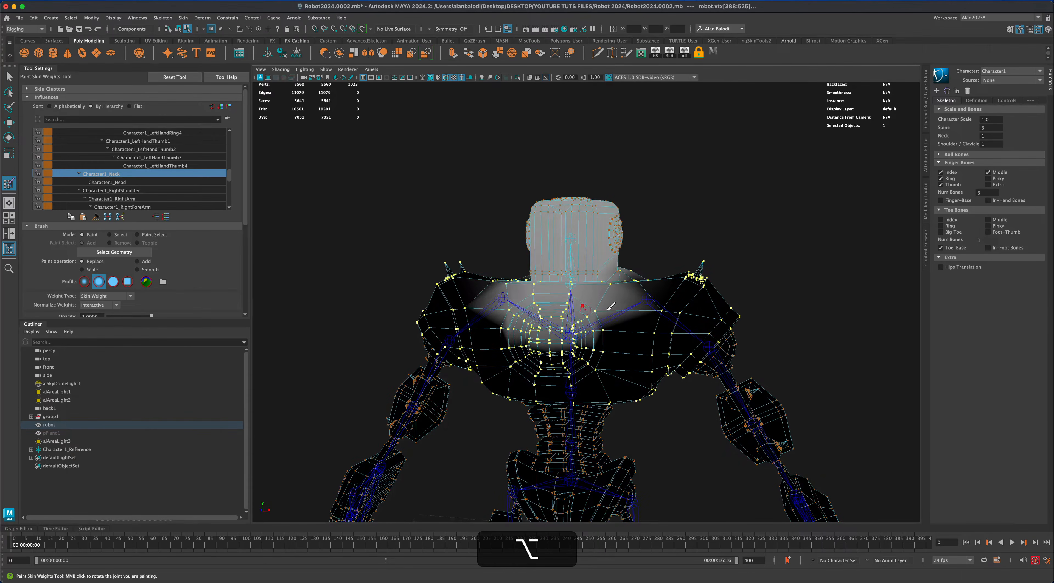
pyautogui.keyDown('alt'); pyautogui.moveTo(519, 292); pyautogui.dragTo(559, 311); pyautogui.keyUp('alt')
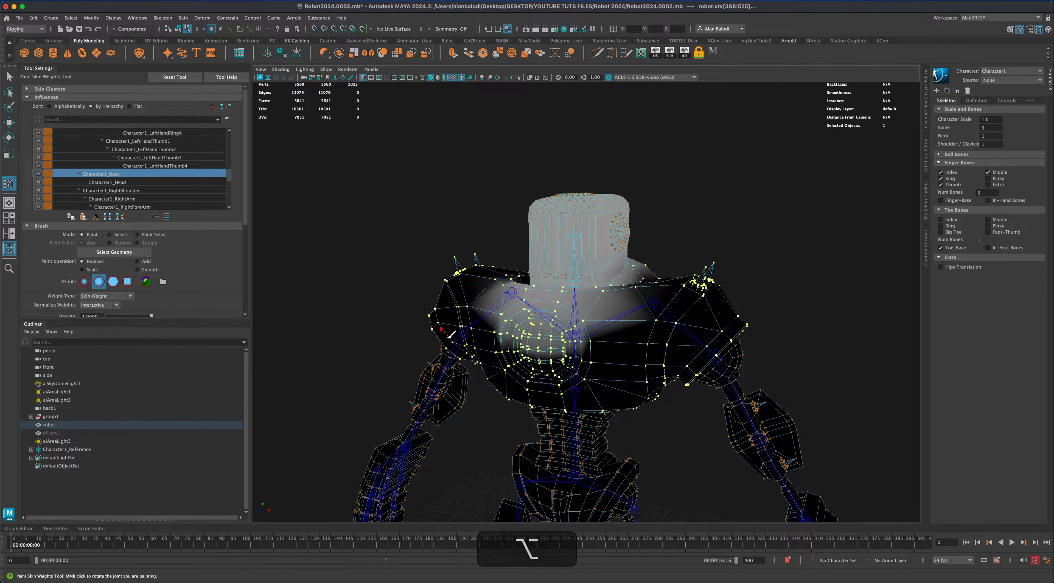
pyautogui.keyDown('alt'); pyautogui.moveTo(666, 341); pyautogui.dragTo(596, 303); pyautogui.keyUp('alt')
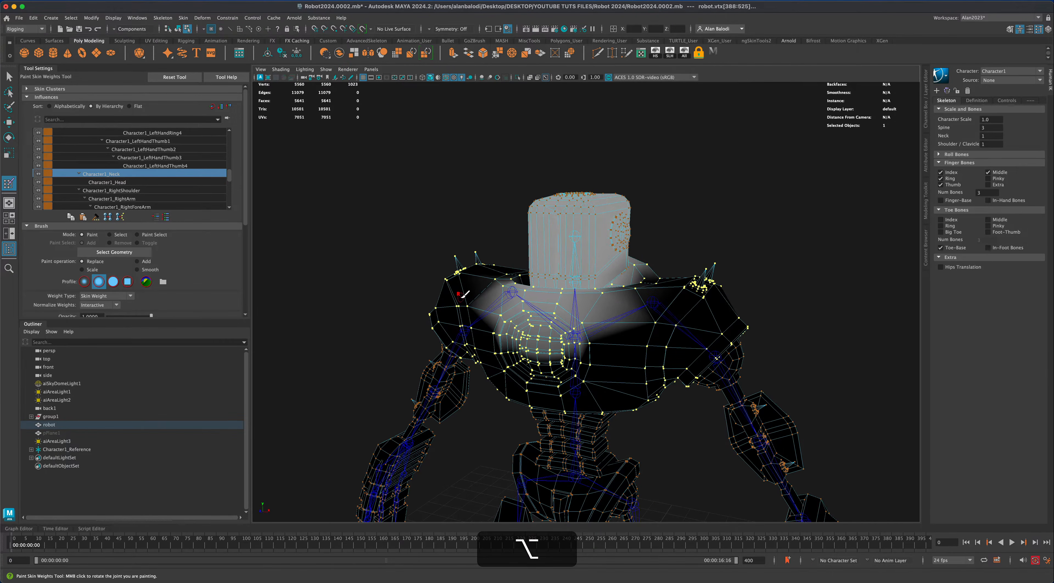
pyautogui.keyDown('alt'); pyautogui.moveTo(461, 299); pyautogui.dragTo(390, 375); pyautogui.keyUp('alt')
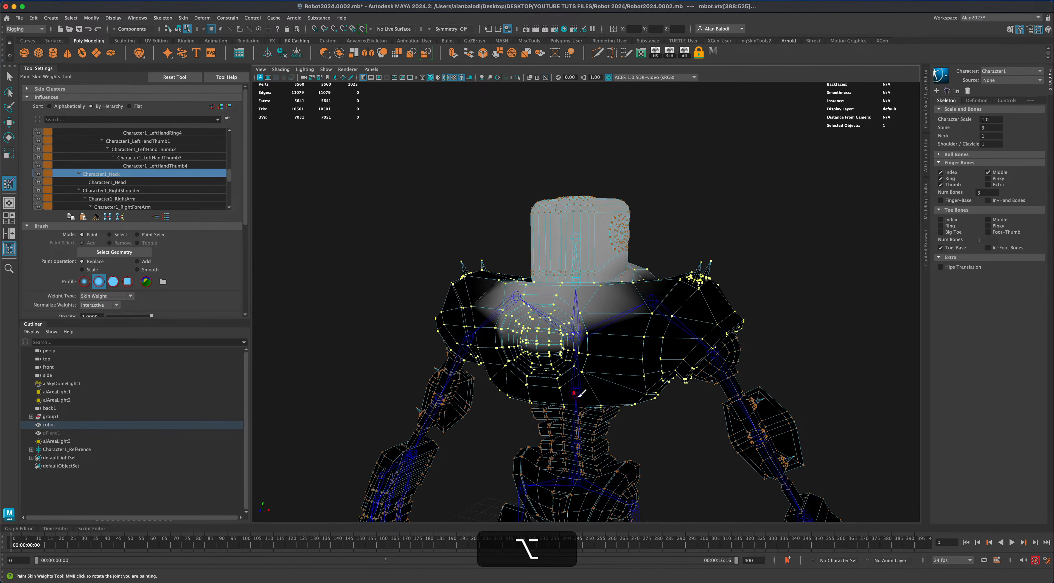
pyautogui.keyDown('alt'); pyautogui.moveTo(580, 395); pyautogui.dragTo(583, 375); pyautogui.keyUp('alt')
pyautogui.keyDown('alt'); pyautogui.moveTo(468, 304); pyautogui.dragTo(475, 275); pyautogui.keyUp('alt')
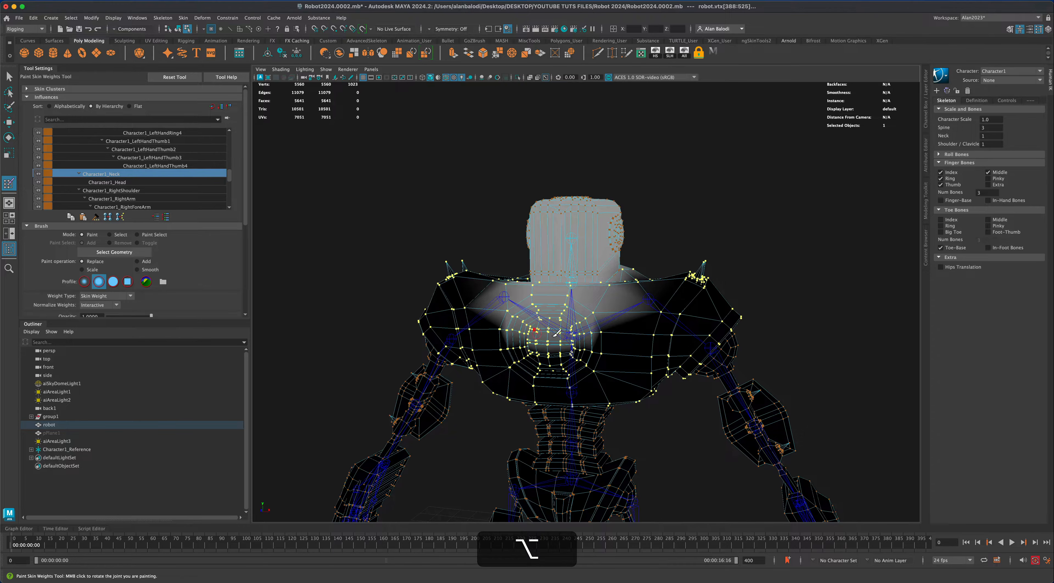
pyautogui.keyDown('alt'); pyautogui.moveTo(556, 332); pyautogui.dragTo(583, 308); pyautogui.keyUp('alt')
pyautogui.keyDown('alt'); pyautogui.moveTo(518, 330); pyautogui.dragTo(515, 330); pyautogui.keyUp('alt')
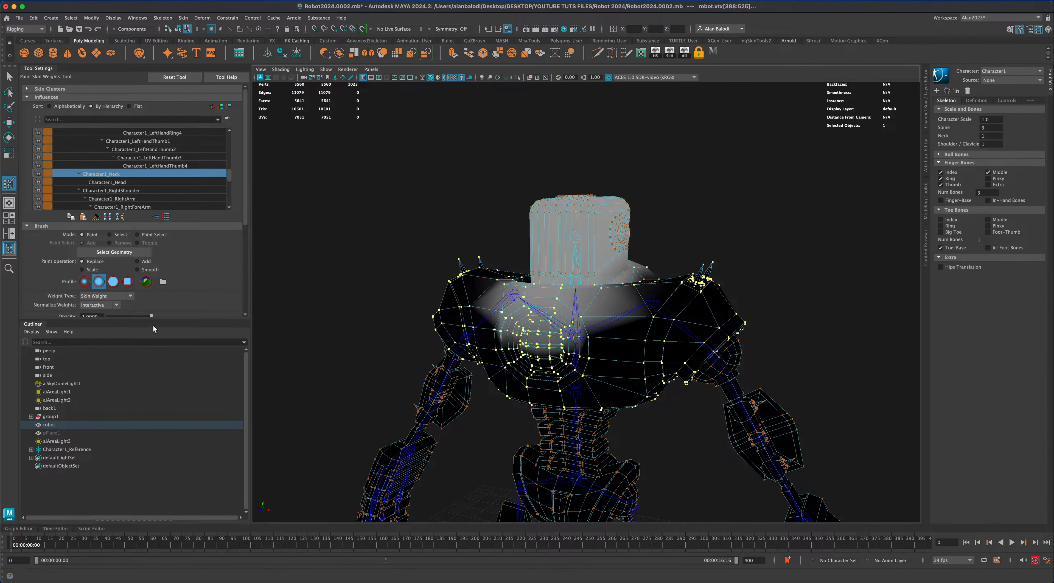
# - Flood the selected chest vertices with a neck weight of 0 using the Replace operation at opacity 1
pyautogui.moveTo(153, 319); pyautogui.dragTo(154, 437)
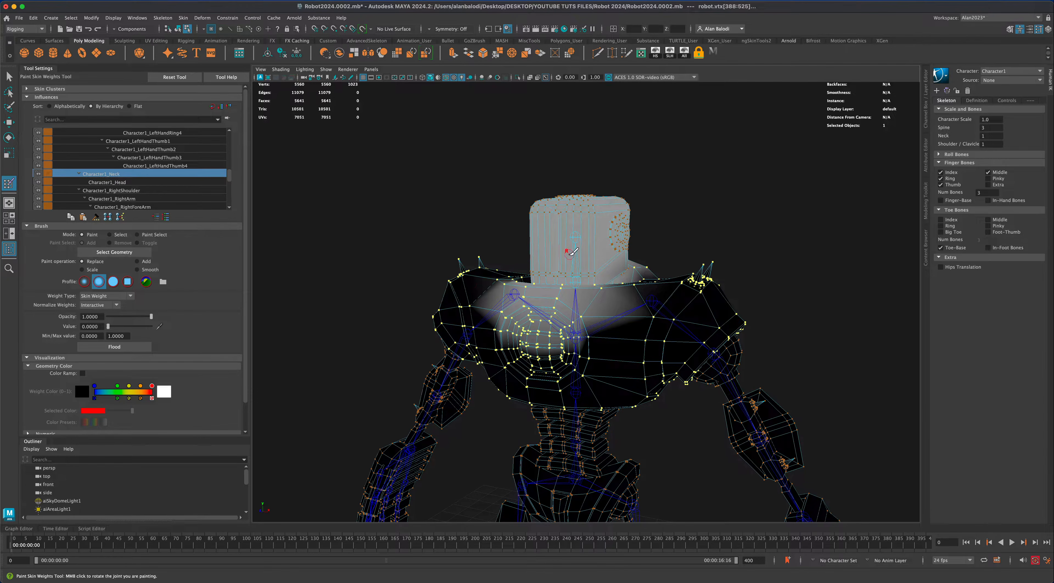
pyautogui.click(122, 347)
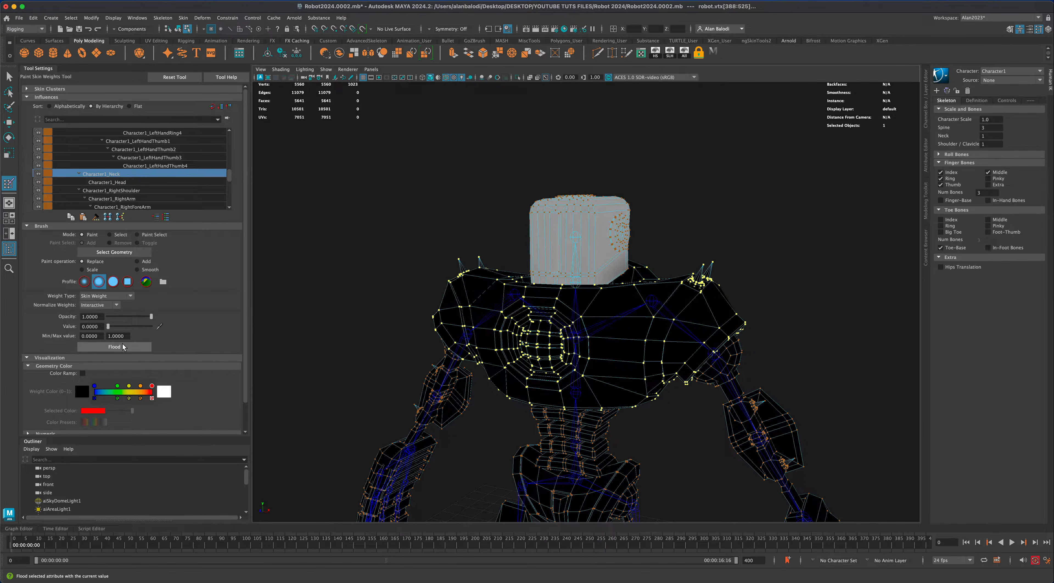
pyautogui.moveTo(572, 326)
pyautogui.keyDown('alt'); pyautogui.mouseDown()
pyautogui.moveTo(600, 256)
pyautogui.moveTo(588, 332)
pyautogui.moveTo(471, 311)
pyautogui.mouseUp(); pyautogui.keyUp('alt')
# - Return to object mode, test-rotate the neck joint to check the chest, and undo the rotation
pyautogui.press('q')
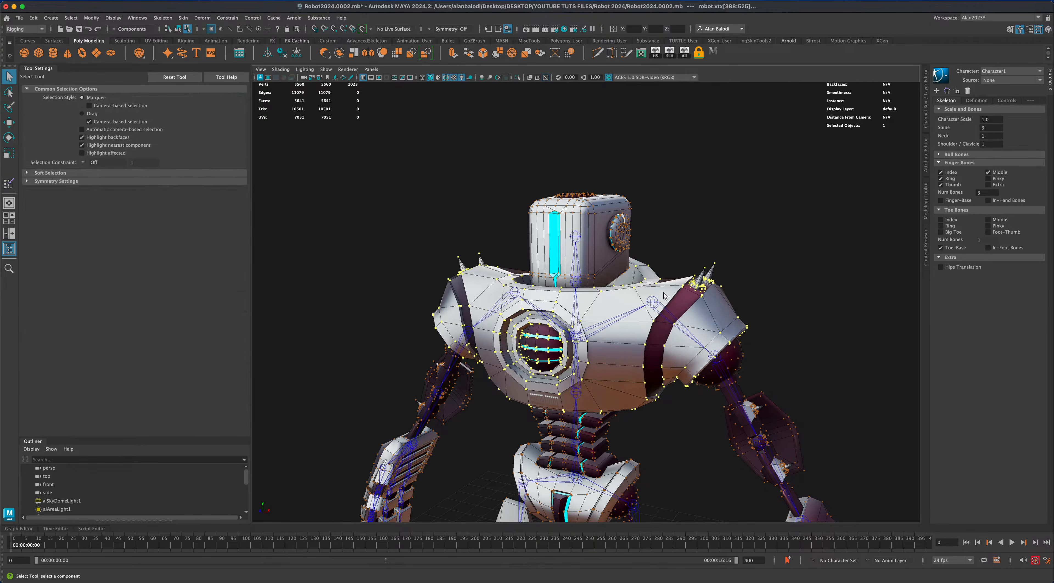
pyautogui.moveTo(665, 295); pyautogui.dragTo(699, 240, button='right')
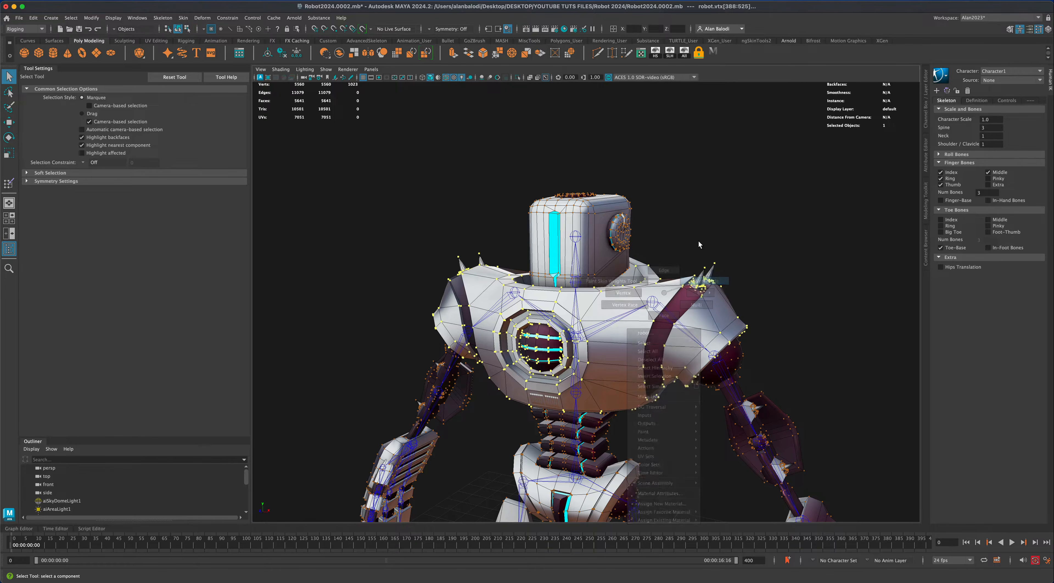
pyautogui.click(577, 260)
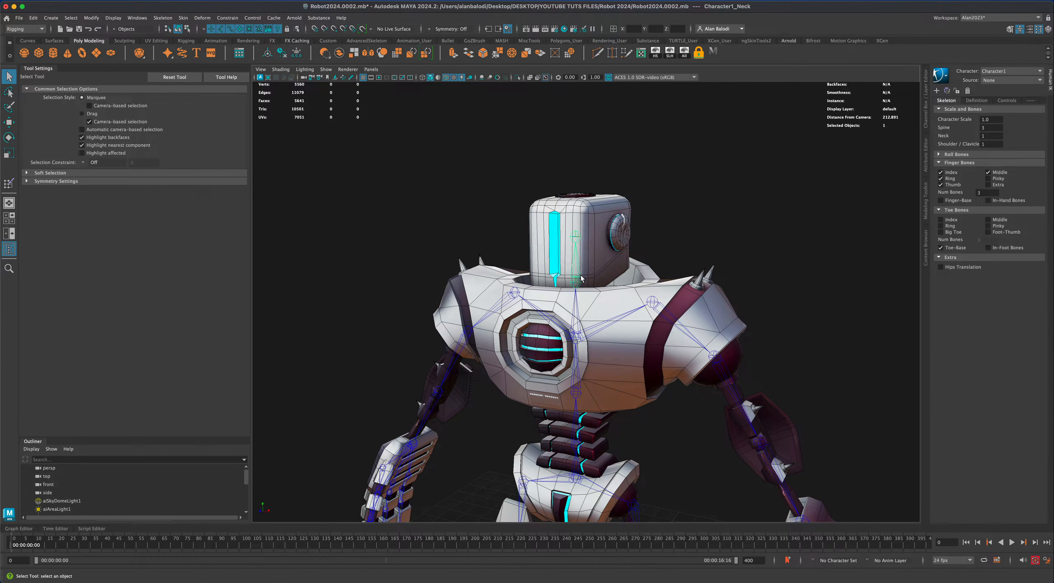
pyautogui.press('e')
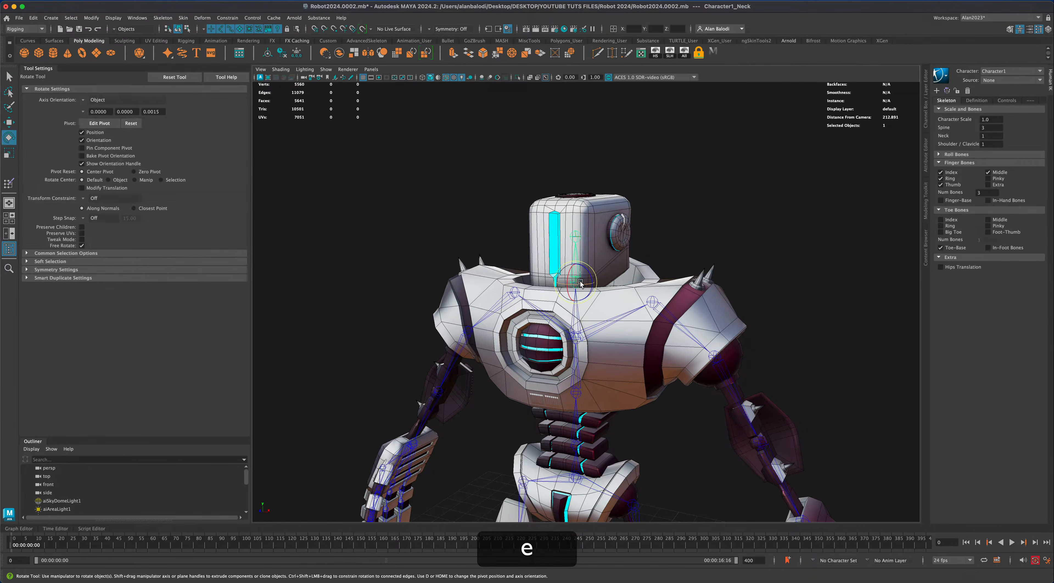
pyautogui.moveTo(574, 281); pyautogui.dragTo(594, 304)
pyautogui.press('super+z')
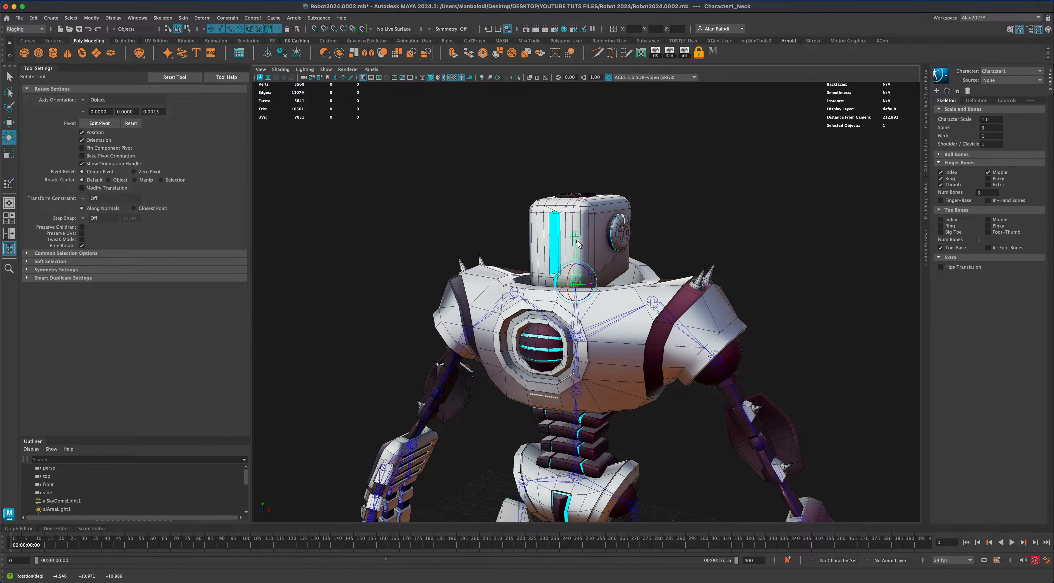
# - Switch back to the robot's face mode with the chest shell selected and reactivate the Paint Skin Weights tool
pyautogui.click(11, 80)
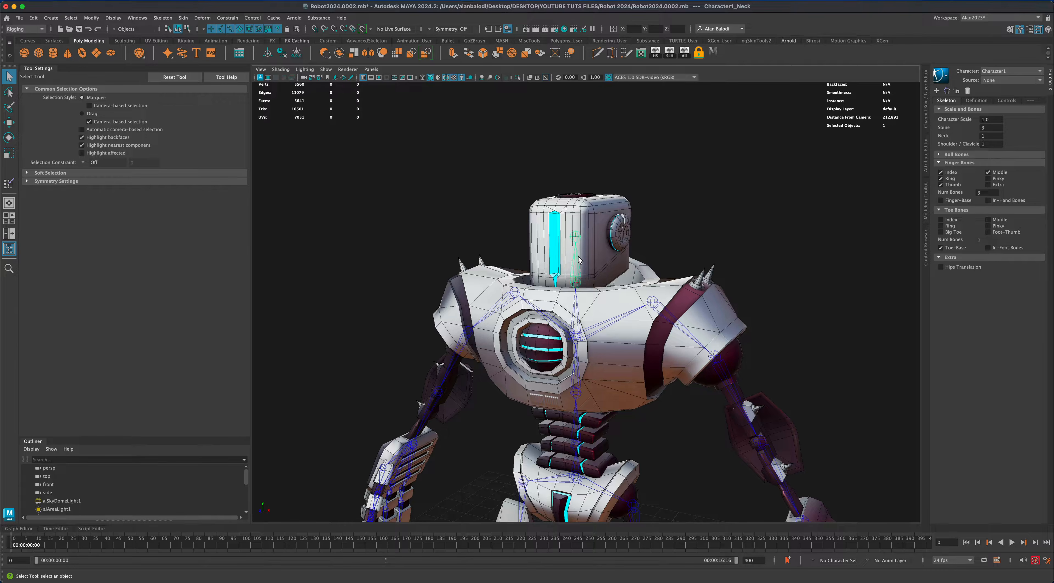
pyautogui.moveTo(602, 299); pyautogui.dragTo(604, 323, button='right')
pyautogui.keyDown('alt'); pyautogui.moveTo(678, 246); pyautogui.dragTo(684, 243); pyautogui.keyUp('alt')
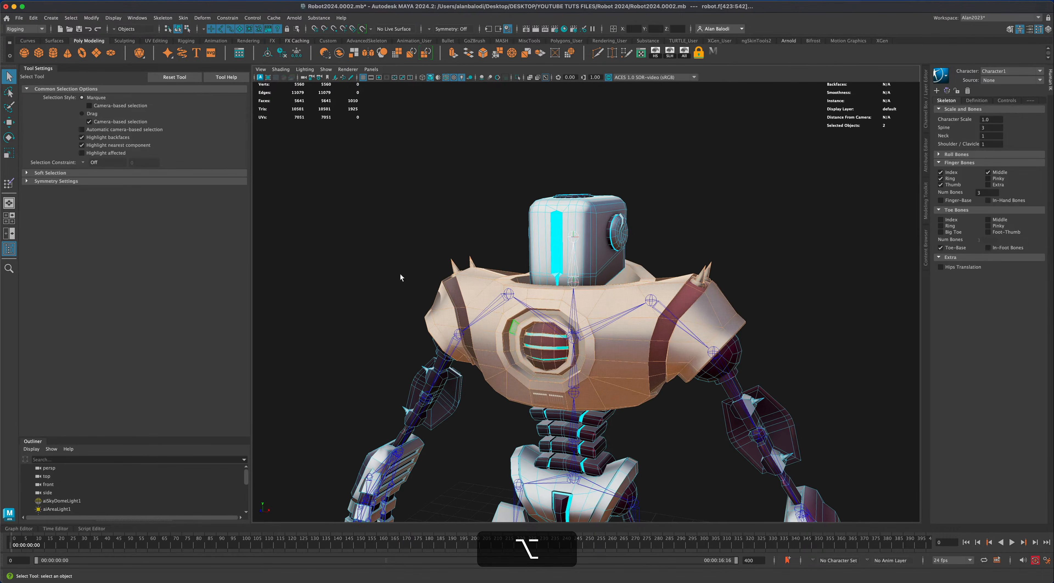
pyautogui.click(9, 184)
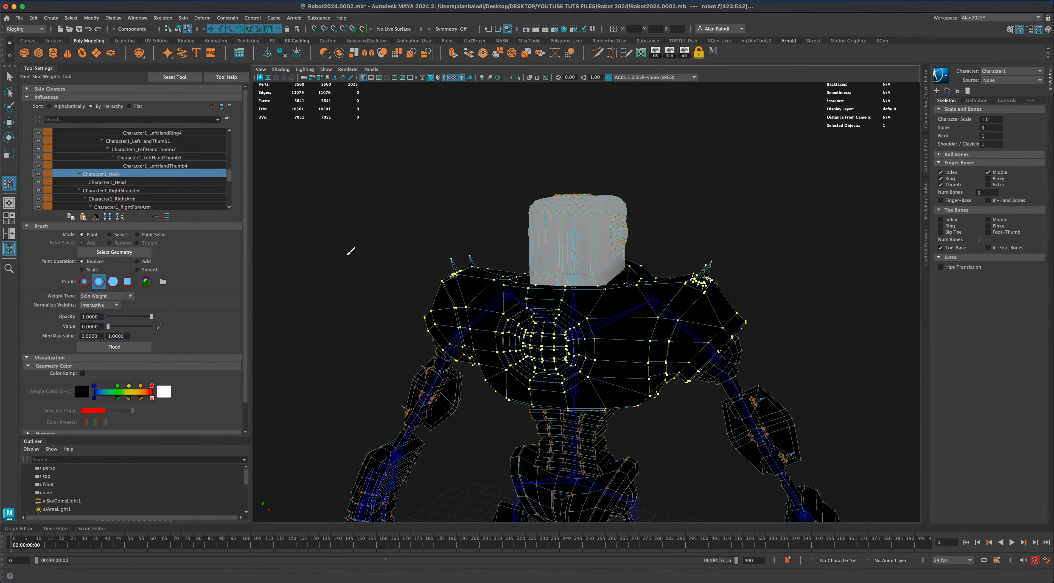
# - Make Character1_Head the active influence and flood the selected chest vertices with a weight of 0
pyautogui.rightClick(578, 259)
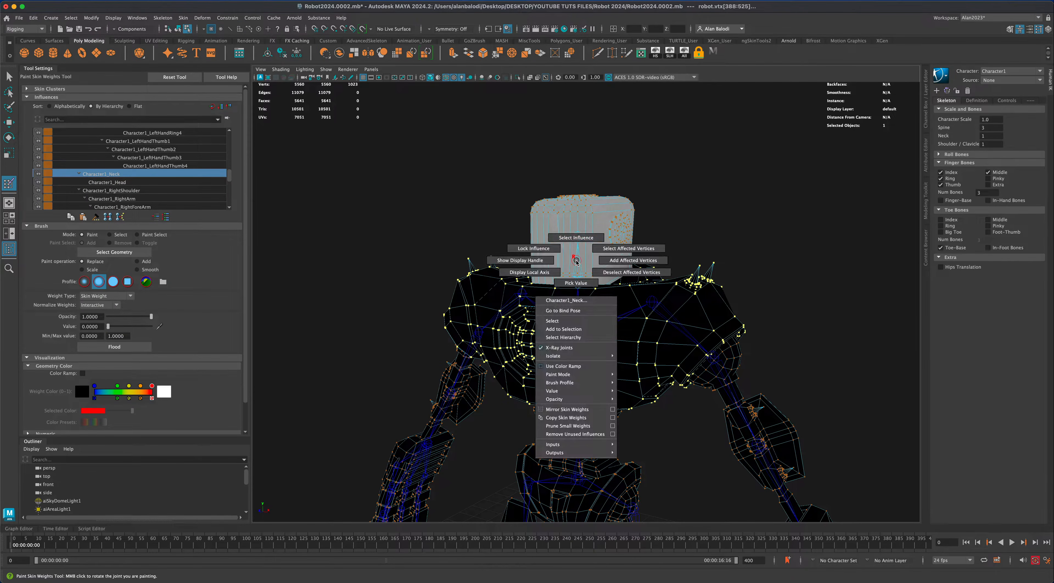
pyautogui.click(580, 242)
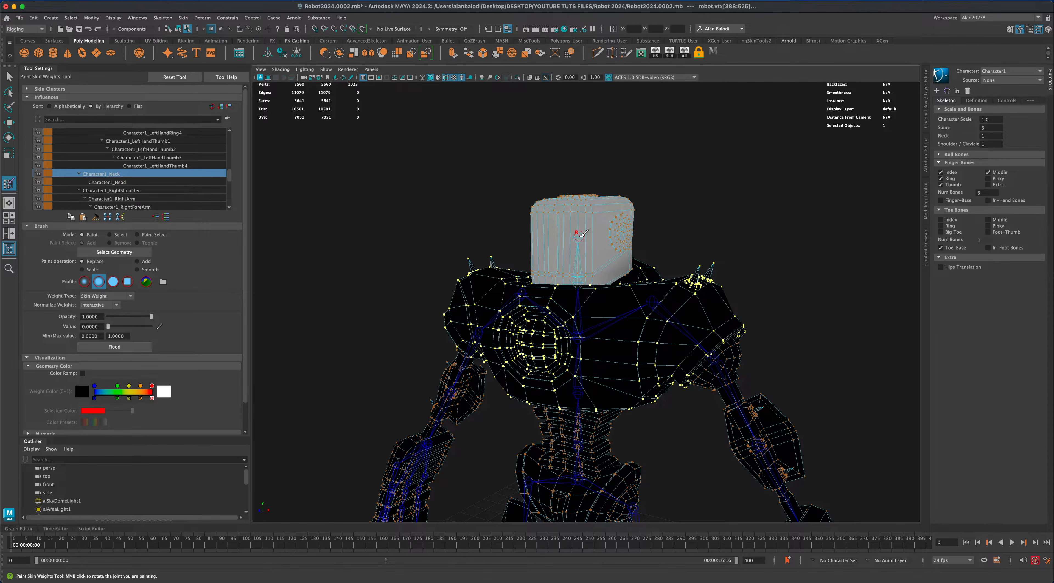
pyautogui.moveTo(579, 237); pyautogui.dragTo(582, 215, button='right')
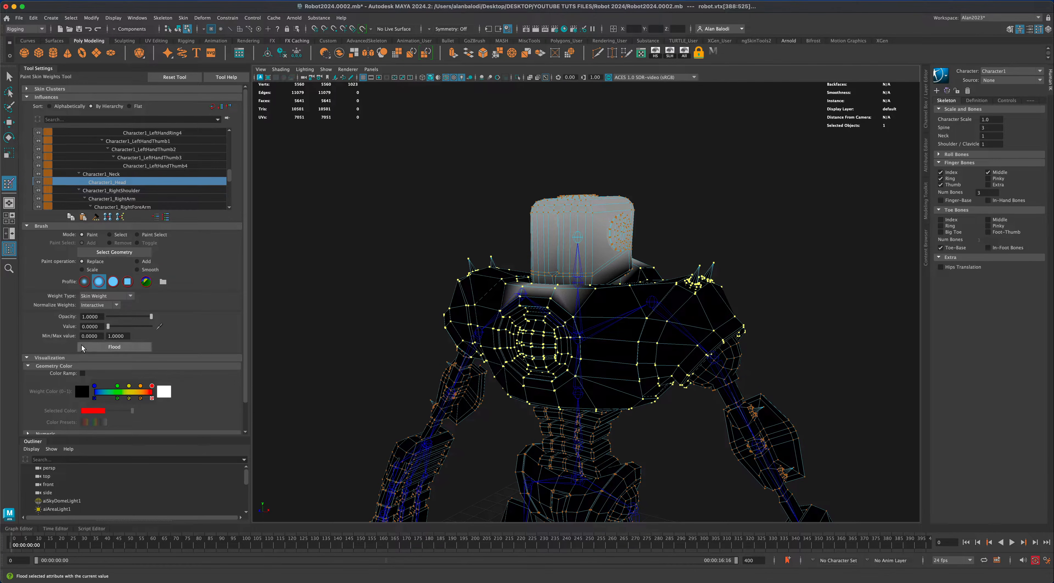
pyautogui.click(115, 347)
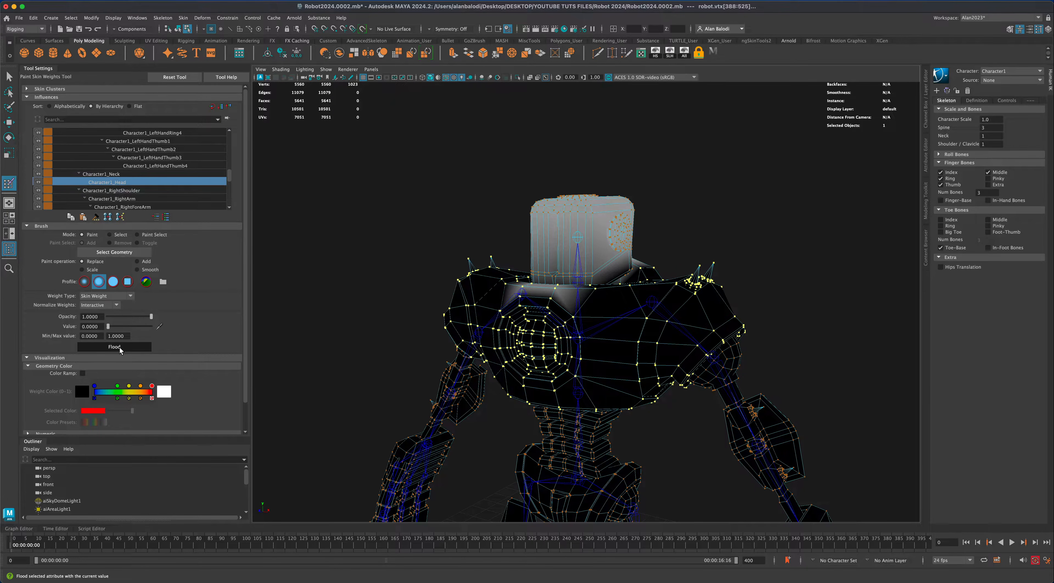
pyautogui.moveTo(585, 292)
pyautogui.keyDown('alt'); pyautogui.mouseDown()
pyautogui.moveTo(558, 304)
pyautogui.moveTo(566, 315)
pyautogui.moveTo(659, 297)
pyautogui.mouseUp(); pyautogui.keyUp('alt')
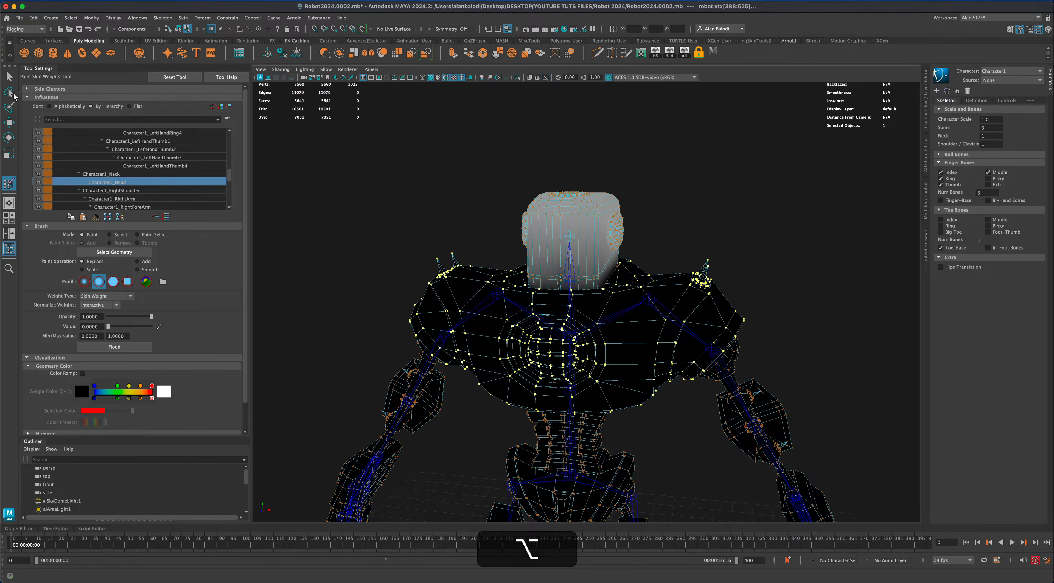
# - Leave weight painting for object mode, rotate the neck joint to test the chest without head influence, and undo the test rotations
pyautogui.press('q')
pyautogui.moveTo(665, 294); pyautogui.dragTo(779, 267, button='right')
pyautogui.keyDown('alt'); pyautogui.moveTo(777, 290); pyautogui.dragTo(575, 265); pyautogui.keyUp('alt')
pyautogui.click(577, 267)
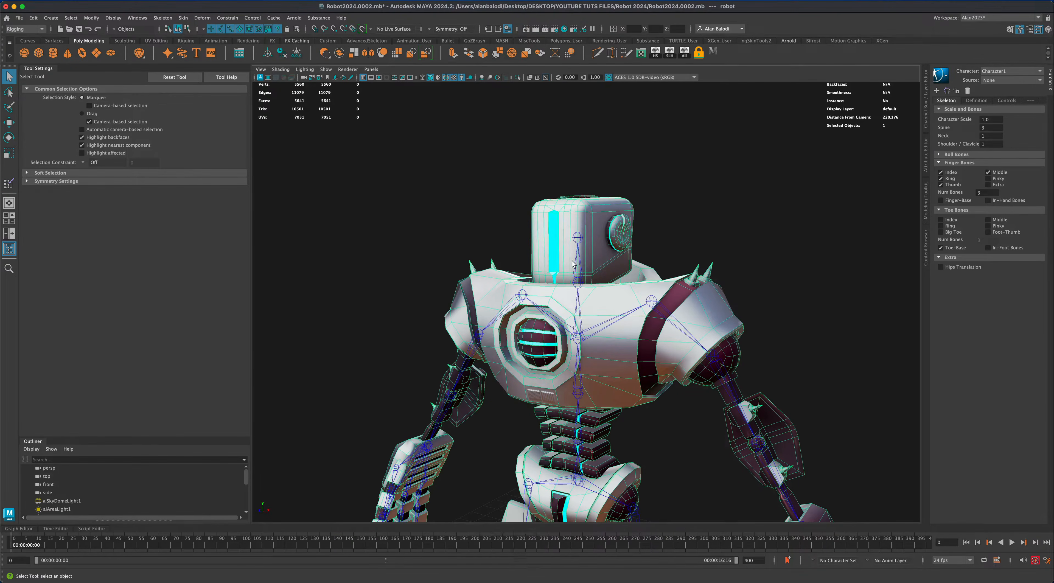
pyautogui.click(580, 268)
pyautogui.keyDown('alt'); pyautogui.moveTo(581, 268); pyautogui.dragTo(507, 223); pyautogui.keyUp('alt')
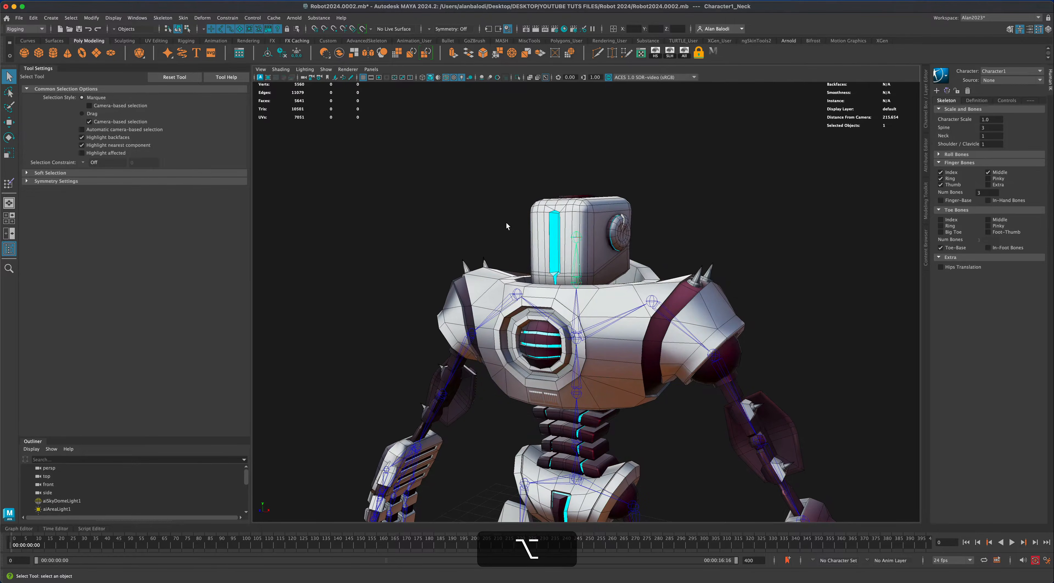
pyautogui.press('e')
pyautogui.moveTo(575, 278); pyautogui.dragTo(565, 273)
pyautogui.press('super+z')
pyautogui.press('super+z')
pyautogui.press('super+z')
pyautogui.press('super+z')
pyautogui.press('super+z')
pyautogui.press('super+z')
pyautogui.press('super+z')
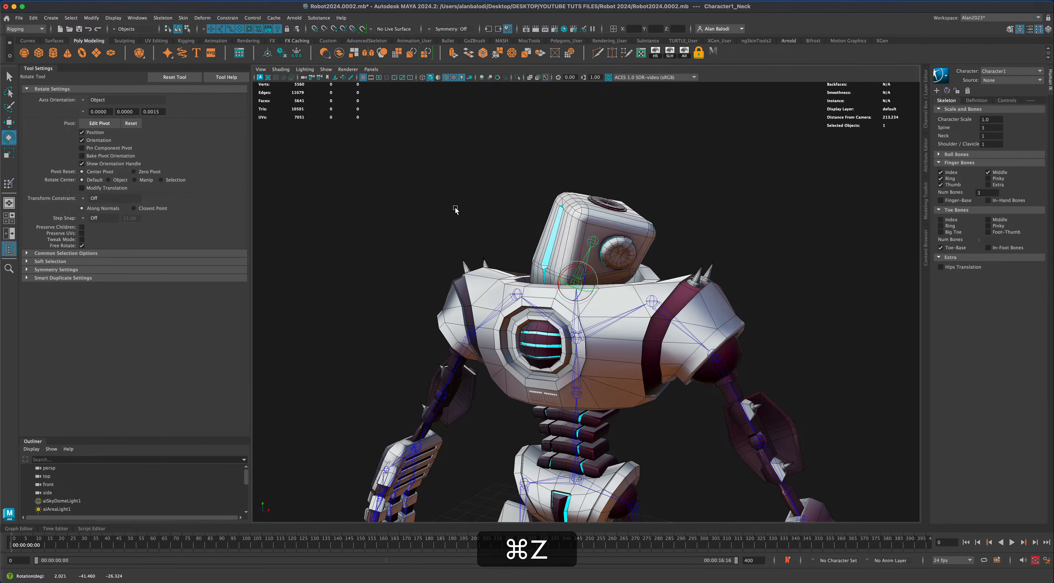
# - Select the robot's head shell, side disc and top disc as whole face shells in face mode
pyautogui.keyDown('alt'); pyautogui.moveTo(437, 196); pyautogui.dragTo(422, 229); pyautogui.keyUp('alt')
pyautogui.keyDown('alt'); pyautogui.moveTo(422, 229); pyautogui.dragTo(426, 250, button='middle'); pyautogui.keyUp('alt')
pyautogui.keyDown('alt'); pyautogui.moveTo(425, 250); pyautogui.dragTo(438, 245, button='right'); pyautogui.keyUp('alt')
pyautogui.keyDown('alt'); pyautogui.moveTo(407, 236); pyautogui.dragTo(595, 285); pyautogui.keyUp('alt')
pyautogui.click(9, 77)
pyautogui.click(597, 282)
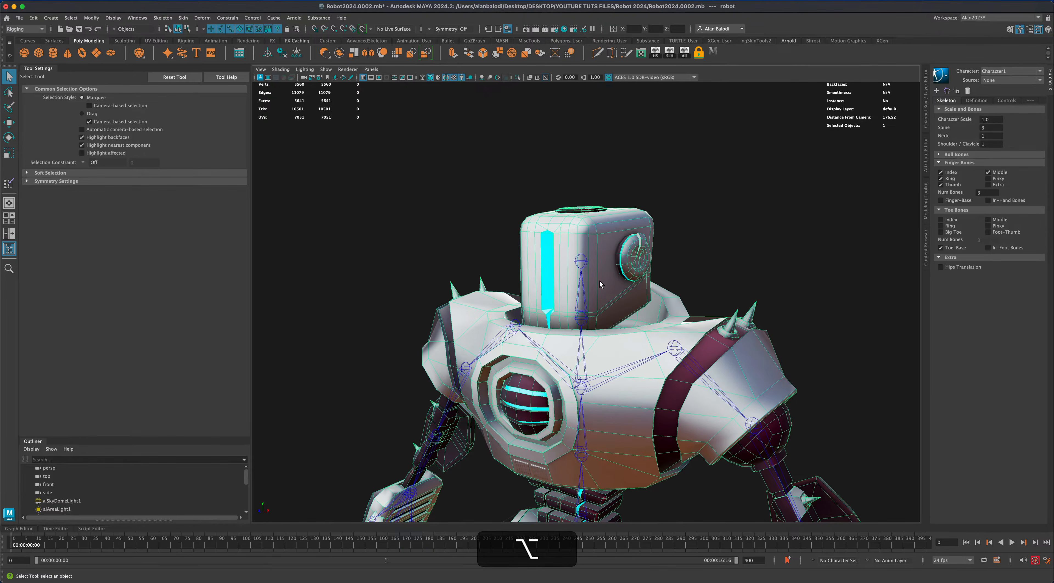
pyautogui.moveTo(605, 286); pyautogui.dragTo(606, 307, button='right')
pyautogui.doubleClick(606, 276)
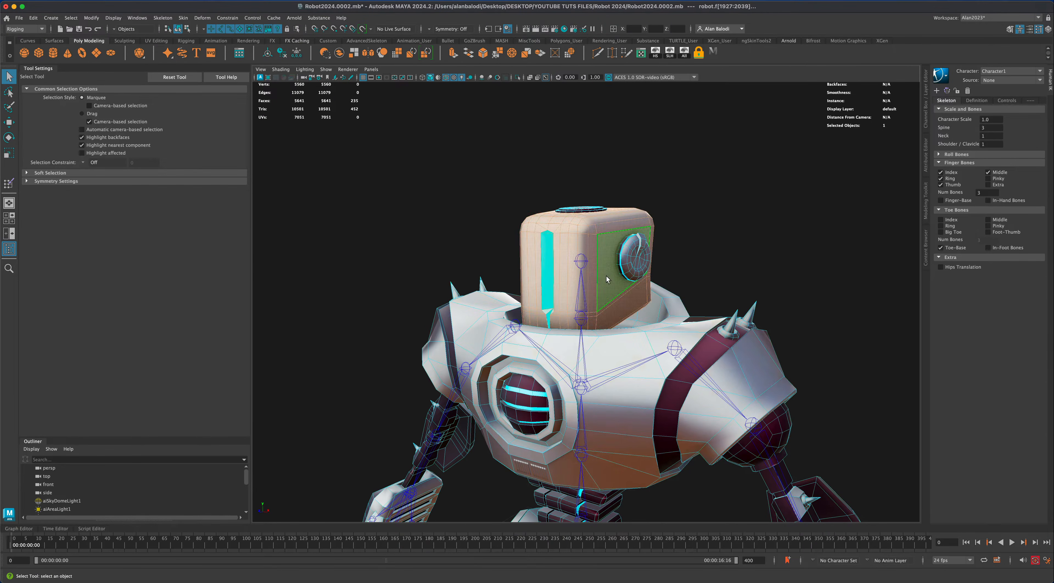
pyautogui.keyDown('shift'); pyautogui.doubleClick(622, 269); pyautogui.keyUp('shift')
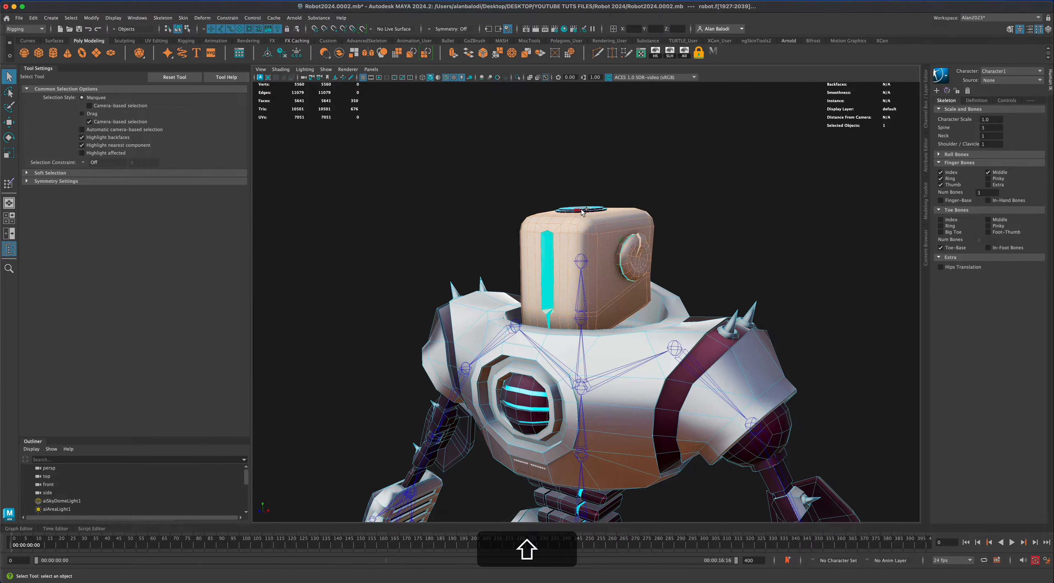
pyautogui.keyDown('shift'); pyautogui.doubleClick(583, 212); pyautogui.keyUp('shift')
pyautogui.moveTo(419, 202)
pyautogui.keyDown('alt'); pyautogui.keyDown('shift'); pyautogui.mouseDown()
pyautogui.moveTo(376, 243)
pyautogui.moveTo(402, 236)
pyautogui.moveTo(136, 242)
pyautogui.moveTo(287, 249)
pyautogui.mouseUp(); pyautogui.keyUp('shift'); pyautogui.keyUp('alt')
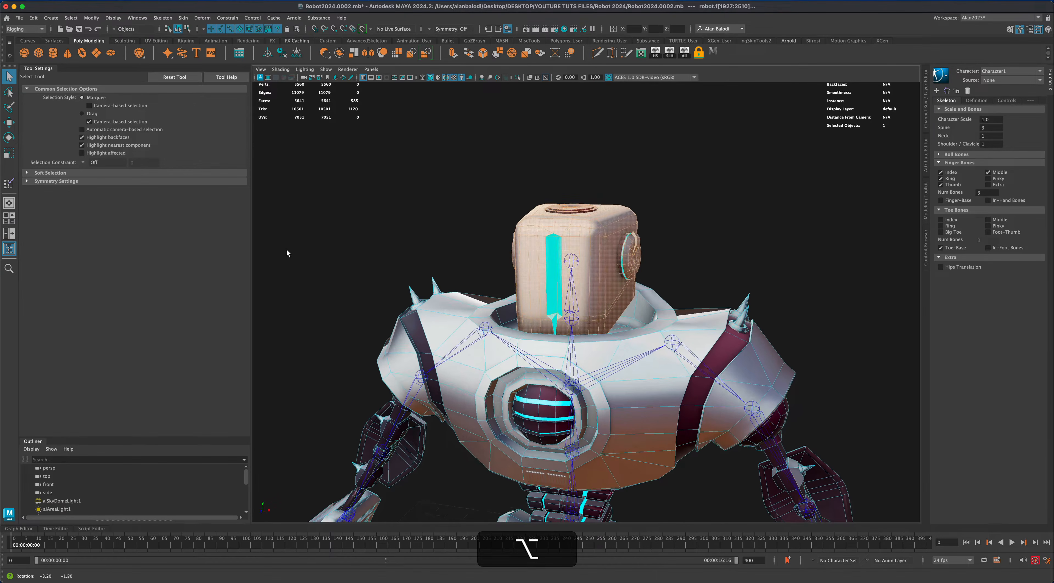
# - Activate Paint Skin Weights, make Character1_Neck the active influence, and flood the selected head vertices with a weight of 1
pyautogui.click(8, 185)
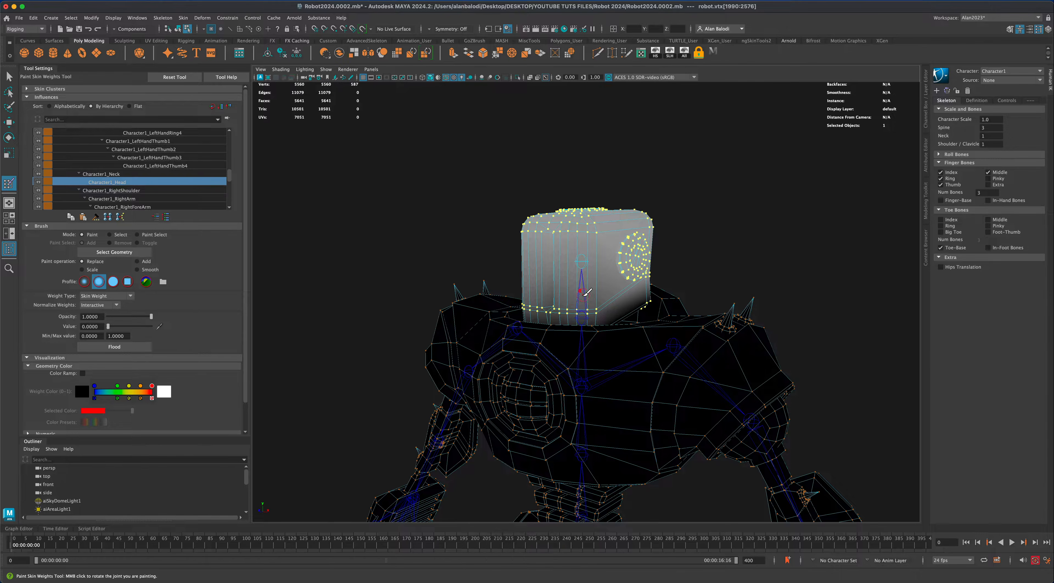
pyautogui.moveTo(585, 294); pyautogui.dragTo(584, 282, button='right')
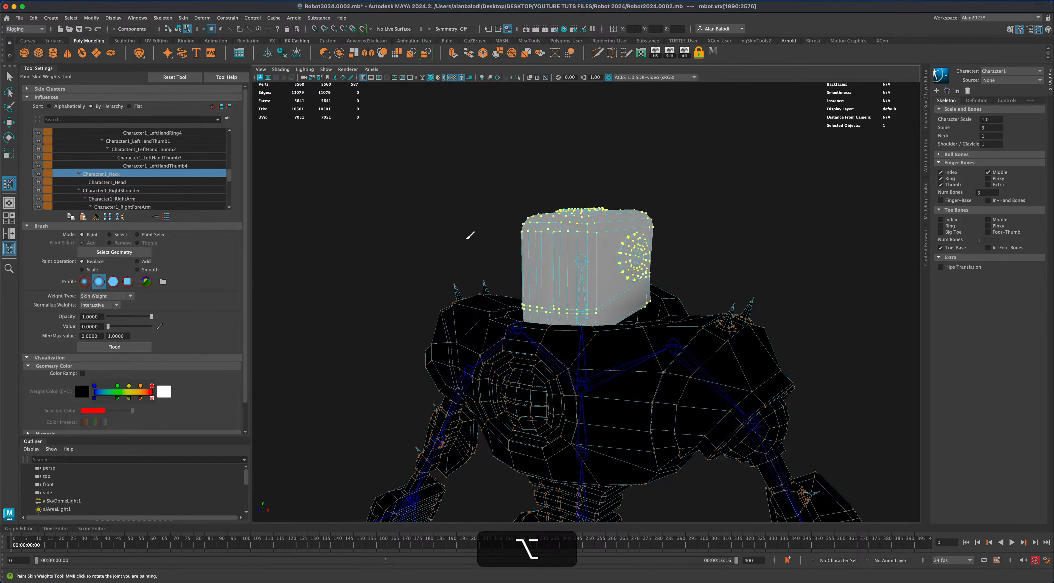
pyautogui.keyDown('alt'); pyautogui.moveTo(470, 237); pyautogui.dragTo(464, 236); pyautogui.keyUp('alt')
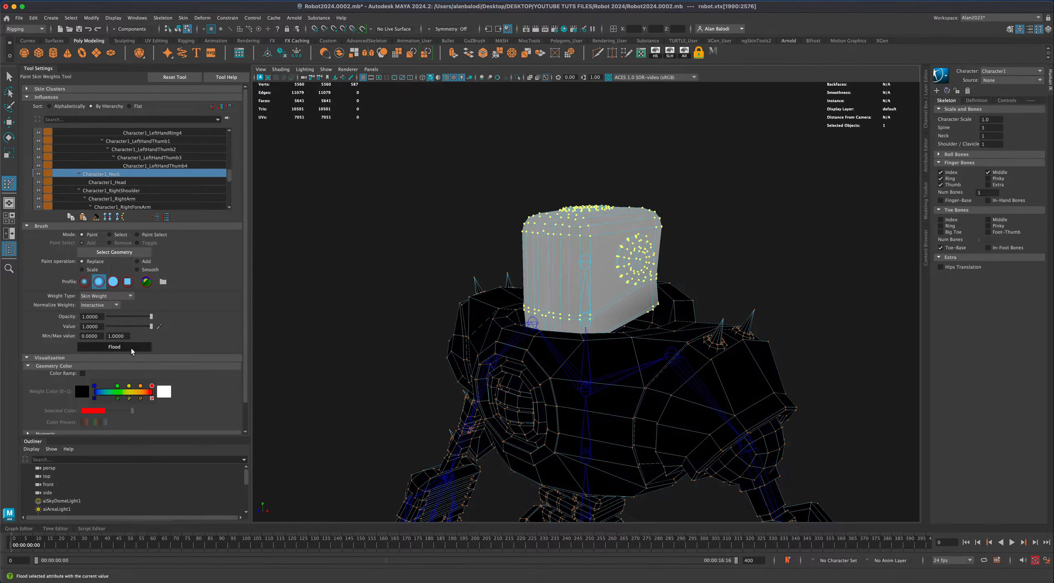
pyautogui.click(114, 347)
pyautogui.keyDown('alt'); pyautogui.moveTo(258, 352); pyautogui.dragTo(352, 364); pyautogui.keyUp('alt')
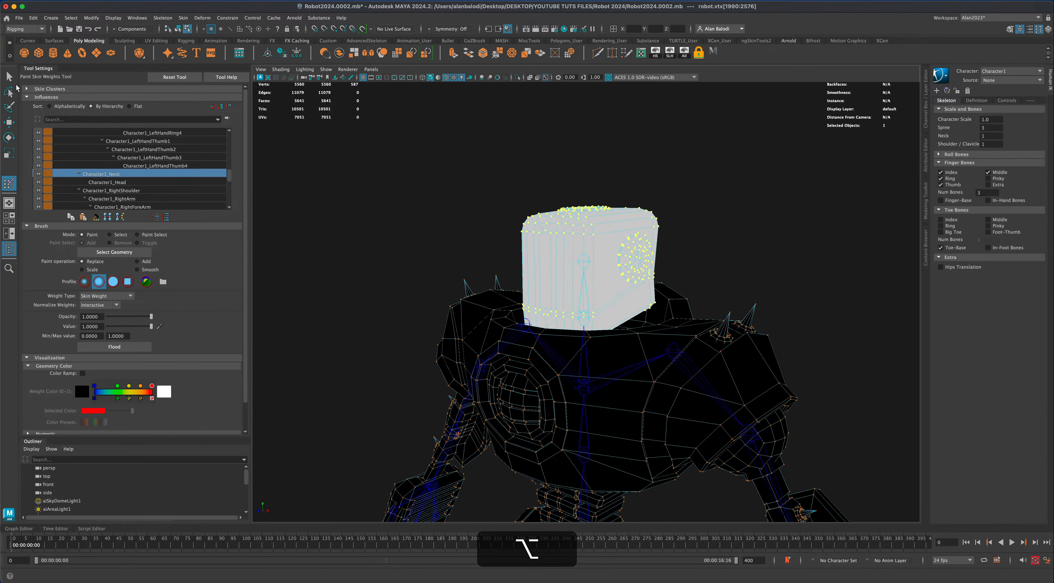
# - Return to object mode, test-rotate the neck joint to check that the head moves rigidly, and undo the rotation
pyautogui.click(9, 77)
pyautogui.moveTo(687, 314); pyautogui.dragTo(726, 284, button='right')
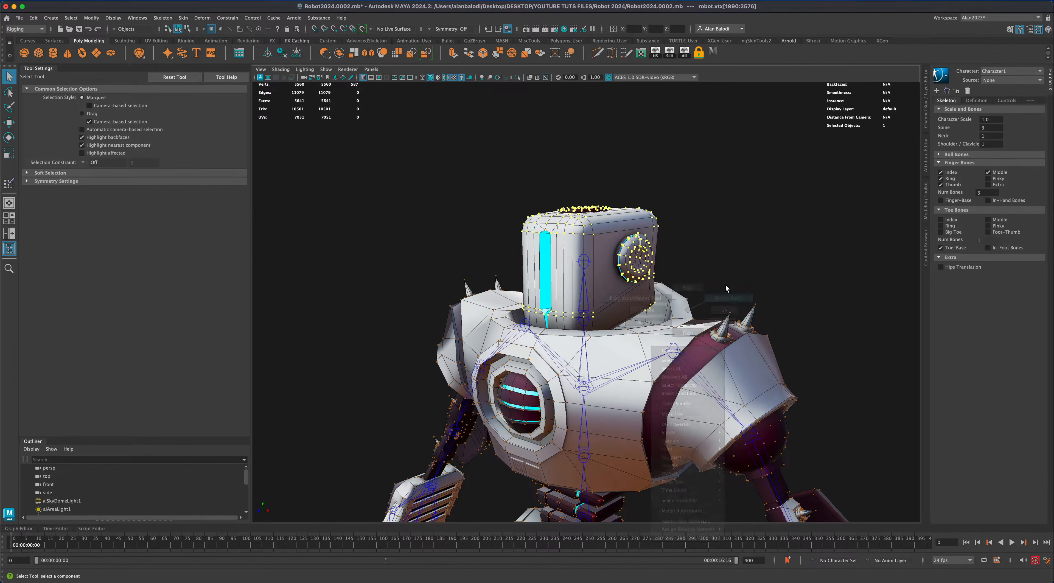
pyautogui.click(586, 294)
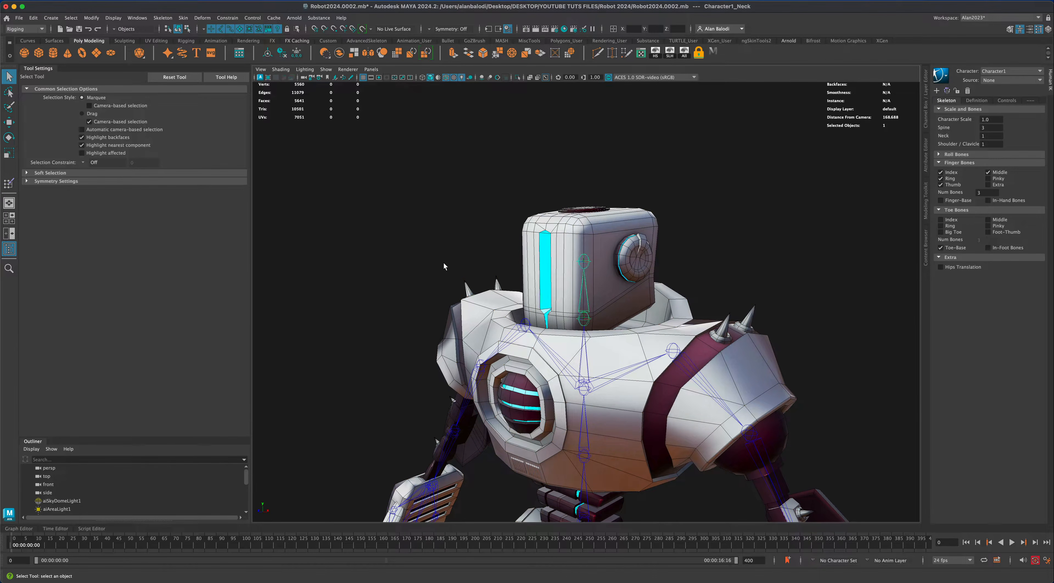
pyautogui.press('e')
pyautogui.moveTo(583, 314); pyautogui.dragTo(597, 328)
pyautogui.press('super+z')
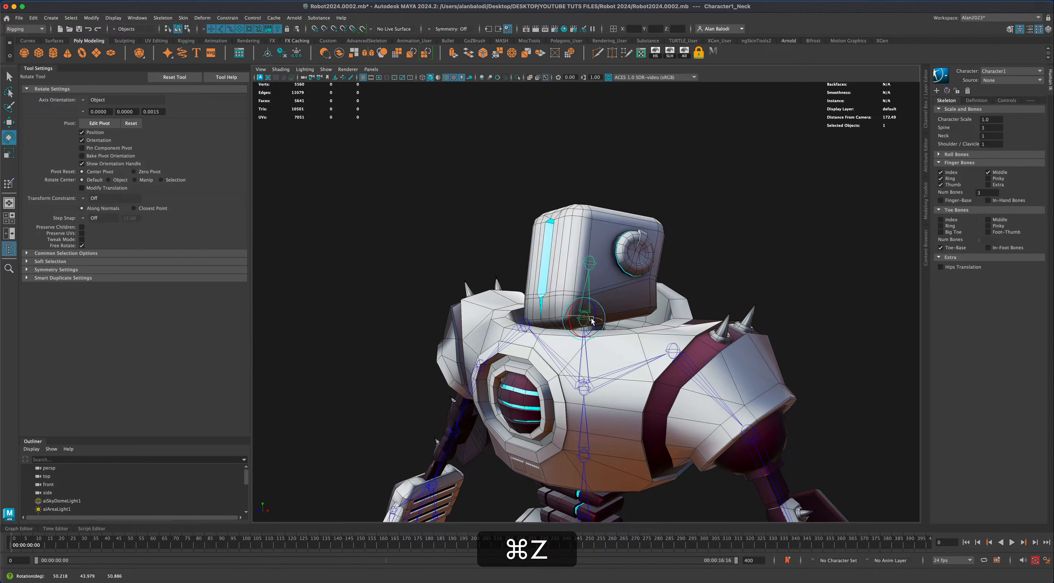
pyautogui.press('alt+super+z')
# - Twist the neck joint from side to side in front view to check the head, and undo the rotations
pyautogui.keyDown('alt'); pyautogui.moveTo(611, 382); pyautogui.dragTo(581, 320); pyautogui.keyUp('alt')
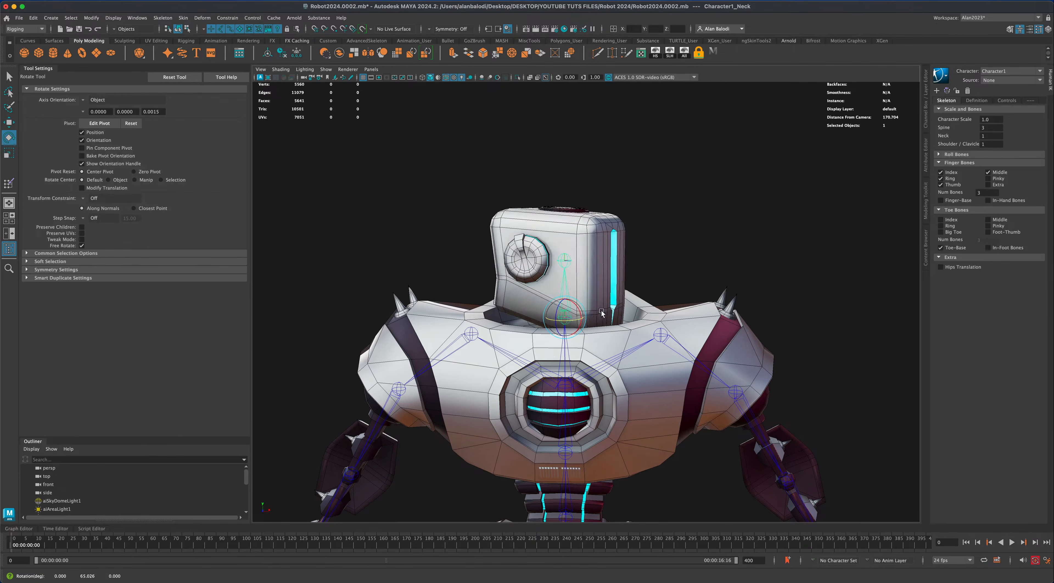
pyautogui.moveTo(602, 315); pyautogui.dragTo(666, 307, button='middle')
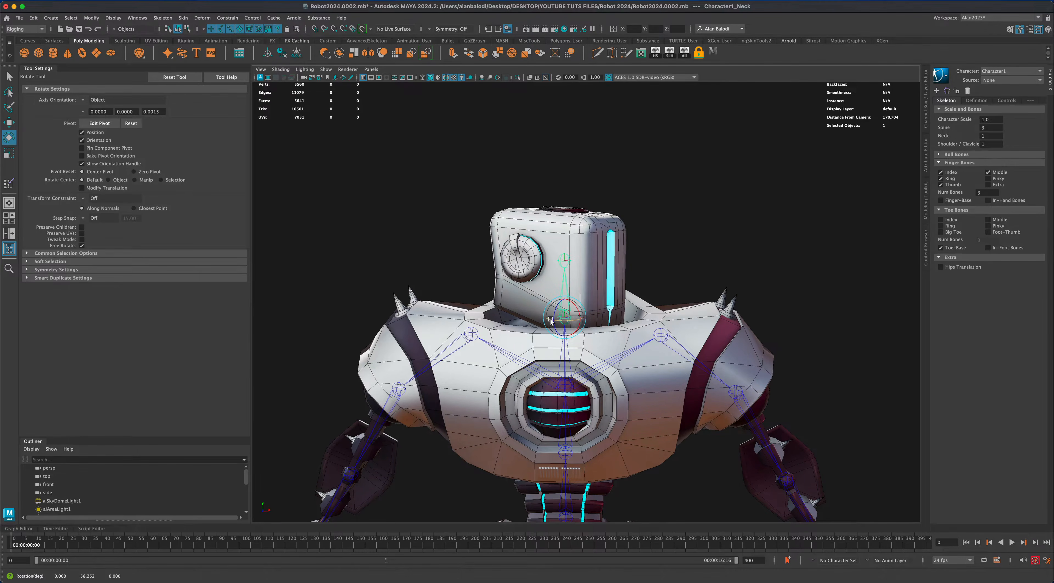
pyautogui.moveTo(550, 321); pyautogui.dragTo(594, 322, button='middle')
pyautogui.moveTo(554, 321); pyautogui.dragTo(574, 322)
pyautogui.press('super+z')
pyautogui.press('super+z')
pyautogui.press('super+z')
pyautogui.press('super+z')
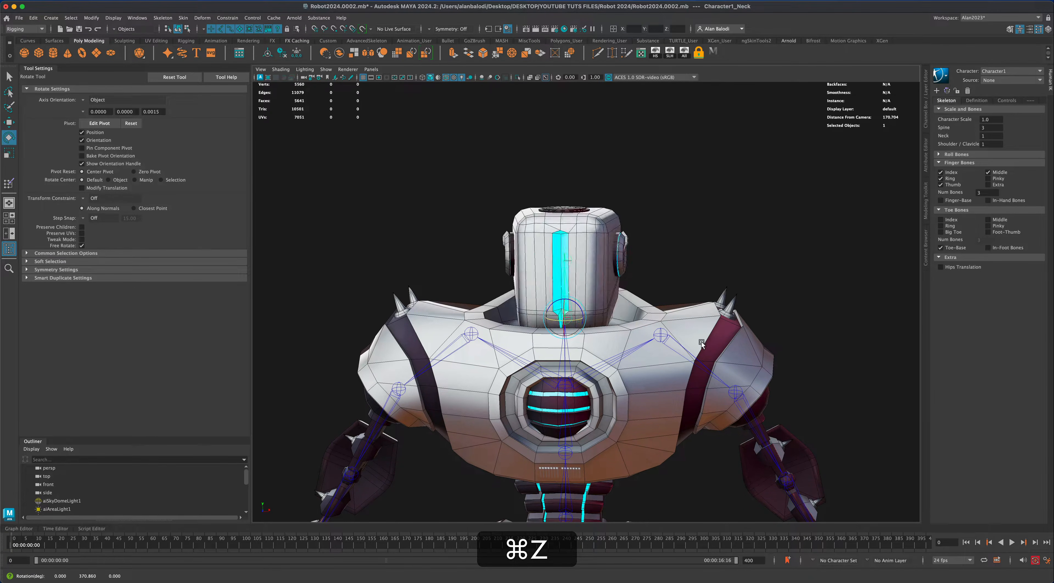
# - Select the left upper arm joint, test-rotate it to check its effect on the chest, and undo the rotation
pyautogui.keyDown('alt'); pyautogui.moveTo(688, 450); pyautogui.dragTo(680, 420, button='right'); pyautogui.keyUp('alt')
pyautogui.keyDown('alt'); pyautogui.moveTo(681, 420); pyautogui.dragTo(636, 395); pyautogui.keyUp('alt')
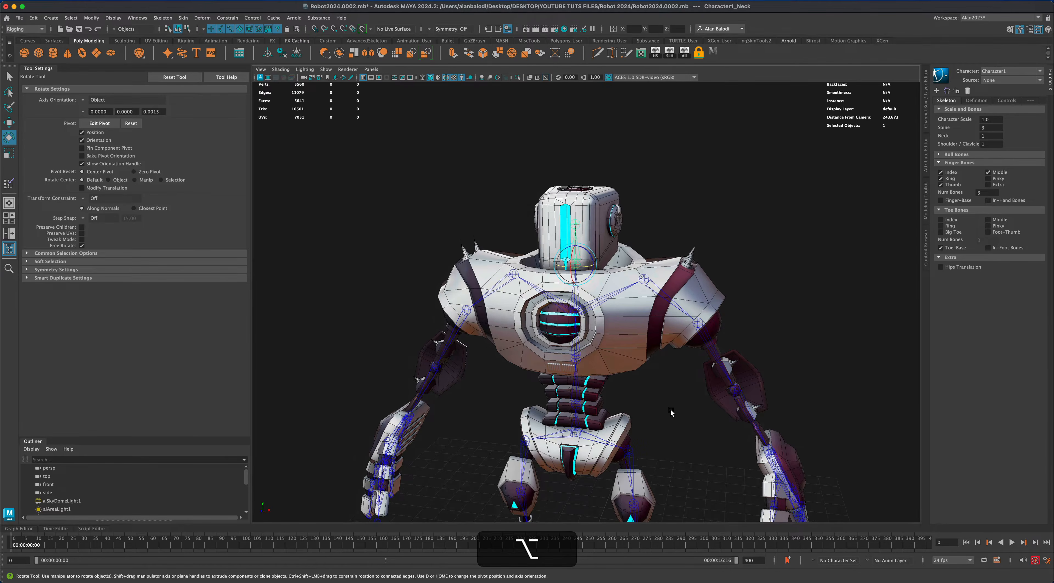
pyautogui.click(10, 76)
pyautogui.click(695, 327)
pyautogui.press('e')
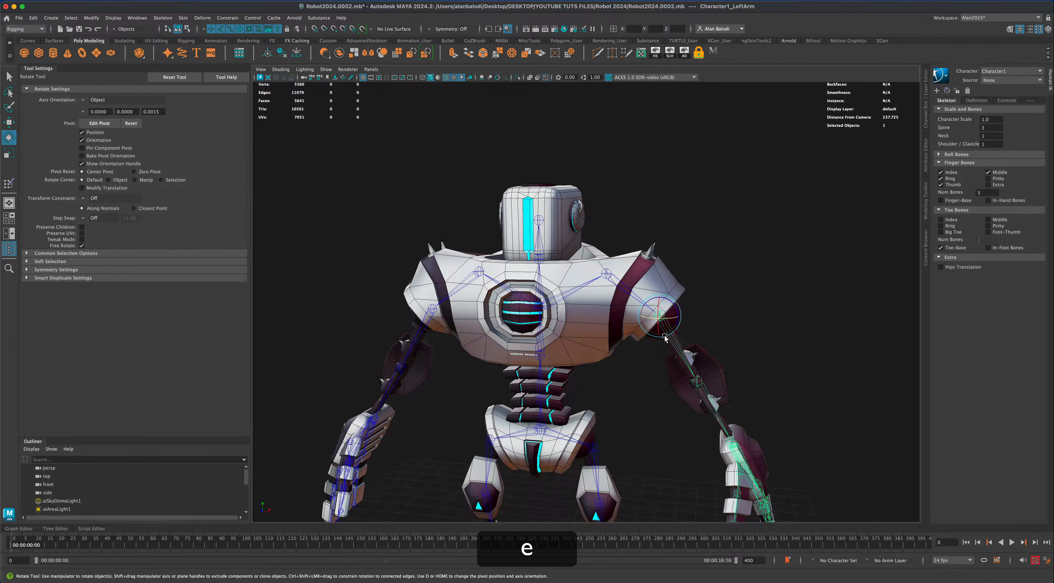
pyautogui.moveTo(665, 330); pyautogui.dragTo(655, 316)
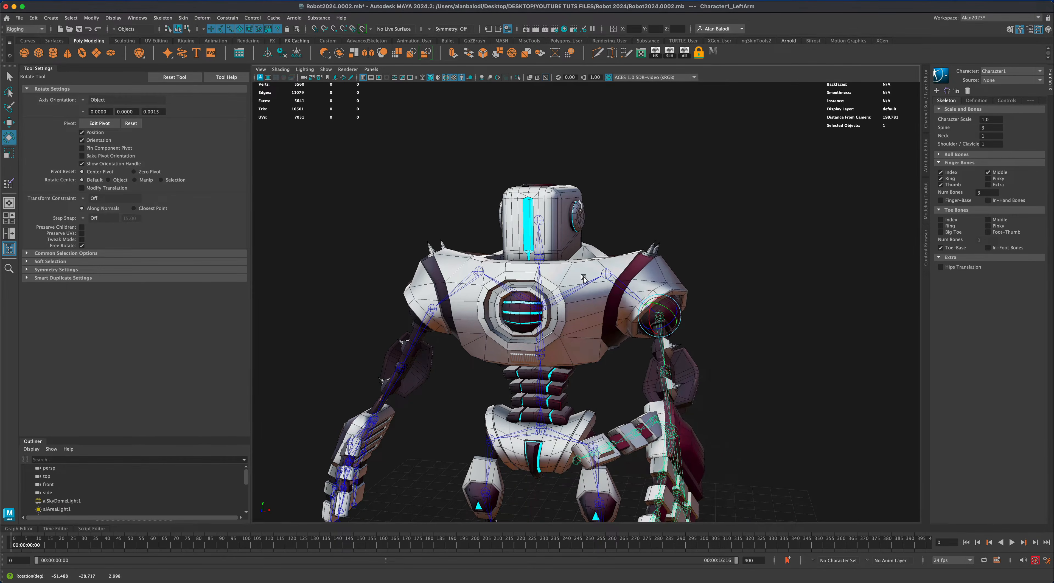
pyautogui.press('super+z')
pyautogui.moveTo(626, 392)
pyautogui.keyDown('alt'); pyautogui.mouseDown()
pyautogui.moveTo(598, 398)
pyautogui.moveTo(607, 396)
pyautogui.moveTo(586, 383)
pyautogui.mouseUp(); pyautogui.keyUp('alt')
# - Switch the robot mesh to face mode and select the entire chest shell
pyautogui.click(10, 76)
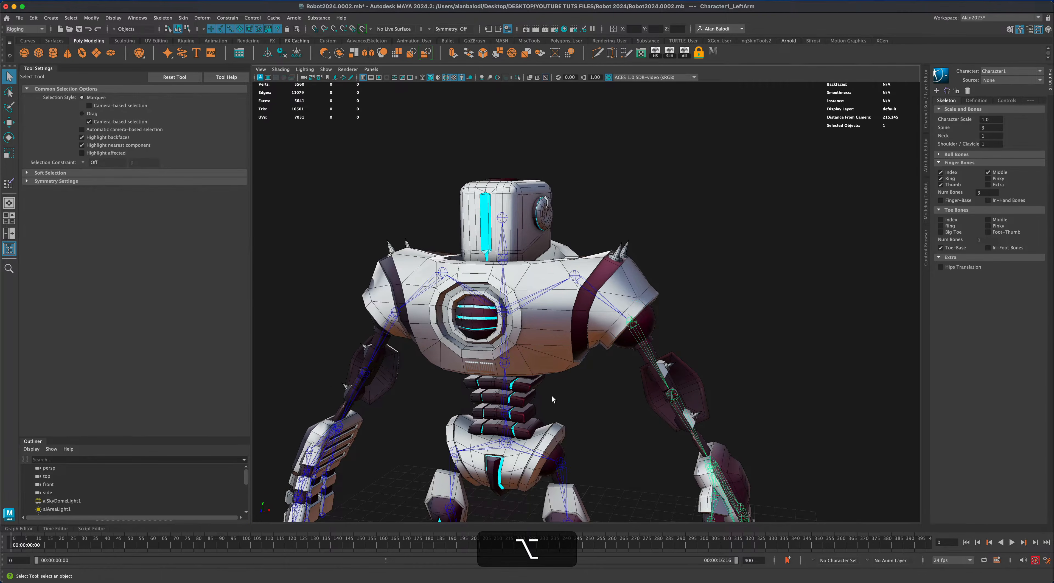
pyautogui.keyDown('alt'); pyautogui.moveTo(555, 394); pyautogui.dragTo(552, 389, button='middle'); pyautogui.keyUp('alt')
pyautogui.click(595, 321)
pyautogui.moveTo(591, 320); pyautogui.dragTo(591, 345, button='right')
pyautogui.doubleClick(596, 326)
pyautogui.moveTo(606, 375)
pyautogui.keyDown('alt'); pyautogui.mouseDown()
pyautogui.moveTo(554, 386)
pyautogui.moveTo(599, 389)
pyautogui.mouseUp(); pyautogui.keyUp('alt')
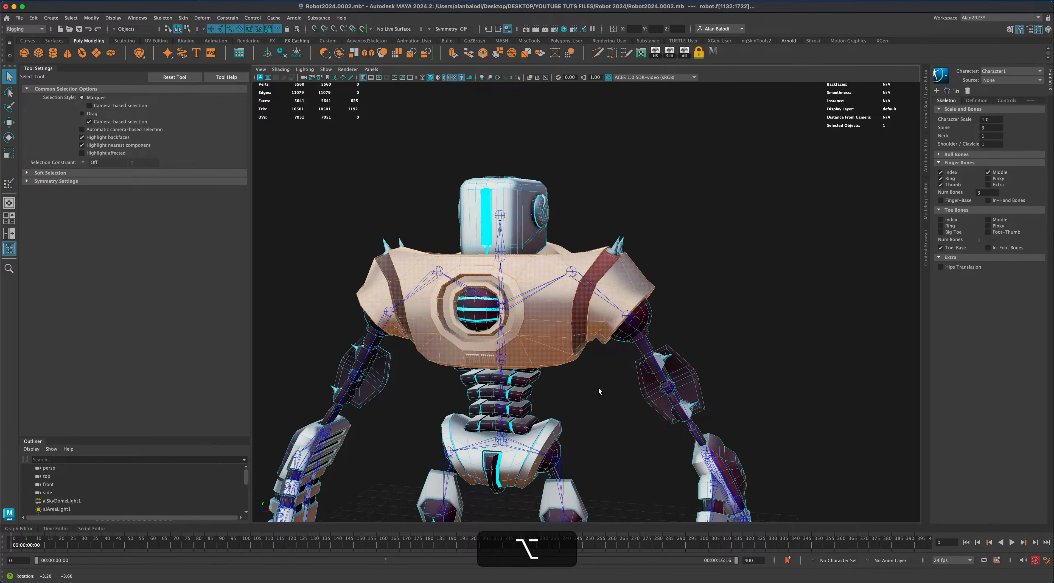
# - With Paint Skin Weights, make Character1_LeftArm the active influence and flood the selected chest vertices with a weight of 0
pyautogui.click(8, 186)
pyautogui.moveTo(632, 322); pyautogui.dragTo(641, 302, button='right')
pyautogui.keyDown('alt'); pyautogui.moveTo(608, 375); pyautogui.dragTo(601, 375); pyautogui.keyUp('alt')
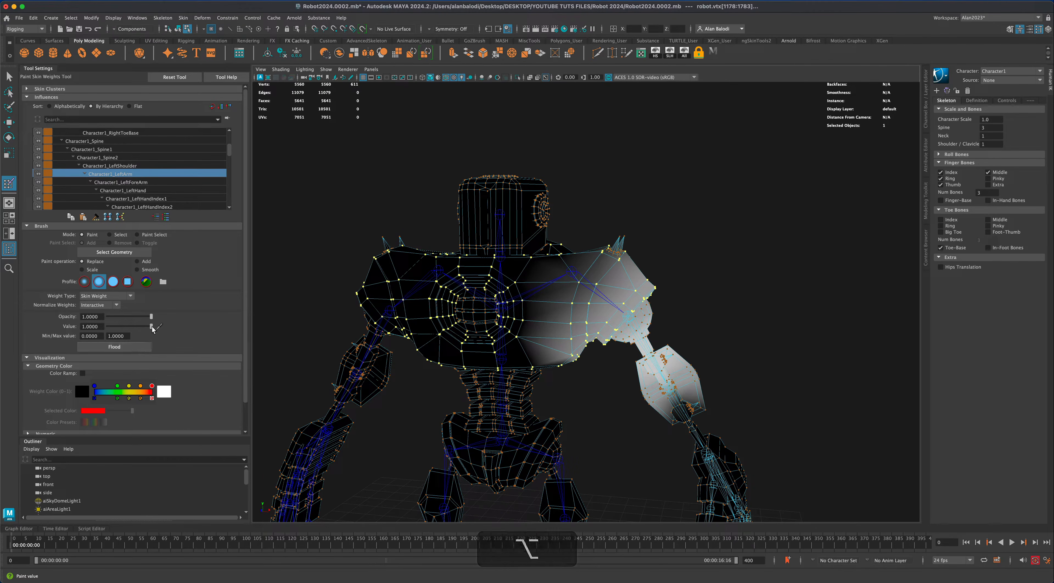
pyautogui.moveTo(151, 327); pyautogui.dragTo(148, 327)
pyautogui.click(114, 347)
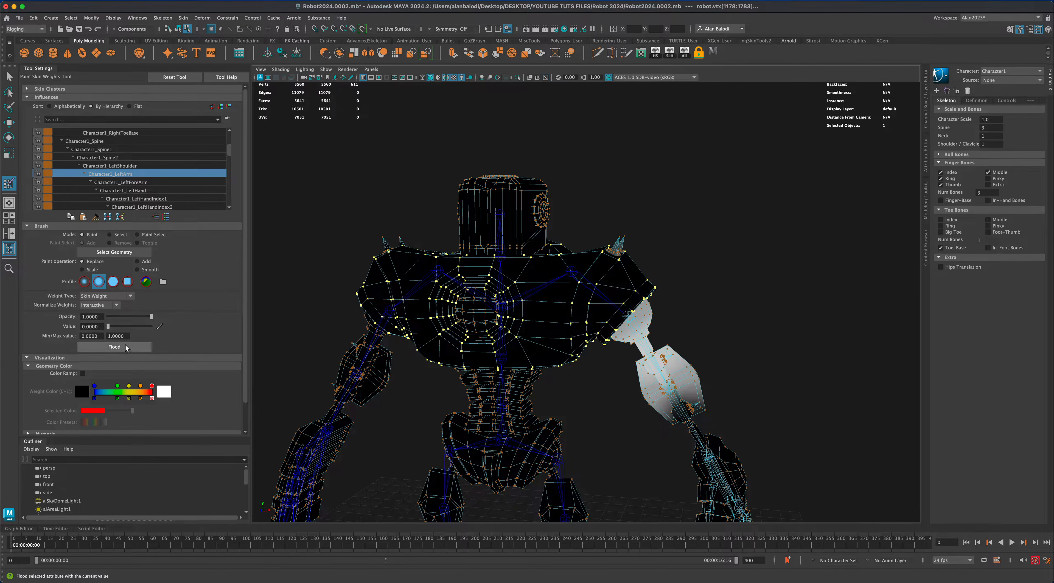
pyautogui.keyDown('alt'); pyautogui.moveTo(624, 365); pyautogui.dragTo(596, 370); pyautogui.keyUp('alt')
# - Return to object mode, test-rotate the left upper arm joint to check the corrected chest, and undo the rotation
pyautogui.click(9, 77)
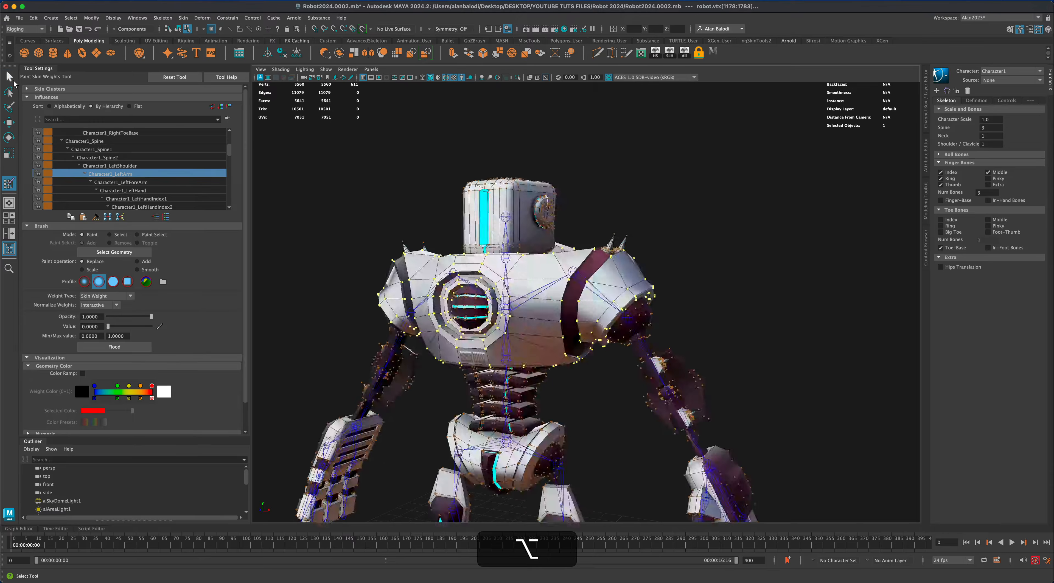
pyautogui.rightClick(649, 282)
pyautogui.click(683, 270)
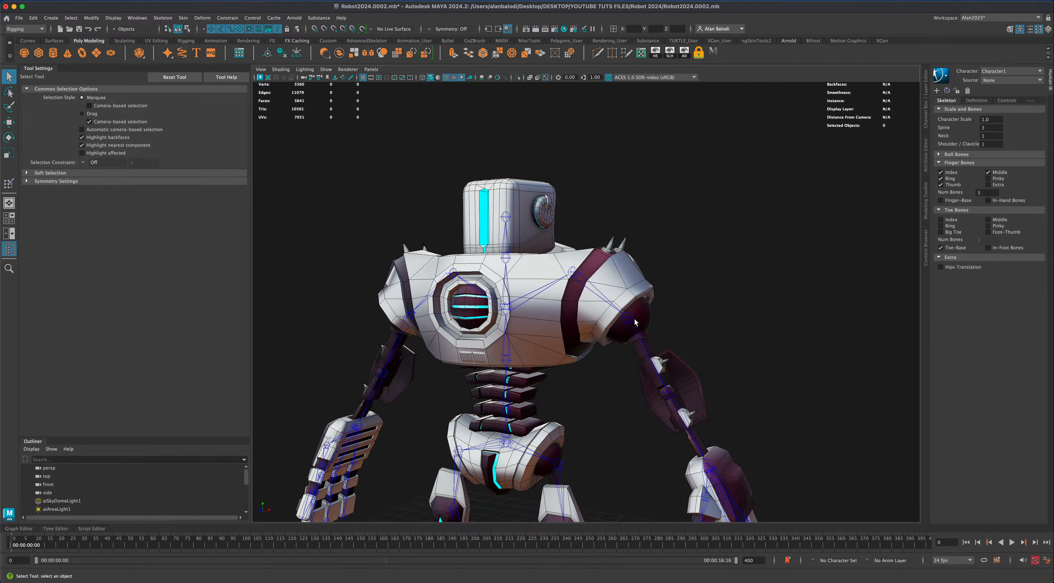
pyautogui.click(630, 320)
pyautogui.keyDown('alt'); pyautogui.moveTo(630, 320); pyautogui.dragTo(623, 254); pyautogui.keyUp('alt')
pyautogui.press('e')
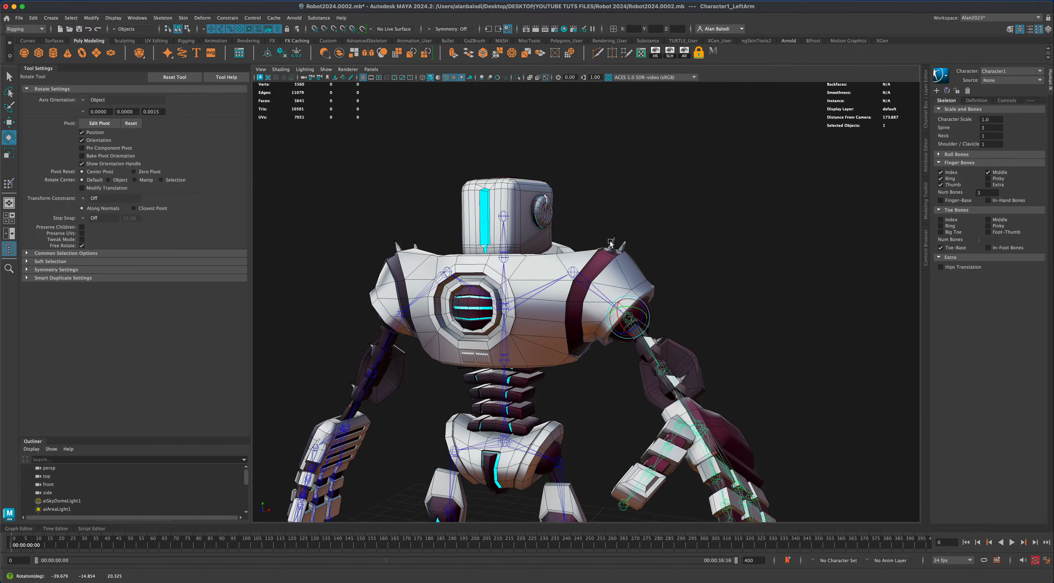
pyautogui.press('super+z')
pyautogui.press('alt+super+z')
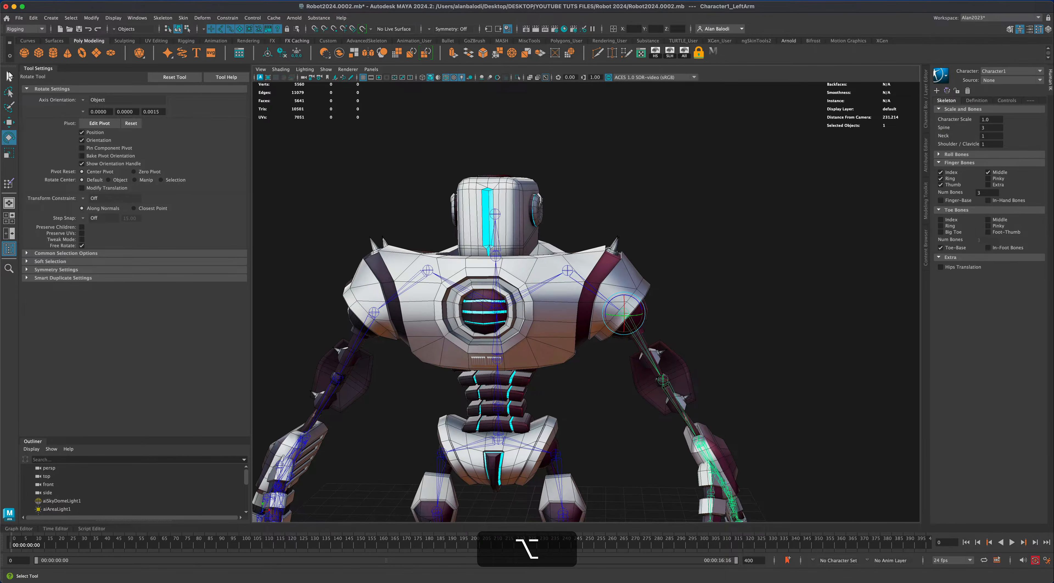
# - Select the faces of both left shoulder spikes and flood their Character1_LeftArm weight with 0
pyautogui.press('q')
pyautogui.moveTo(613, 247); pyautogui.dragTo(613, 267, button='right')
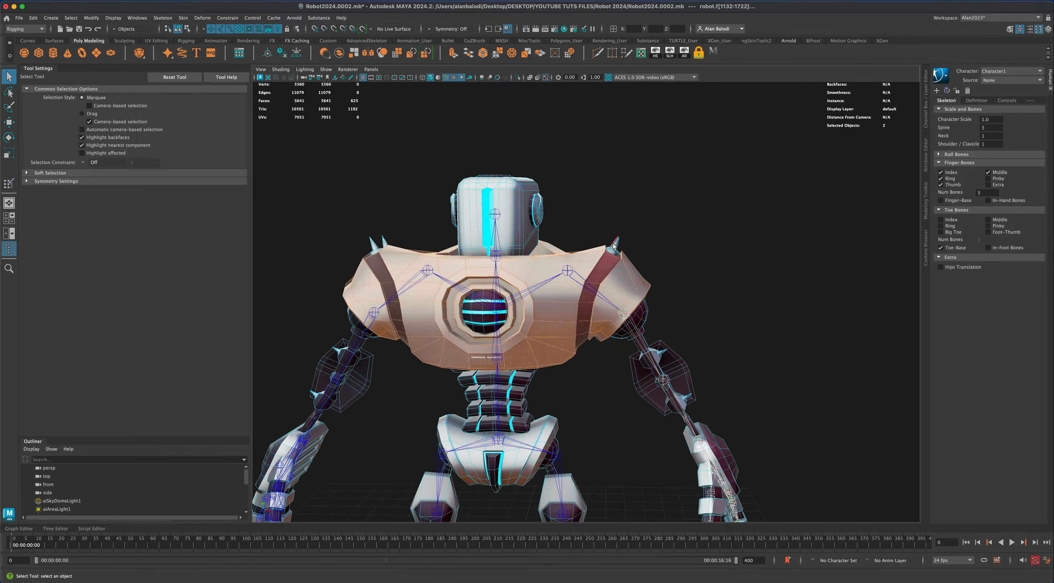
pyautogui.doubleClick(615, 248)
pyautogui.keyDown('shift'); pyautogui.doubleClick(617, 250); pyautogui.keyUp('shift')
pyautogui.keyDown('alt'); pyautogui.keyDown('shift'); pyautogui.moveTo(659, 254); pyautogui.dragTo(258, 214); pyautogui.keyUp('shift'); pyautogui.keyUp('alt')
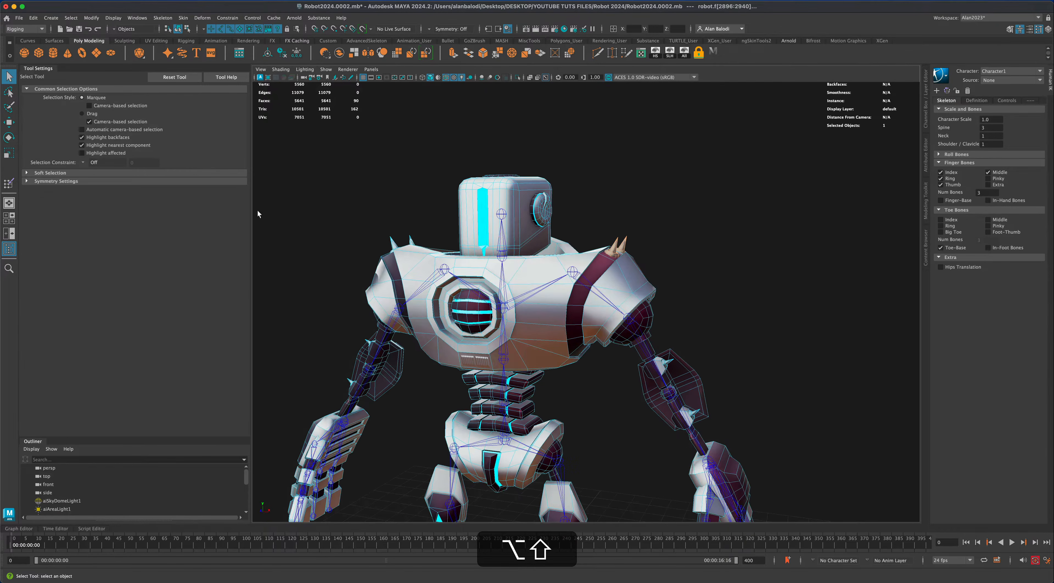
pyautogui.click(8, 184)
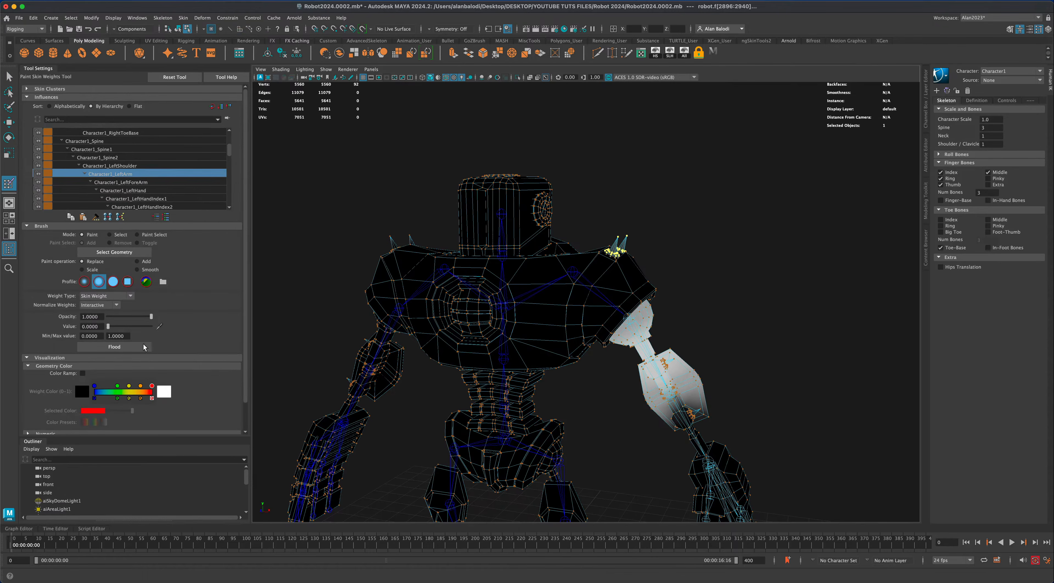
pyautogui.click(132, 346)
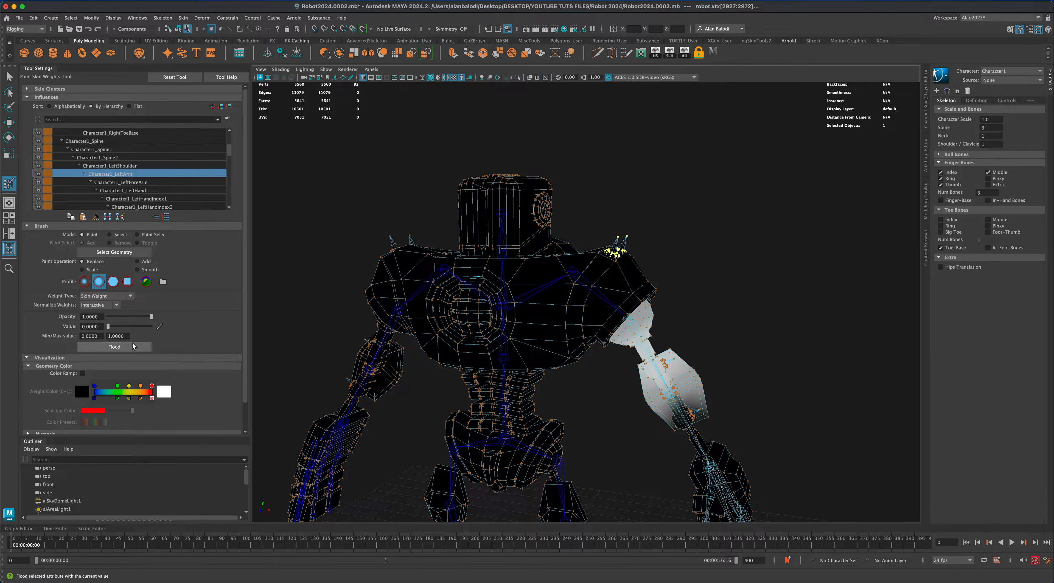
# - Leave weight painting for object mode, rotate the left upper arm joint to check the shoulder spikes, and undo the test rotations
pyautogui.click(9, 77)
pyautogui.moveTo(633, 292)
pyautogui.mouseDown(button='right')
pyautogui.moveTo(702, 291)
pyautogui.moveTo(659, 296)
pyautogui.moveTo(701, 303)
pyautogui.mouseUp(button='right')
pyautogui.click(629, 320)
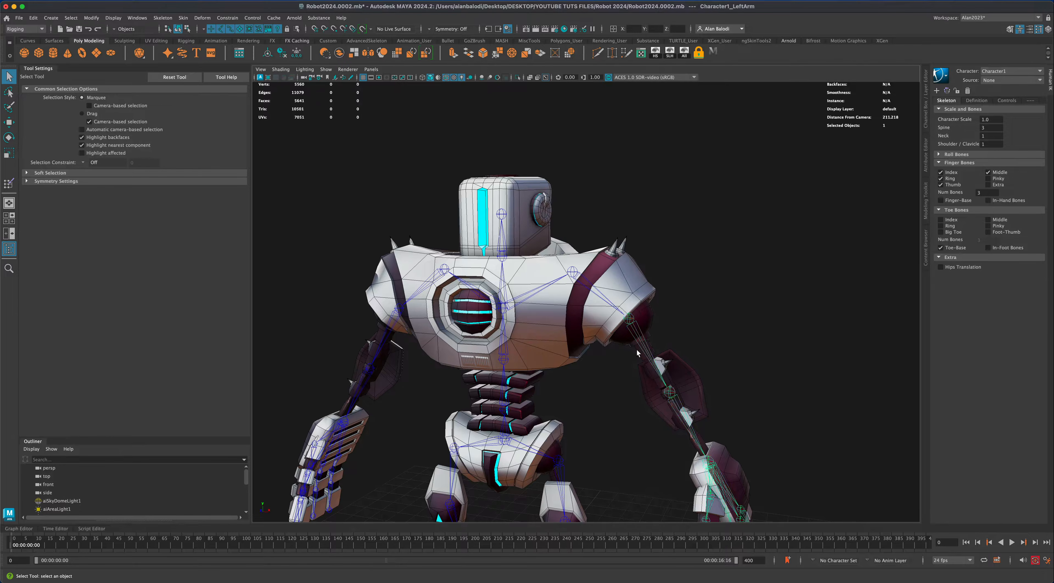
pyautogui.press('e')
pyautogui.moveTo(636, 320); pyautogui.dragTo(668, 326)
pyautogui.press('super+z')
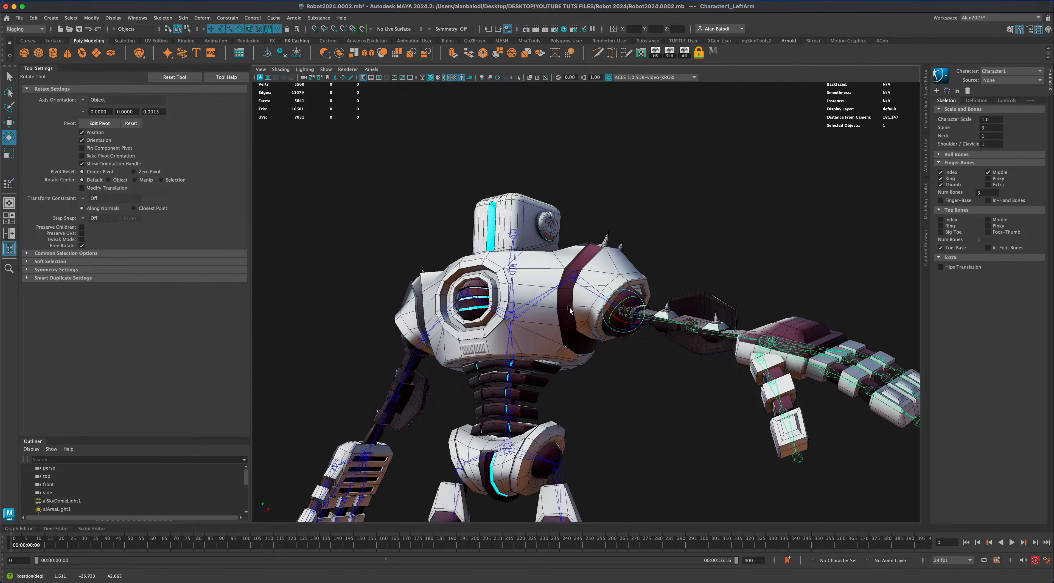
pyautogui.keyDown('alt'); pyautogui.moveTo(570, 310); pyautogui.dragTo(690, 333); pyautogui.keyUp('alt')
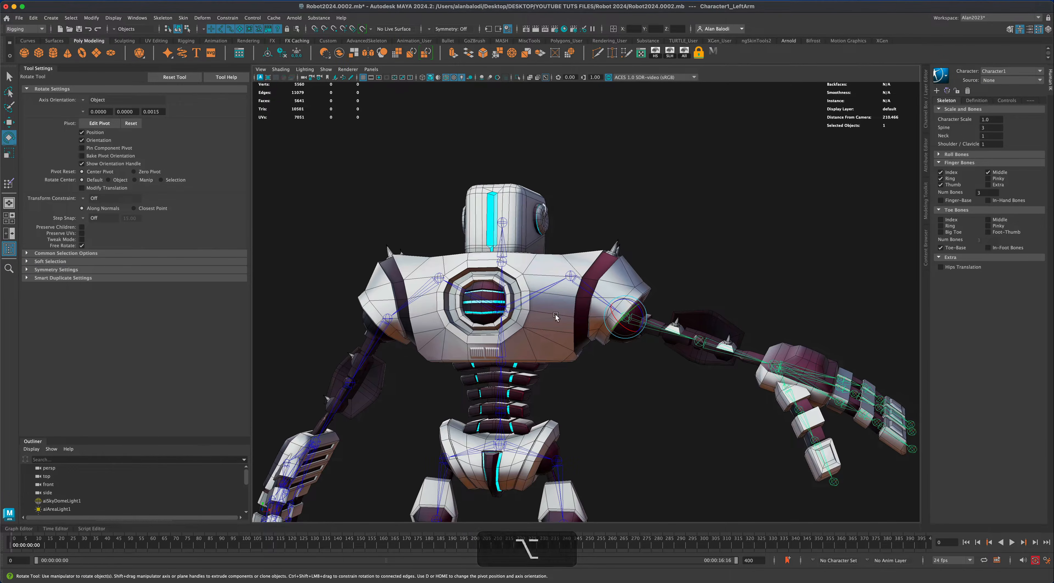
pyautogui.keyDown('alt'); pyautogui.moveTo(556, 315); pyautogui.dragTo(604, 393); pyautogui.keyUp('alt')
pyautogui.press('alt+super+z')
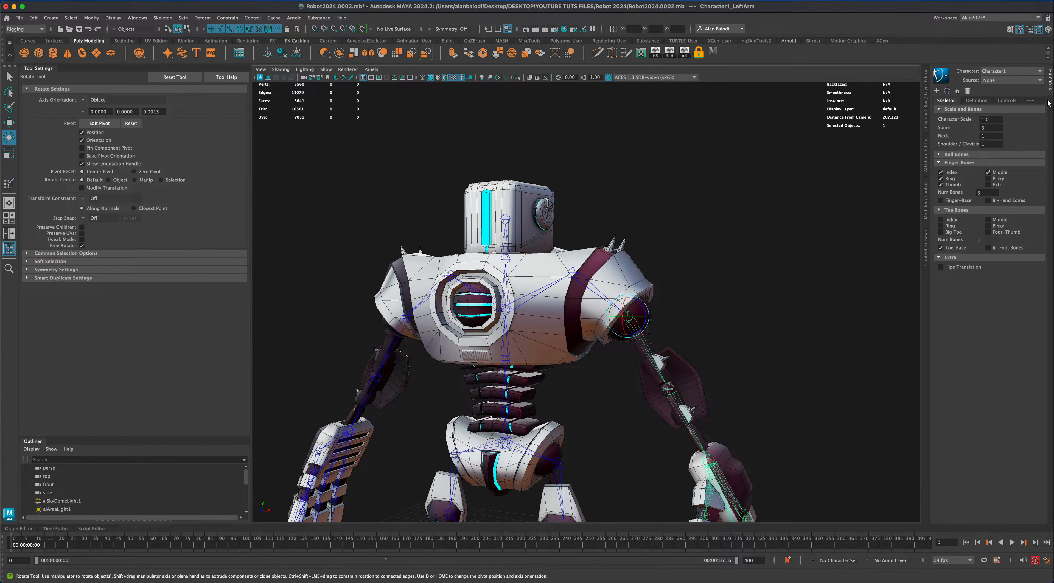
# - Display the transform channels of the selected left upper arm joint
pyautogui.click(927, 117)
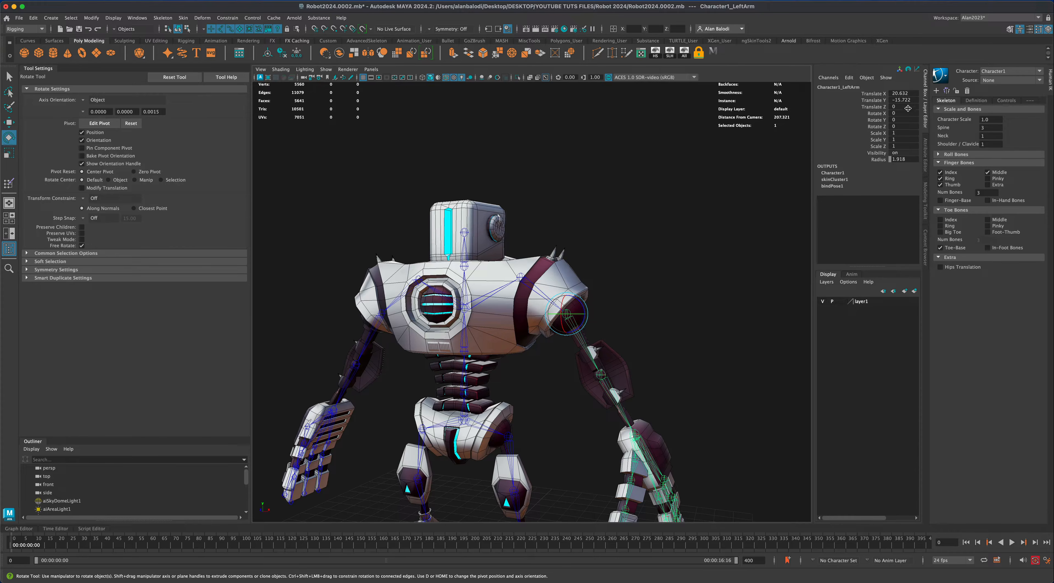
# - Reset the left arm joint's pose by setting its X, Y and Z rotations to 0
pyautogui.keyDown('alt'); pyautogui.moveTo(680, 301); pyautogui.dragTo(572, 313); pyautogui.keyUp('alt')
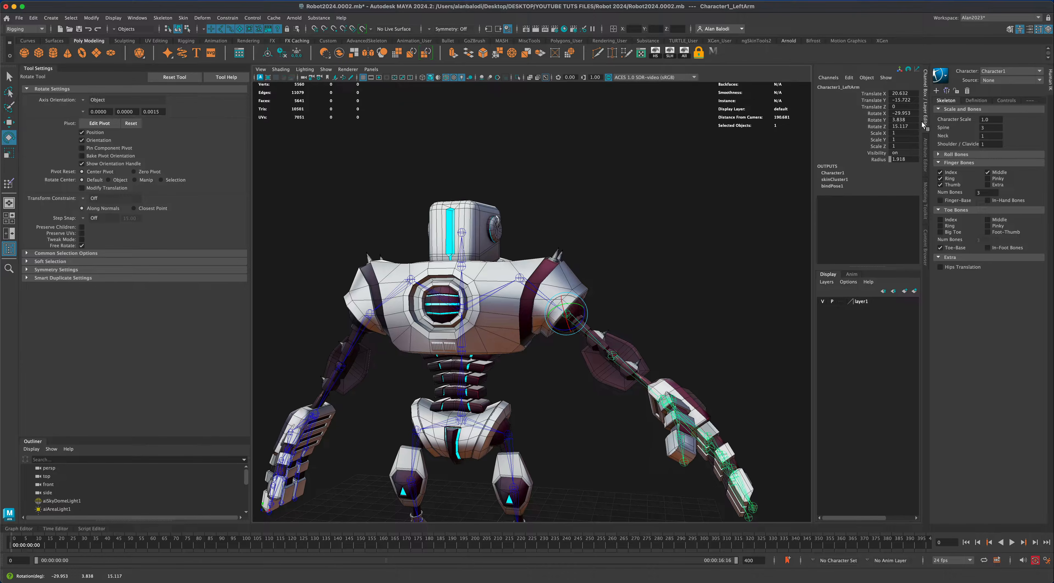
pyautogui.write('0')
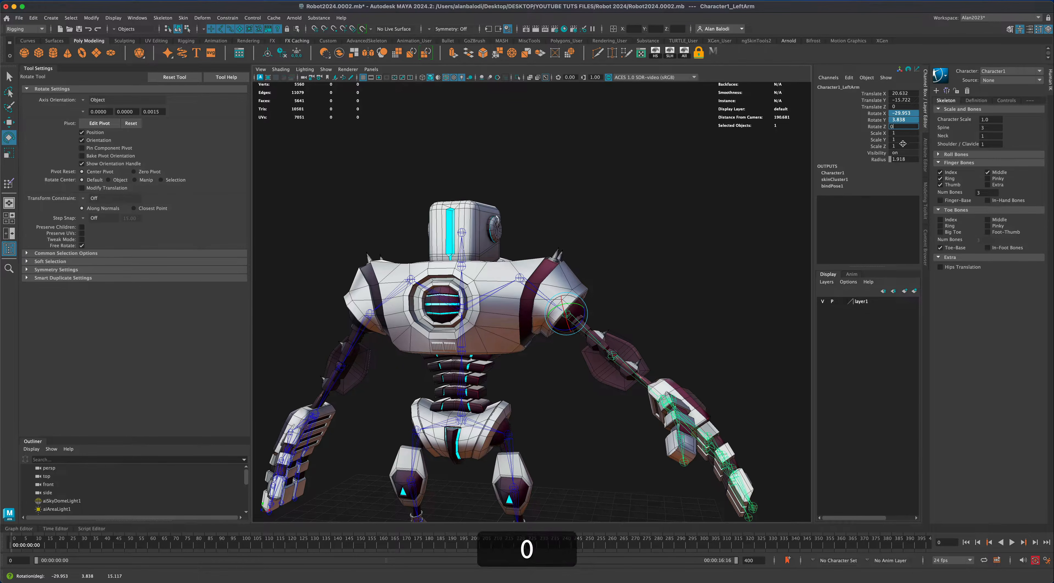
pyautogui.press('Return')
# - Test how the left forearm deforms by freely rotating its joint, then undo the rotation
pyautogui.keyDown('alt'); pyautogui.moveTo(649, 364); pyautogui.dragTo(716, 306); pyautogui.keyUp('alt')
pyautogui.click(621, 314)
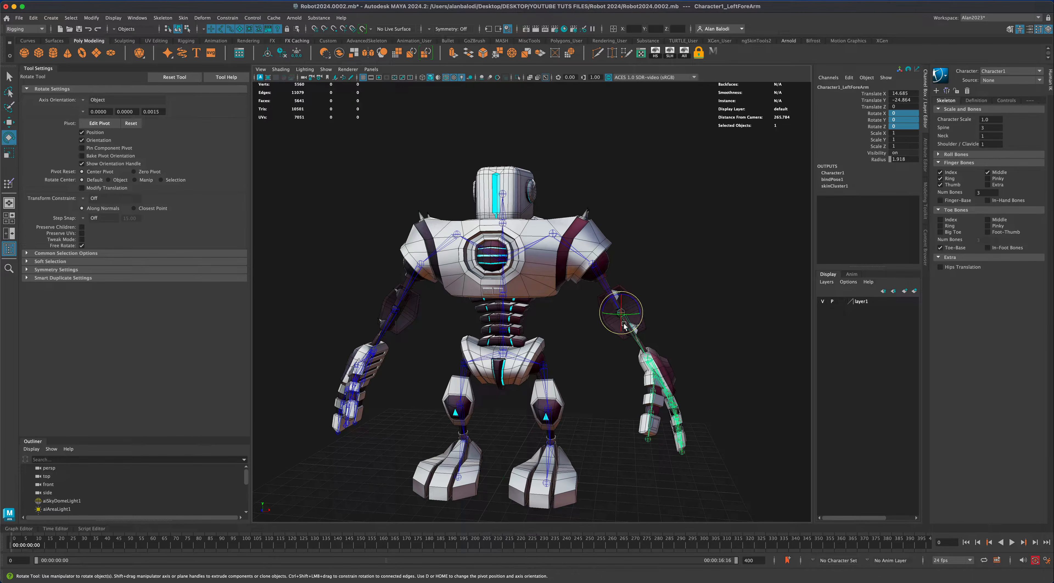
pyautogui.moveTo(622, 315); pyautogui.dragTo(573, 341)
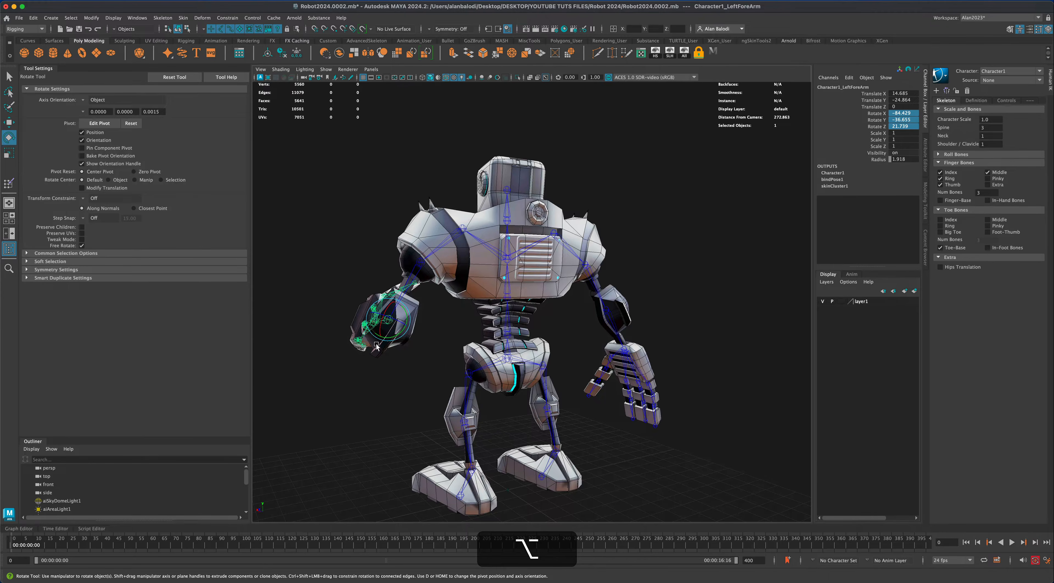
pyautogui.keyDown('alt'); pyautogui.moveTo(455, 369); pyautogui.dragTo(604, 418); pyautogui.keyUp('alt')
pyautogui.press('alt+super+z')
# - Test the left thumb's base joint by rotating it freely, then undo the rotation
pyautogui.keyDown('alt'); pyautogui.moveTo(696, 438); pyautogui.dragTo(675, 392, button='middle'); pyautogui.keyUp('alt')
pyautogui.keyDown('alt'); pyautogui.moveTo(676, 391); pyautogui.dragTo(642, 384); pyautogui.keyUp('alt')
pyautogui.keyDown('alt'); pyautogui.moveTo(642, 385); pyautogui.dragTo(653, 415, button='right'); pyautogui.keyUp('alt')
pyautogui.keyDown('alt'); pyautogui.moveTo(591, 377); pyautogui.dragTo(602, 365, button='middle'); pyautogui.keyUp('alt')
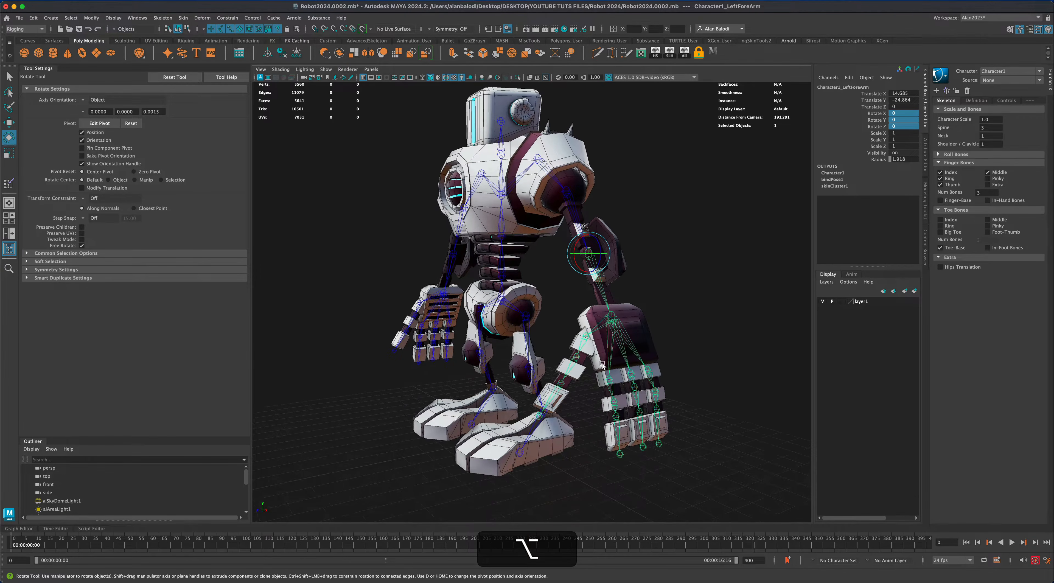
pyautogui.click(583, 344)
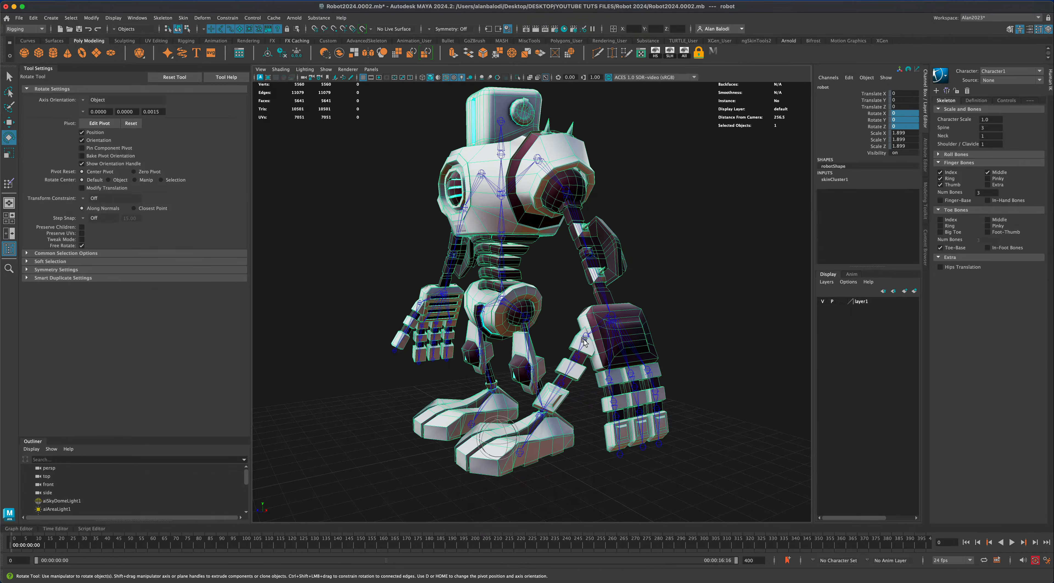
pyautogui.click(584, 342)
pyautogui.moveTo(584, 341); pyautogui.dragTo(584, 328)
pyautogui.press('super+z')
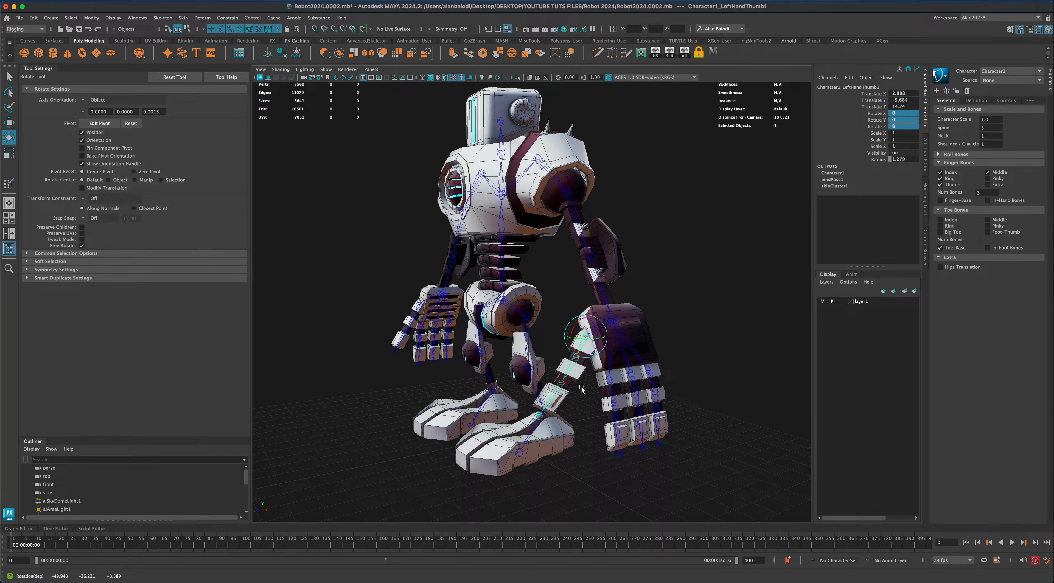
# - Test-rotate the second and third joints of the left thumb, undoing each rotation
pyautogui.click(574, 348)
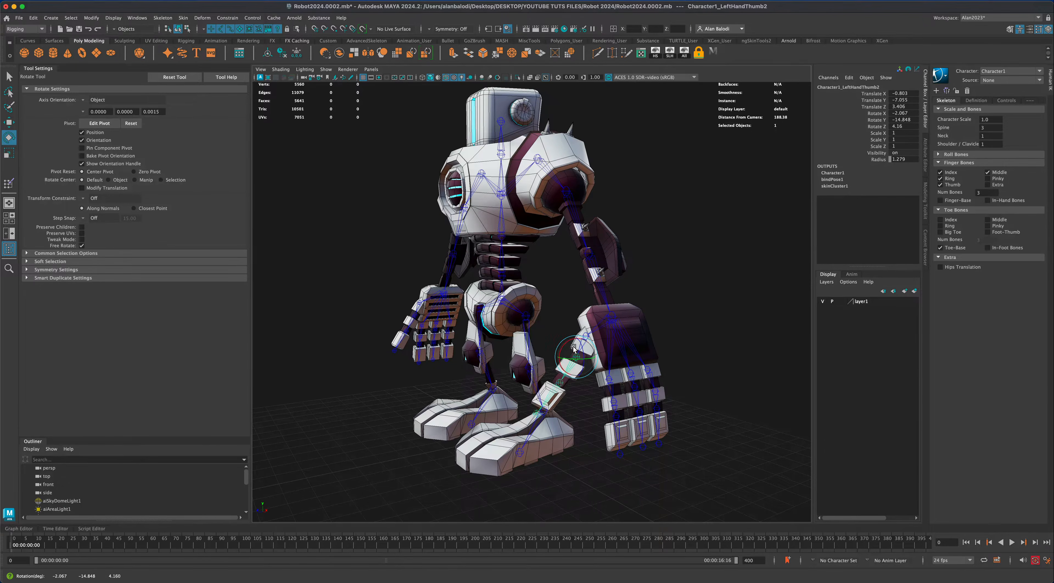
pyautogui.moveTo(574, 348); pyautogui.dragTo(602, 351)
pyautogui.press('super+z')
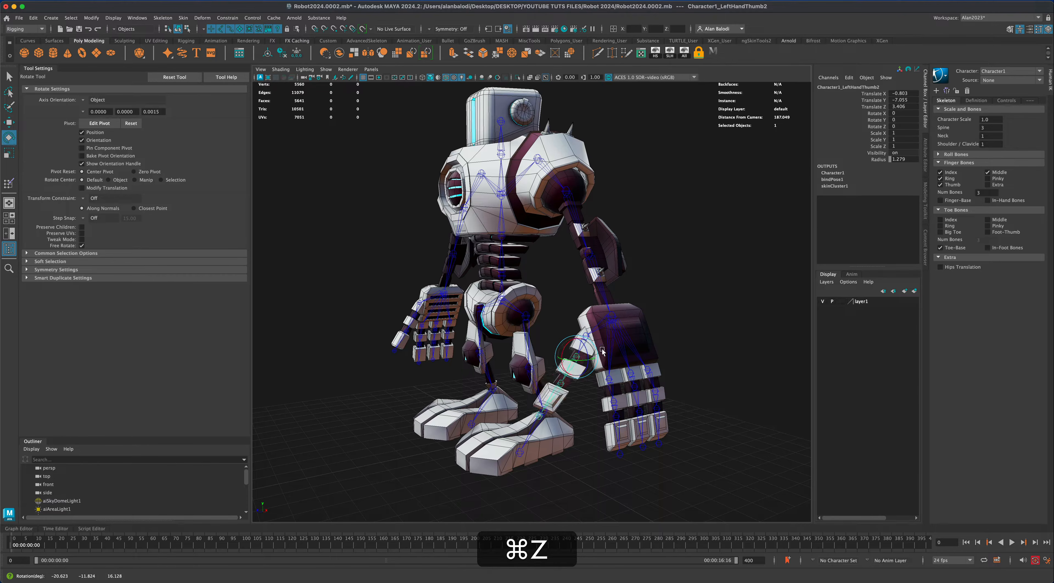
pyautogui.click(561, 383)
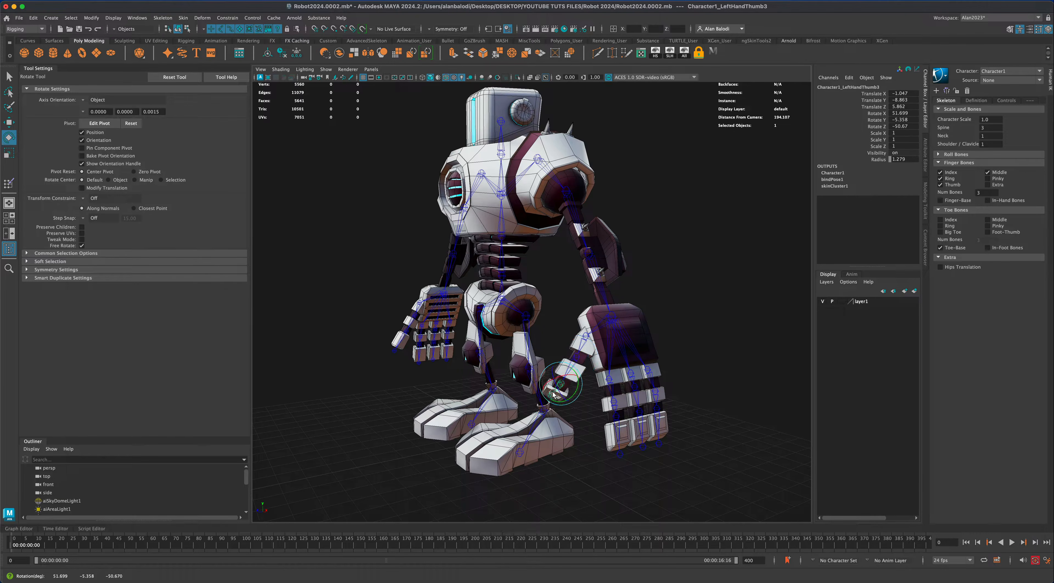
pyautogui.press('super+z')
# - Save the scene with the left hand back in its bind pose
pyautogui.keyDown('alt'); pyautogui.moveTo(584, 428); pyautogui.dragTo(565, 384, button='middle'); pyautogui.keyUp('alt')
pyautogui.keyDown('alt'); pyautogui.moveTo(565, 383); pyautogui.dragTo(590, 368, button='right'); pyautogui.keyUp('alt')
pyautogui.keyDown('alt'); pyautogui.moveTo(589, 369); pyautogui.dragTo(520, 354); pyautogui.keyUp('alt')
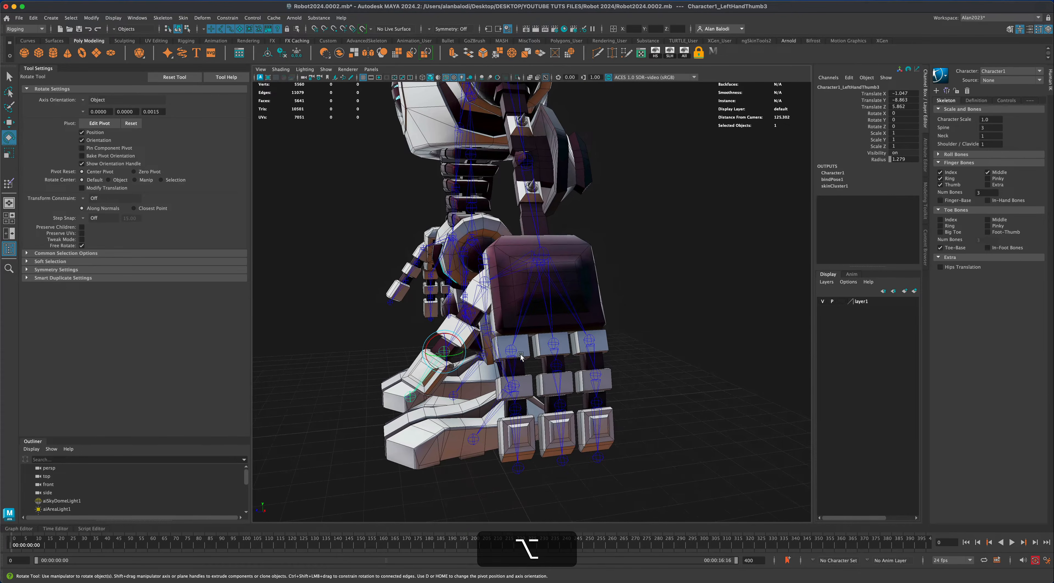
pyautogui.press('super+alt+s')
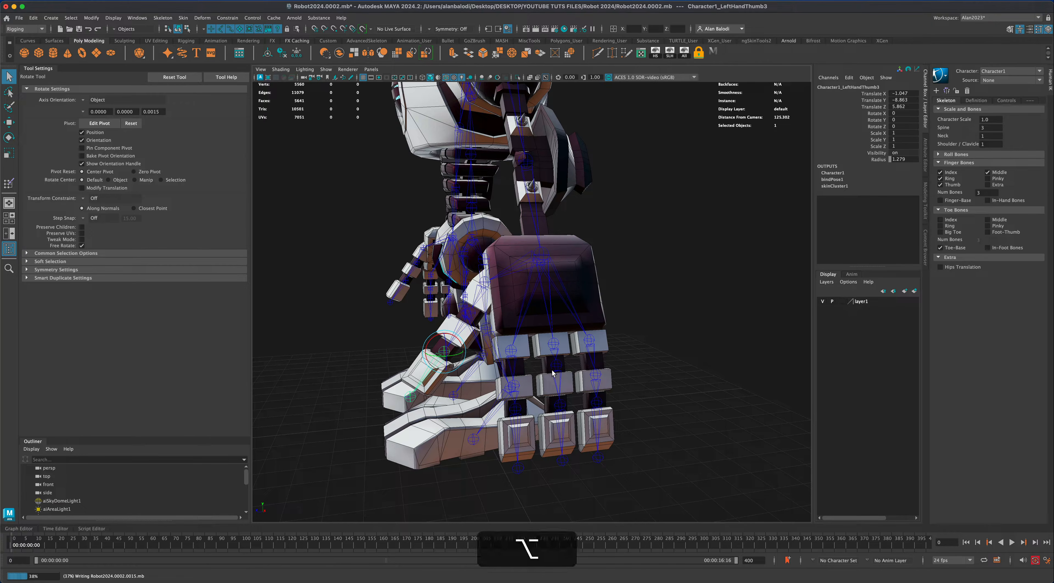
# - Test-rotate the left index finger's base joint to see whether neighbouring fingers follow, then undo the rotations
pyautogui.click(613, 367)
pyautogui.keyDown('alt'); pyautogui.moveTo(607, 383); pyautogui.dragTo(584, 312); pyautogui.keyUp('alt')
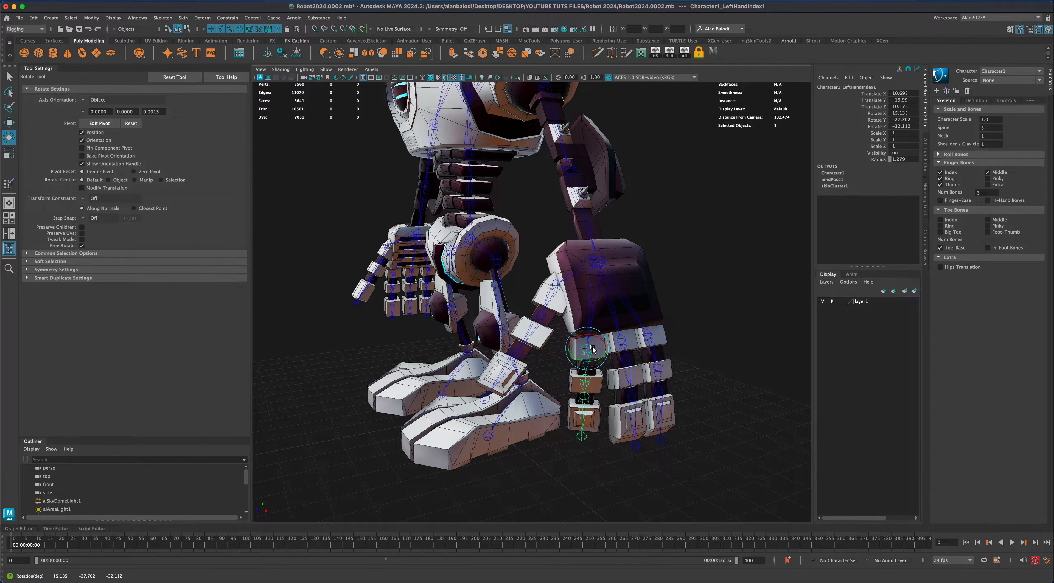
pyautogui.moveTo(594, 349); pyautogui.dragTo(593, 366)
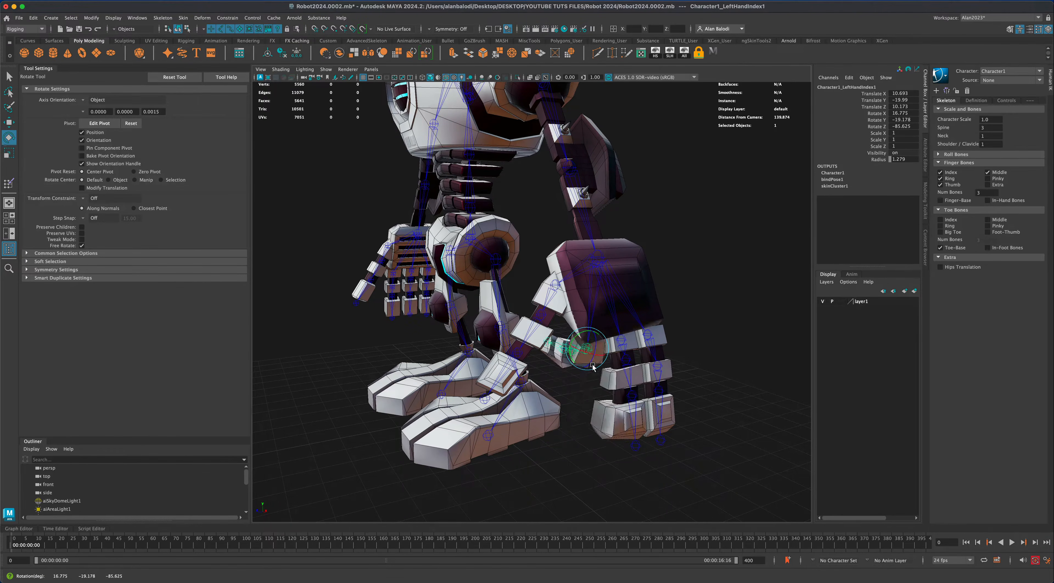
pyautogui.press('super+z')
pyautogui.press('super+z')
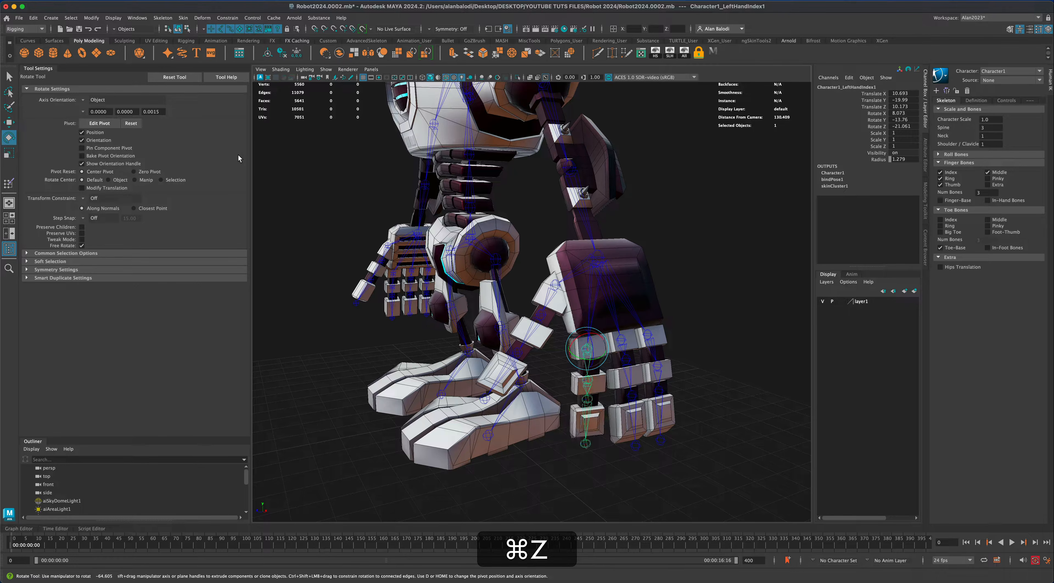
pyautogui.press('super+z')
# - Select all face pieces of the left hand's middle and ring fingers on the robot mesh
pyautogui.click(9, 76)
pyautogui.keyDown('alt'); pyautogui.moveTo(346, 254); pyautogui.dragTo(497, 352); pyautogui.keyUp('alt')
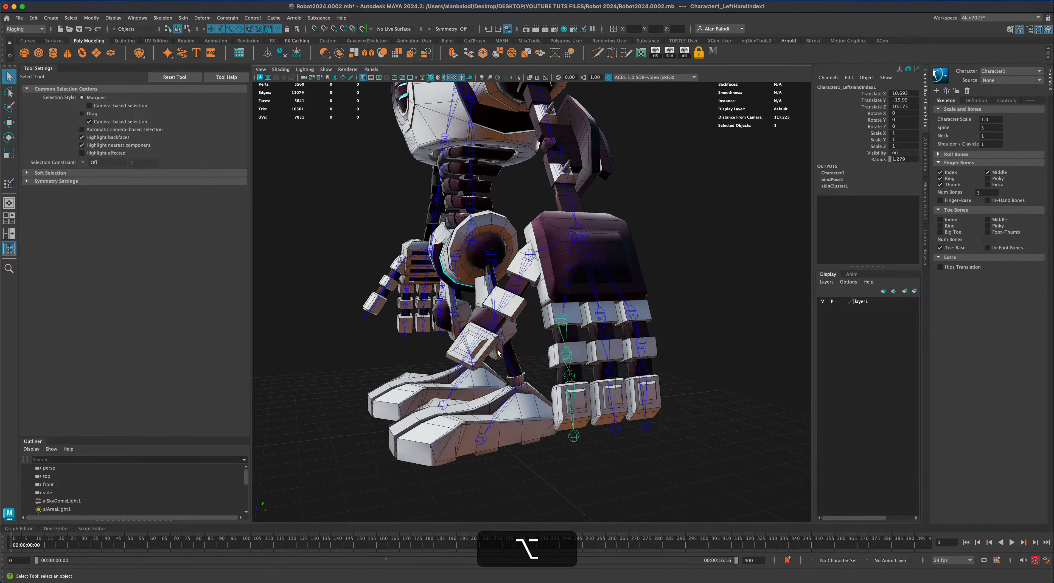
pyautogui.click(578, 356)
pyautogui.keyDown('alt'); pyautogui.moveTo(578, 356); pyautogui.dragTo(553, 371); pyautogui.keyUp('alt')
pyautogui.rightClick(551, 374)
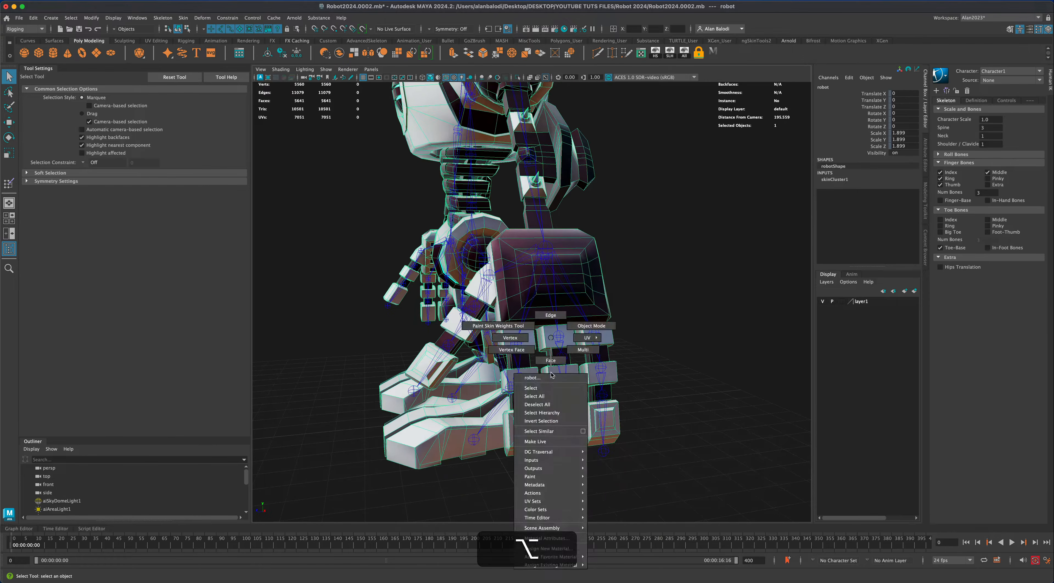
pyautogui.moveTo(552, 364); pyautogui.dragTo(552, 366, button='right')
pyautogui.doubleClick(552, 430)
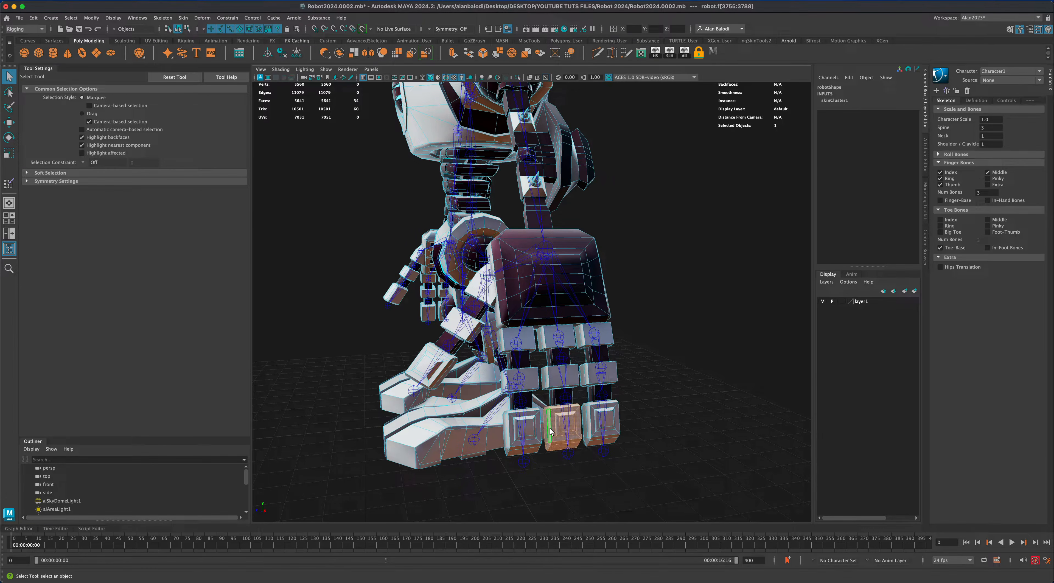
pyautogui.keyDown('shift'); pyautogui.doubleClick(555, 397); pyautogui.keyUp('shift')
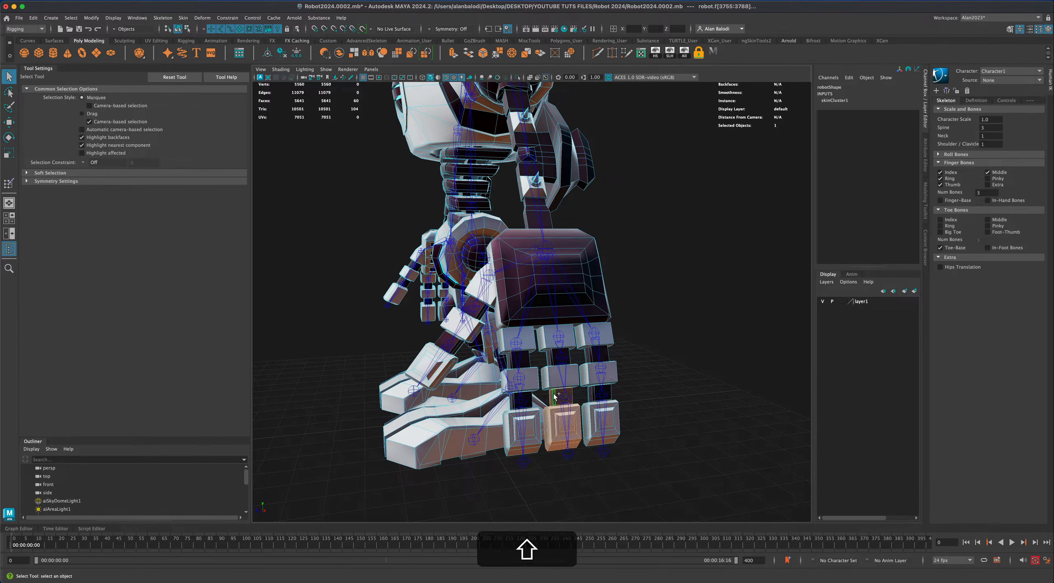
pyautogui.keyDown('shift'); pyautogui.doubleClick(546, 347); pyautogui.keyUp('shift')
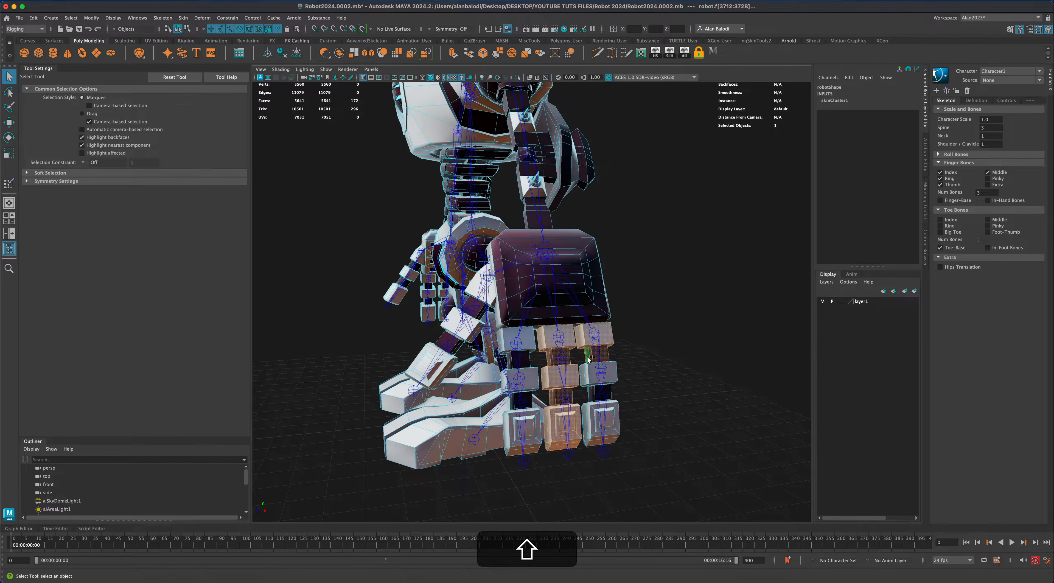
pyautogui.keyDown('shift'); pyautogui.doubleClick(592, 416); pyautogui.keyUp('shift')
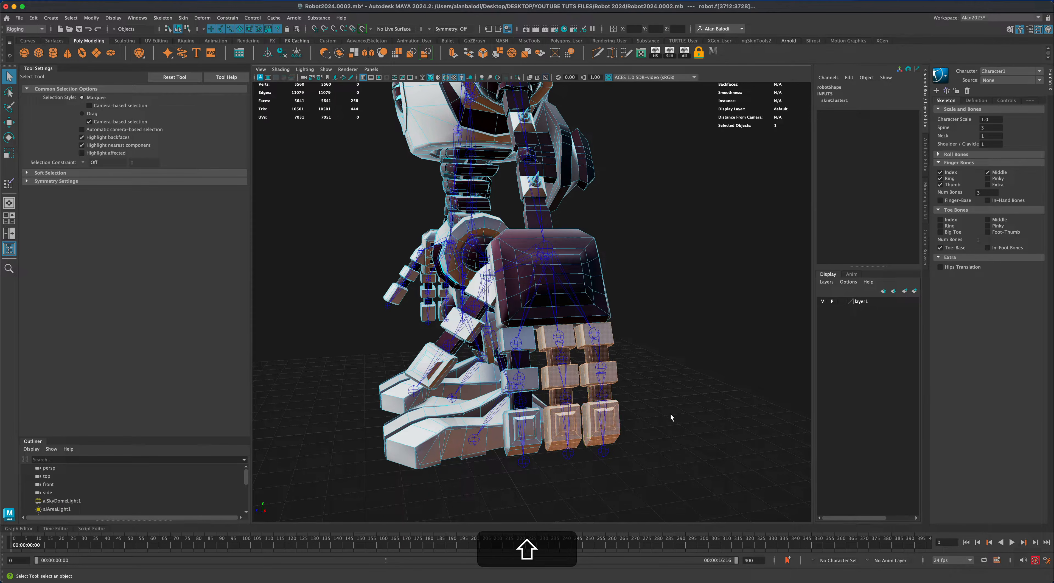
pyautogui.keyDown('alt'); pyautogui.keyDown('shift'); pyautogui.moveTo(671, 413); pyautogui.dragTo(607, 382); pyautogui.keyUp('shift'); pyautogui.keyUp('alt')
# - With Paint Skin Weights in Replace mode, flood the selected fingers' LeftHandIndex1 influence with value 0
pyautogui.click(8, 185)
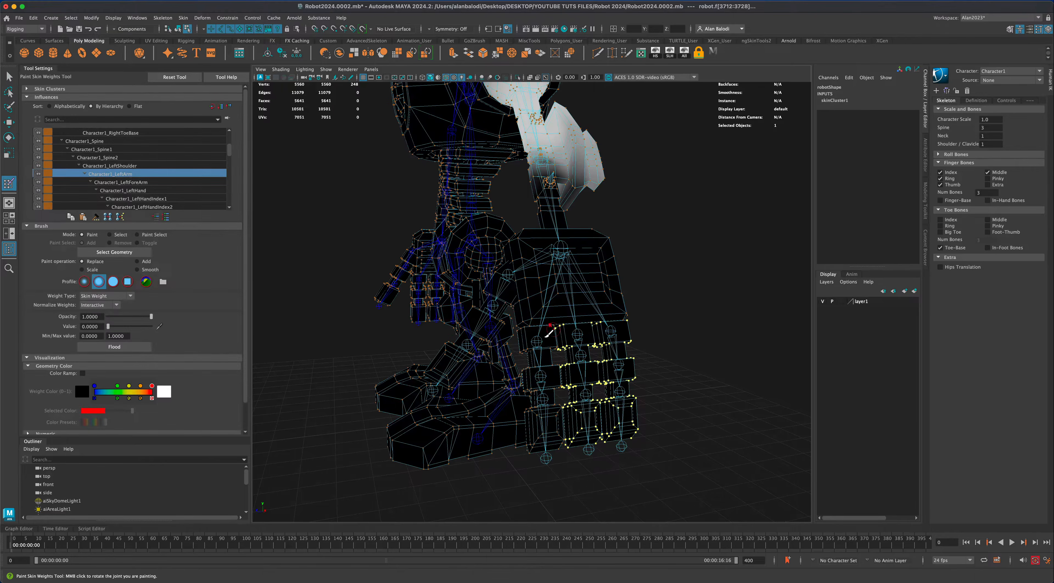
pyautogui.rightClick(539, 340)
pyautogui.click(545, 319)
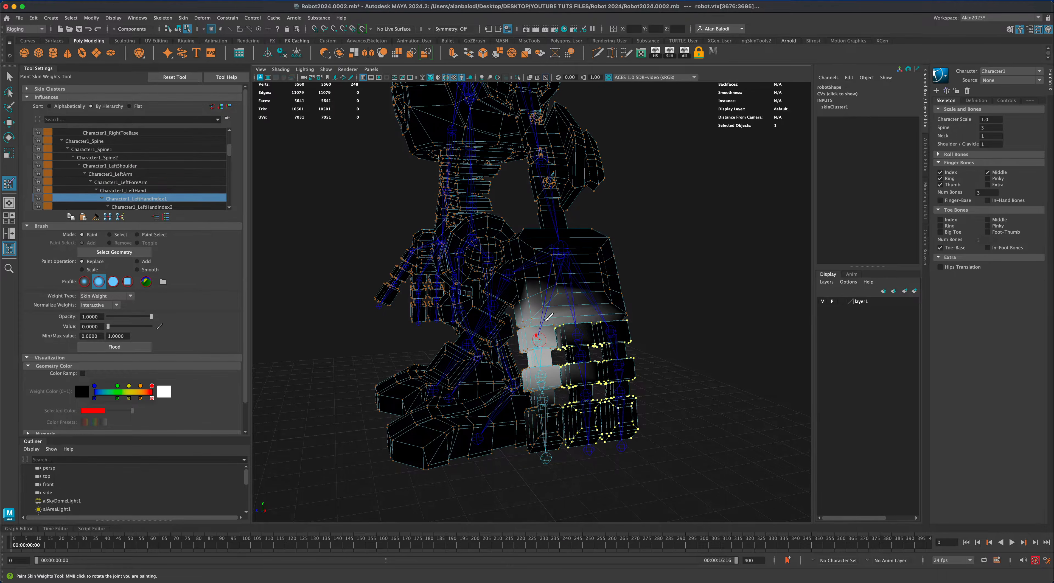
pyautogui.click(134, 347)
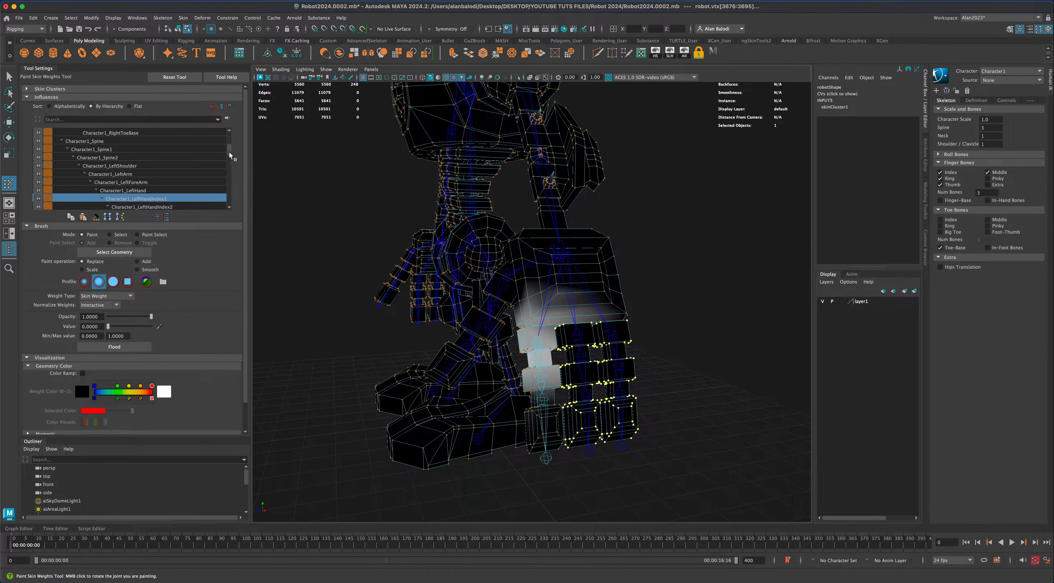
# - Flood the selected fingers with weight 0 for the LeftHandIndex2, LeftHandIndex3 and LeftHandIndex4 influences
pyautogui.scroll(-5, 221, 161)
pyautogui.click(164, 165)
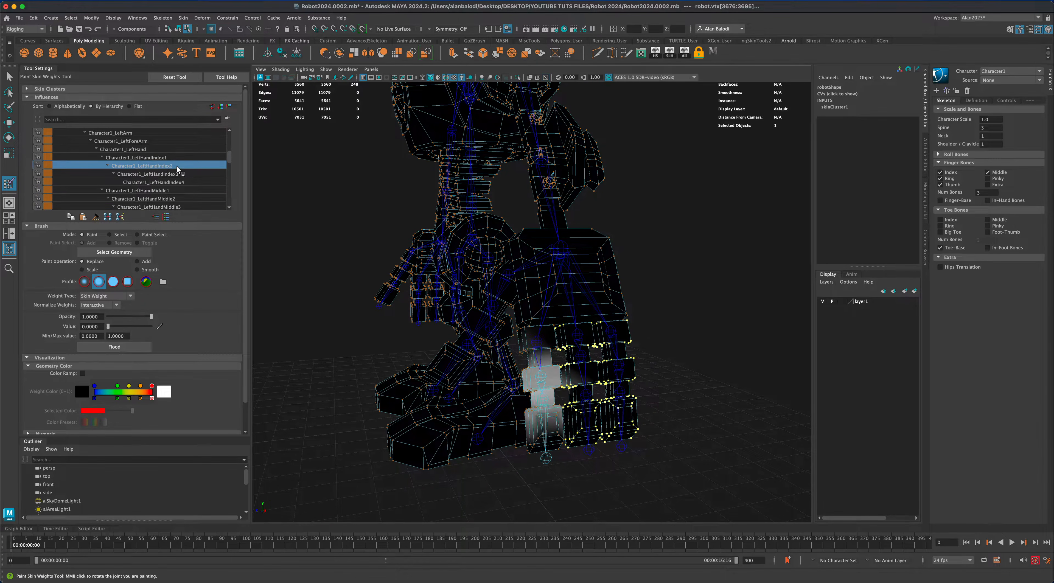
pyautogui.click(129, 346)
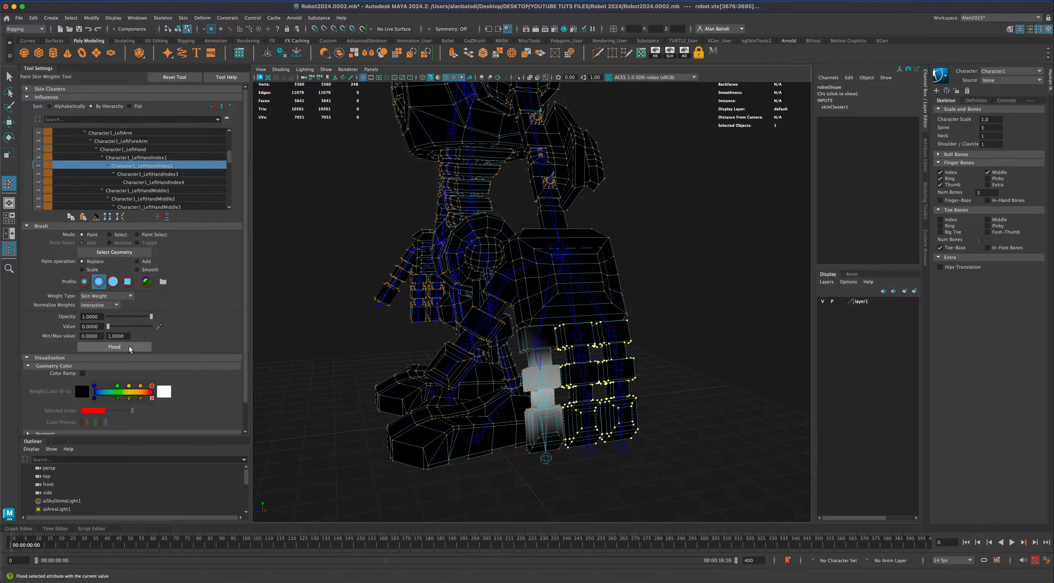
pyautogui.click(177, 174)
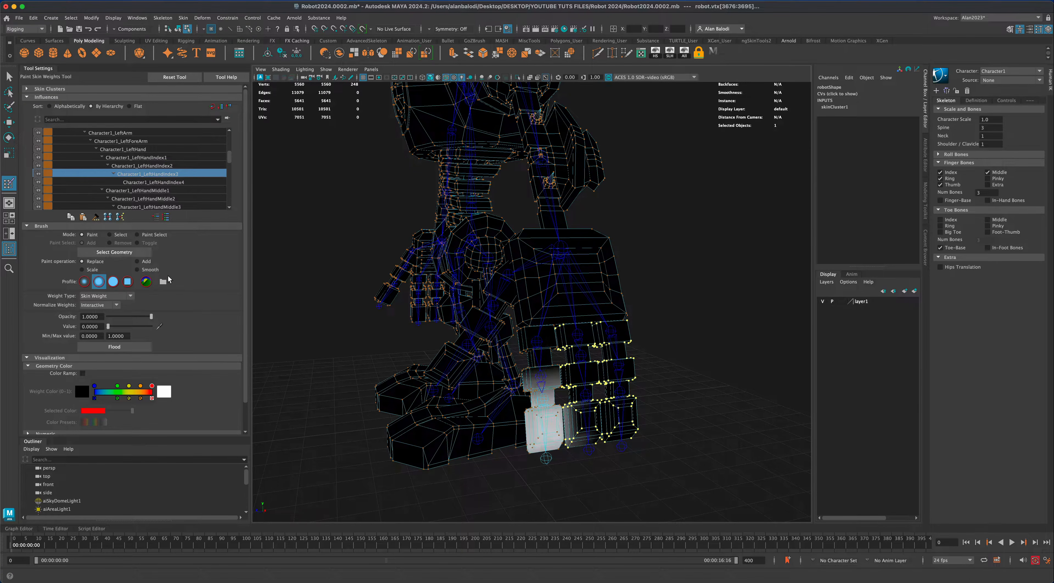
pyautogui.click(131, 347)
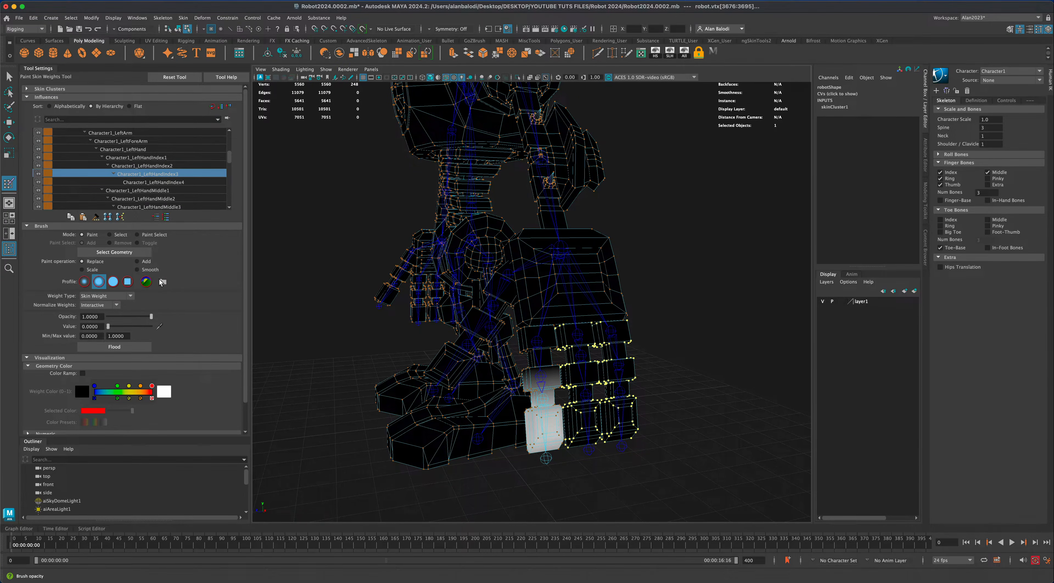
pyautogui.click(188, 185)
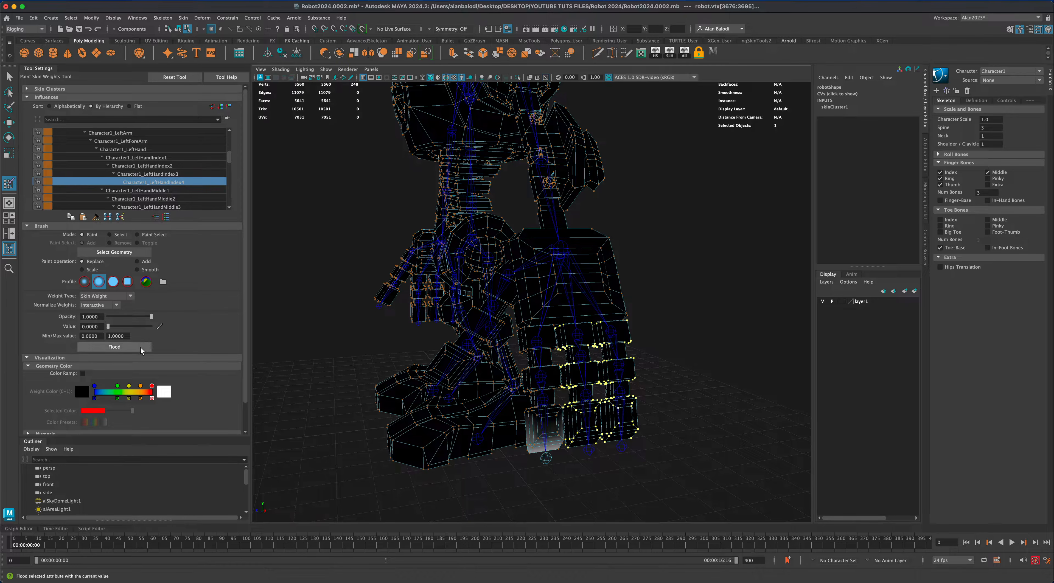
# - Return to object mode, test-rotate the left index finger's base joint about -82° in Z, and undo the rotation
pyautogui.click(9, 78)
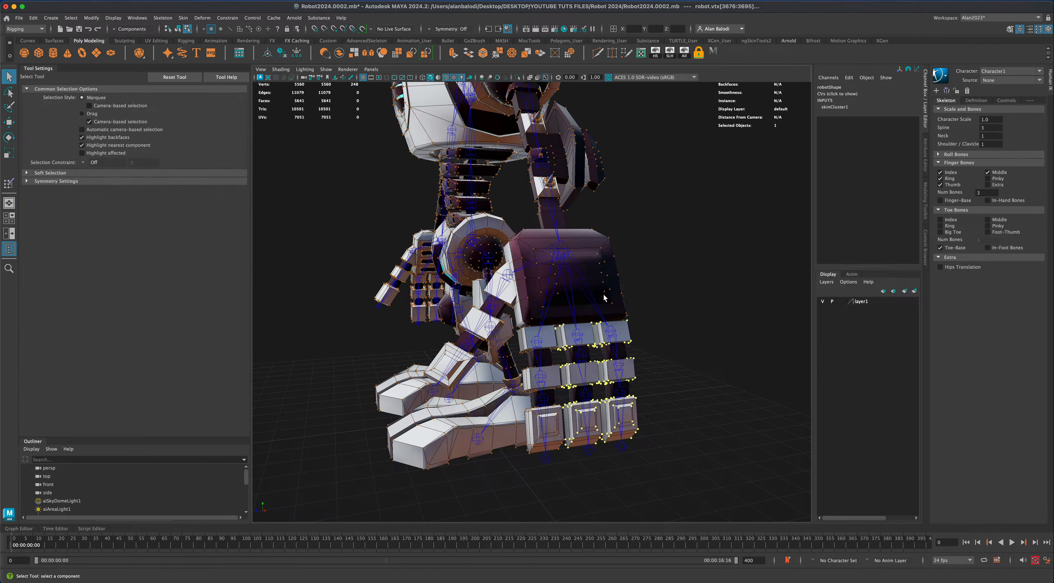
pyautogui.moveTo(534, 343)
pyautogui.mouseDown(button='right')
pyautogui.moveTo(606, 303)
pyautogui.moveTo(692, 309)
pyautogui.mouseUp(button='right')
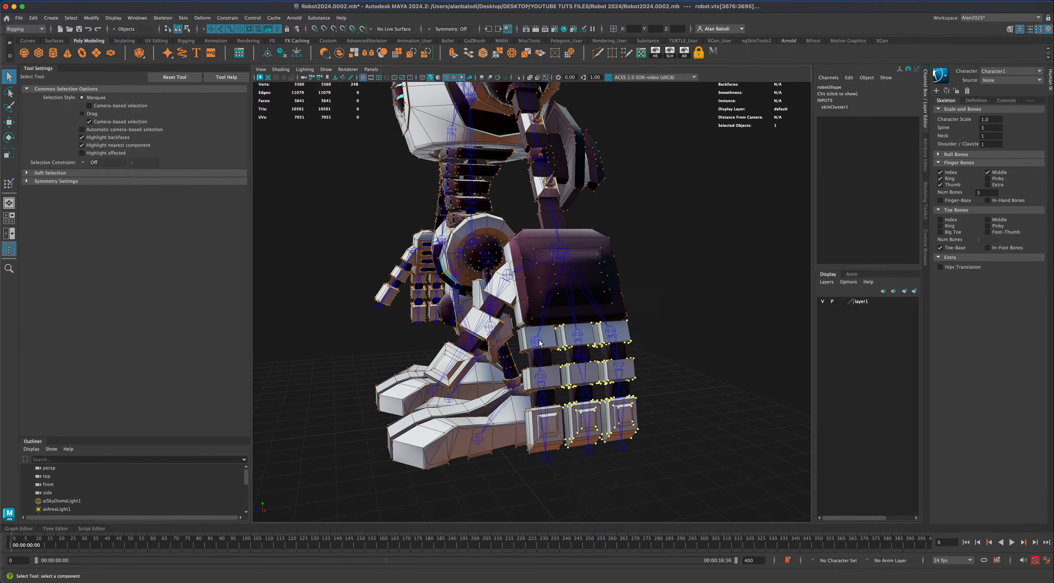
pyautogui.click(539, 342)
pyautogui.press('e')
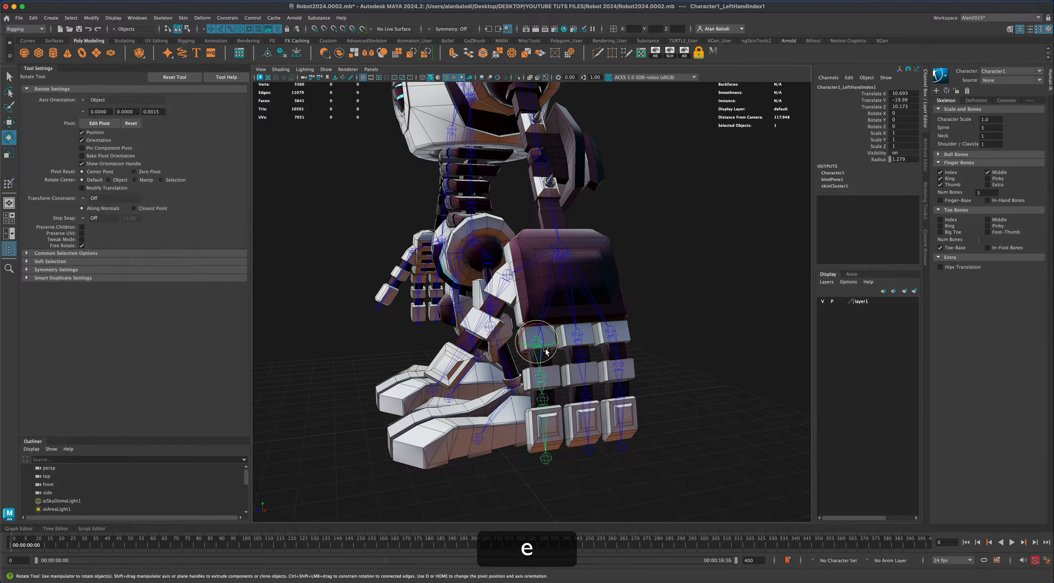
pyautogui.moveTo(545, 343)
pyautogui.mouseDown()
pyautogui.moveTo(537, 308)
pyautogui.moveTo(542, 356)
pyautogui.mouseUp()
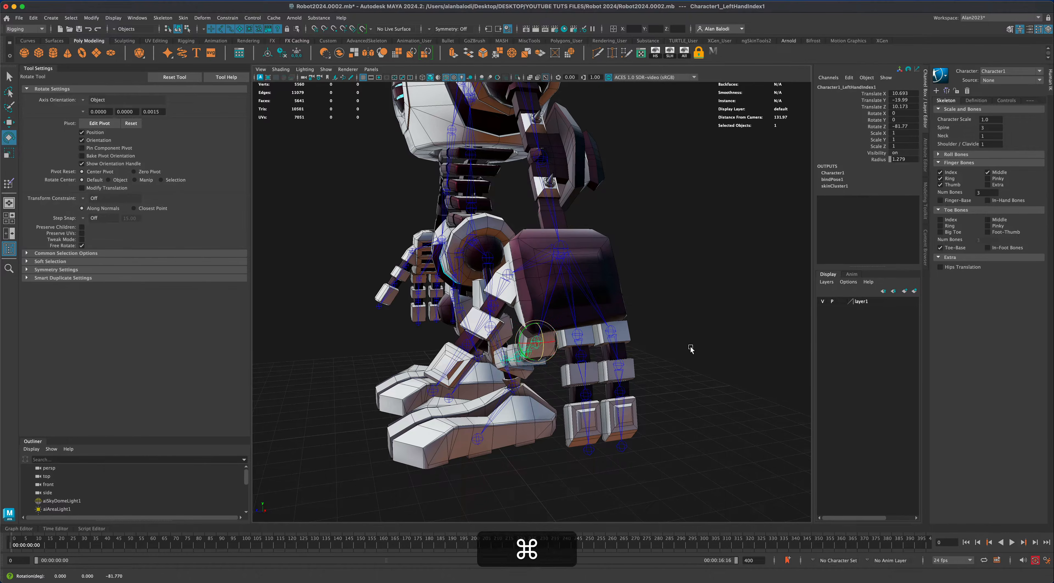
pyautogui.press('super+z')
pyautogui.press('alt+super+z')
# - Rotate the left index finger's base joint about -47° in Z and examine its knuckle segments up close
pyautogui.scroll(-3, 678, 365)
pyautogui.keyDown('alt'); pyautogui.moveTo(678, 366); pyautogui.dragTo(671, 334); pyautogui.keyUp('alt')
pyautogui.moveTo(568, 343); pyautogui.dragTo(605, 363)
pyautogui.scroll(3, 553, 361)
pyautogui.scroll(-3, 684, 337)
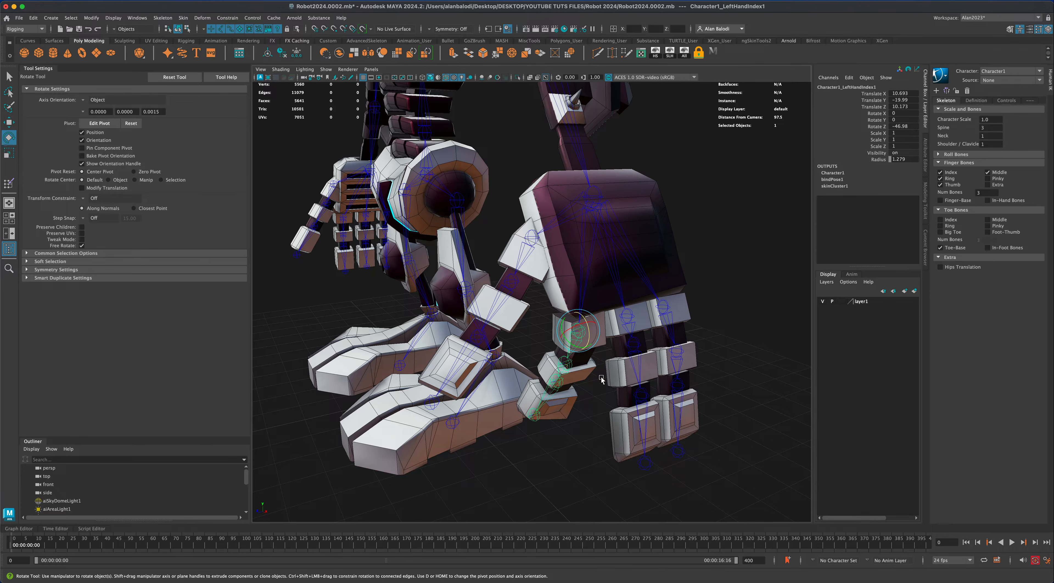
pyautogui.scroll(3, 573, 366)
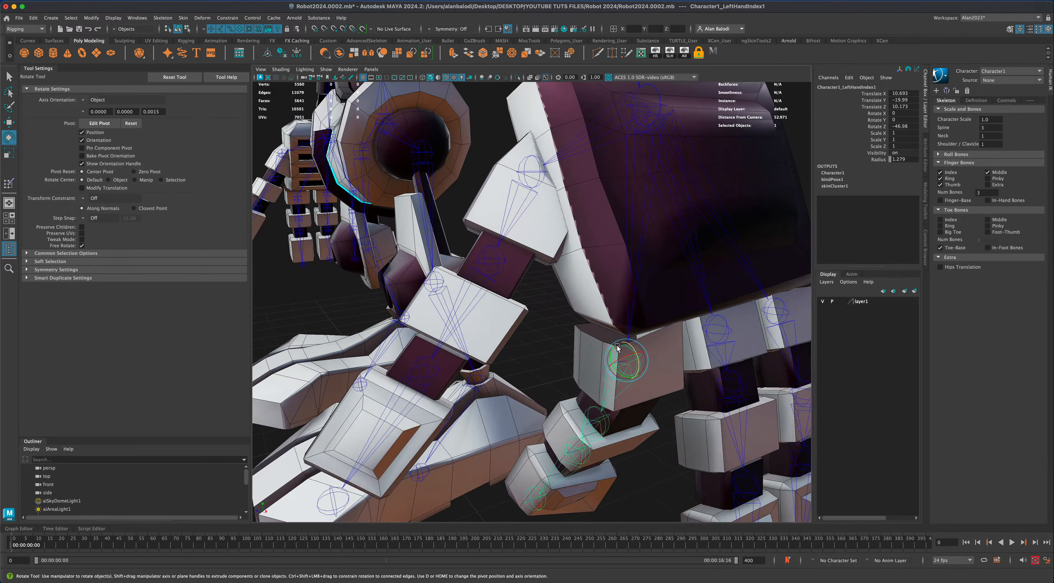
# - Undo the rotation of the left index finger's base joint
pyautogui.press('alt+super+z')
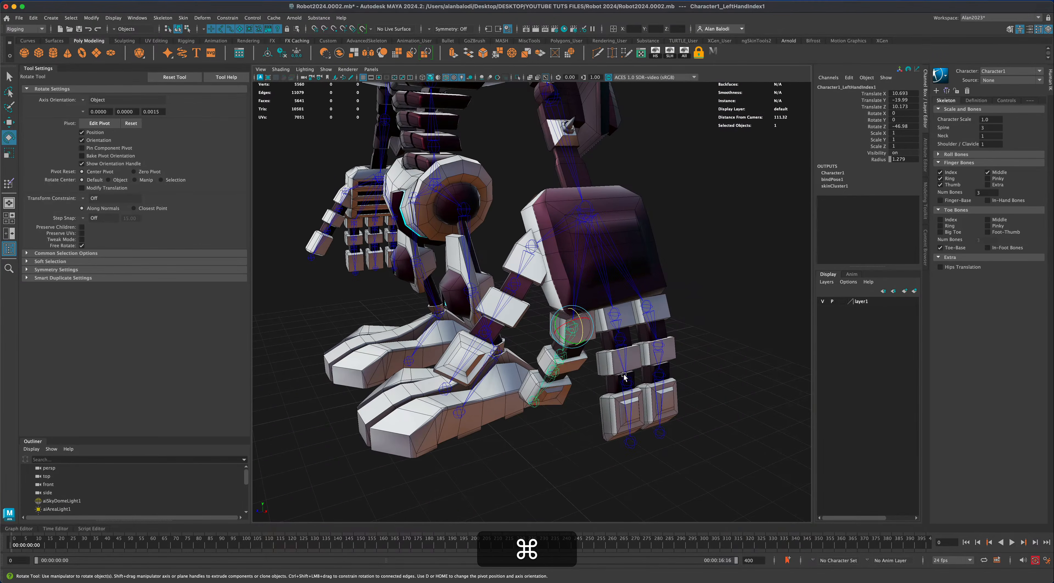
pyautogui.press('super+z')
pyautogui.press('alt+super+z')
pyautogui.keyDown('alt'); pyautogui.moveTo(720, 360); pyautogui.dragTo(721, 358, button='middle'); pyautogui.keyUp('alt')
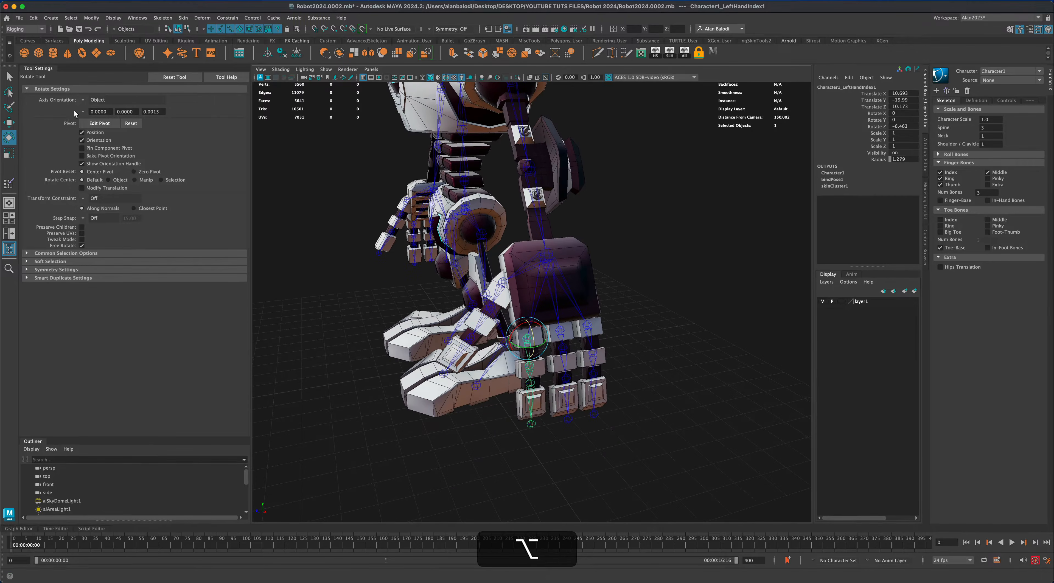
# - Test-rotate the left middle finger's base joint in Z and undo the rotation
pyautogui.click(9, 76)
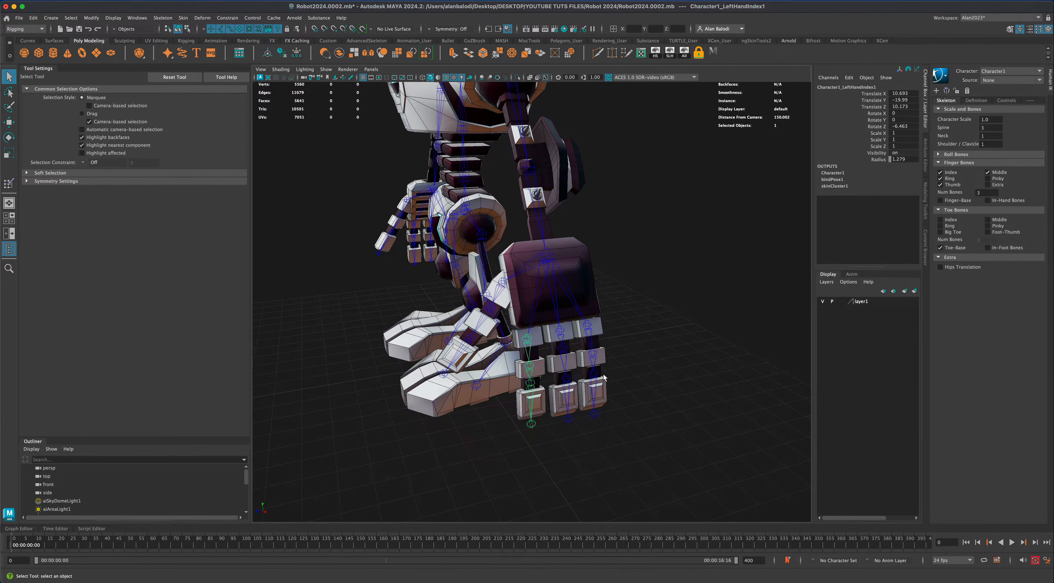
pyautogui.click(561, 333)
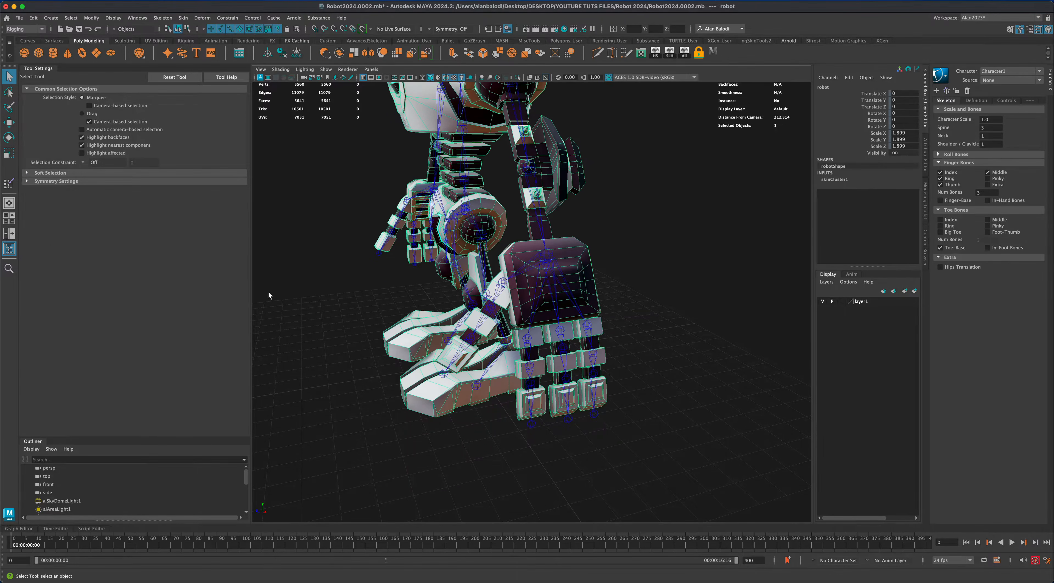
pyautogui.click(561, 331)
pyautogui.click(9, 138)
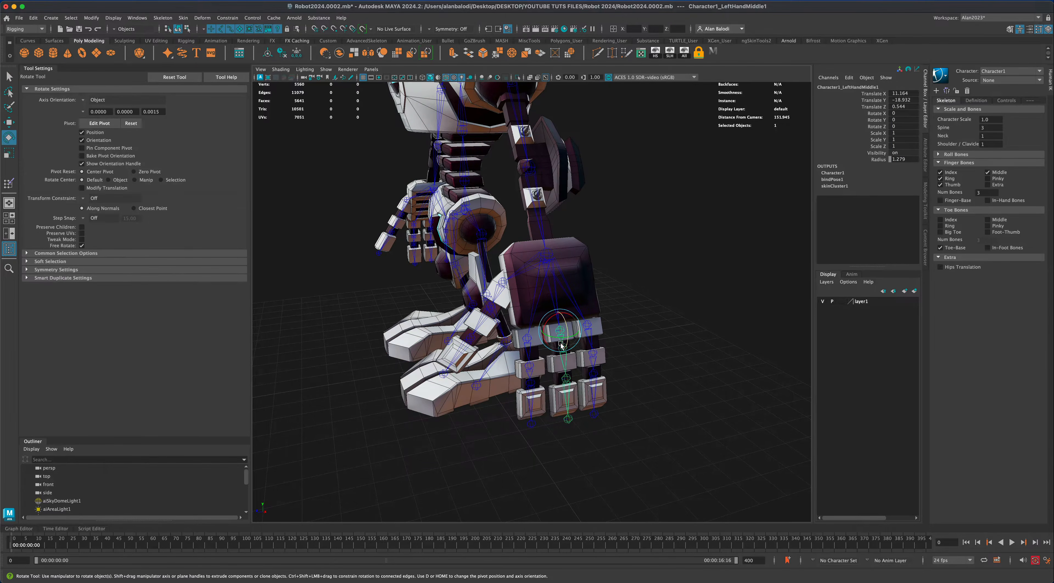
pyautogui.moveTo(567, 331); pyautogui.dragTo(450, 266)
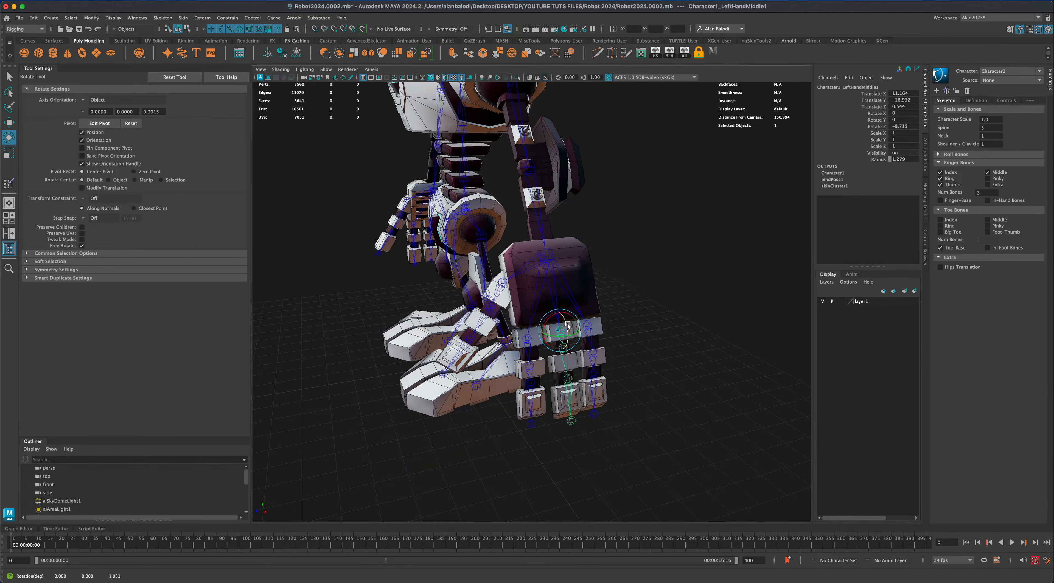
pyautogui.press('super+z')
# - In face mode, select all mesh segments of the left index finger, from its base knuckle to the fingertip
pyautogui.click(10, 77)
pyautogui.keyDown('alt'); pyautogui.moveTo(541, 292); pyautogui.dragTo(549, 250, button='middle'); pyautogui.keyUp('alt')
pyautogui.keyDown('alt'); pyautogui.moveTo(548, 251); pyautogui.dragTo(511, 344, button='right'); pyautogui.keyUp('alt')
pyautogui.click(553, 298)
pyautogui.moveTo(555, 295); pyautogui.dragTo(555, 316, button='right')
pyautogui.doubleClick(548, 293)
pyautogui.keyDown('shift'); pyautogui.doubleClick(548, 314); pyautogui.keyUp('shift')
pyautogui.keyDown('shift'); pyautogui.doubleClick(550, 339); pyautogui.keyUp('shift')
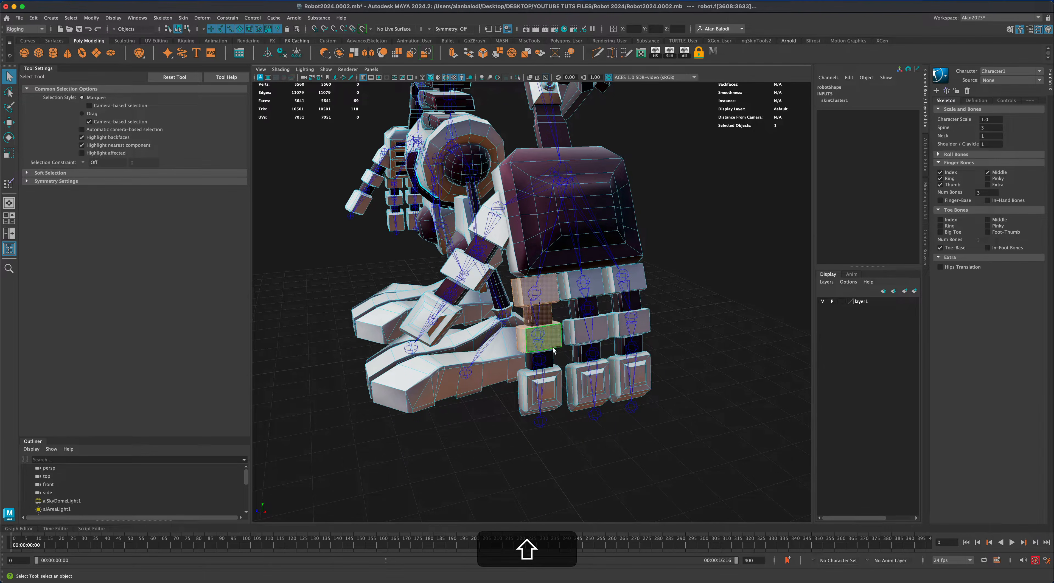
pyautogui.keyDown('shift'); pyautogui.doubleClick(544, 361); pyautogui.keyUp('shift')
pyautogui.keyDown('shift'); pyautogui.doubleClick(555, 381); pyautogui.keyUp('shift')
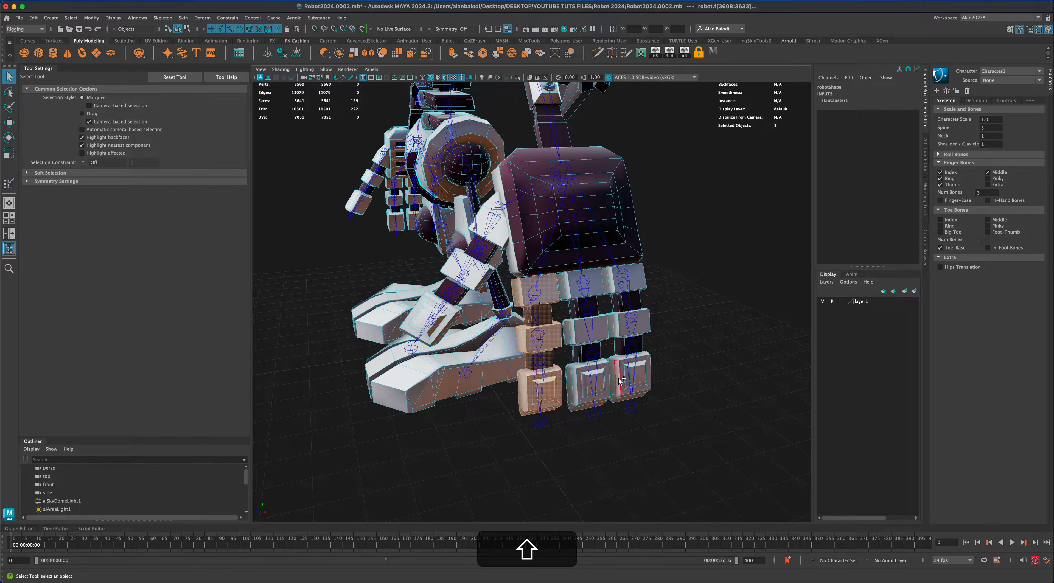
# - Add all mesh segments of the left ring finger to the face selection
pyautogui.keyDown('shift'); pyautogui.doubleClick(619, 380); pyautogui.keyUp('shift')
pyautogui.keyDown('shift'); pyautogui.doubleClick(621, 347); pyautogui.keyUp('shift')
pyautogui.keyDown('shift'); pyautogui.doubleClick(619, 328); pyautogui.keyUp('shift')
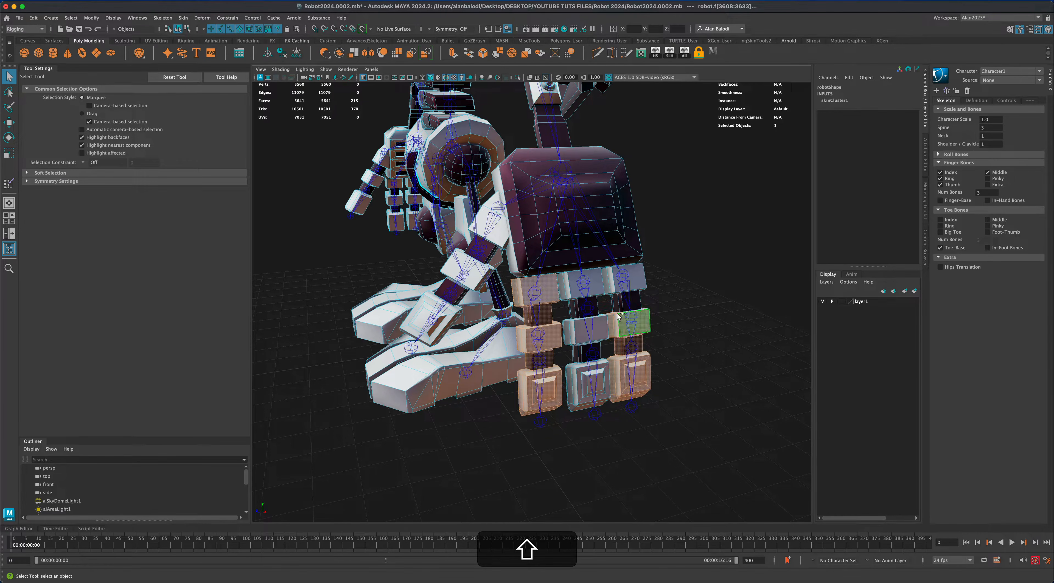
pyautogui.keyDown('shift'); pyautogui.doubleClick(615, 289); pyautogui.keyUp('shift')
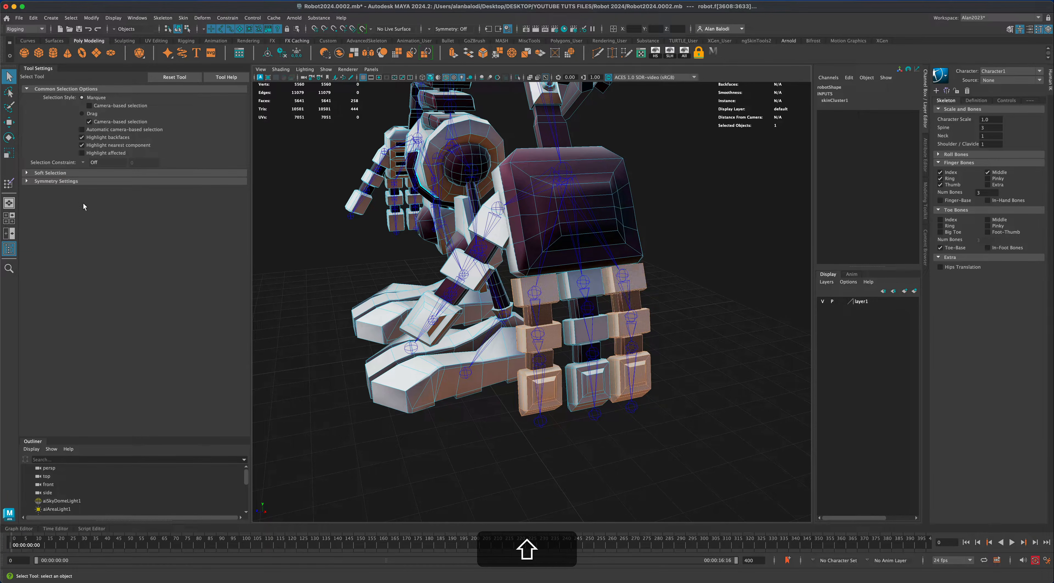
# - With Paint Skin Weights in Replace mode, flood the LeftHandMiddle1 influence with value 0 on the selected index and ring fingers
pyautogui.click(12, 185)
pyautogui.moveTo(591, 280); pyautogui.dragTo(594, 260, button='right')
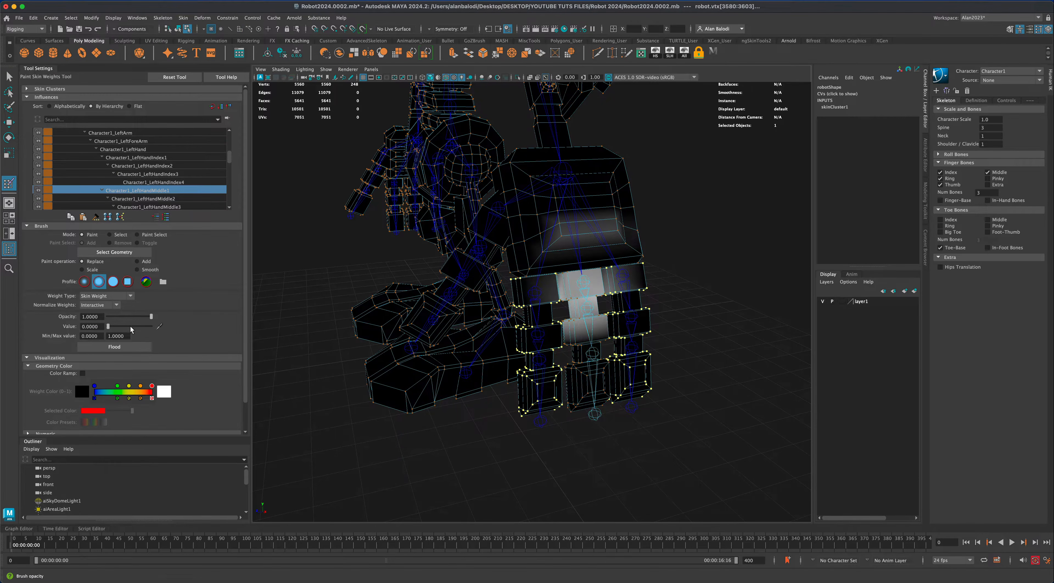
pyautogui.click(127, 346)
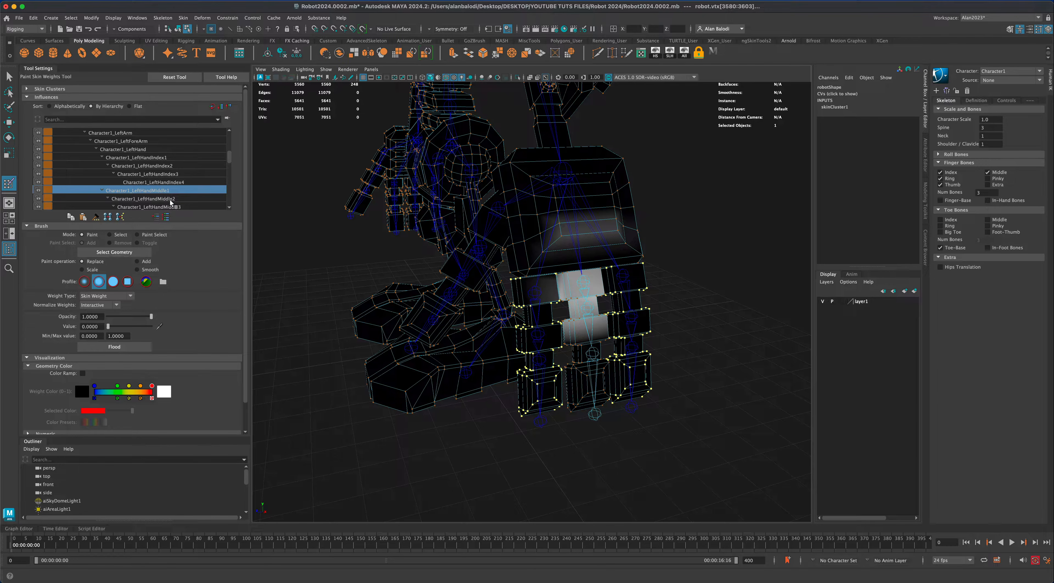
# - Flood the selected index and ring fingers with weight 0 for the LeftHandMiddle2, LeftHandMiddle3 and LeftHandMiddle4 influences
pyautogui.click(171, 199)
pyautogui.click(127, 347)
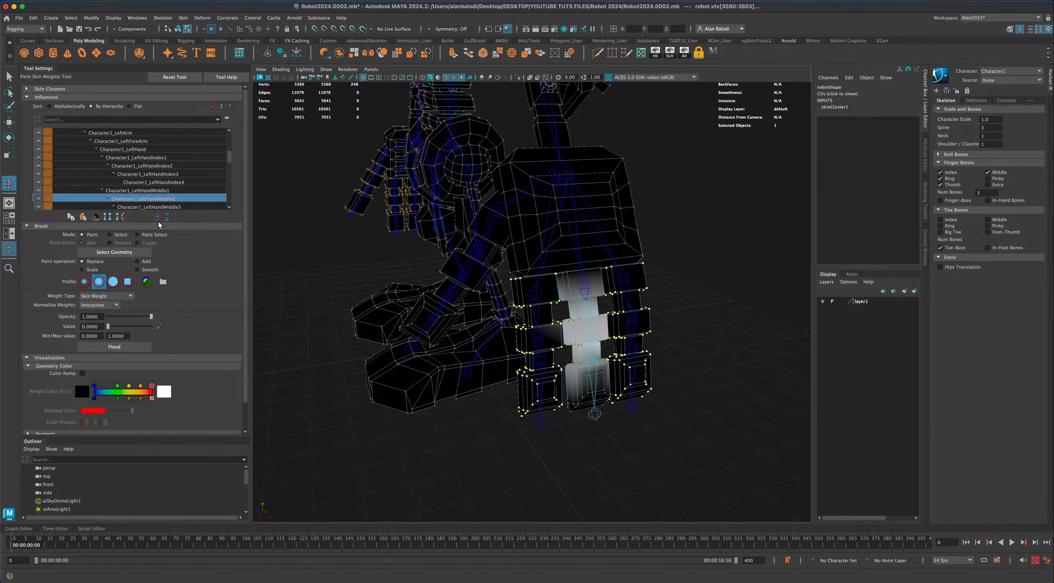
pyautogui.click(166, 206)
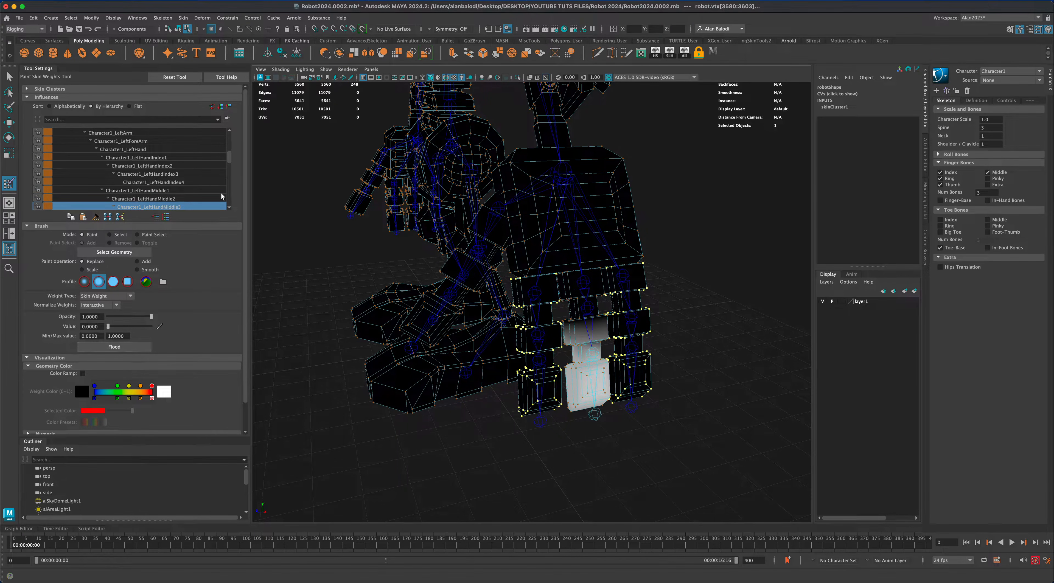
pyautogui.moveTo(231, 164); pyautogui.dragTo(231, 169)
pyautogui.click(186, 175)
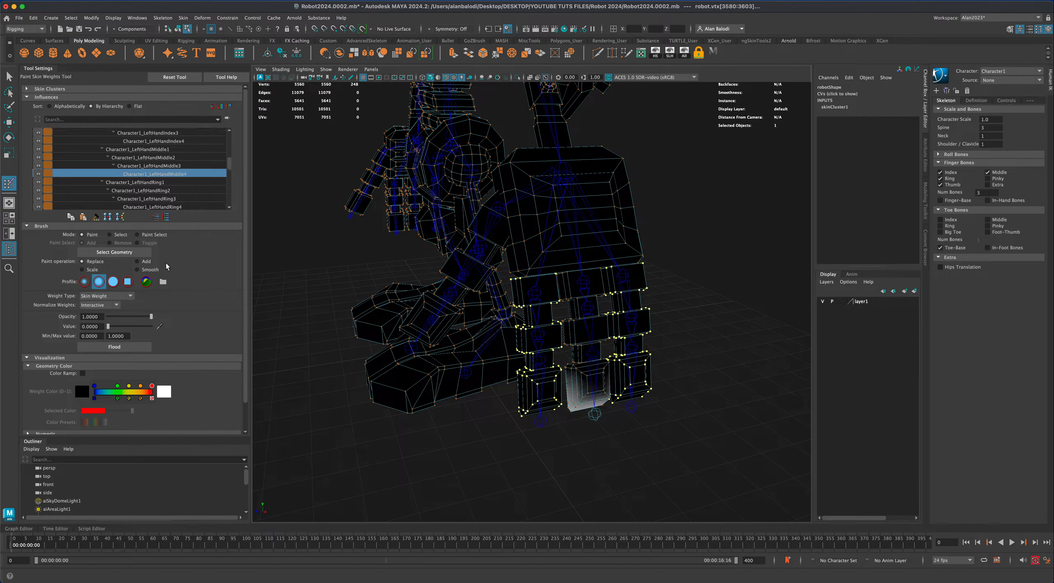
# - In object mode, test-rotate the base joints of the left middle and ring fingers in Z, undoing each rotation
pyautogui.press('q')
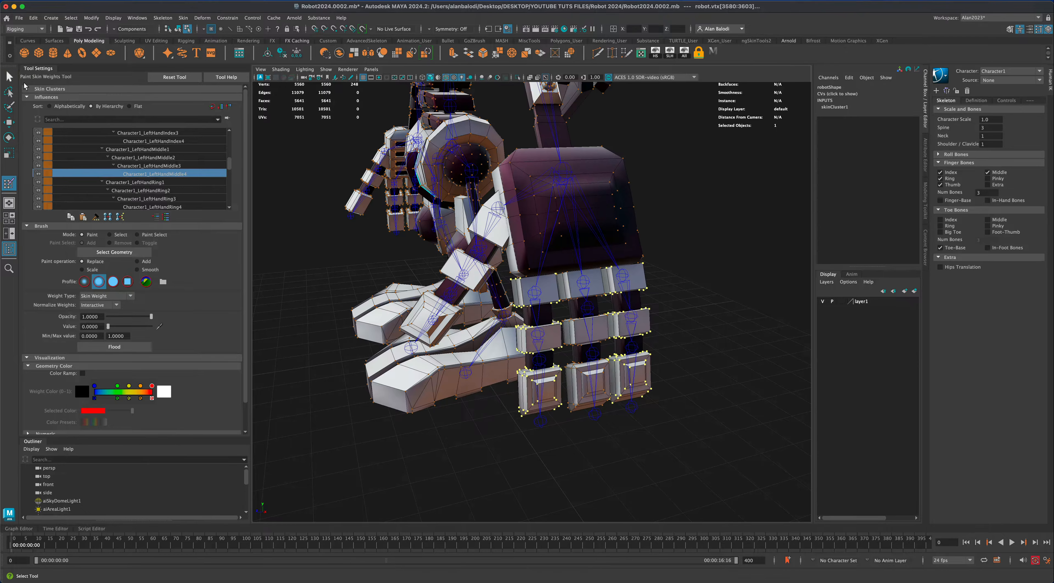
pyautogui.click(586, 281)
pyautogui.moveTo(594, 284); pyautogui.dragTo(591, 283, button='right')
pyautogui.click(586, 287)
pyautogui.press('e')
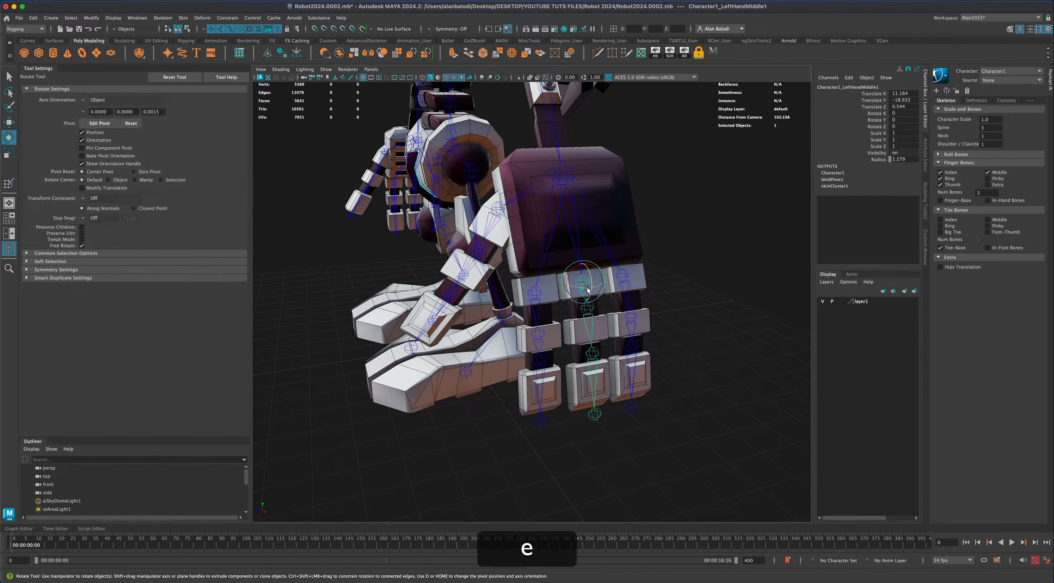
pyautogui.moveTo(592, 283); pyautogui.dragTo(632, 283)
pyautogui.press('super+z')
pyautogui.click(622, 277)
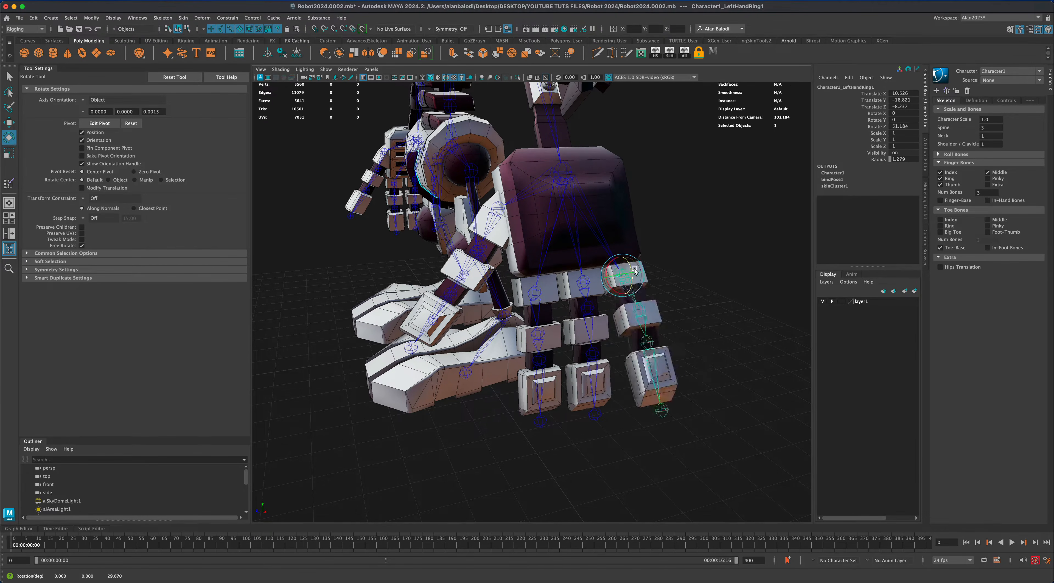
pyautogui.press('super+z')
# - In face mode, select all mesh segments of the left middle finger, from the fingertip to its base knuckle
pyautogui.click(9, 76)
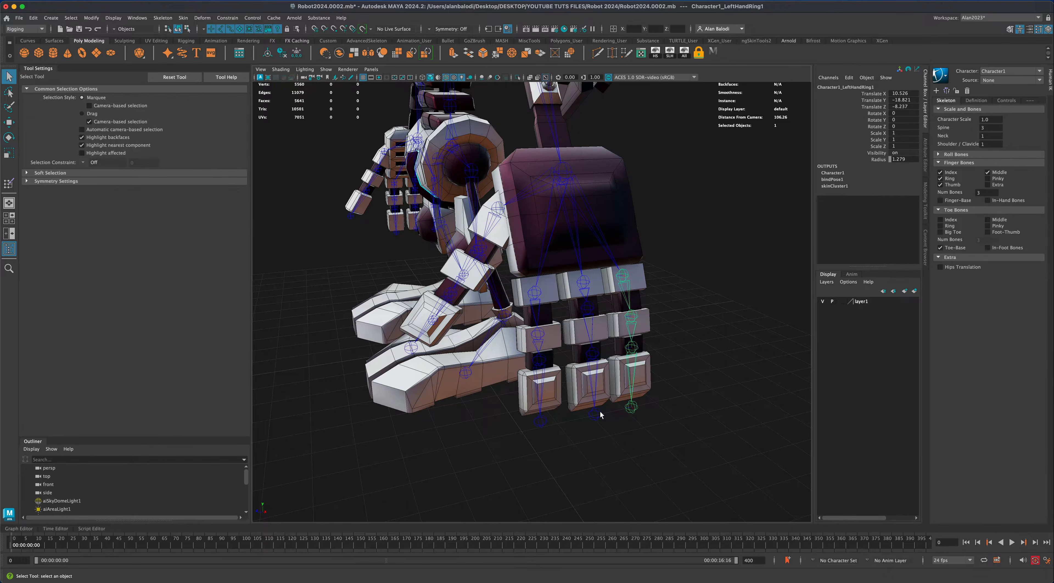
pyautogui.click(586, 391)
pyautogui.rightClick(587, 390)
pyautogui.moveTo(583, 374); pyautogui.dragTo(584, 379, button='right')
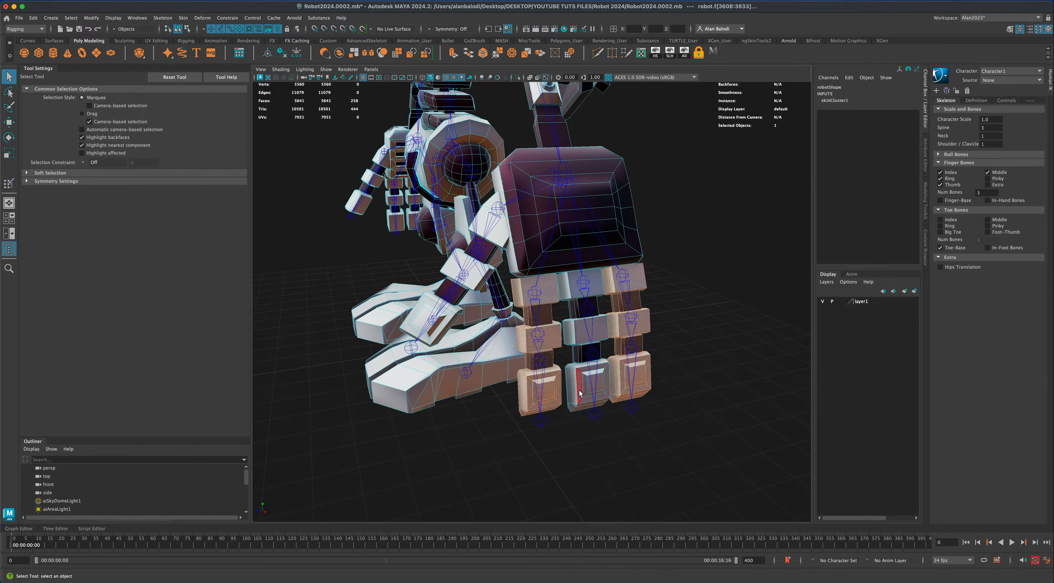
pyautogui.doubleClick(579, 391)
pyautogui.keyDown('shift'); pyautogui.doubleClick(577, 358); pyautogui.keyUp('shift')
pyautogui.keyDown('shift'); pyautogui.doubleClick(574, 337); pyautogui.keyUp('shift')
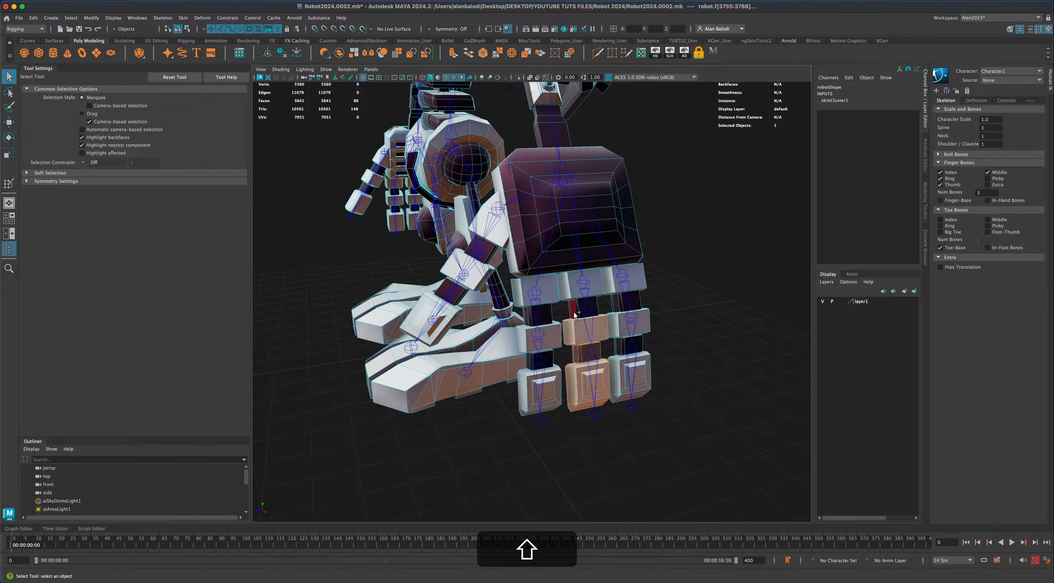
pyautogui.keyDown('shift'); pyautogui.doubleClick(582, 284); pyautogui.keyUp('shift')
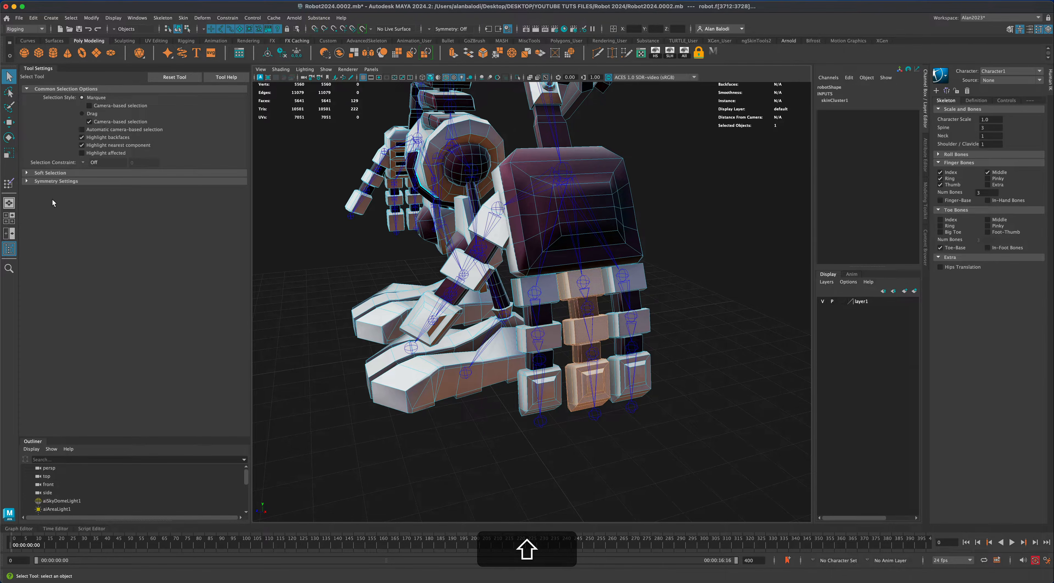
# - With Paint Skin Weights in Replace mode, flood the LeftHandRing1 influence with value 0 on the selected middle finger
pyautogui.click(9, 183)
pyautogui.rightClick(623, 274)
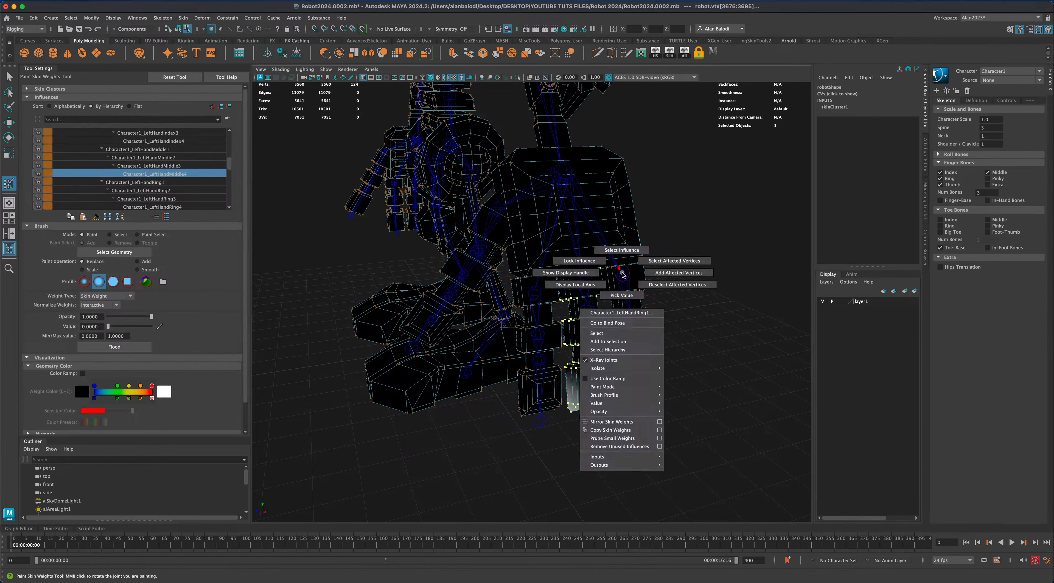
pyautogui.click(622, 249)
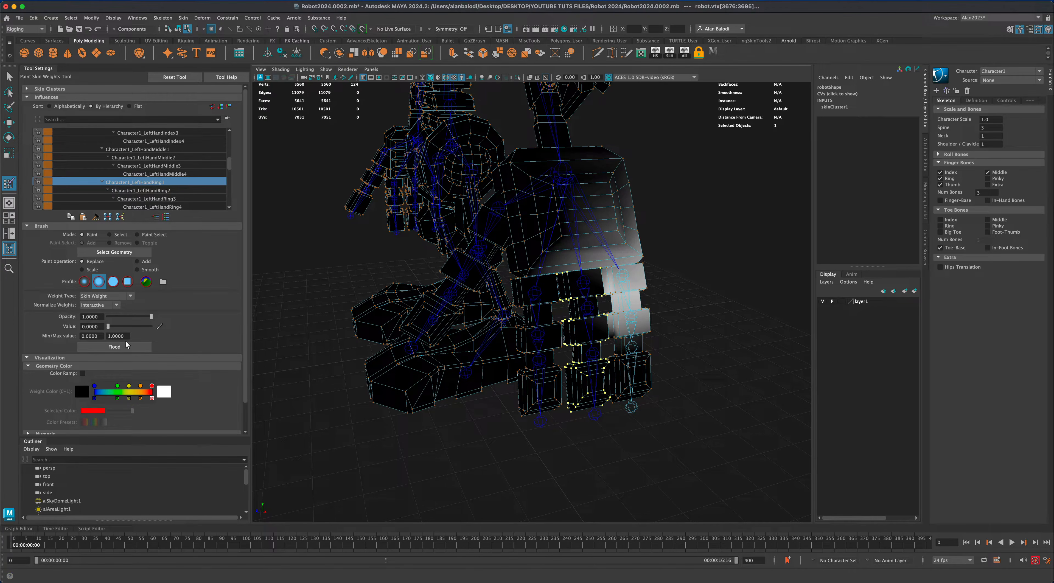
# - Flood the selected middle finger with weight 0 for the LeftHandRing2, LeftHandRing3 and LeftHandRing4 influences
pyautogui.click(179, 190)
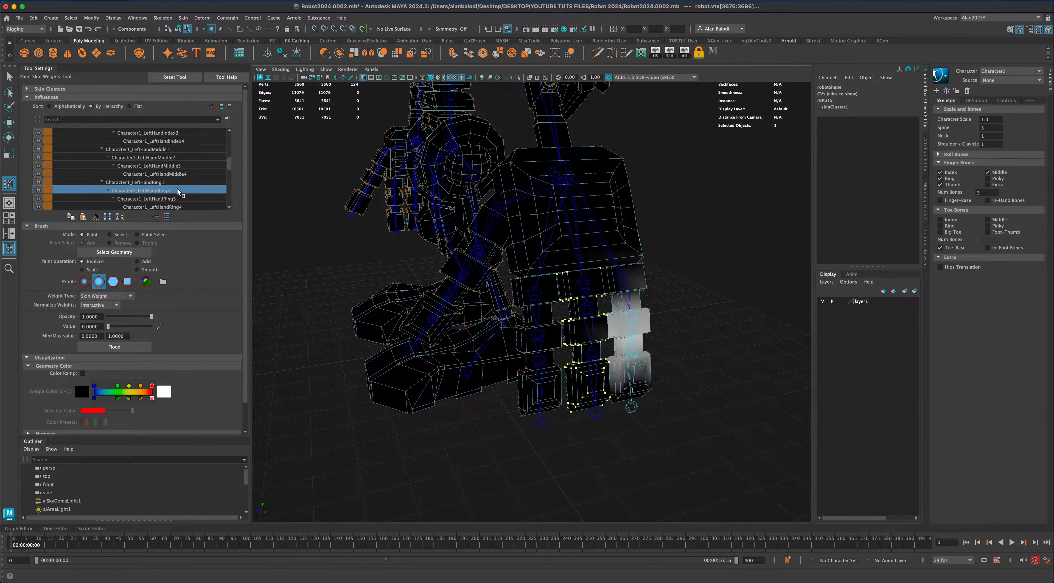
pyautogui.click(188, 200)
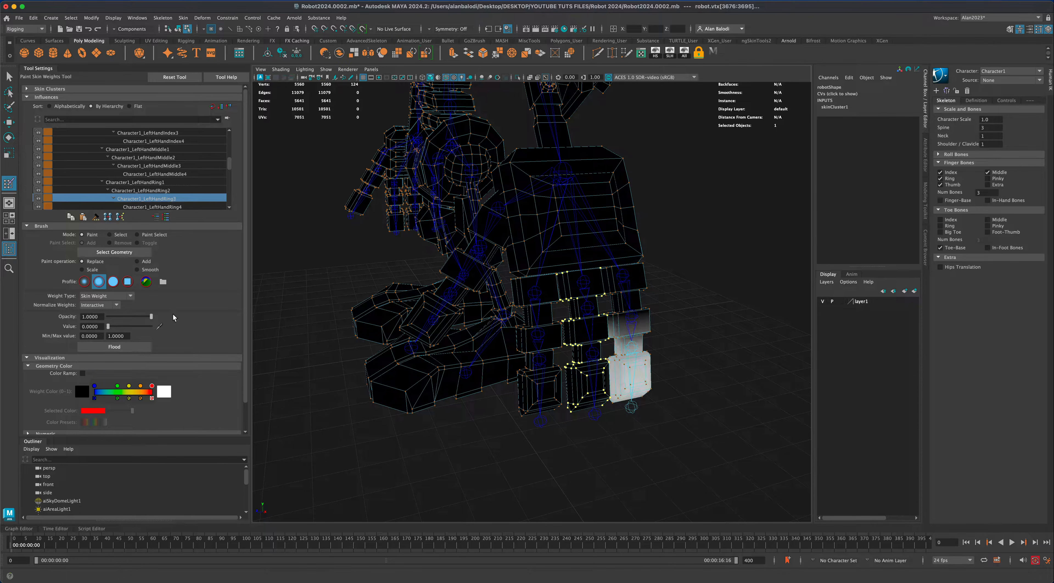
pyautogui.click(182, 207)
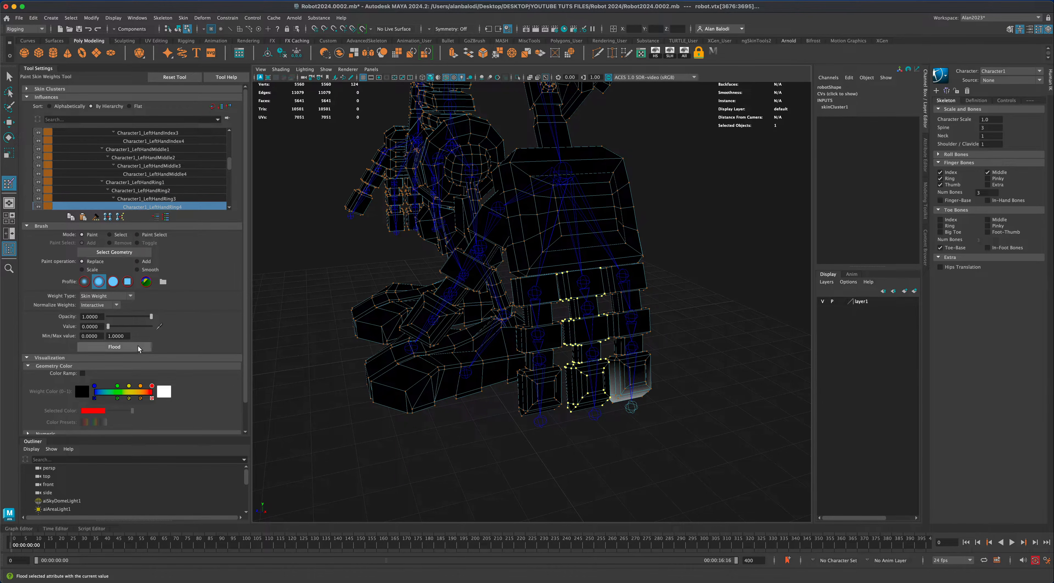
# - Leave weight painting, return the robot mesh to object mode and clear the selection
pyautogui.click(14, 81)
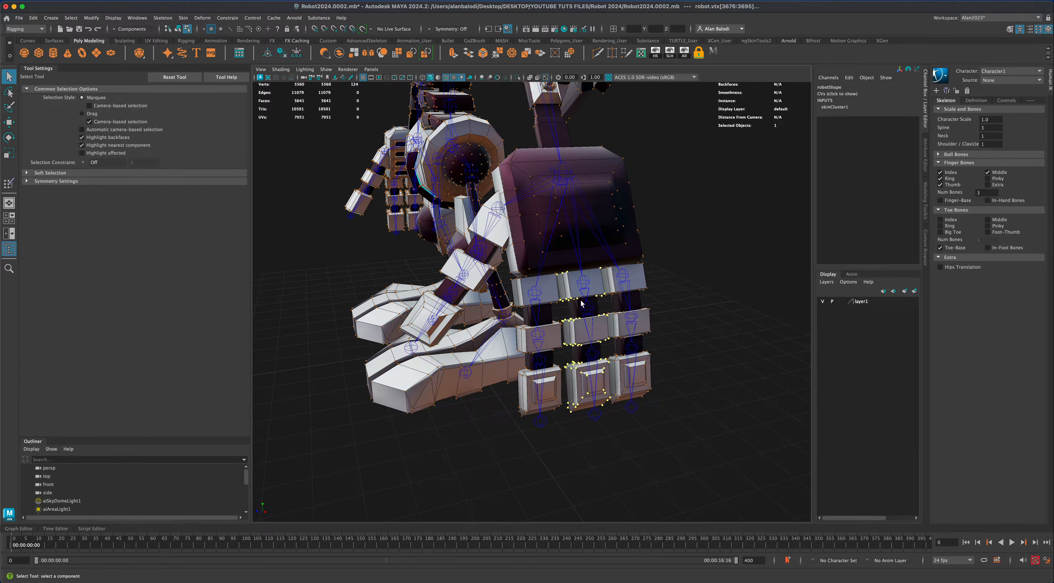
pyautogui.moveTo(647, 319); pyautogui.dragTo(676, 307, button='right')
pyautogui.keyDown('alt'); pyautogui.moveTo(709, 332); pyautogui.dragTo(688, 327); pyautogui.keyUp('alt')
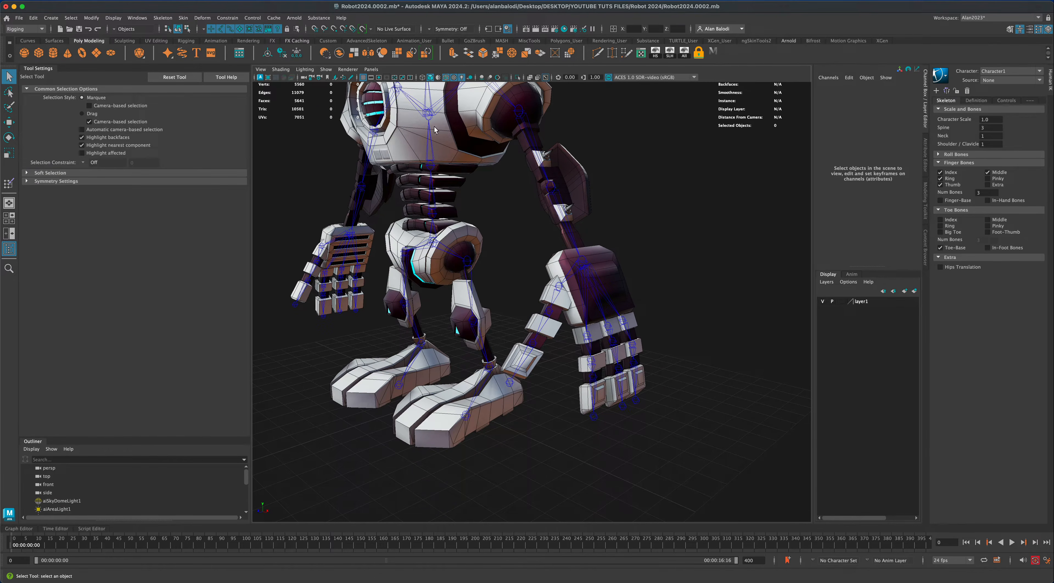
pyautogui.keyDown('alt'); pyautogui.moveTo(462, 280); pyautogui.dragTo(529, 305); pyautogui.keyUp('alt')
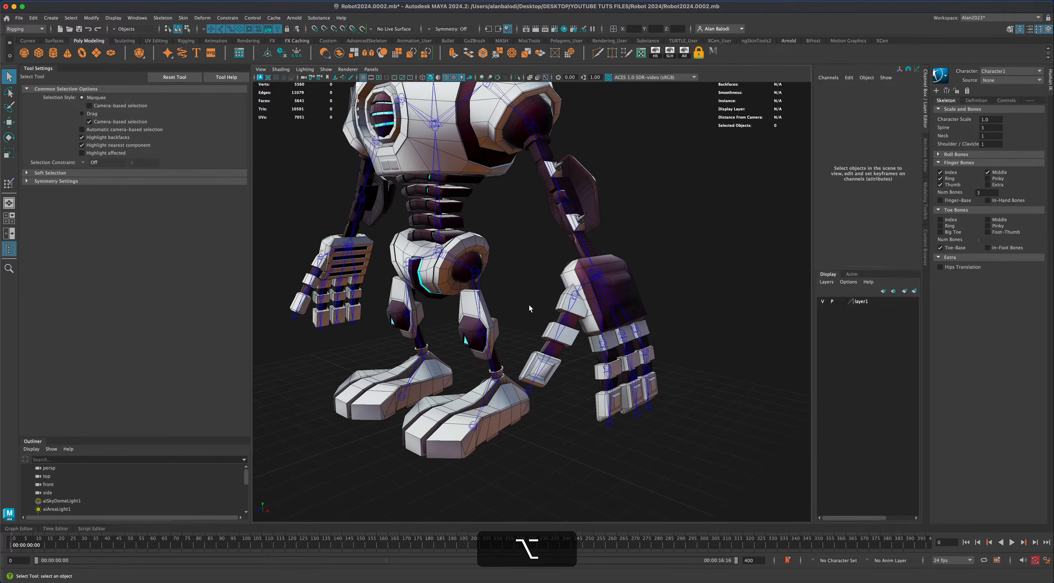
pyautogui.keyDown('alt'); pyautogui.moveTo(678, 359); pyautogui.dragTo(669, 351); pyautogui.keyUp('alt')
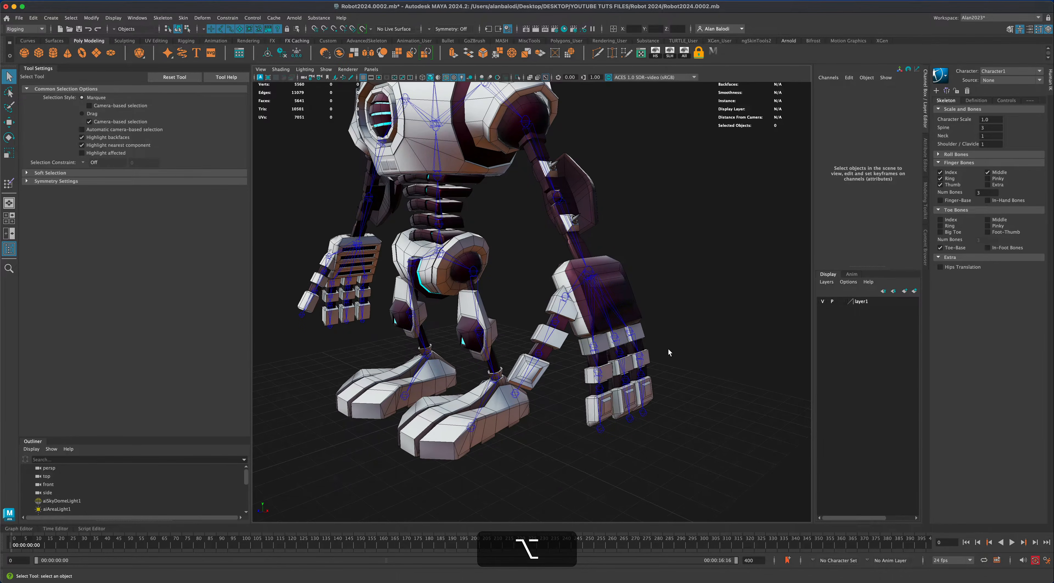
# - Test-rotate the left ring finger's base joint and undo the rotation
pyautogui.click(631, 333)
pyautogui.press('e')
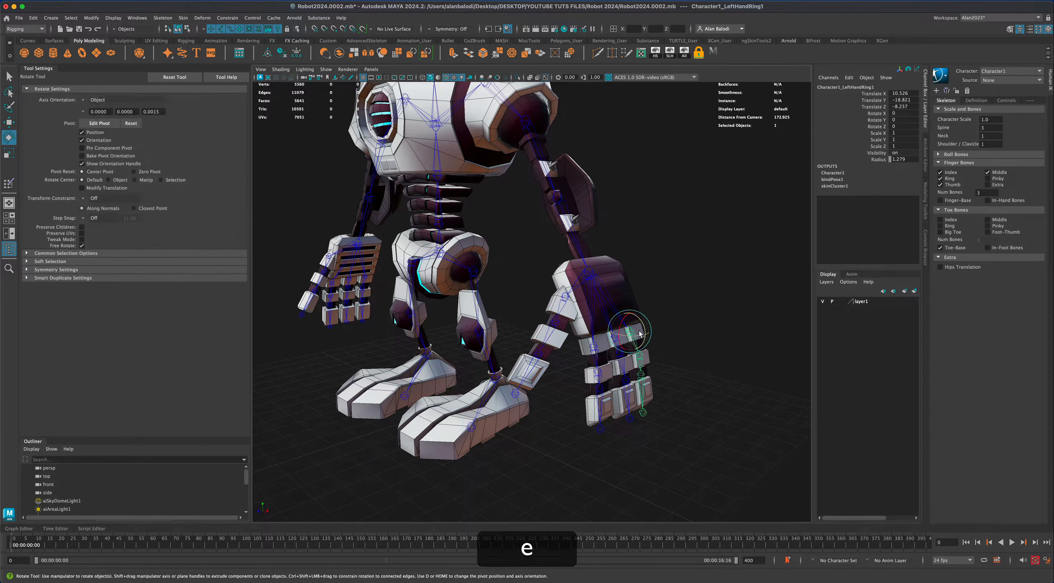
pyautogui.moveTo(642, 330); pyautogui.dragTo(714, 343)
pyautogui.press('super+z')
pyautogui.press('super+z')
pyautogui.press('alt+super+z')
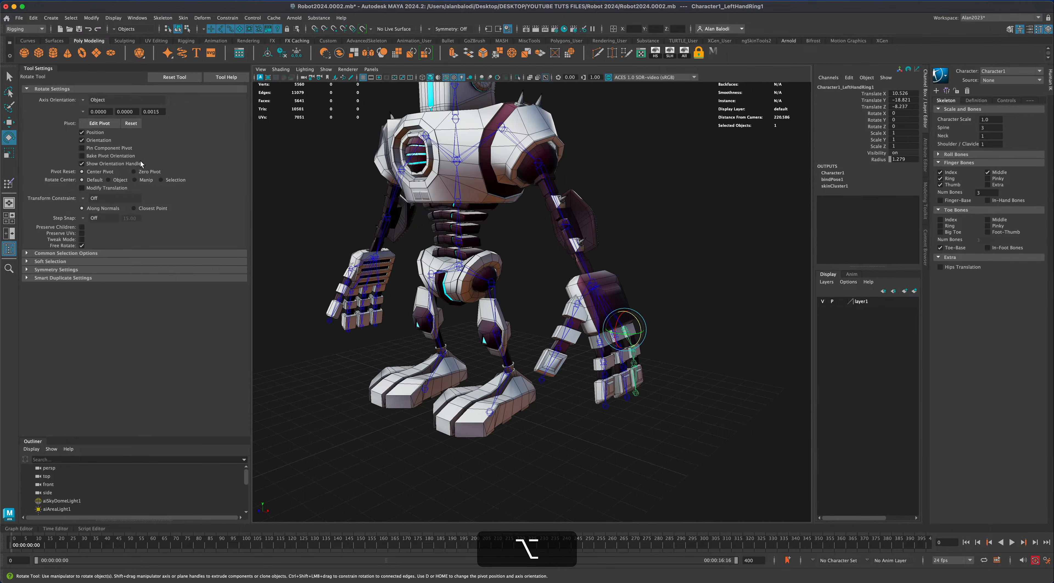
# - Test-rotate the right ring finger's base joint and undo the rotation
pyautogui.click(9, 78)
pyautogui.keyDown('alt'); pyautogui.moveTo(344, 380); pyautogui.dragTo(365, 389, button='middle'); pyautogui.keyUp('alt')
pyautogui.keyDown('alt'); pyautogui.moveTo(365, 385); pyautogui.dragTo(368, 385); pyautogui.keyUp('alt')
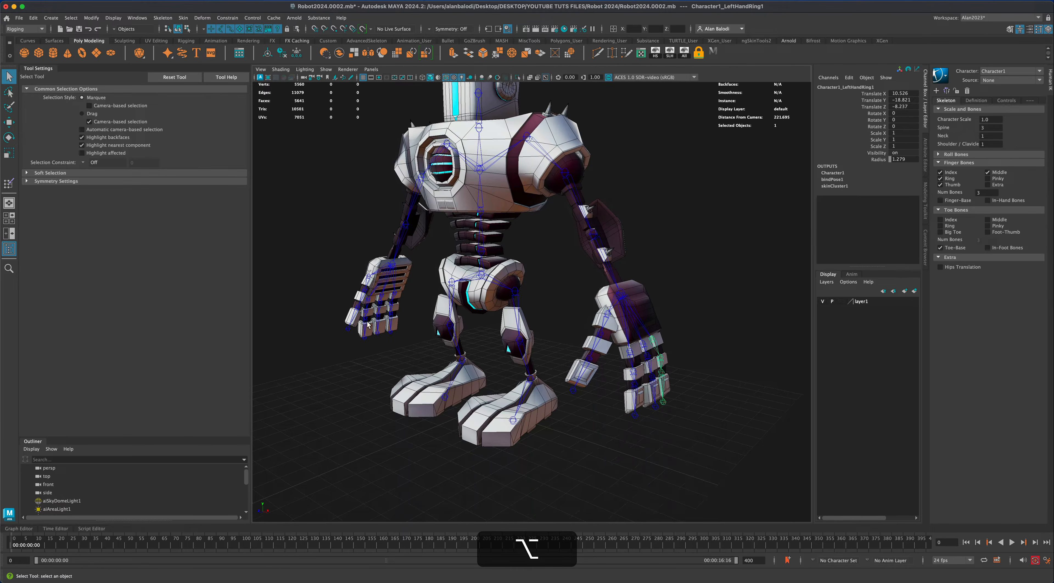
pyautogui.click(392, 299)
pyautogui.press('e')
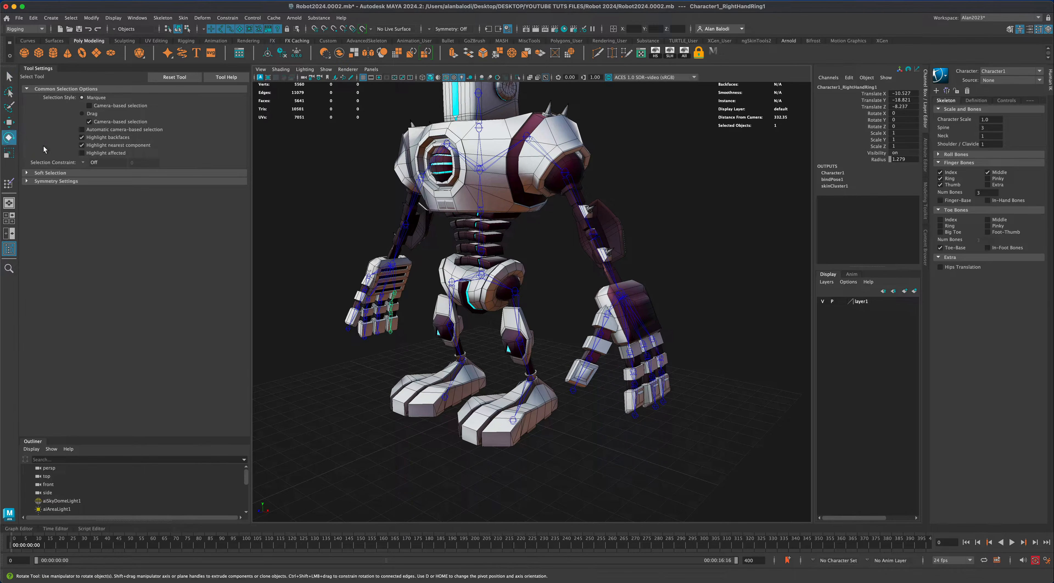
pyautogui.moveTo(403, 291); pyautogui.dragTo(395, 286)
pyautogui.press('super+z')
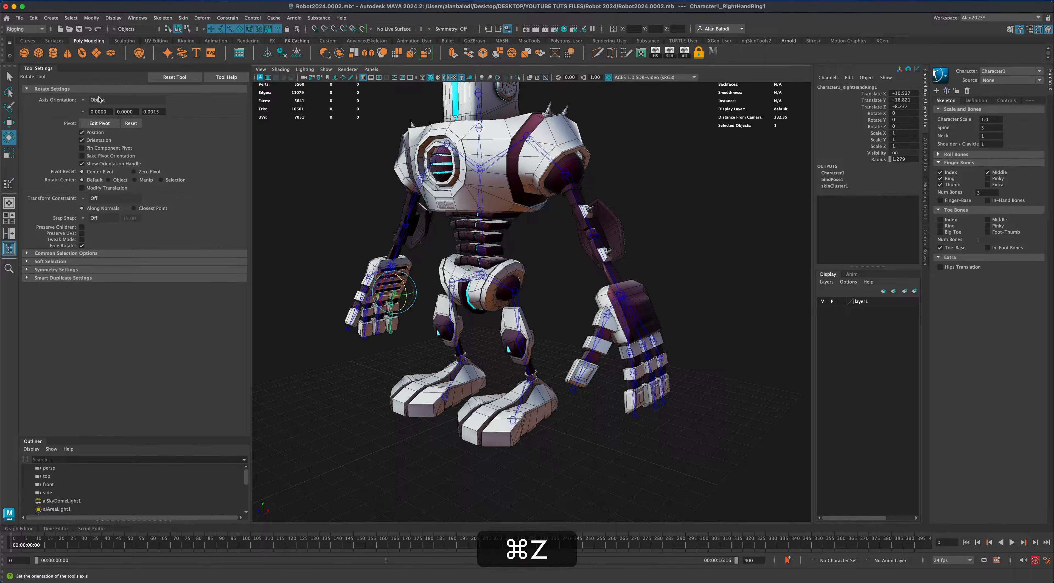
# - Mirror the robot mesh's skin weights across YZ, positive to negative, using Closest point on surface and Closest joint, and clear the selection
pyautogui.click(9, 80)
pyautogui.click(604, 230)
pyautogui.keyDown('alt'); pyautogui.moveTo(605, 230); pyautogui.dragTo(685, 263); pyautogui.keyUp('alt')
pyautogui.keyDown('alt'); pyautogui.moveTo(686, 263); pyautogui.dragTo(695, 295, button='middle'); pyautogui.keyUp('alt')
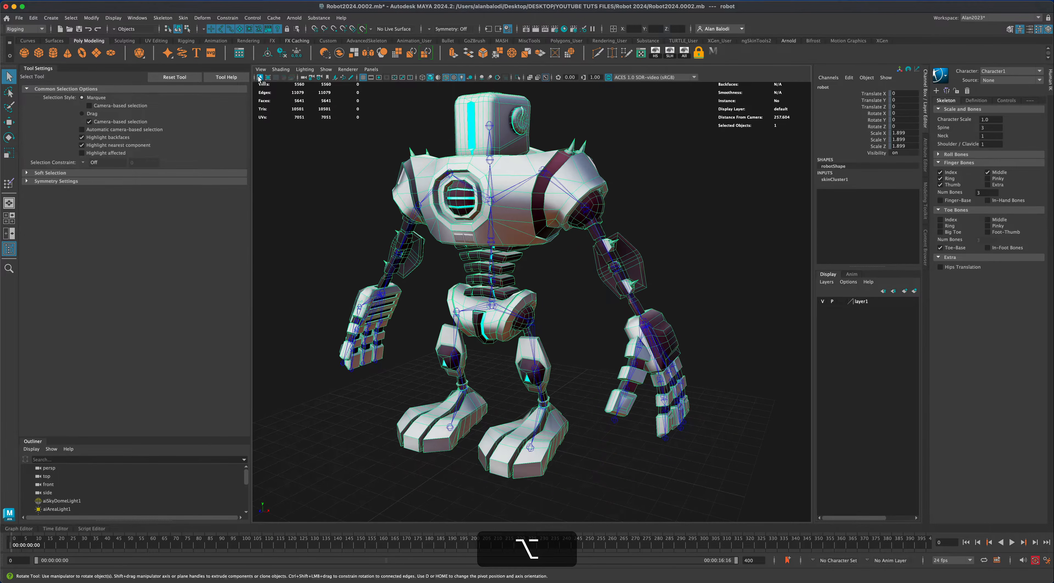
pyautogui.click(184, 19)
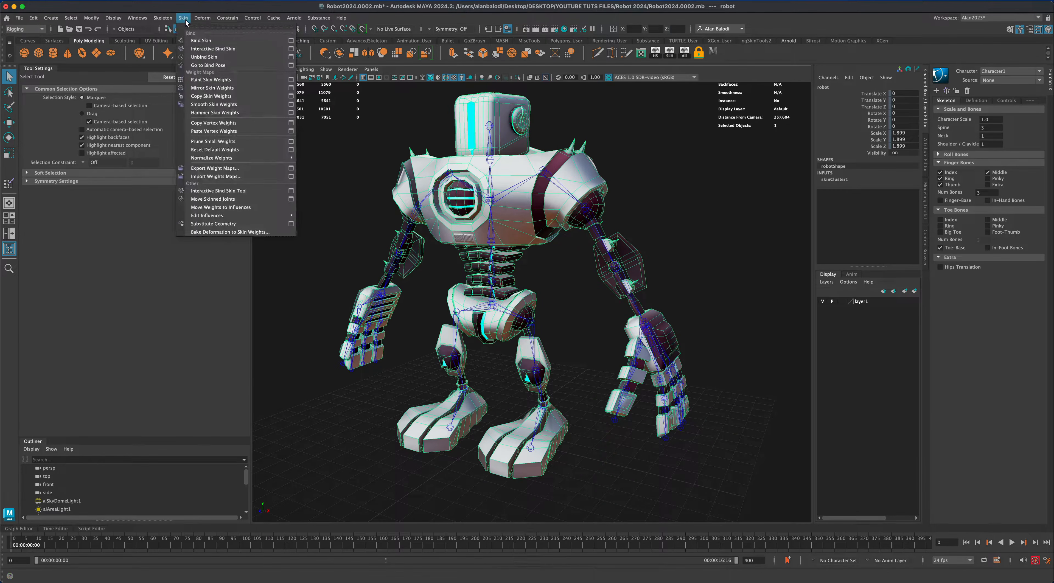
pyautogui.click(291, 90)
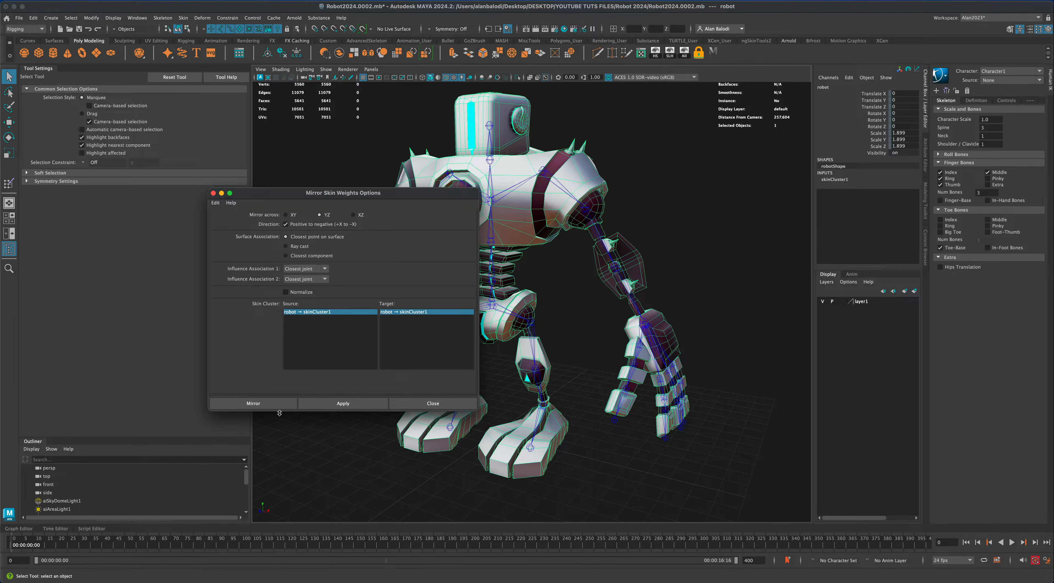
pyautogui.click(280, 404)
pyautogui.click(386, 336)
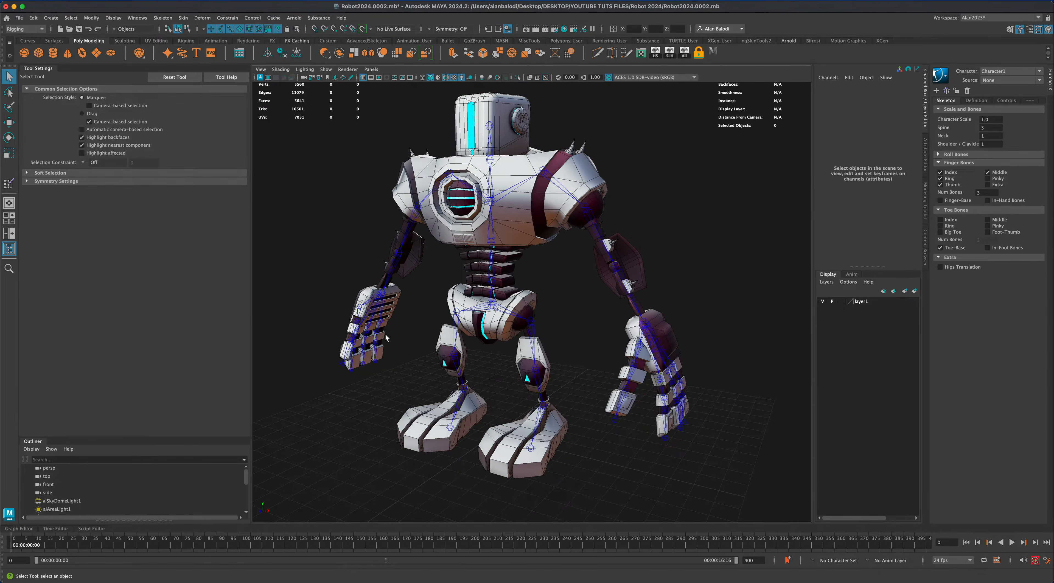
# - Test-rotate the right ring finger's base joint again, undo the rotation and deselect the joint
pyautogui.click(380, 327)
pyautogui.press('e')
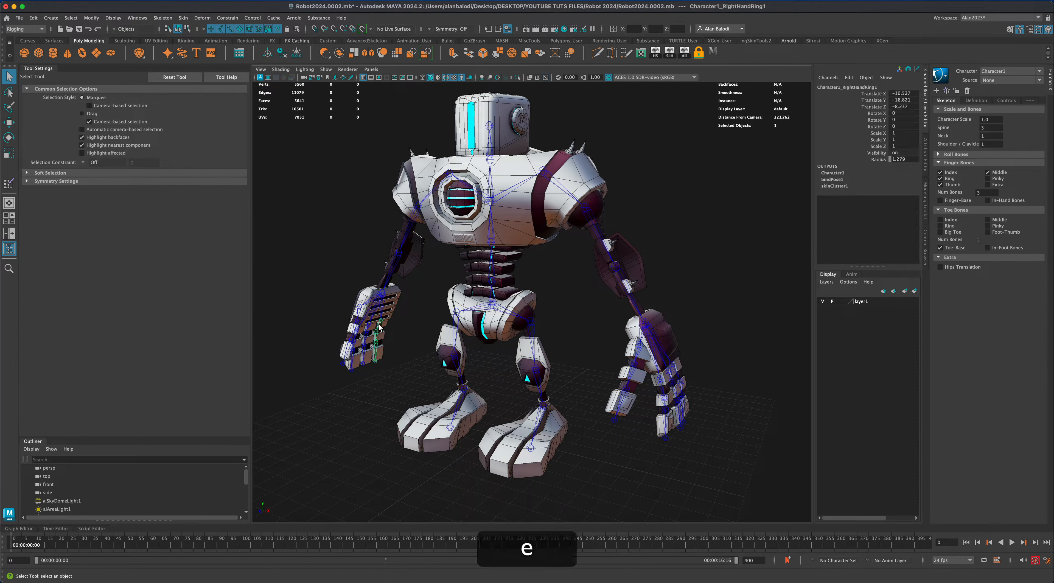
pyautogui.moveTo(394, 323)
pyautogui.mouseDown()
pyautogui.moveTo(397, 306)
pyautogui.moveTo(395, 330)
pyautogui.mouseUp()
pyautogui.press('super+z')
pyautogui.click(358, 402)
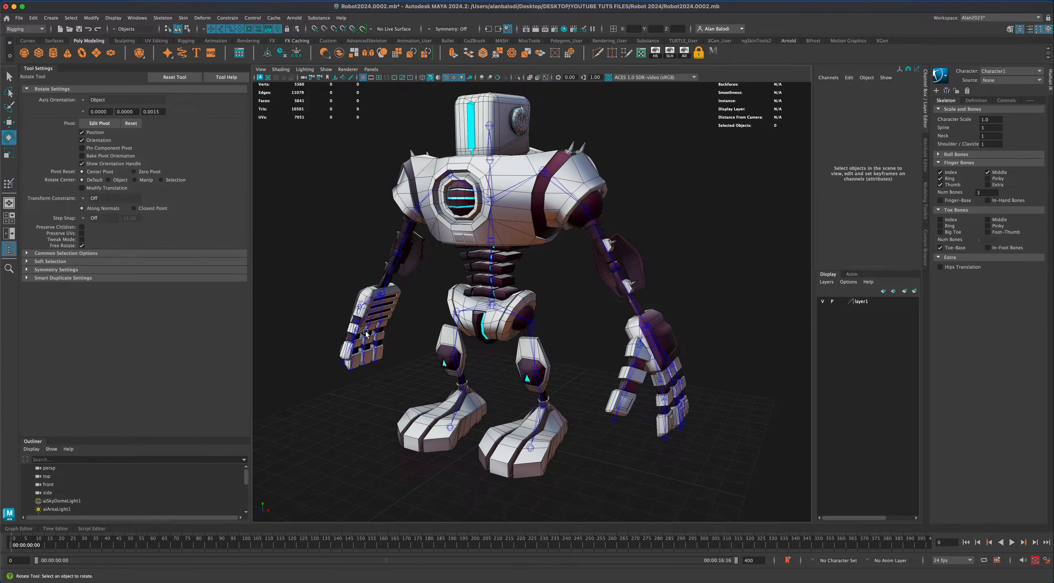
# - Rotate the right middle finger's base joint about 39.5 degrees around Z to inspect the deformation of the right hand up close
pyautogui.click(369, 326)
pyautogui.moveTo(380, 316); pyautogui.dragTo(386, 300)
pyautogui.keyDown('alt'); pyautogui.moveTo(350, 436); pyautogui.dragTo(402, 416, button='middle'); pyautogui.keyUp('alt')
pyautogui.keyDown('alt'); pyautogui.moveTo(336, 414); pyautogui.dragTo(396, 427, button='right'); pyautogui.keyUp('alt')
pyautogui.keyDown('alt'); pyautogui.moveTo(370, 418); pyautogui.dragTo(459, 402, button='middle'); pyautogui.keyUp('alt')
pyautogui.keyDown('alt'); pyautogui.moveTo(397, 434); pyautogui.dragTo(424, 453, button='right'); pyautogui.keyUp('alt')
pyautogui.keyDown('alt'); pyautogui.moveTo(424, 453); pyautogui.dragTo(438, 450); pyautogui.keyUp('alt')
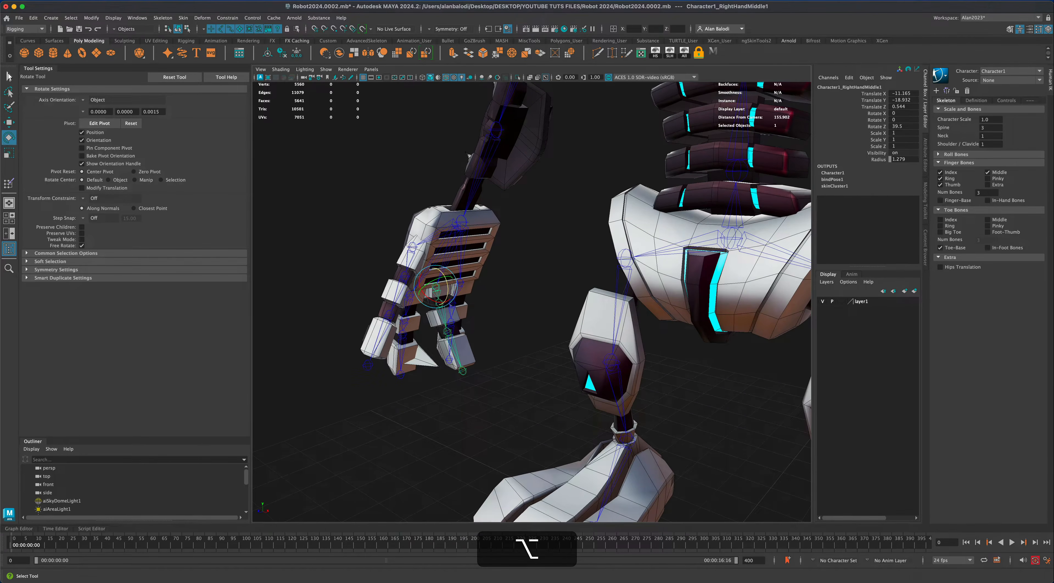
# - Select the stray vertex stretching away from the right index fingertip and hammer its skin weights
pyautogui.click(9, 76)
pyautogui.click(430, 367)
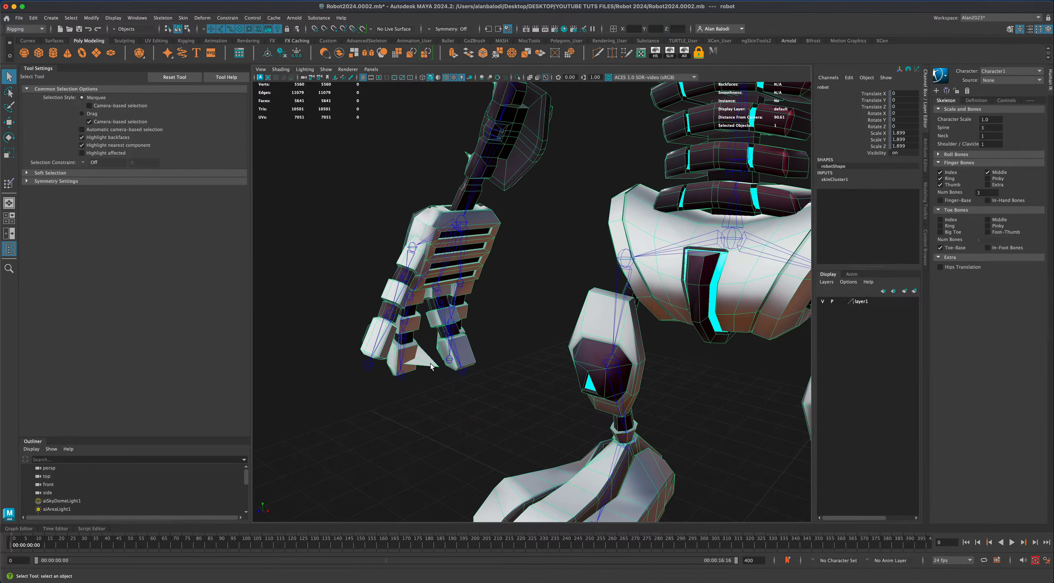
pyautogui.moveTo(432, 365); pyautogui.dragTo(398, 338, button='right')
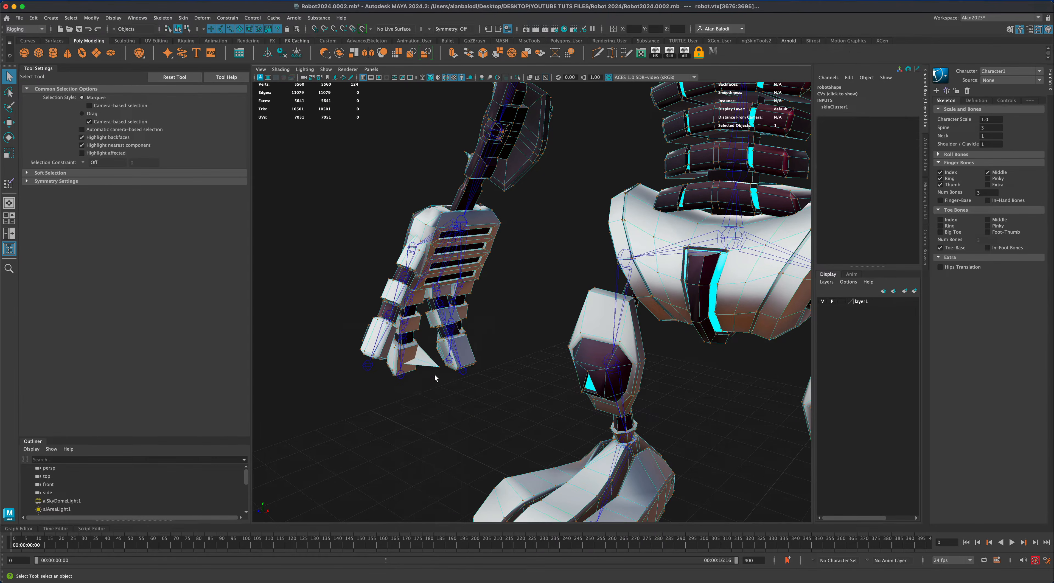
pyautogui.moveTo(434, 377); pyautogui.dragTo(441, 366)
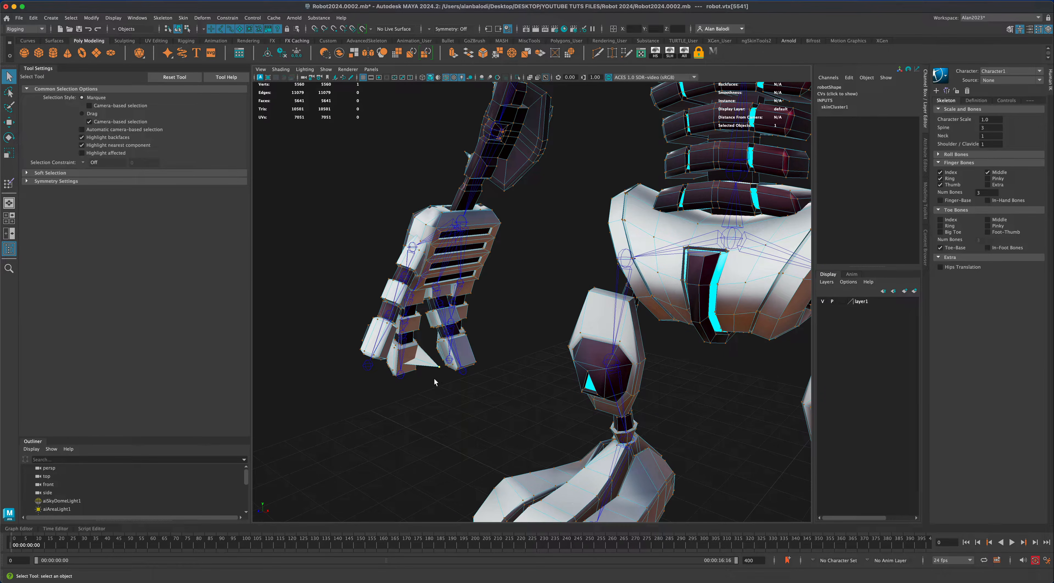
pyautogui.click(6, 188)
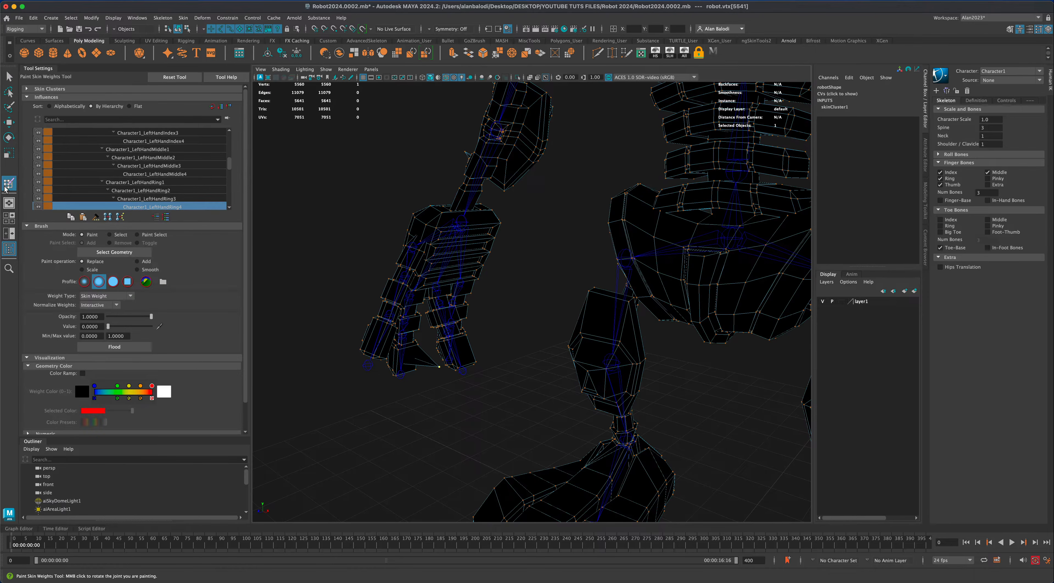
pyautogui.click(97, 215)
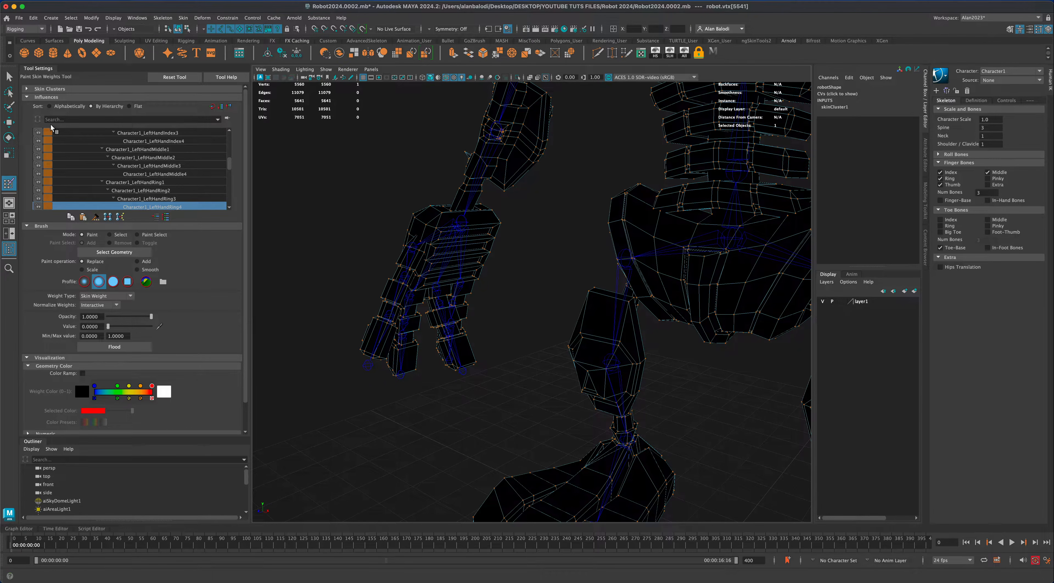
pyautogui.click(9, 77)
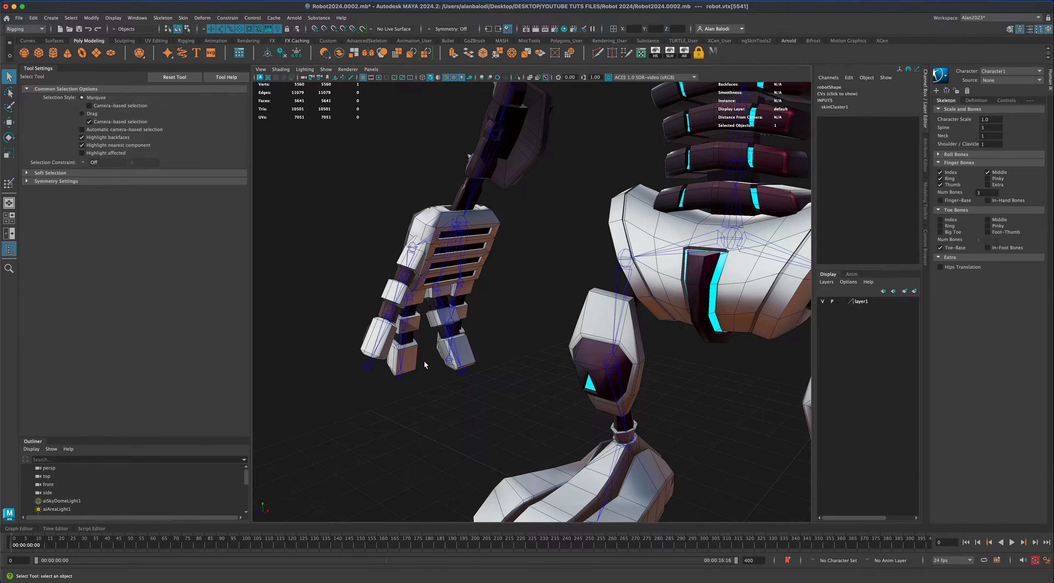
# - Return the robot mesh to object mode and reset the Z rotation of the right middle finger's base joint
pyautogui.rightClick(411, 338)
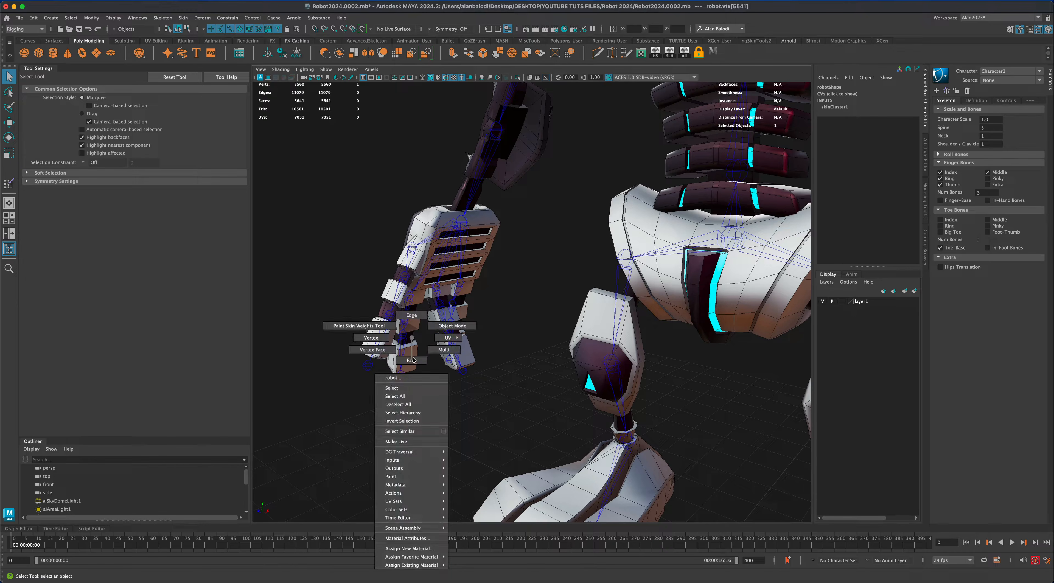
pyautogui.rightClick(410, 339)
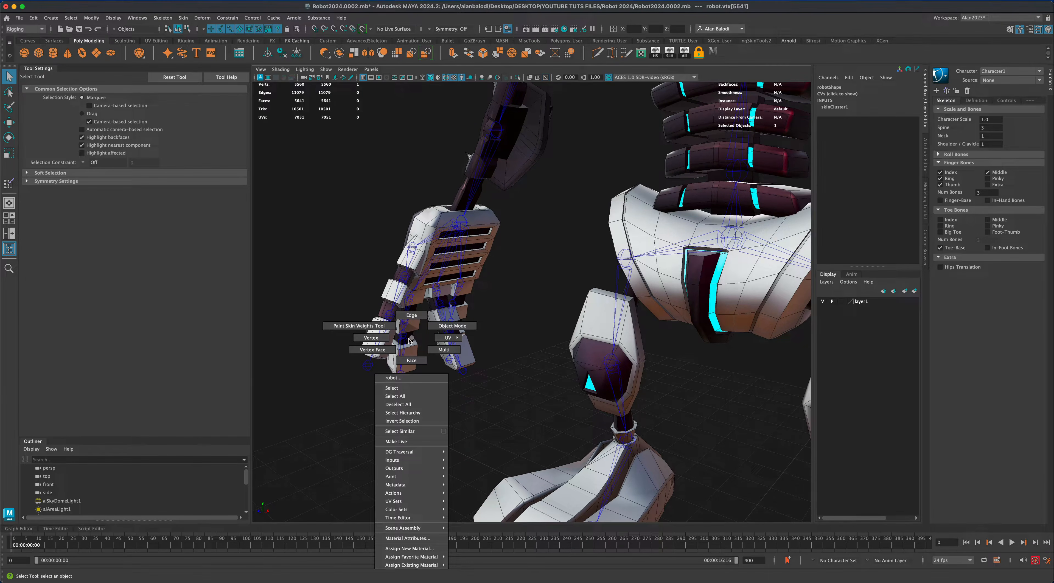
pyautogui.click(432, 327)
pyautogui.click(440, 290)
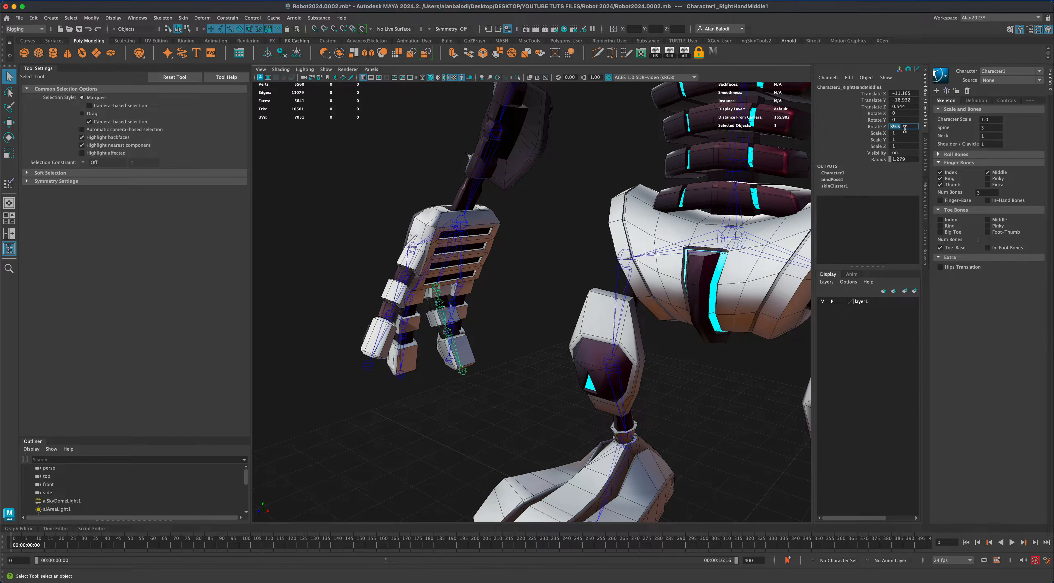
pyautogui.press('Return')
# - Test-rotate the base joints of the right index finger and right thumb, undoing the rotations
pyautogui.click(407, 318)
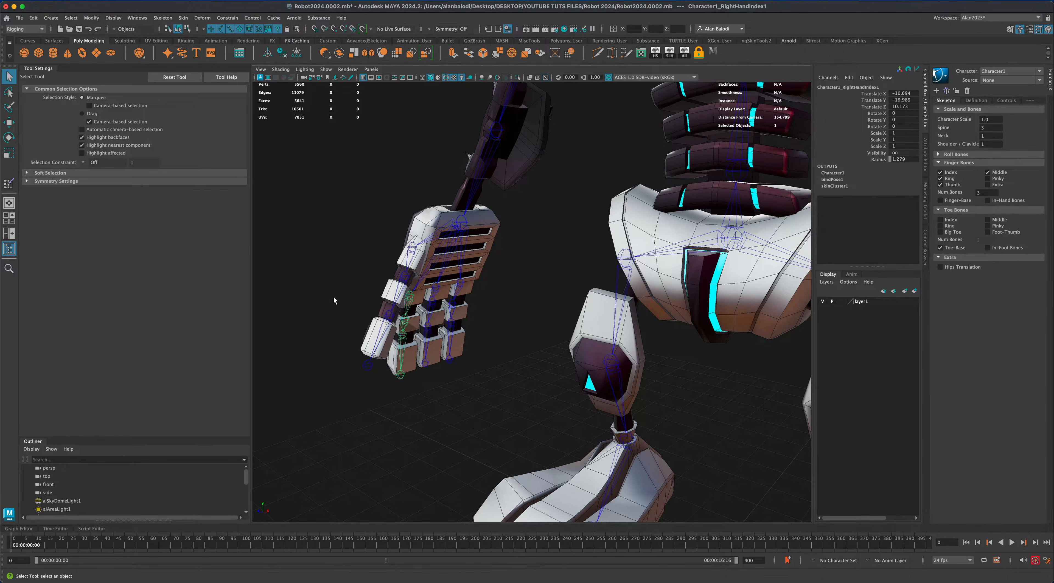
pyautogui.click(8, 138)
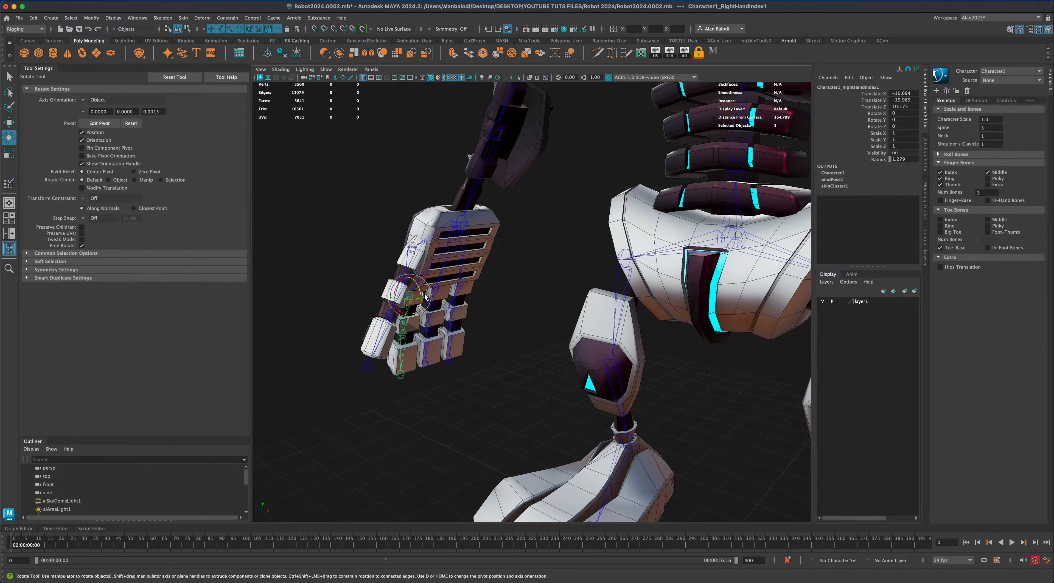
pyautogui.moveTo(420, 293); pyautogui.dragTo(626, 382)
pyautogui.press('alt+super+z')
pyautogui.click(475, 277)
pyautogui.press('super+z')
pyautogui.press('alt+super+z')
pyautogui.keyDown('alt'); pyautogui.moveTo(625, 382); pyautogui.dragTo(600, 390, button='middle'); pyautogui.keyUp('alt')
pyautogui.keyDown('alt'); pyautogui.moveTo(601, 391); pyautogui.dragTo(608, 389, button='right'); pyautogui.keyUp('alt')
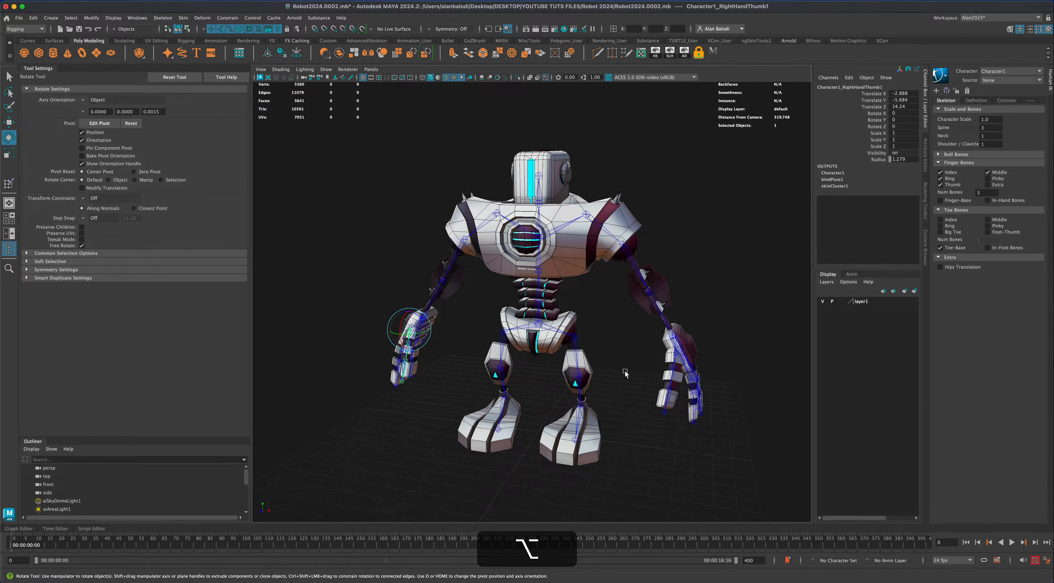
# - Test-rotate the right arm joint at the shoulder and undo the rotation
pyautogui.keyDown('alt'); pyautogui.moveTo(626, 374); pyautogui.dragTo(626, 360); pyautogui.keyUp('alt')
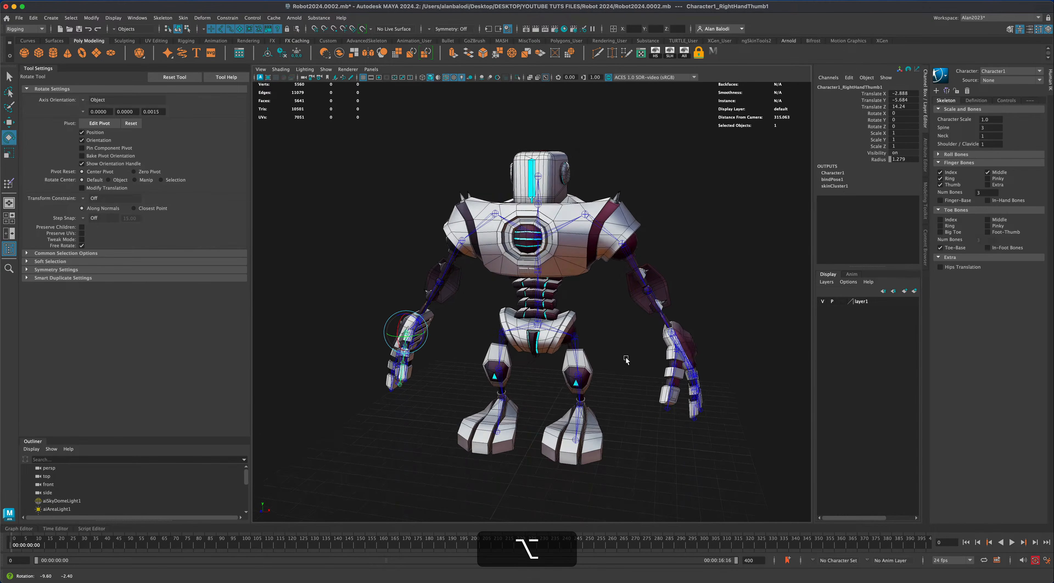
pyautogui.keyDown('alt'); pyautogui.moveTo(472, 282); pyautogui.dragTo(487, 287); pyautogui.keyUp('alt')
pyautogui.click(450, 257)
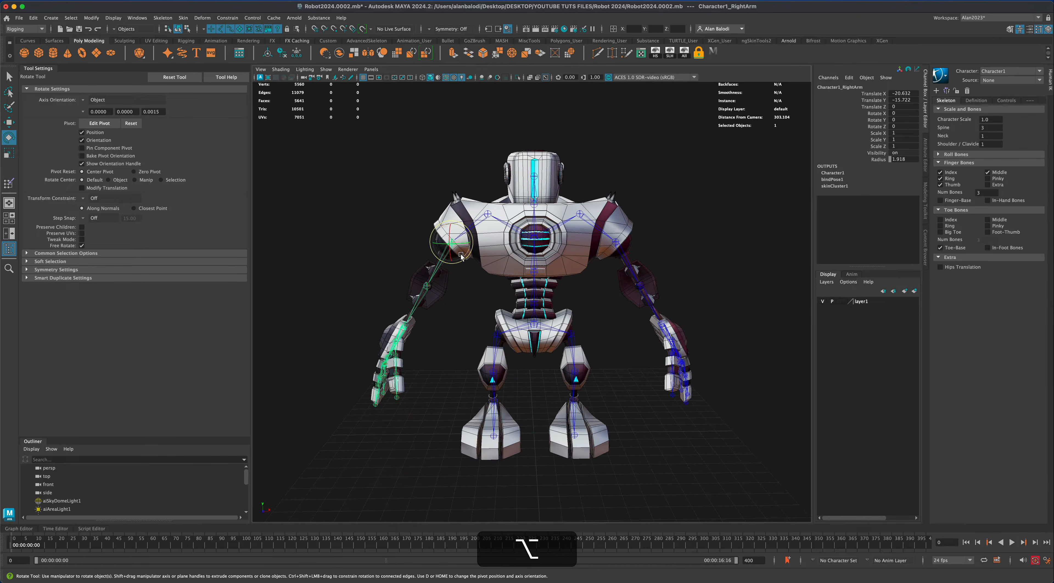
pyautogui.moveTo(447, 251); pyautogui.dragTo(461, 243)
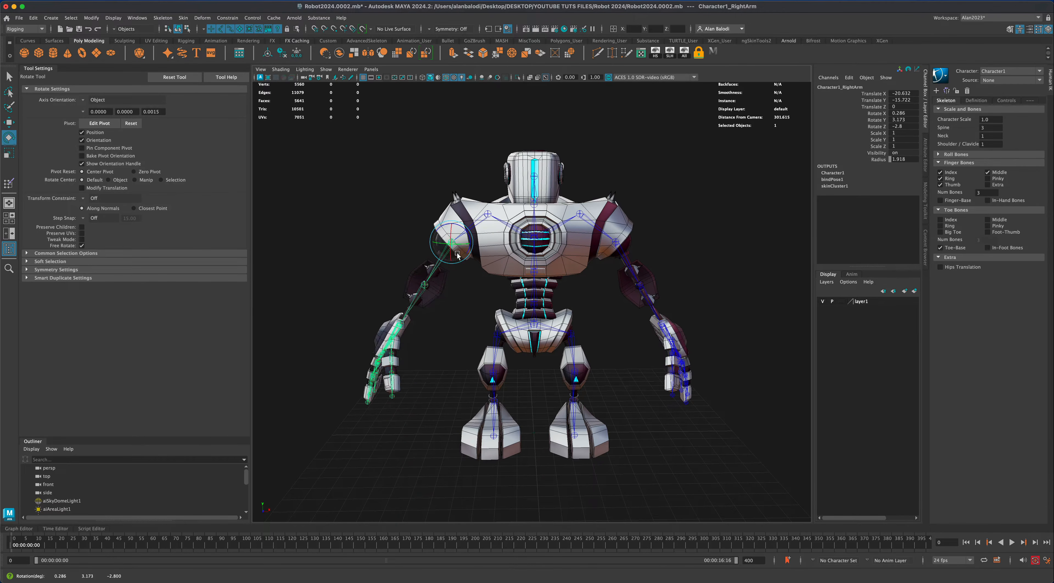
pyautogui.press('super+z')
pyautogui.press('alt+super+z')
# - Test-rotate the left upper leg joint and undo the rotation
pyautogui.keyDown('alt'); pyautogui.moveTo(606, 357); pyautogui.dragTo(568, 340); pyautogui.keyUp('alt')
pyautogui.click(566, 331)
pyautogui.press('super+z')
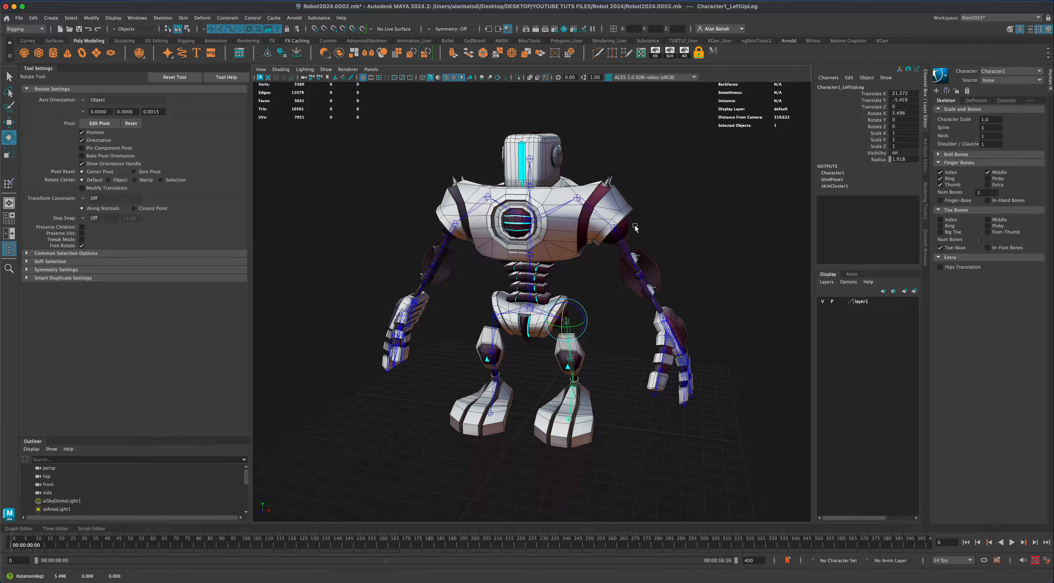
pyautogui.moveTo(570, 331); pyautogui.dragTo(569, 297)
pyautogui.press('super+z')
# - Select the shells of the robot's right foot in face mode
pyautogui.press('q')
pyautogui.click(492, 424)
pyautogui.moveTo(495, 423); pyautogui.dragTo(505, 364, button='right')
pyautogui.keyDown('shift'); pyautogui.doubleClick(501, 429); pyautogui.keyUp('shift')
pyautogui.keyDown('shift'); pyautogui.doubleClick(478, 428); pyautogui.keyUp('shift')
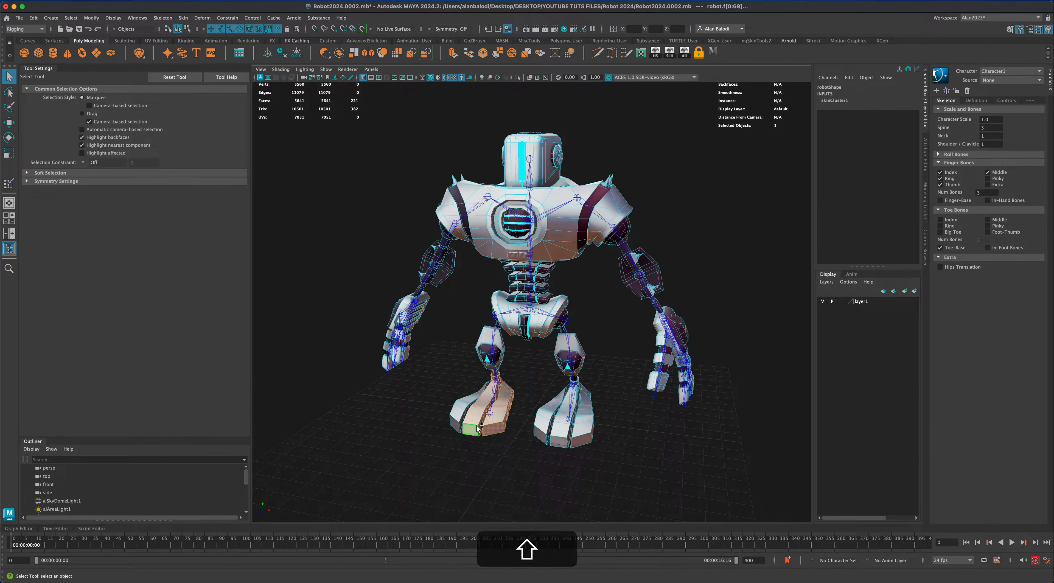
pyautogui.scroll(3, 399, 457)
pyautogui.keyDown('alt'); pyautogui.moveTo(398, 458); pyautogui.dragTo(399, 424, button='middle'); pyautogui.keyUp('alt')
pyautogui.keyDown('alt'); pyautogui.moveTo(399, 424); pyautogui.dragTo(402, 423); pyautogui.keyUp('alt')
# - In Paint Skin Weights, examine the weights of the LeftLeg, LeftFoot, LeftToeBase and LeftUpLeg influences
pyautogui.click(7, 181)
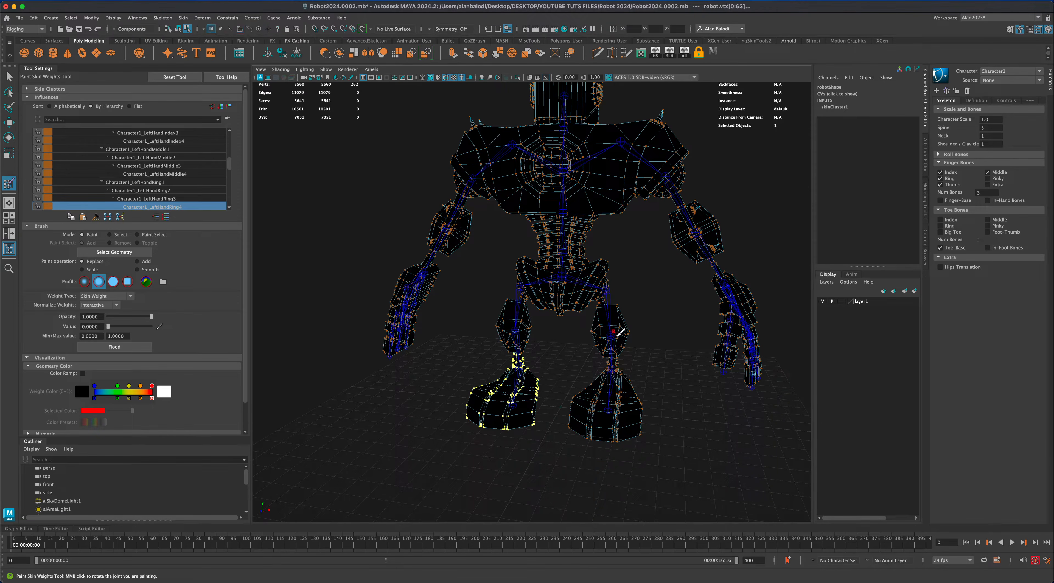
pyautogui.moveTo(616, 334); pyautogui.dragTo(623, 313, button='right')
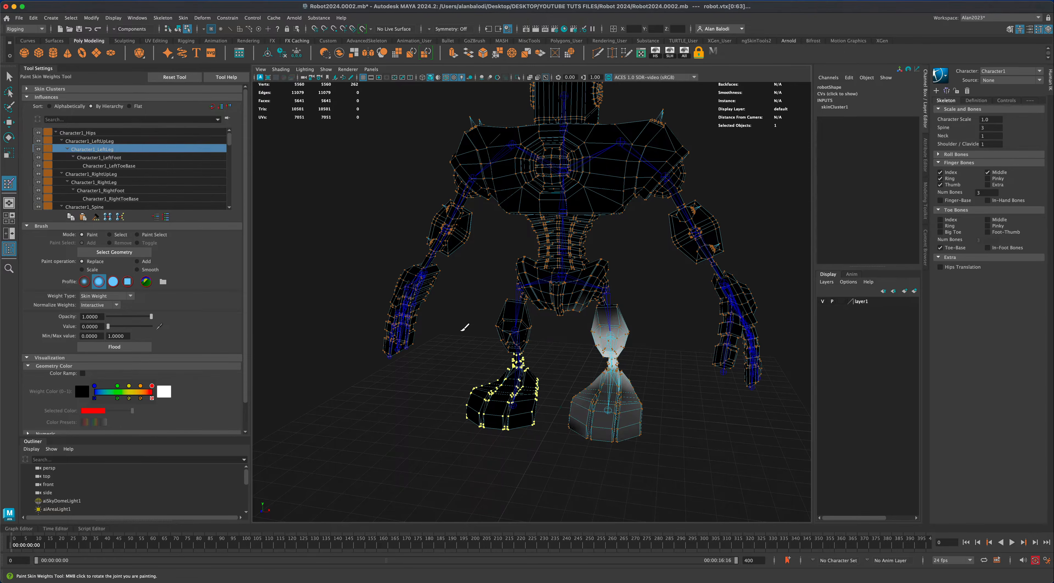
pyautogui.keyDown('alt'); pyautogui.moveTo(451, 343); pyautogui.dragTo(428, 353); pyautogui.keyUp('alt')
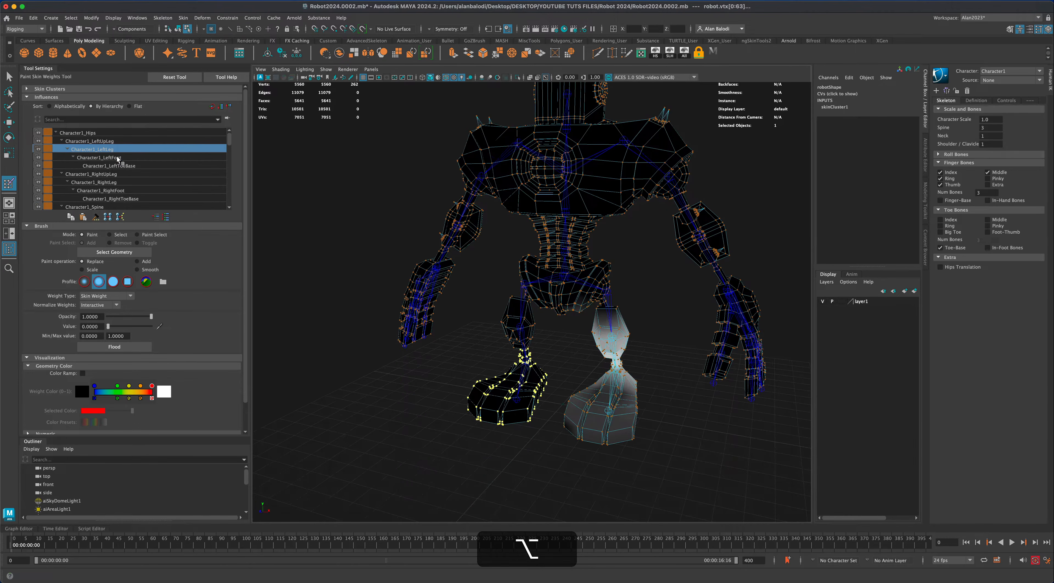
pyautogui.click(118, 158)
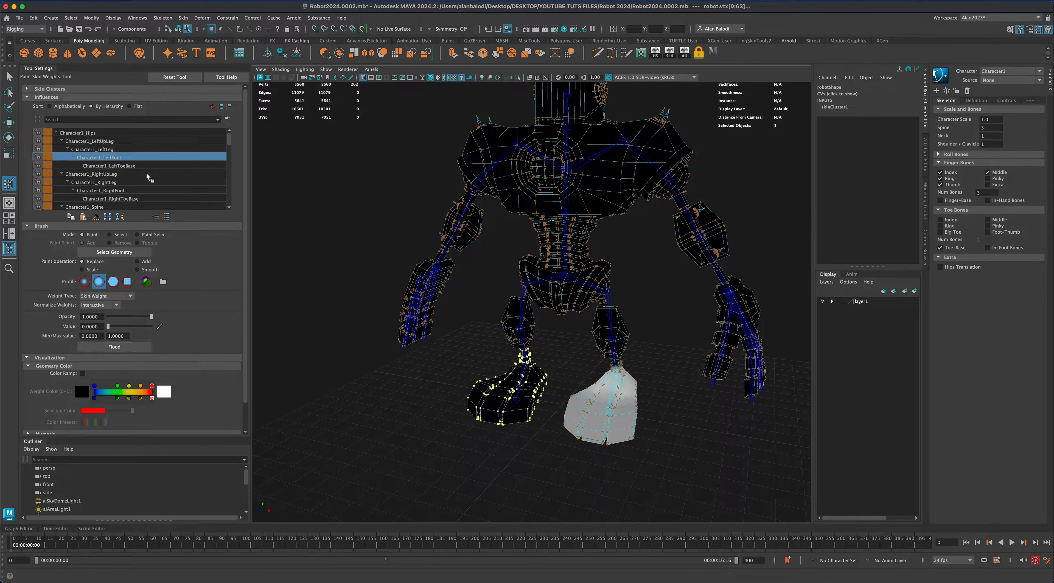
pyautogui.click(123, 166)
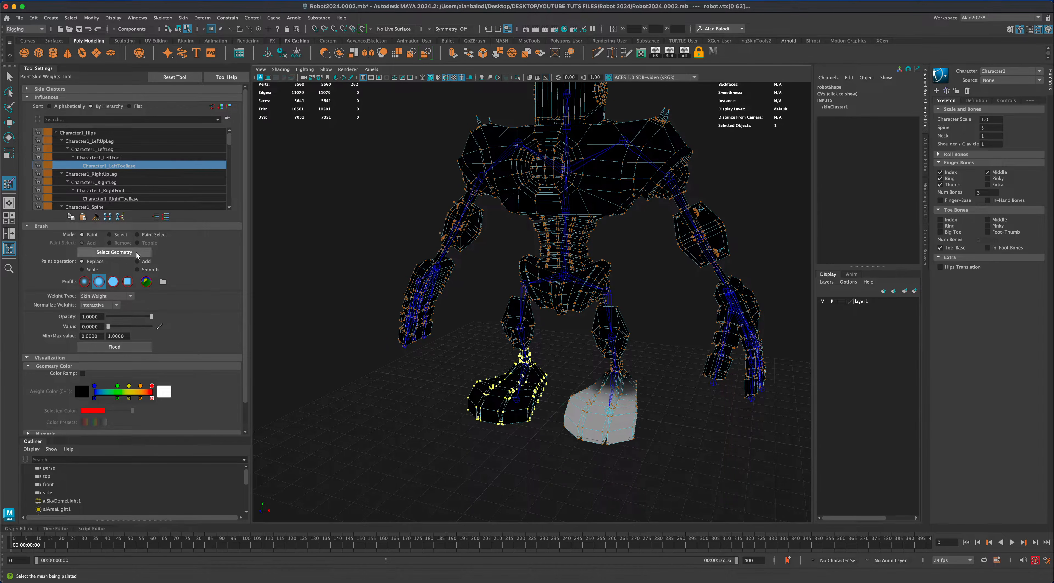
pyautogui.click(120, 158)
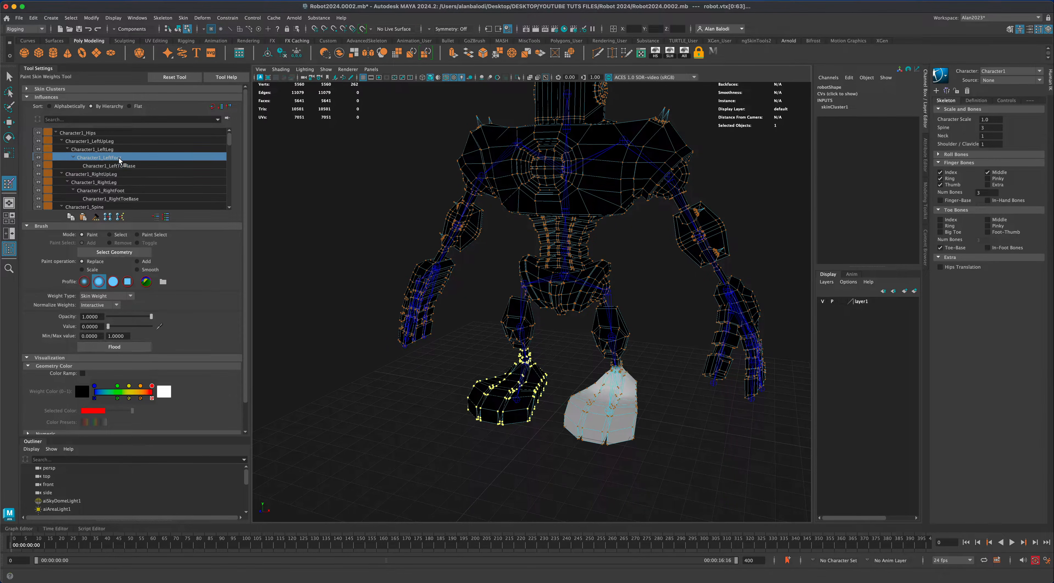
pyautogui.click(125, 141)
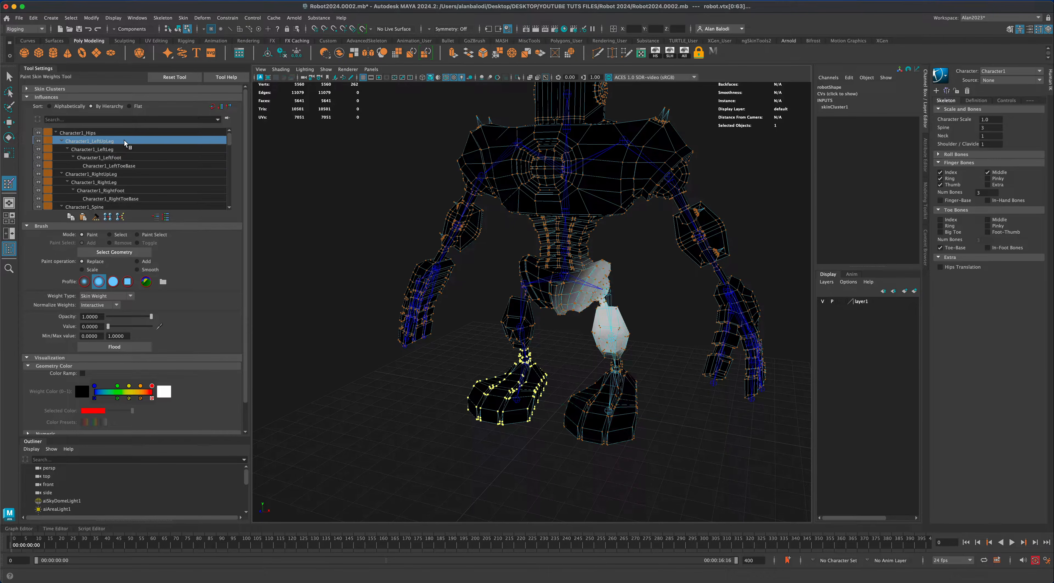
# - Leave weight painting, test-rotate the left lower leg joint and the left upper leg joint, and undo each rotation
pyautogui.click(12, 79)
pyautogui.moveTo(613, 309); pyautogui.dragTo(652, 306, button='right')
pyautogui.click(613, 337)
pyautogui.press('e')
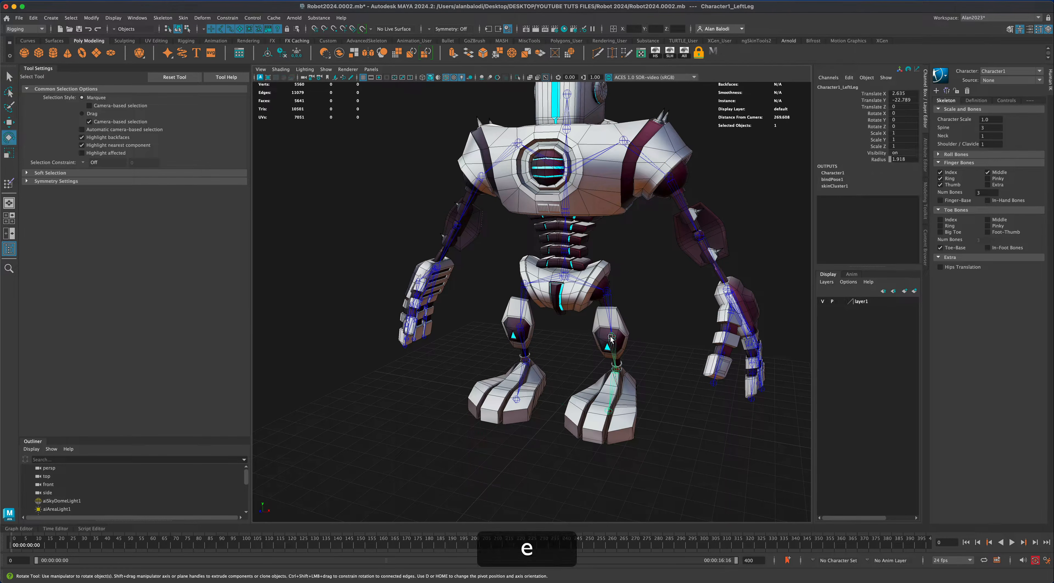
pyautogui.moveTo(612, 338); pyautogui.dragTo(612, 300)
pyautogui.press('super+z')
pyautogui.click(608, 298)
pyautogui.press('super+z')
pyautogui.press('alt+super+z')
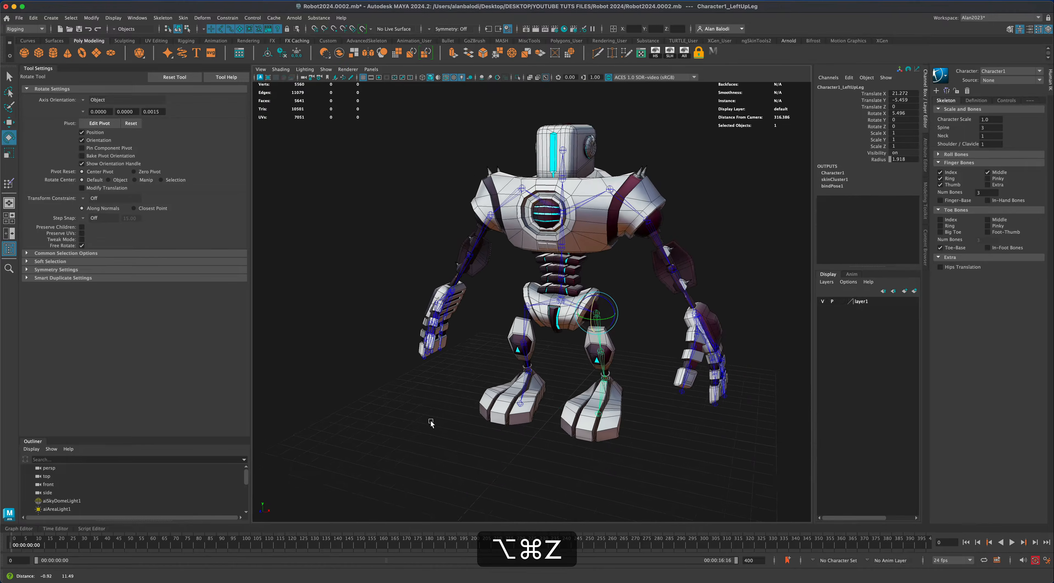
# - Select the robot mesh and mirror its skin weights, then clear the selection
pyautogui.click(10, 76)
pyautogui.click(585, 225)
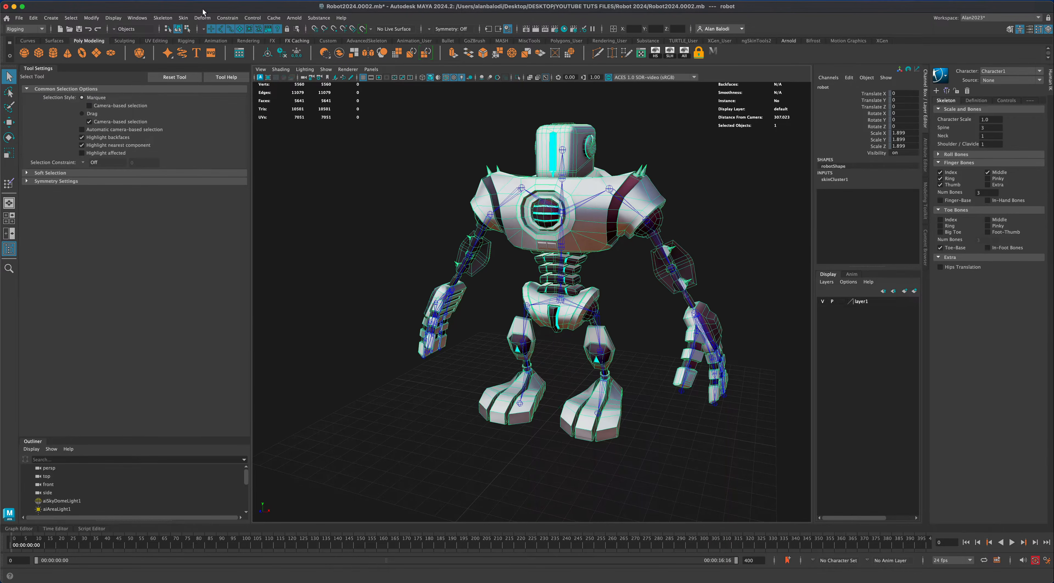
pyautogui.click(183, 18)
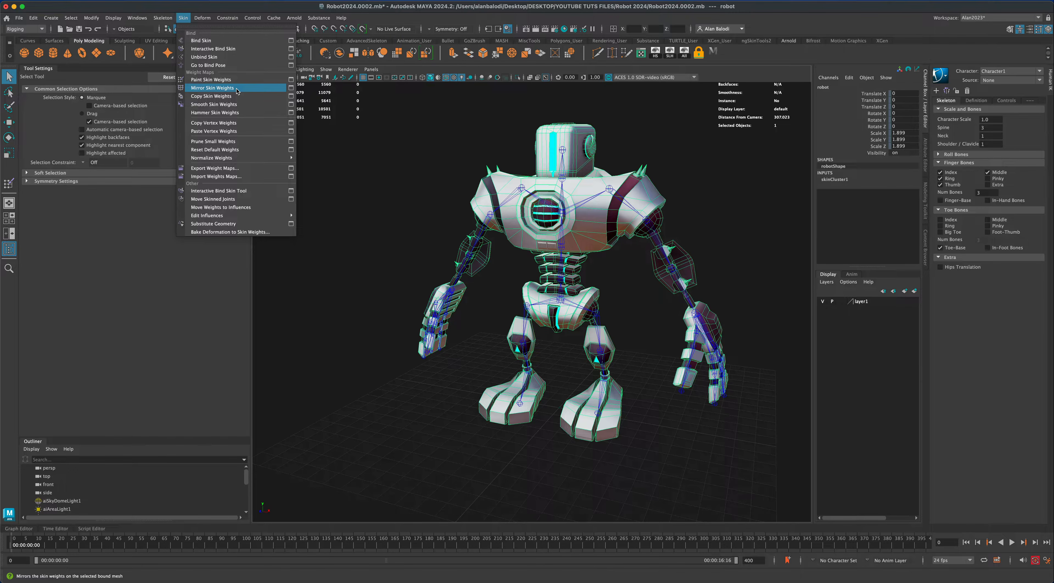
pyautogui.click(333, 247)
pyautogui.click(345, 281)
pyautogui.keyDown('alt'); pyautogui.moveTo(349, 293); pyautogui.dragTo(353, 299, button='middle'); pyautogui.keyUp('alt')
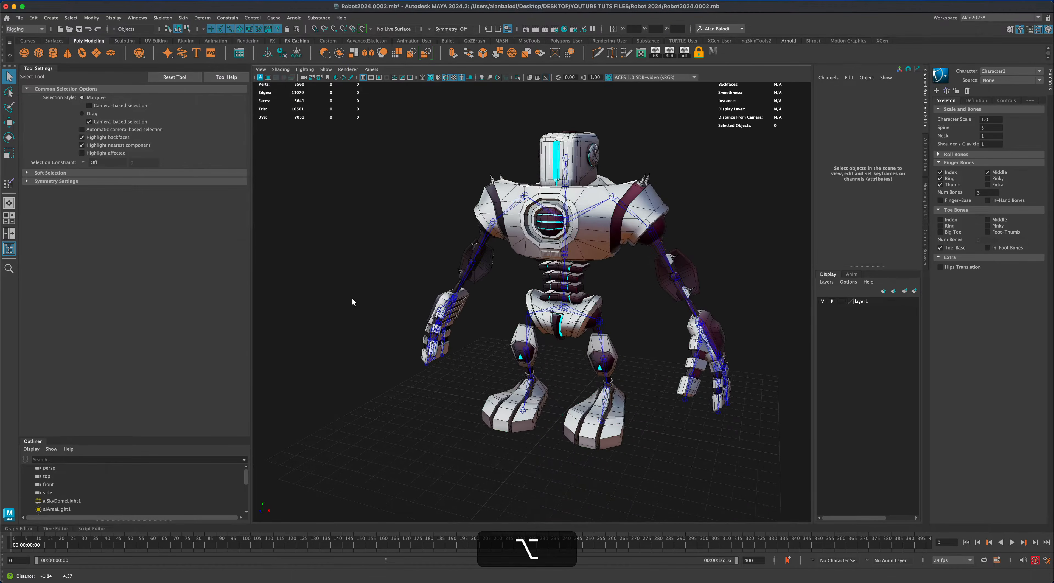
# - Test-rotate the right lower leg joint and undo the rotation
pyautogui.keyDown('alt'); pyautogui.moveTo(354, 299); pyautogui.dragTo(468, 336, button='right'); pyautogui.keyUp('alt')
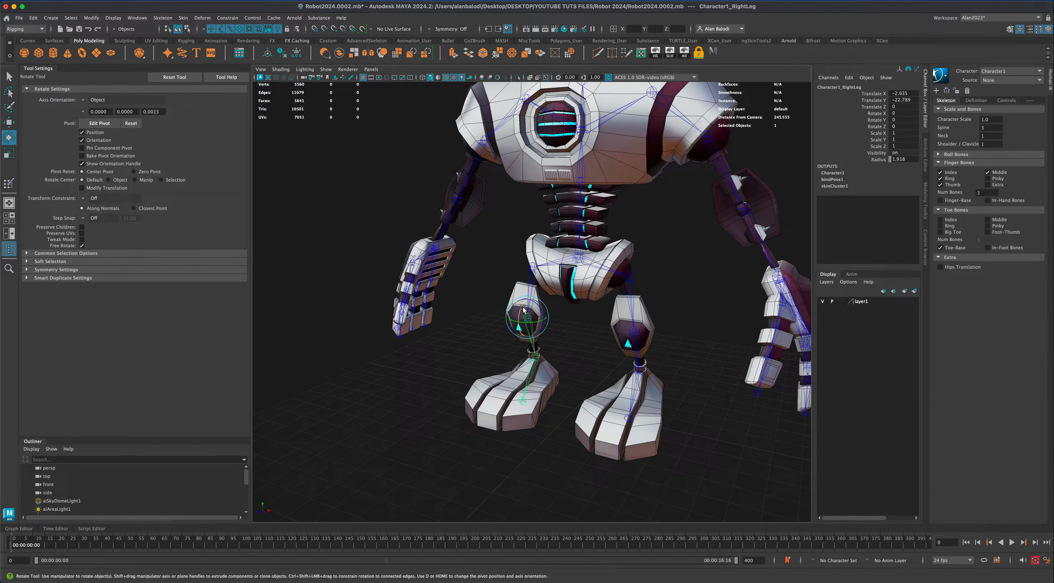
pyautogui.moveTo(519, 311)
pyautogui.mouseDown()
pyautogui.moveTo(517, 327)
pyautogui.moveTo(513, 304)
pyautogui.moveTo(509, 313)
pyautogui.mouseUp()
pyautogui.press('super+z')
pyautogui.scroll(-6, 467, 400)
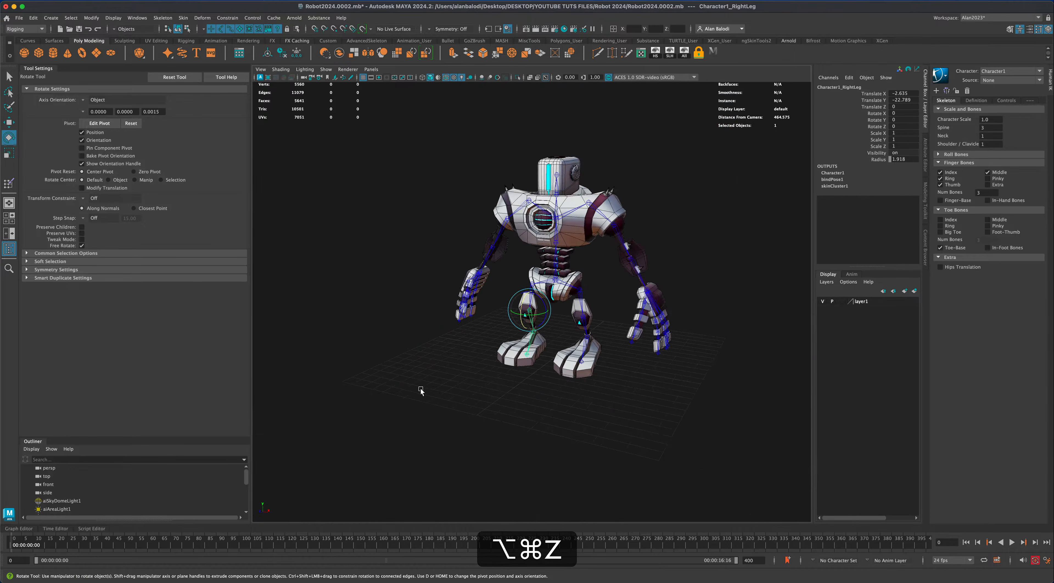
pyautogui.keyDown('alt'); pyautogui.moveTo(420, 390); pyautogui.dragTo(574, 346); pyautogui.keyUp('alt')
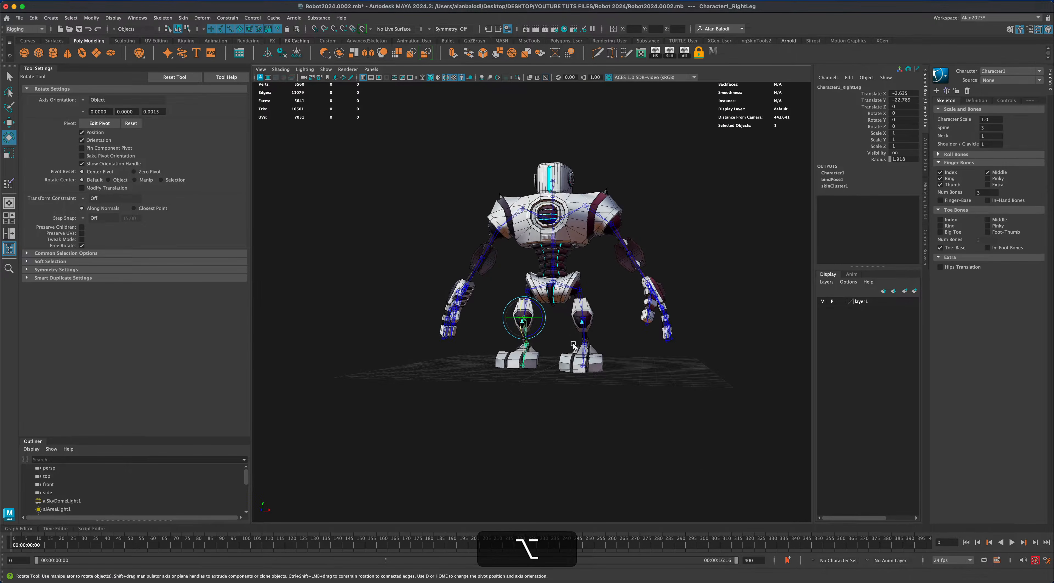
# - Select the entire joint hierarchy from the hips, set Rotate X, Y and Z to 0, and deselect the joints
pyautogui.click(9, 77)
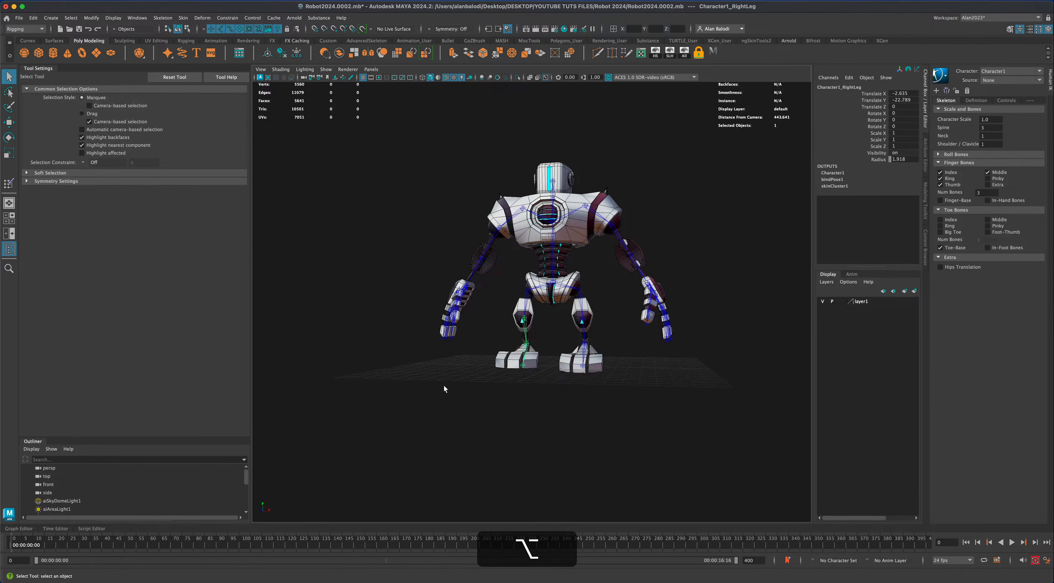
pyautogui.keyDown('alt'); pyautogui.moveTo(442, 389); pyautogui.dragTo(597, 425); pyautogui.keyUp('alt')
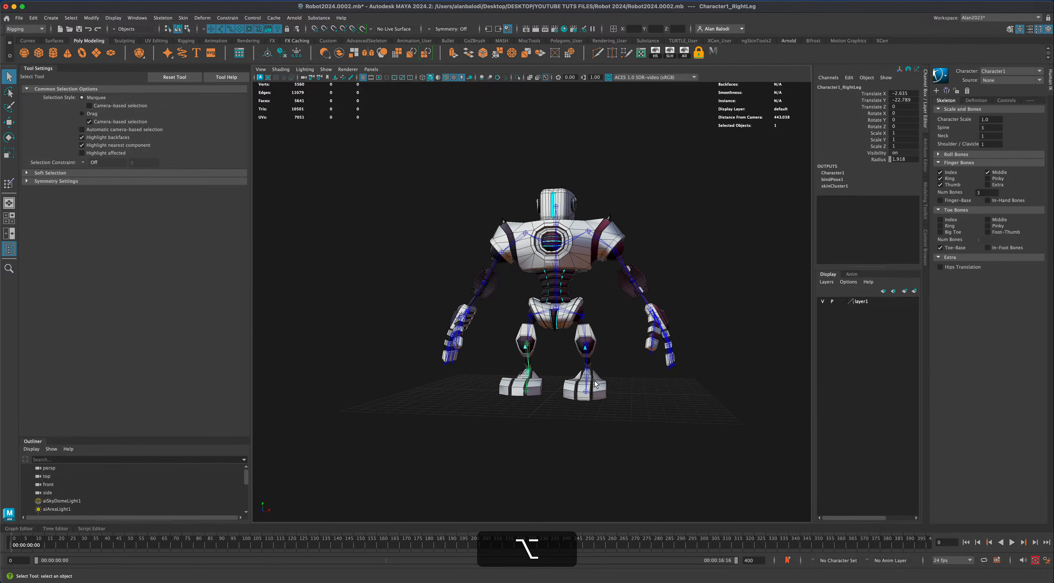
pyautogui.keyDown('alt'); pyautogui.moveTo(557, 319); pyautogui.dragTo(546, 355); pyautogui.keyUp('alt')
pyautogui.click(553, 311)
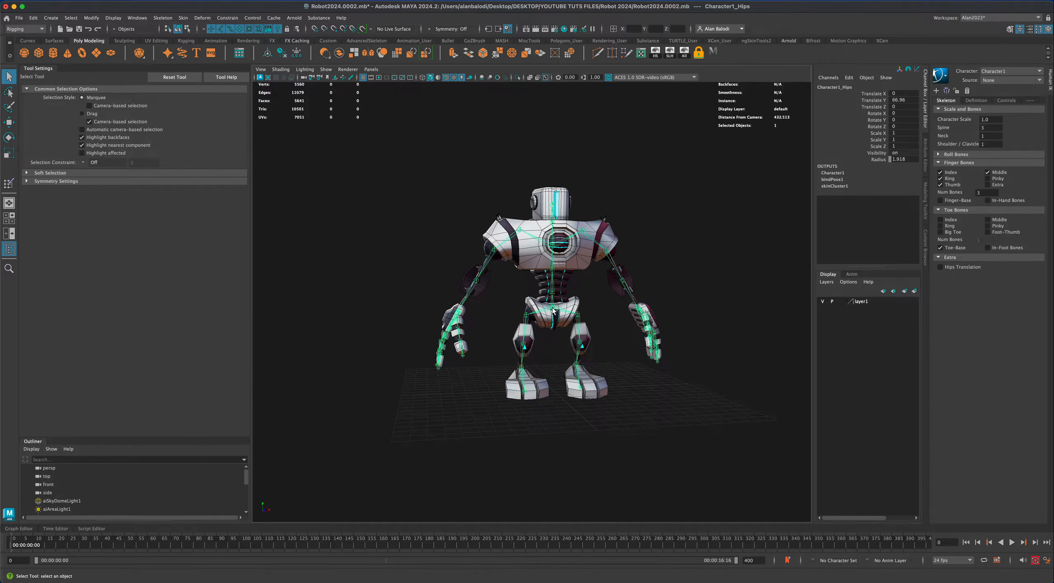
pyautogui.rightClick(553, 311)
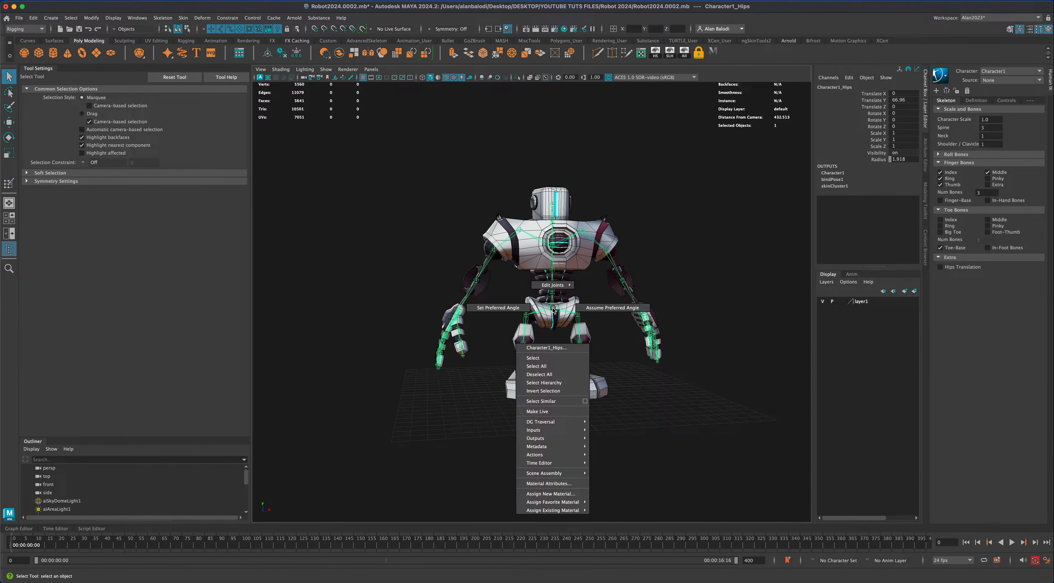
pyautogui.click(552, 383)
pyautogui.keyDown('alt'); pyautogui.moveTo(554, 367); pyautogui.dragTo(542, 401); pyautogui.keyUp('alt')
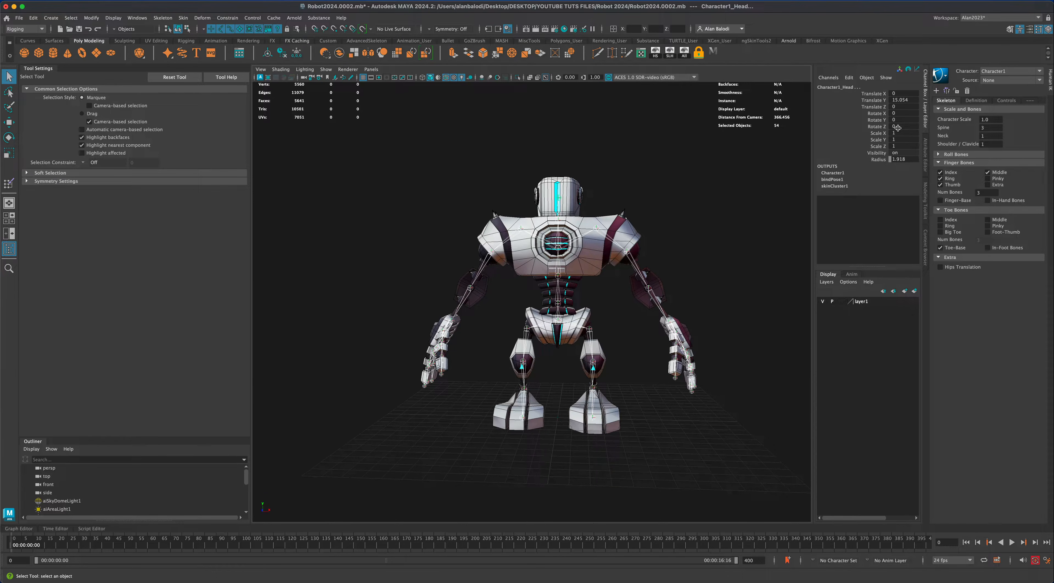
pyautogui.moveTo(899, 128); pyautogui.dragTo(901, 120)
pyautogui.write('0')
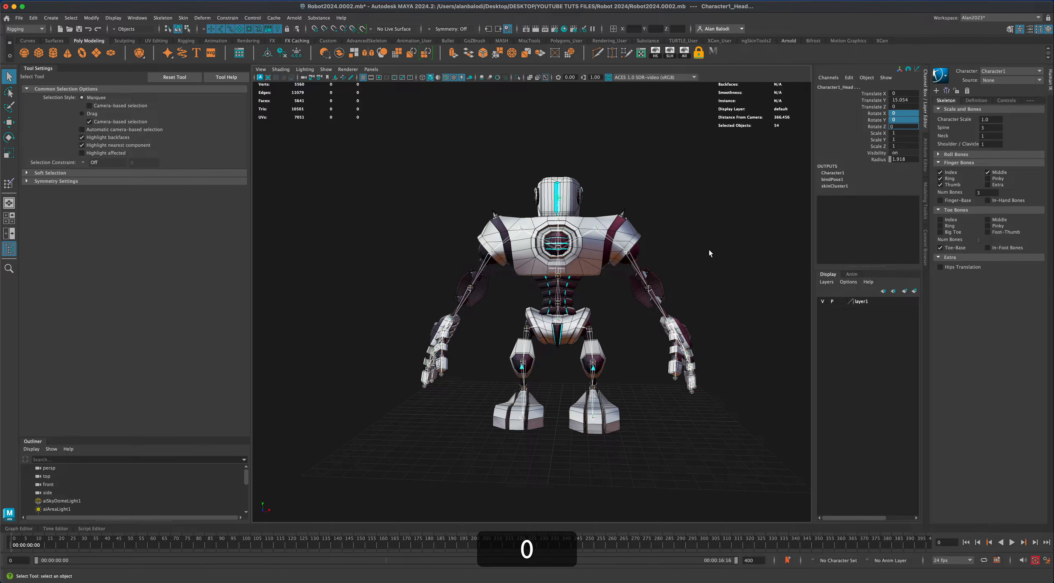
pyautogui.press('Return')
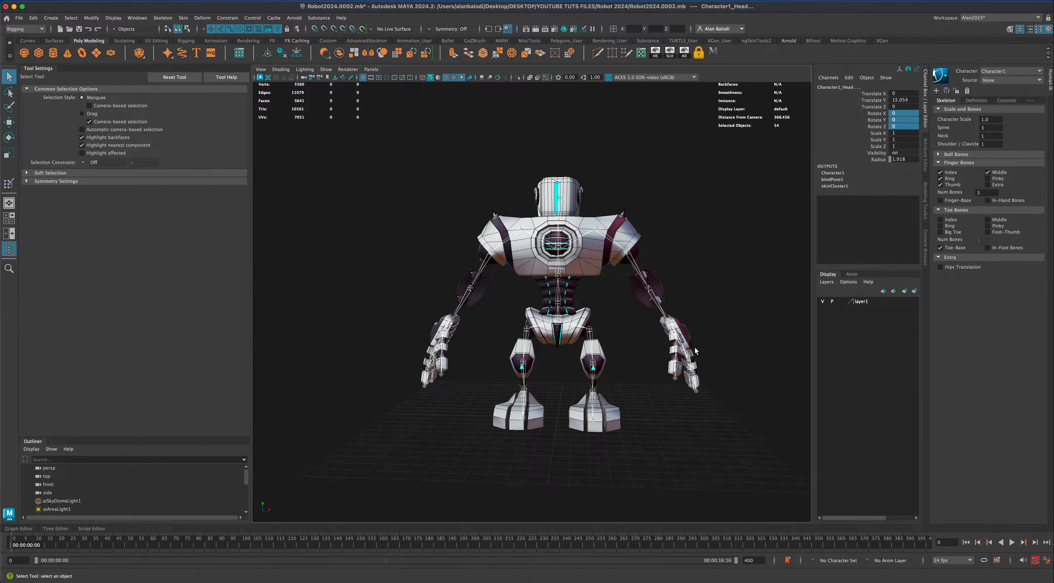
pyautogui.keyDown('alt'); pyautogui.moveTo(789, 324); pyautogui.dragTo(733, 379); pyautogui.keyUp('alt')
pyautogui.click(708, 369)
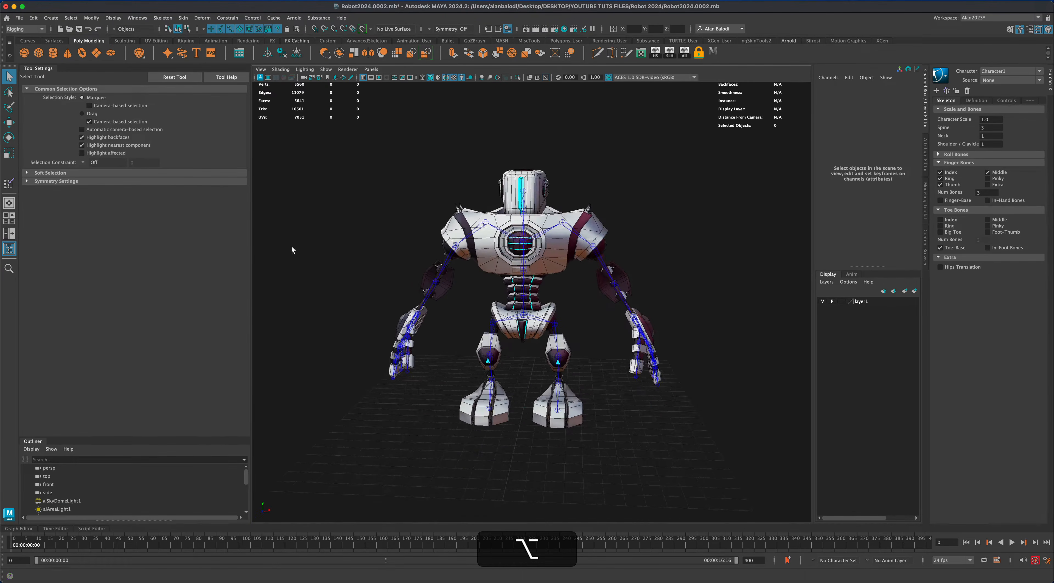
pyautogui.keyDown('alt'); pyautogui.moveTo(361, 277); pyautogui.dragTo(361, 285, button='middle'); pyautogui.keyUp('alt')
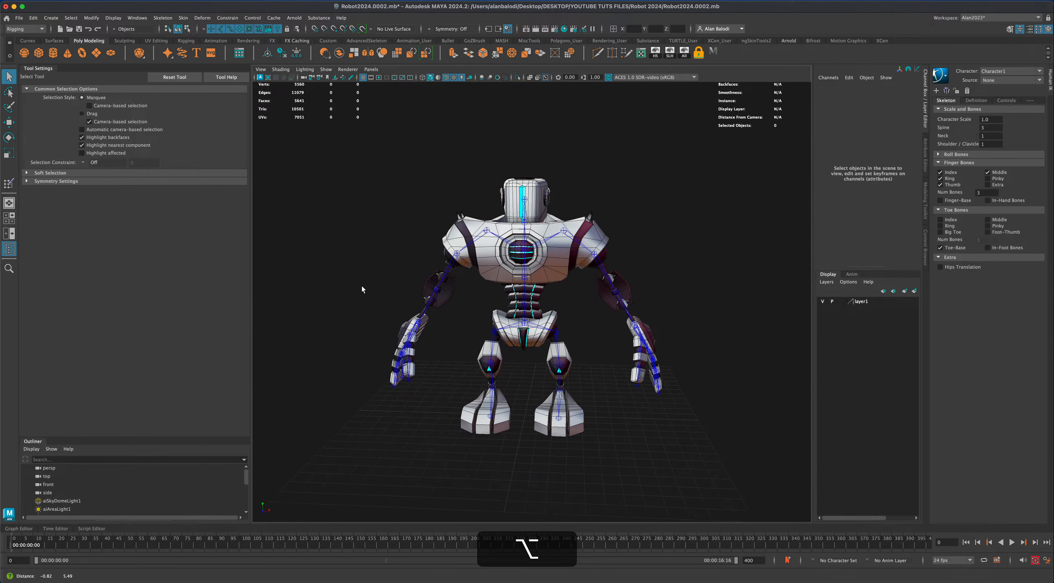
pyautogui.click(525, 325)
pyautogui.keyDown('alt'); pyautogui.moveTo(680, 307); pyautogui.dragTo(685, 315, button='middle'); pyautogui.keyUp('alt')
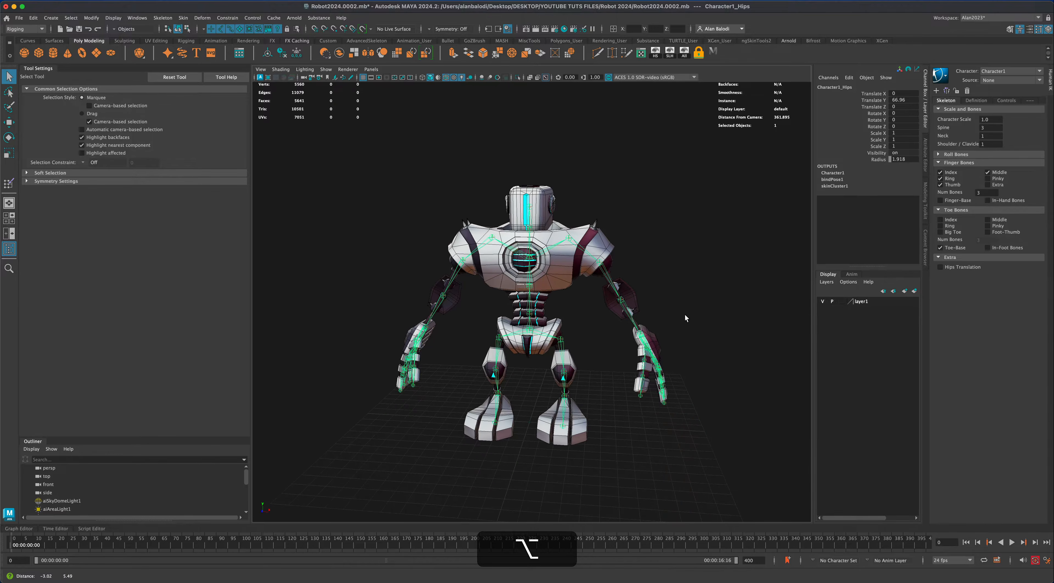
pyautogui.click(685, 315)
pyautogui.keyDown('alt'); pyautogui.moveTo(724, 277); pyautogui.dragTo(728, 279, button='middle'); pyautogui.keyUp('alt')
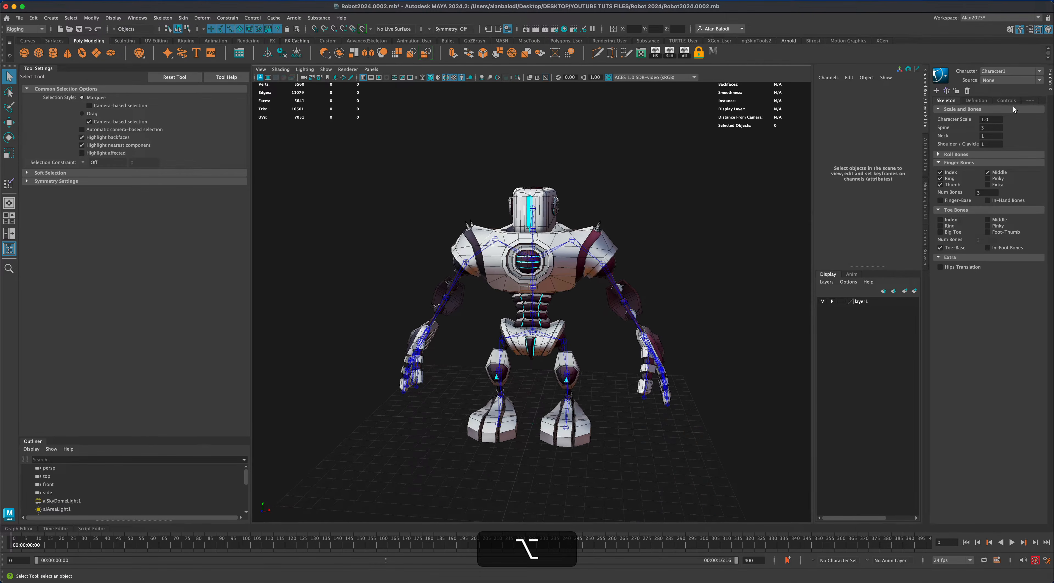
# - Set the HumanIK source of Character1 to Control Rig
pyautogui.click(999, 80)
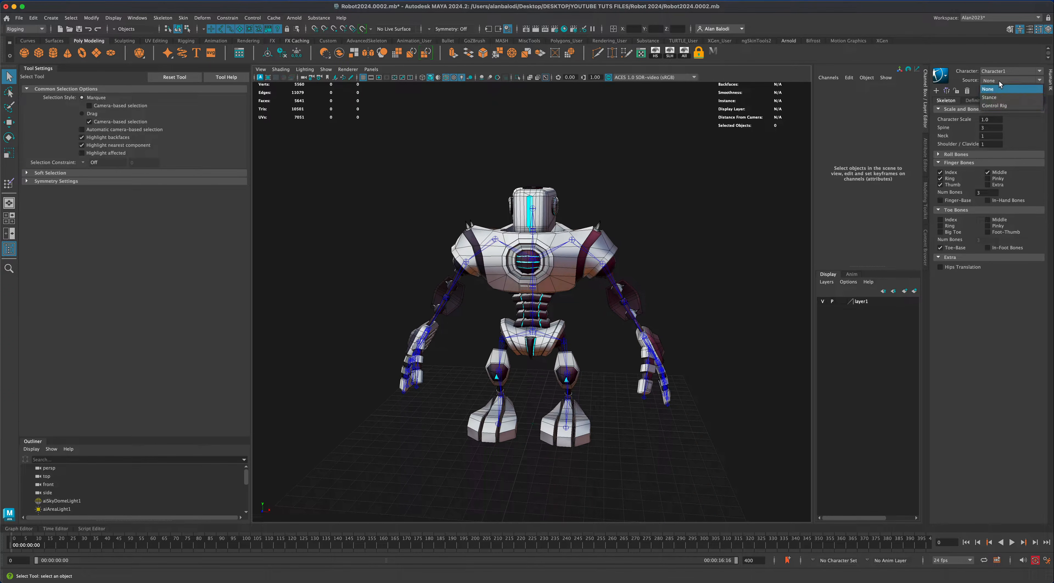
pyautogui.click(1003, 106)
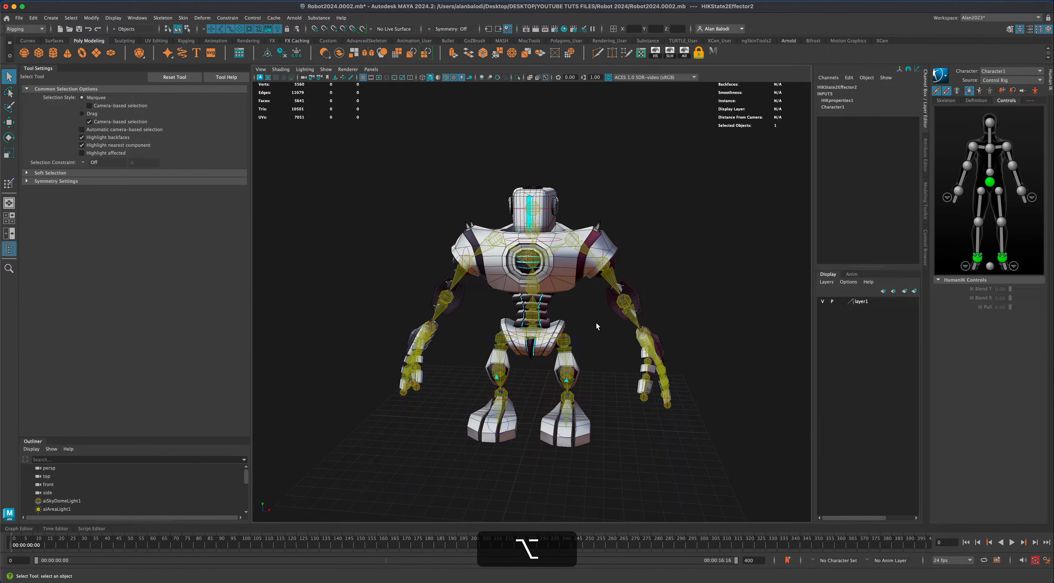
pyautogui.keyDown('alt'); pyautogui.moveTo(595, 324); pyautogui.dragTo(592, 353); pyautogui.keyUp('alt')
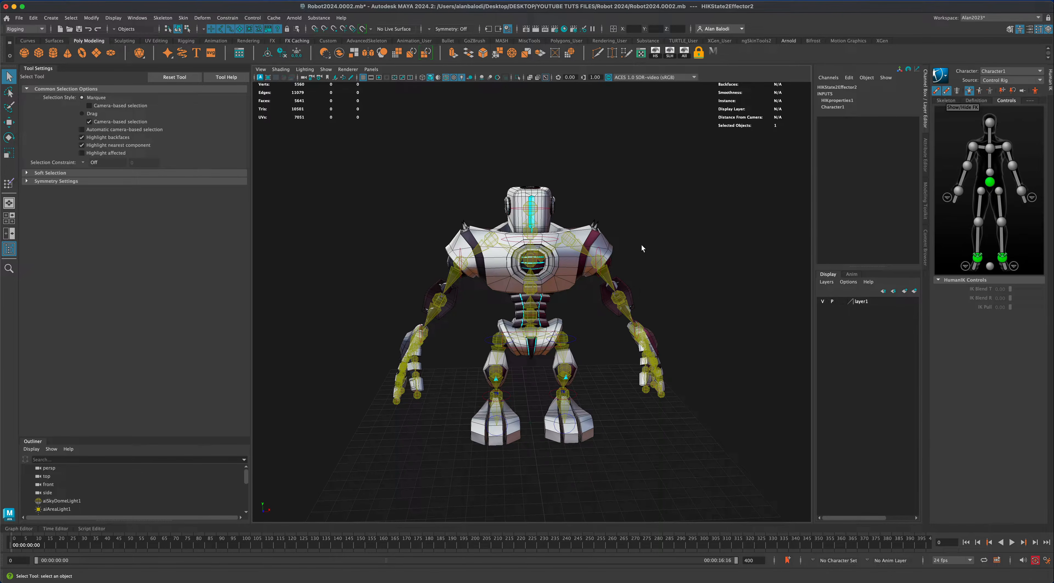
# - Hide the control rig's FK bones to view the IK effectors alone, then show only the FK bones
pyautogui.click(607, 279)
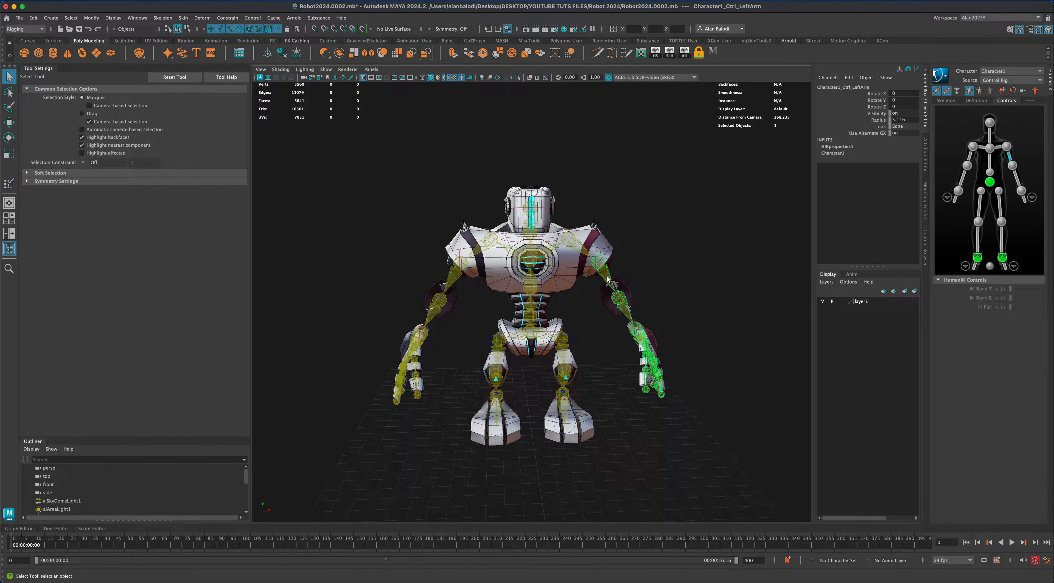
pyautogui.click(558, 393)
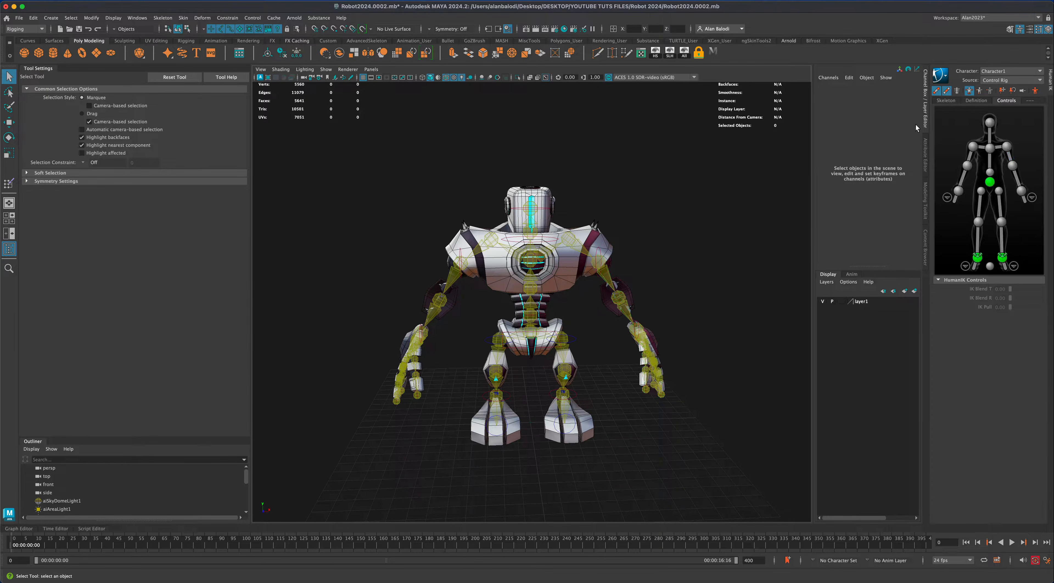
pyautogui.click(948, 92)
pyautogui.keyDown('alt'); pyautogui.moveTo(729, 243); pyautogui.dragTo(717, 246); pyautogui.keyUp('alt')
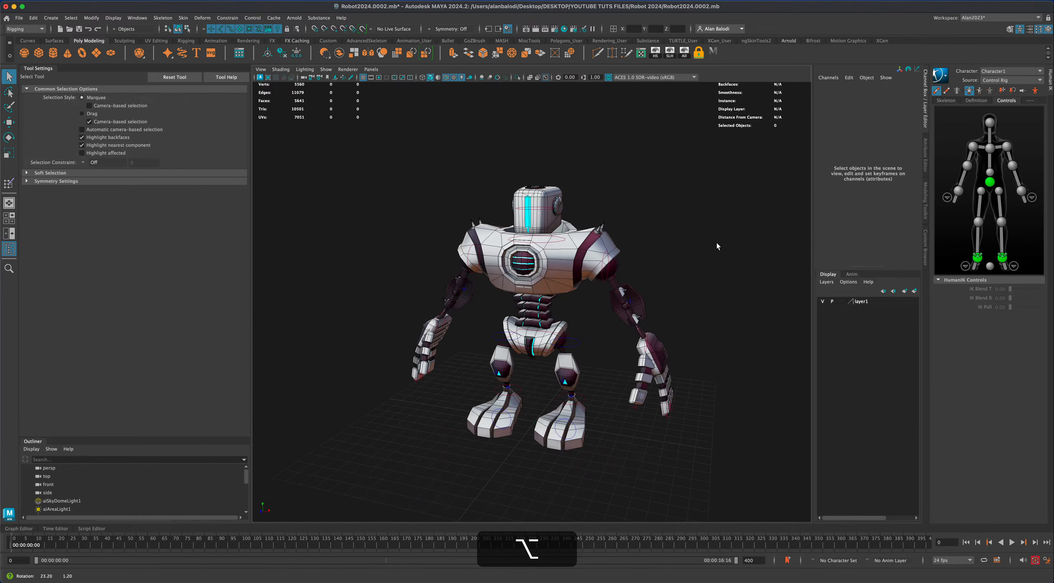
pyautogui.click(939, 91)
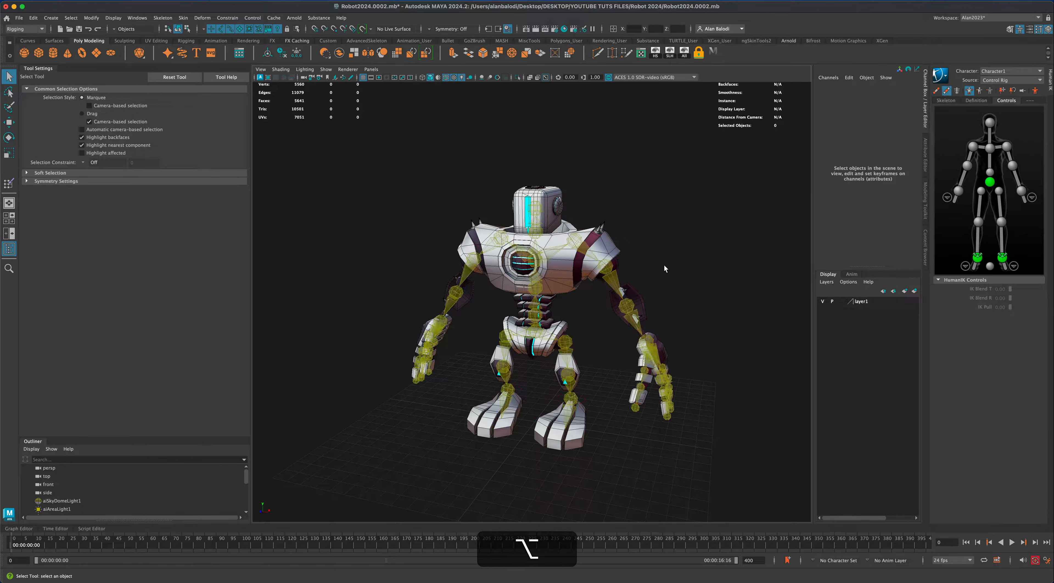
pyautogui.keyDown('alt'); pyautogui.moveTo(664, 266); pyautogui.dragTo(688, 274); pyautogui.keyUp('alt')
# - Test-rotate the left upper arm's FK control at the shoulder and undo the rotation
pyautogui.click(619, 260)
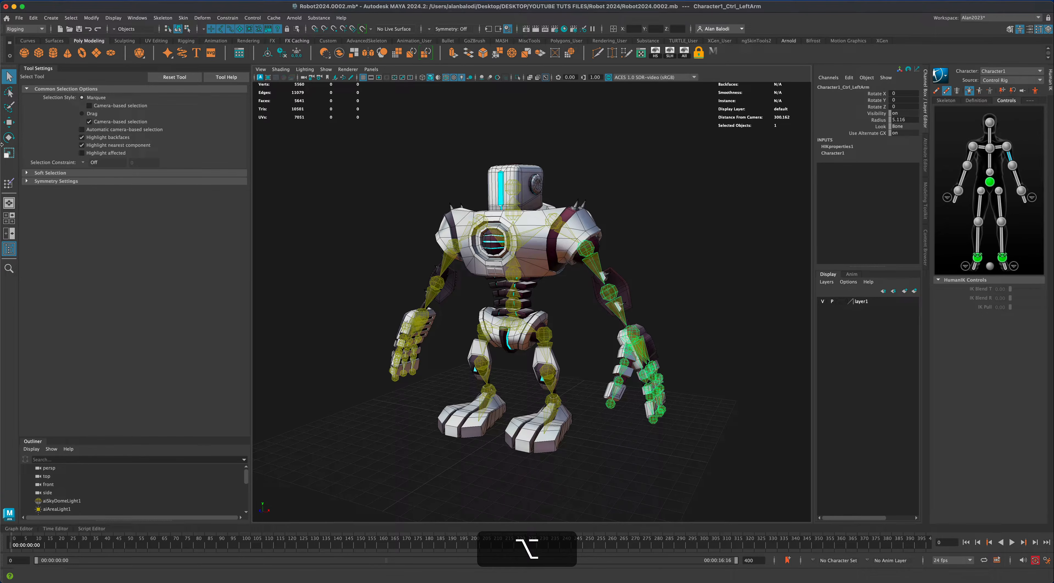
pyautogui.click(9, 138)
pyautogui.keyDown('alt'); pyautogui.moveTo(426, 229); pyautogui.dragTo(581, 244); pyautogui.keyUp('alt')
pyautogui.keyDown('alt'); pyautogui.scroll(2, 650, 252); pyautogui.keyUp('alt')
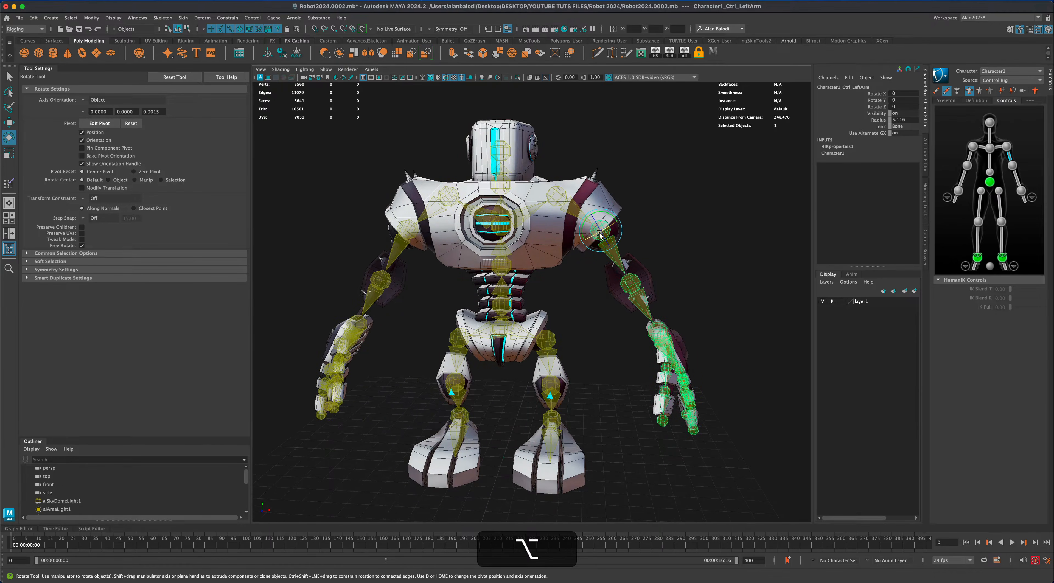
pyautogui.keyDown('alt'); pyautogui.scroll(1, 643, 250); pyautogui.keyUp('alt')
pyautogui.keyDown('alt'); pyautogui.moveTo(645, 251); pyautogui.dragTo(699, 256); pyautogui.keyUp('alt')
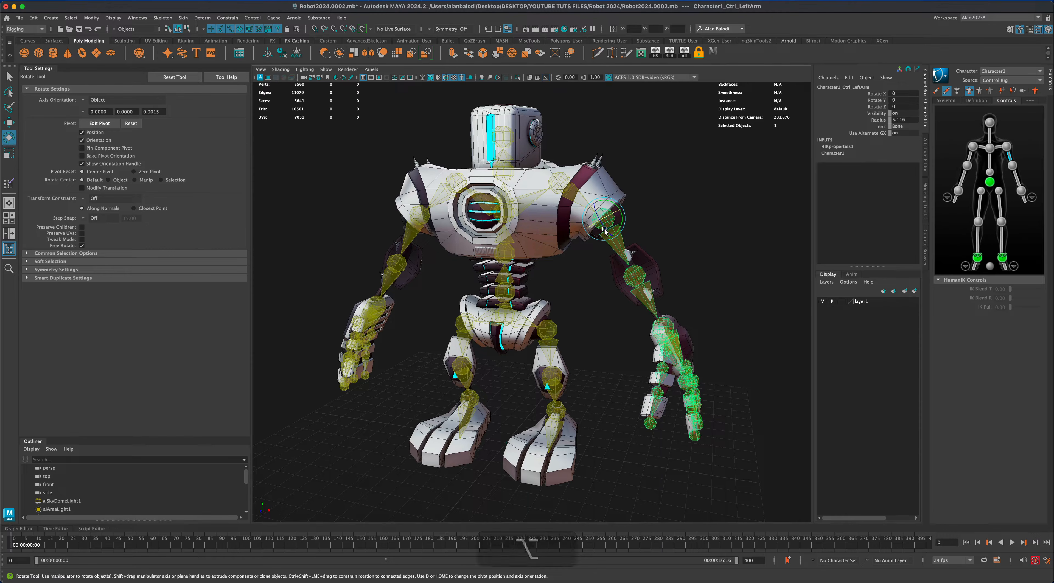
pyautogui.moveTo(604, 234); pyautogui.dragTo(638, 286)
pyautogui.press('super+z')
# - Test-rotate the left forearm and left hand FK controls, undoing each rotation
pyautogui.click(633, 279)
pyautogui.press('super+z')
pyautogui.keyDown('alt'); pyautogui.moveTo(601, 351); pyautogui.dragTo(612, 344); pyautogui.keyUp('alt')
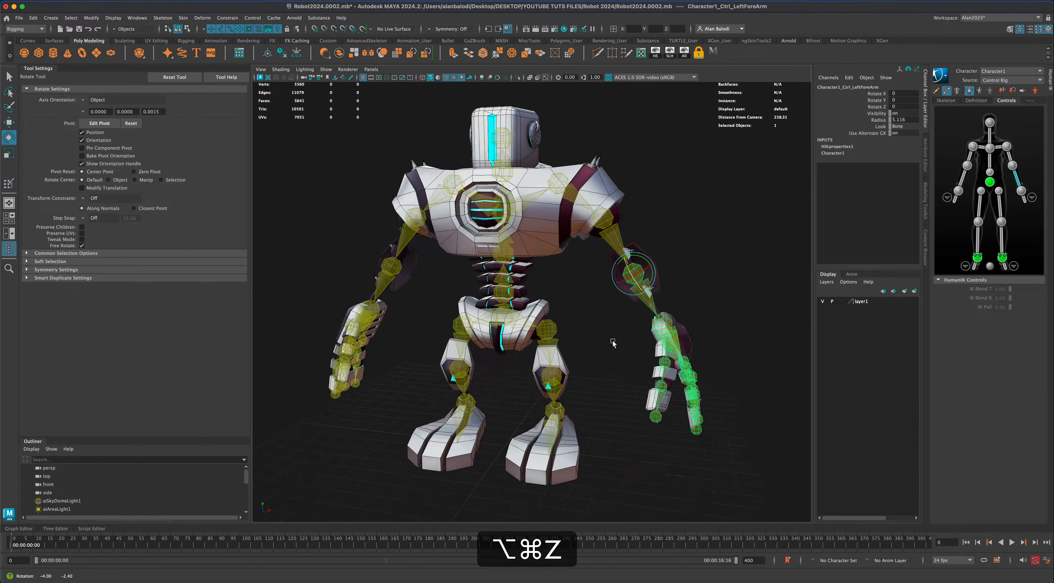
pyautogui.click(669, 320)
pyautogui.moveTo(674, 310); pyautogui.dragTo(735, 289)
pyautogui.press('super+z')
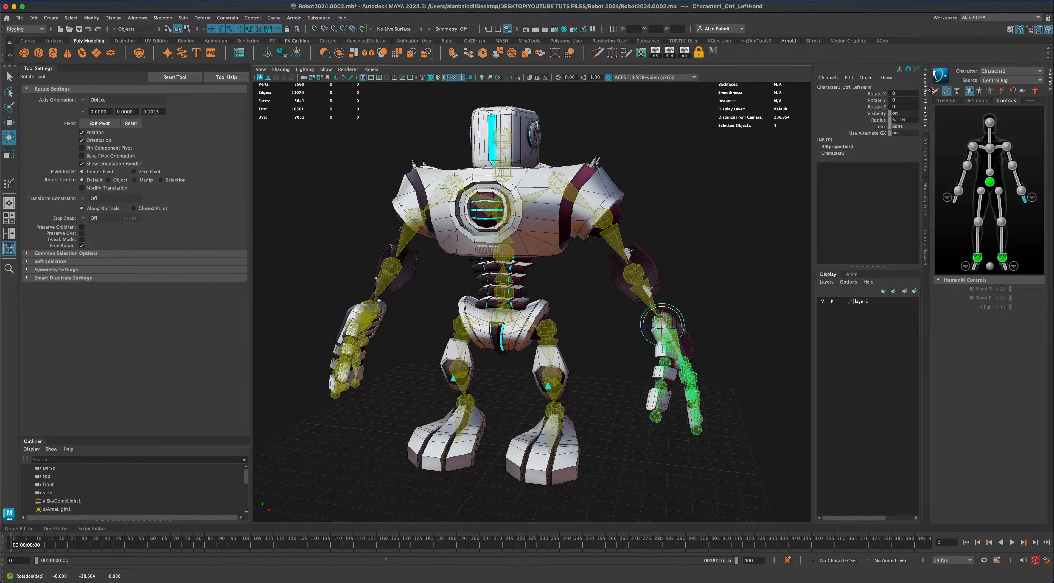
# - Show only the IK effectors of the control rig
pyautogui.click(936, 92)
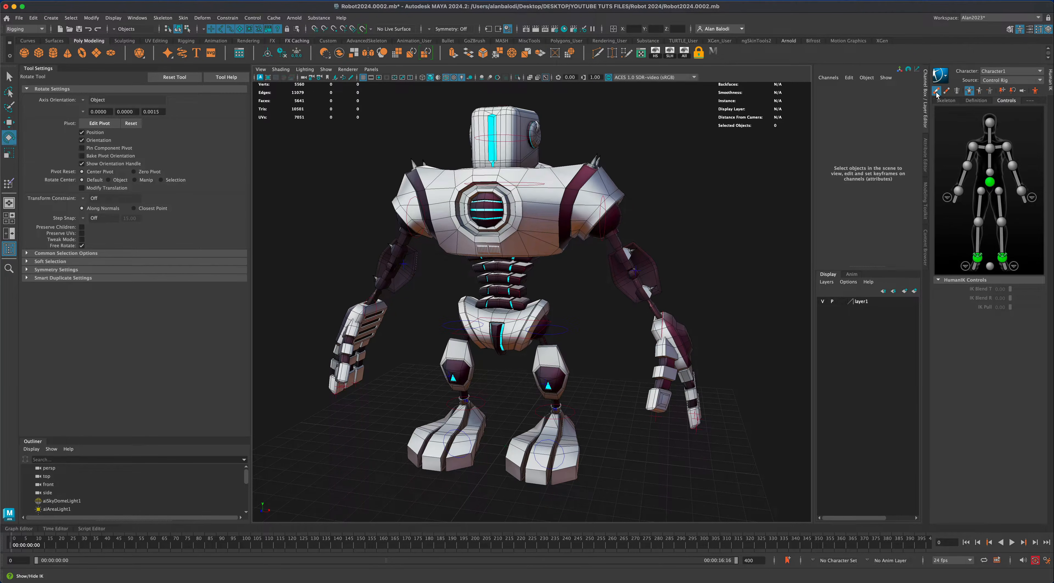
pyautogui.keyDown('alt'); pyautogui.moveTo(716, 315); pyautogui.dragTo(721, 314); pyautogui.keyUp('alt')
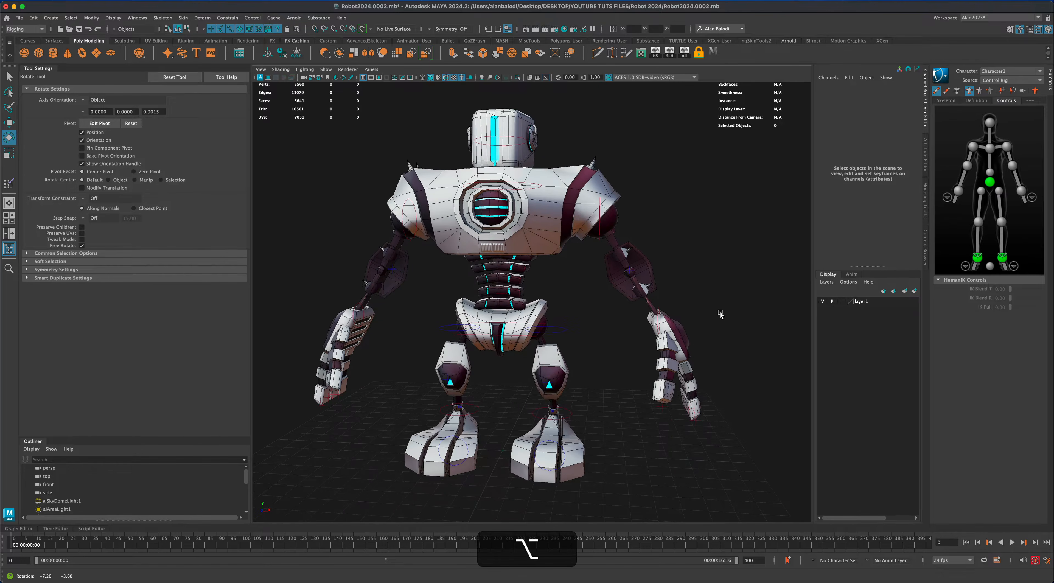
pyautogui.keyDown('alt'); pyautogui.moveTo(706, 371); pyautogui.dragTo(723, 380); pyautogui.keyUp('alt')
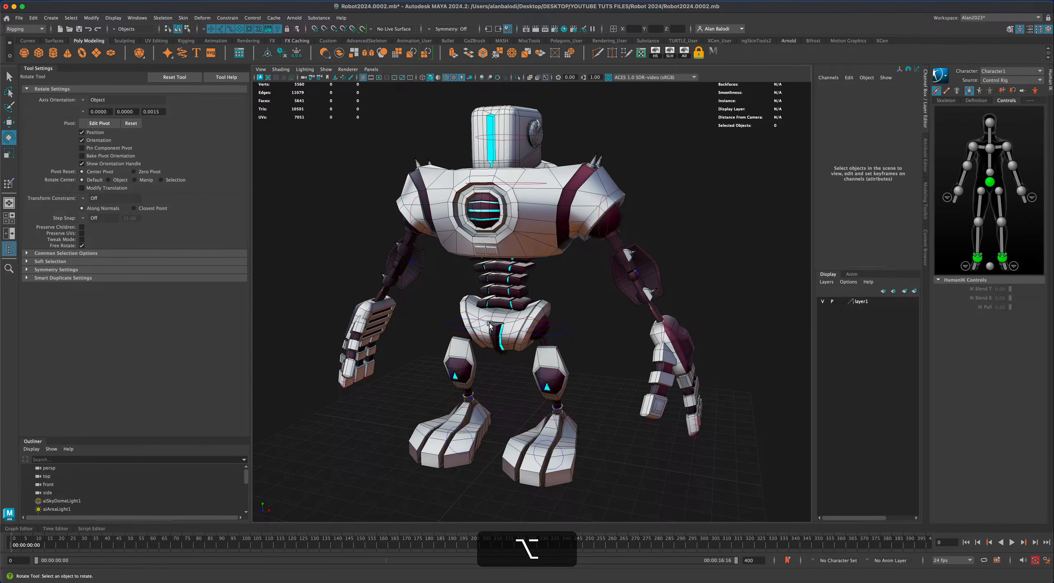
# - Test-move the hips IK effector vertically with the Move tool and undo the move
pyautogui.press('w')
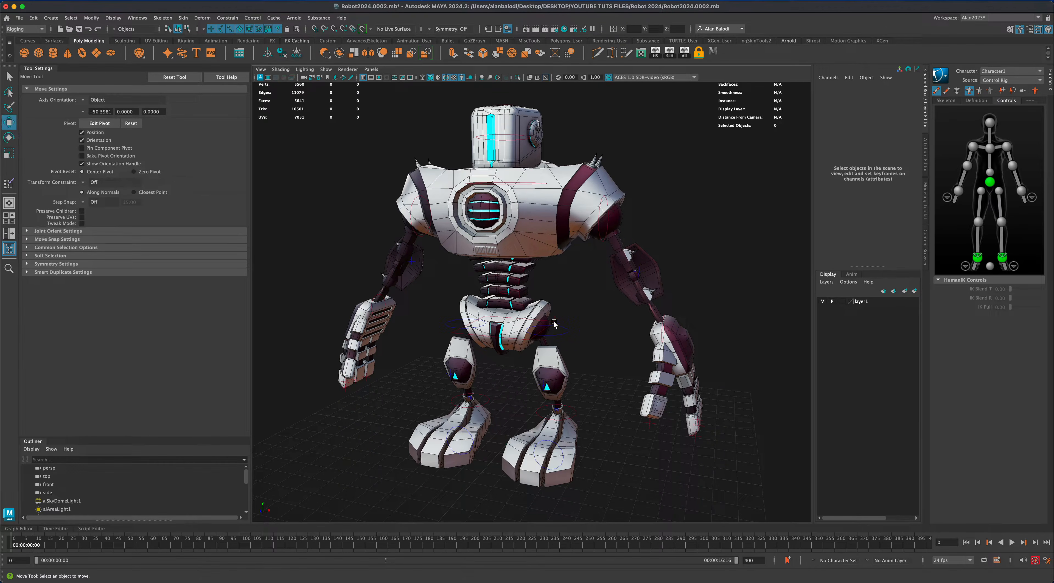
pyautogui.click(553, 323)
pyautogui.keyDown('alt'); pyautogui.moveTo(554, 324); pyautogui.dragTo(614, 380); pyautogui.keyUp('alt')
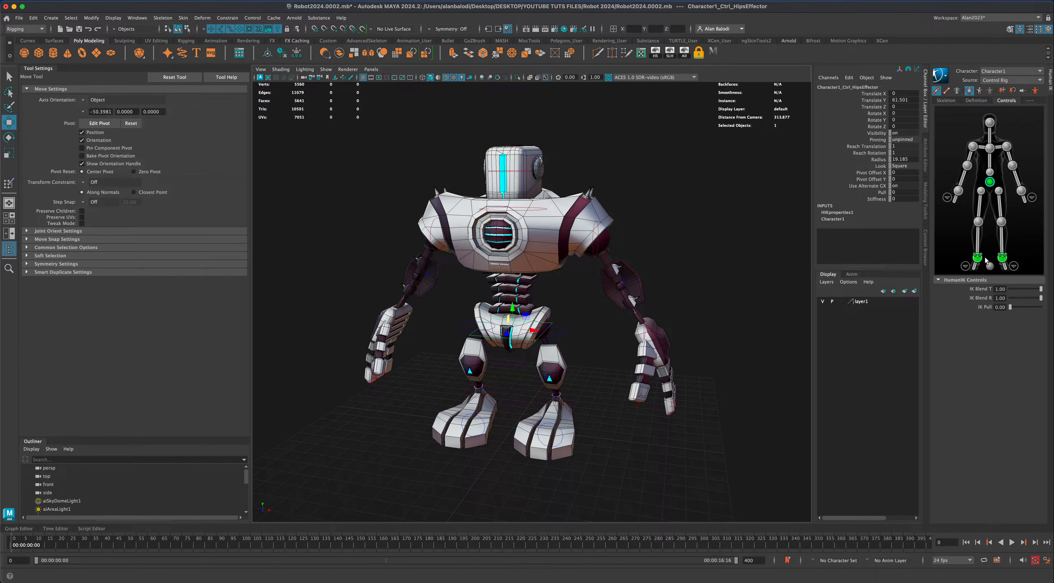
pyautogui.keyDown('alt'); pyautogui.moveTo(787, 303); pyautogui.dragTo(768, 307); pyautogui.keyUp('alt')
pyautogui.press('w')
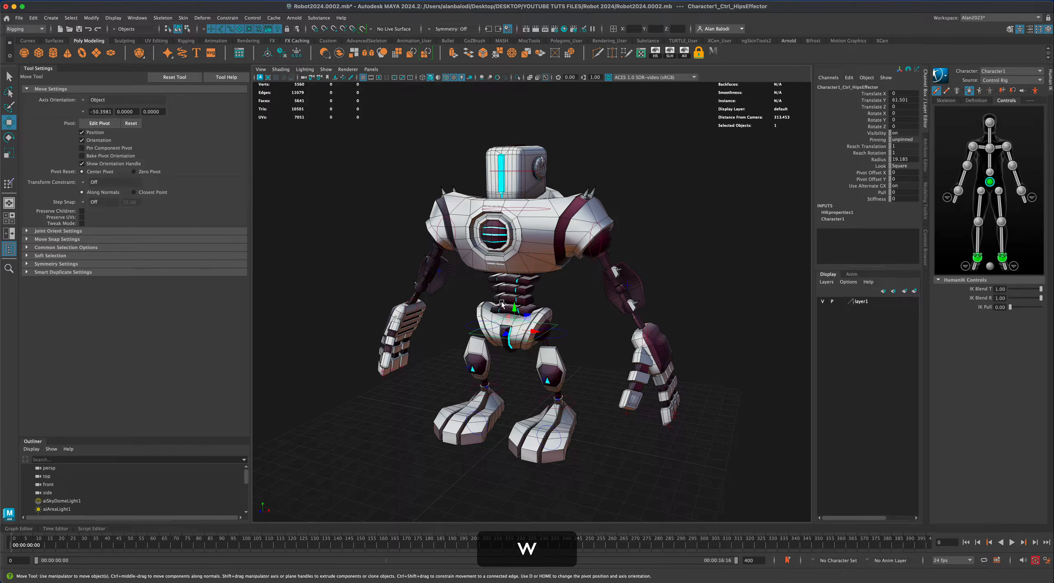
pyautogui.moveTo(515, 310)
pyautogui.mouseDown()
pyautogui.moveTo(514, 319)
pyautogui.moveTo(515, 299)
pyautogui.mouseUp()
pyautogui.press('alt+super+z')
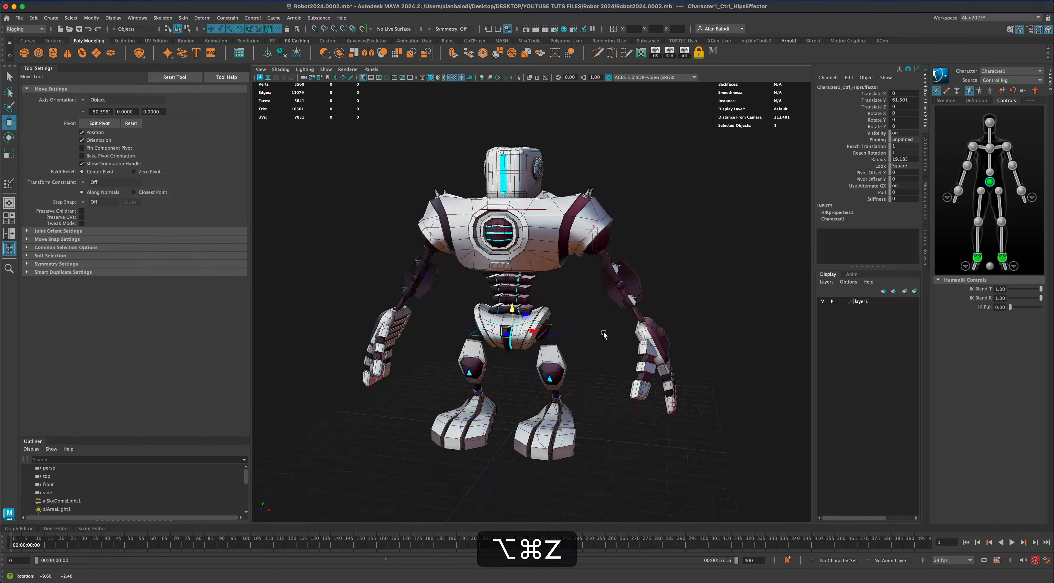
# - In Full Body mode, test-move the left wrist IK effector and undo the move
pyautogui.keyDown('alt'); pyautogui.moveTo(604, 337); pyautogui.dragTo(702, 278); pyautogui.keyUp('alt')
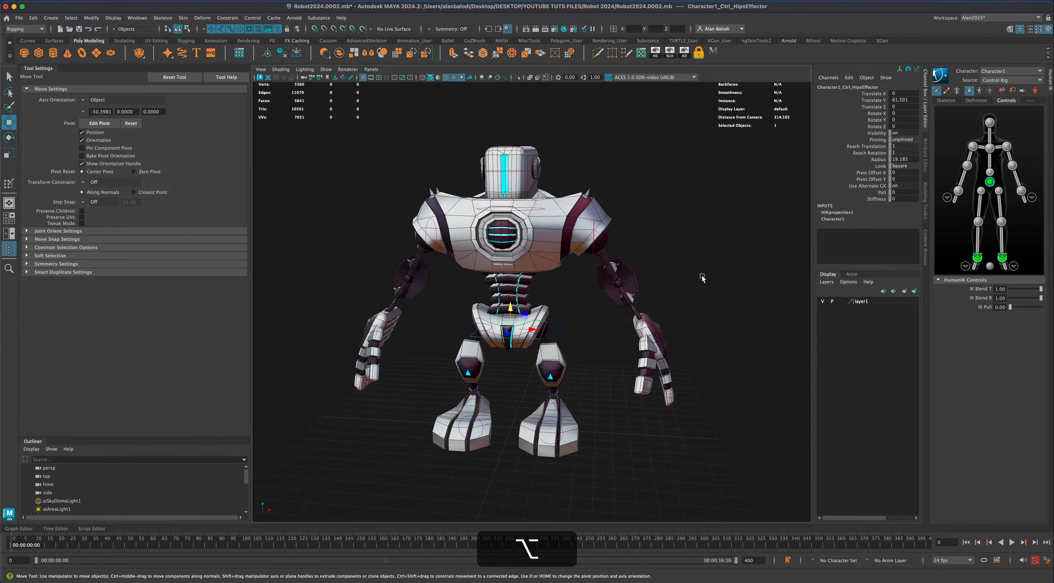
pyautogui.click(970, 91)
pyautogui.keyDown('alt'); pyautogui.moveTo(706, 282); pyautogui.dragTo(710, 280); pyautogui.keyUp('alt')
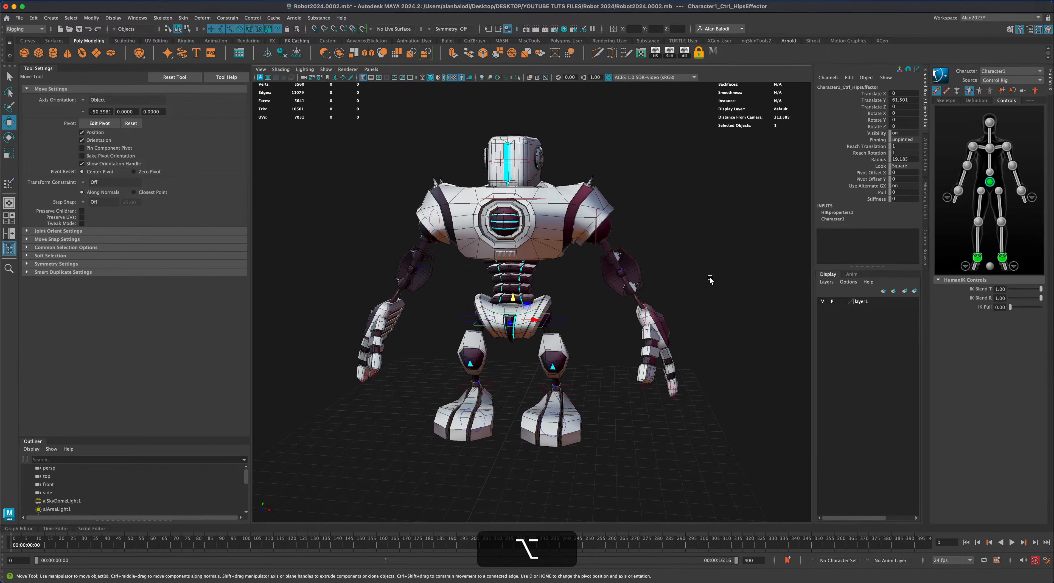
pyautogui.click(646, 307)
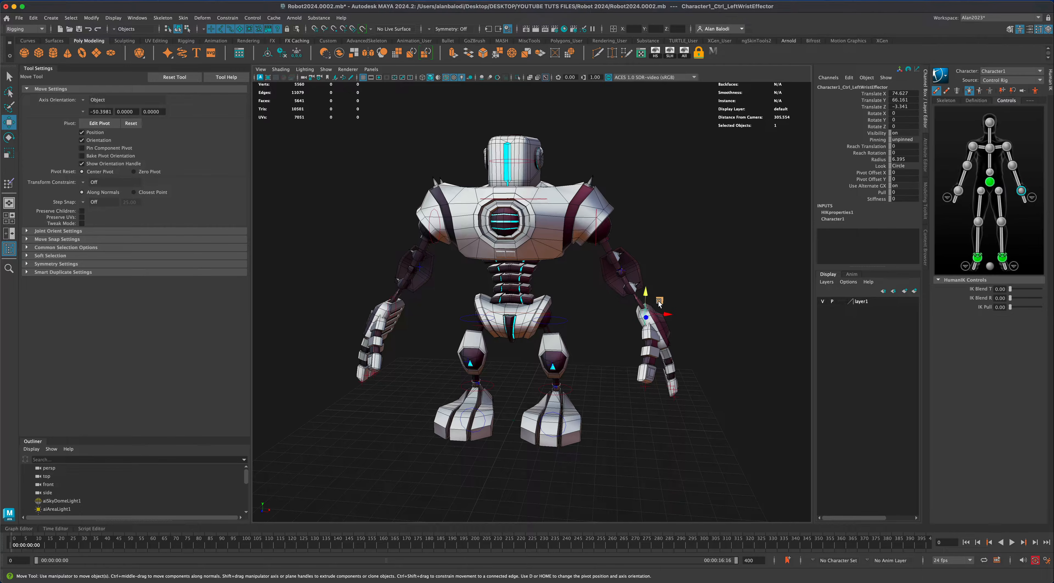
pyautogui.moveTo(646, 307); pyautogui.dragTo(767, 319)
pyautogui.press('super+z')
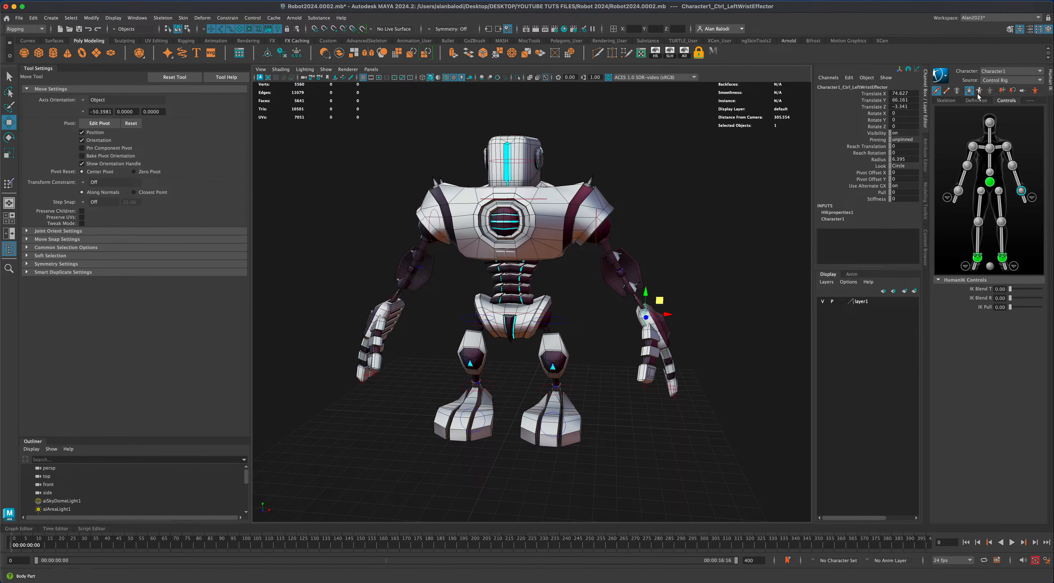
# - Switch to Body Part mode, test-move the left wrist IK effector outward and upward, and undo the last move
pyautogui.click(979, 93)
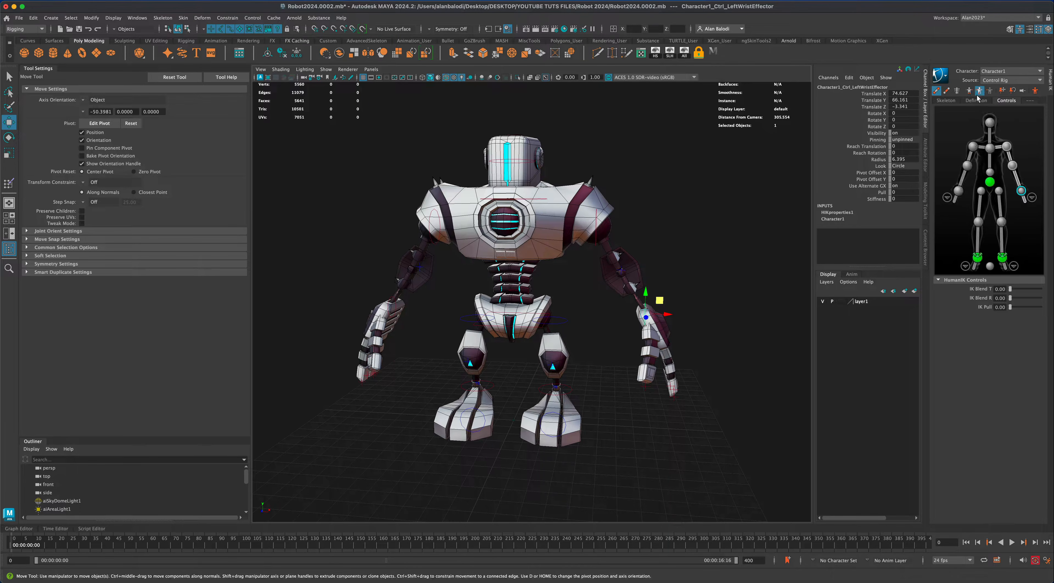
pyautogui.moveTo(662, 304)
pyautogui.mouseDown()
pyautogui.moveTo(692, 283)
pyautogui.moveTo(669, 291)
pyautogui.mouseUp()
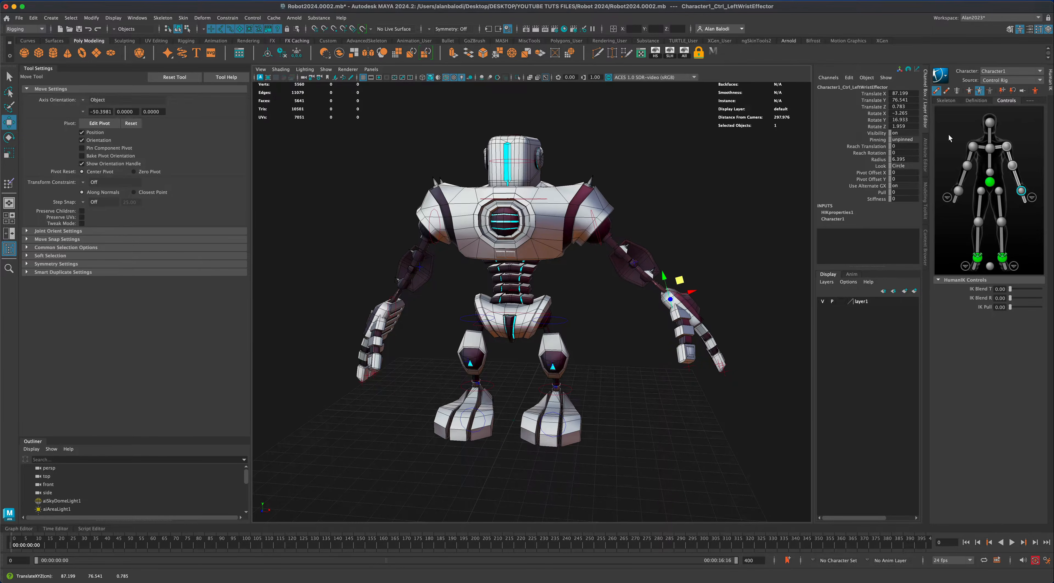
pyautogui.press('super+z')
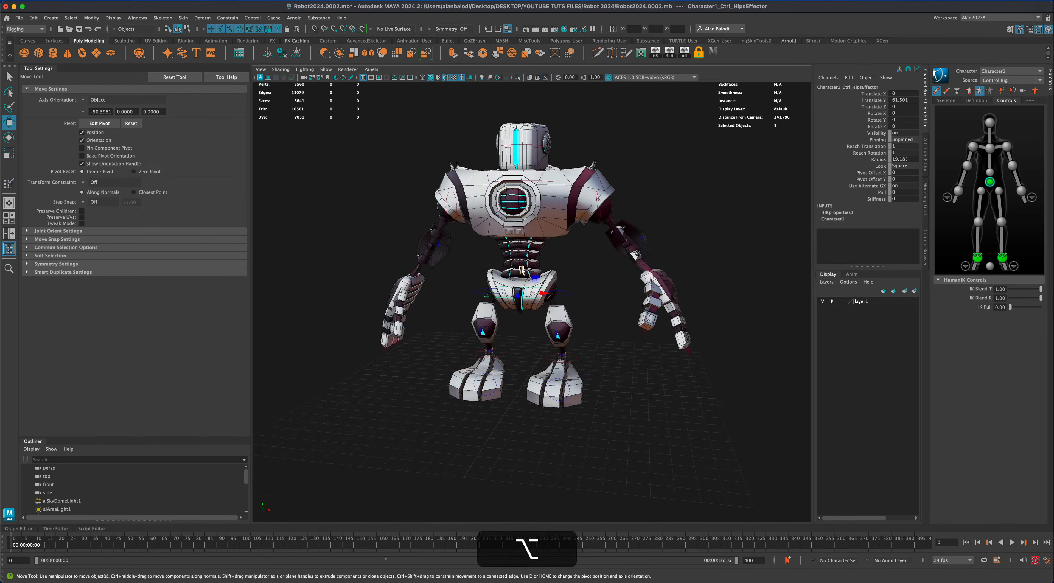
# - Test-move the hips IK effector down and up in Body Part mode and undo the moves
pyautogui.moveTo(525, 258); pyautogui.dragTo(539, 312)
pyautogui.moveTo(544, 316); pyautogui.dragTo(545, 304)
pyautogui.press('super+z')
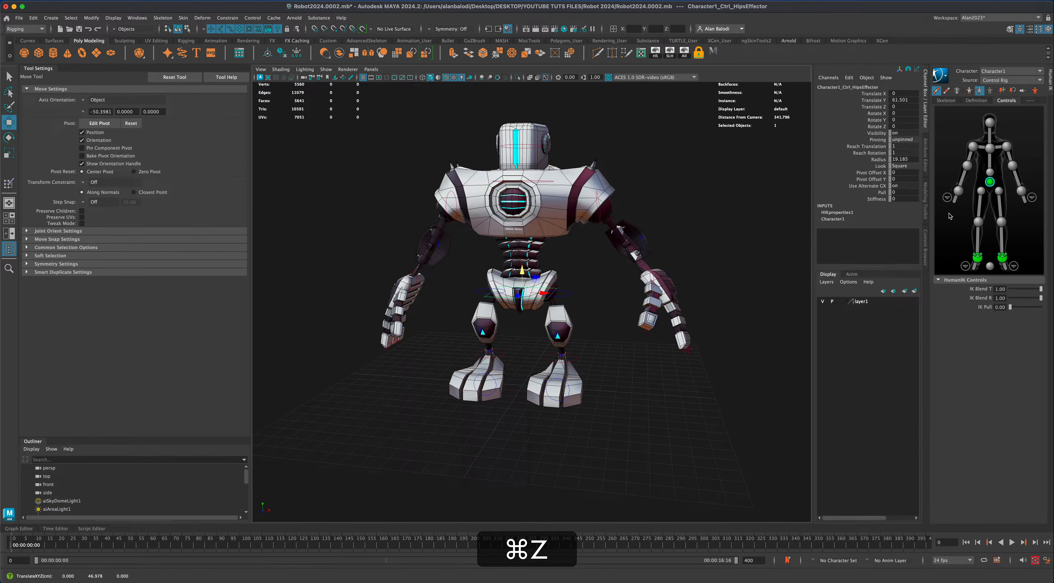
# - Release the effector pinning, test-raise the hips IK effector, and undo the move
pyautogui.click(1024, 93)
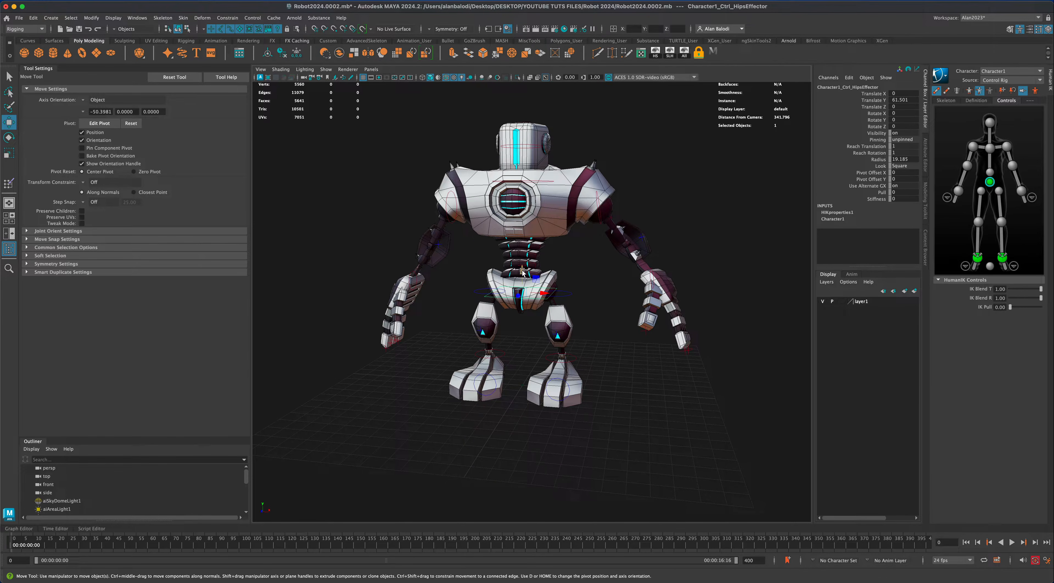
pyautogui.moveTo(523, 271); pyautogui.dragTo(528, 251)
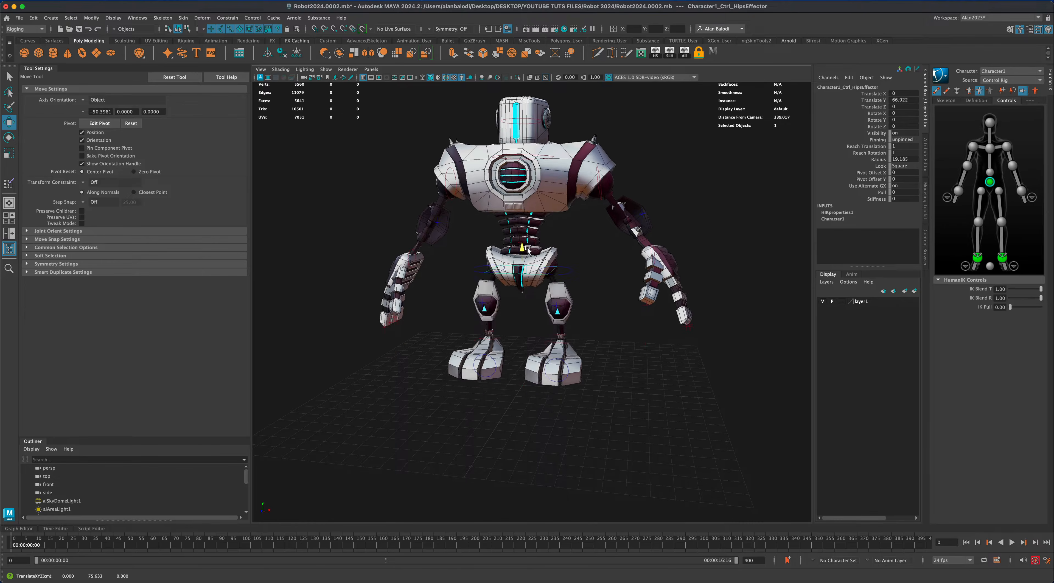
pyautogui.press('super+z')
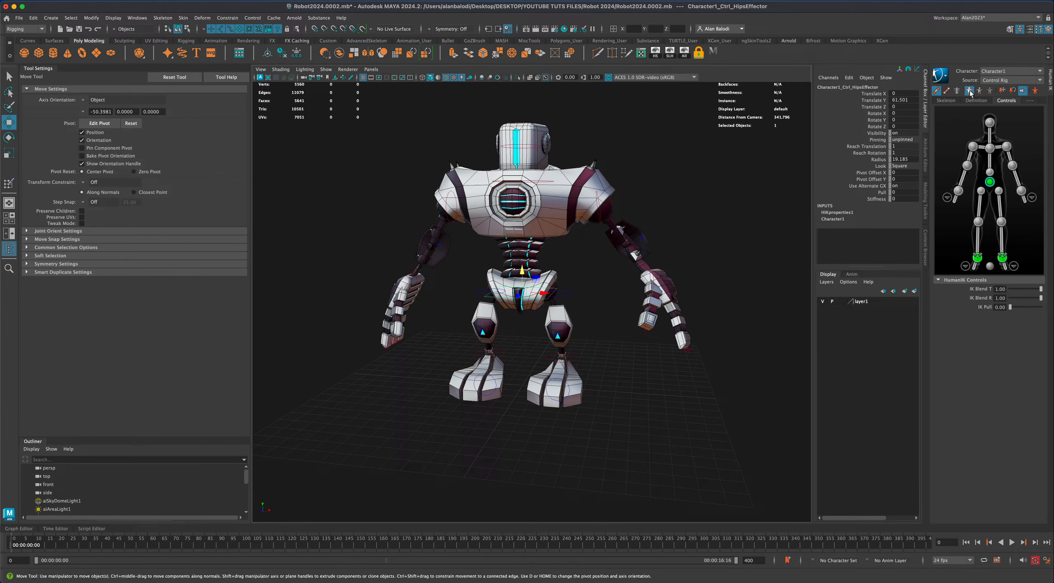
# - Test-lower the hips IK effector in Full Body mode and undo the move
pyautogui.moveTo(522, 270); pyautogui.dragTo(526, 351)
pyautogui.press('super+z')
pyautogui.press('alt+super+z')
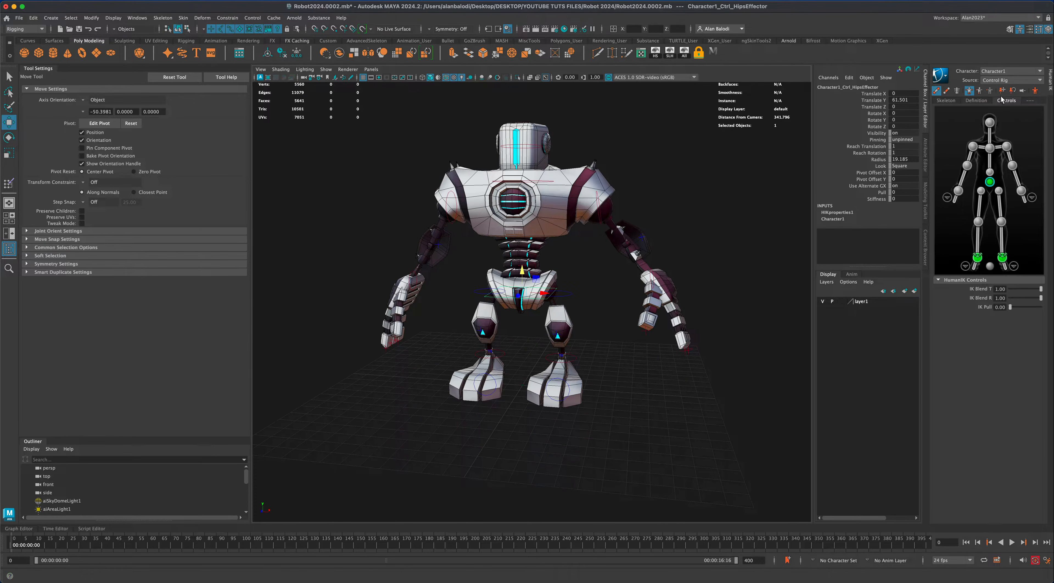
# - Pin the right wrist IK effector in both translation and rotation
pyautogui.keyDown('alt'); pyautogui.moveTo(763, 251); pyautogui.dragTo(474, 323); pyautogui.keyUp('alt')
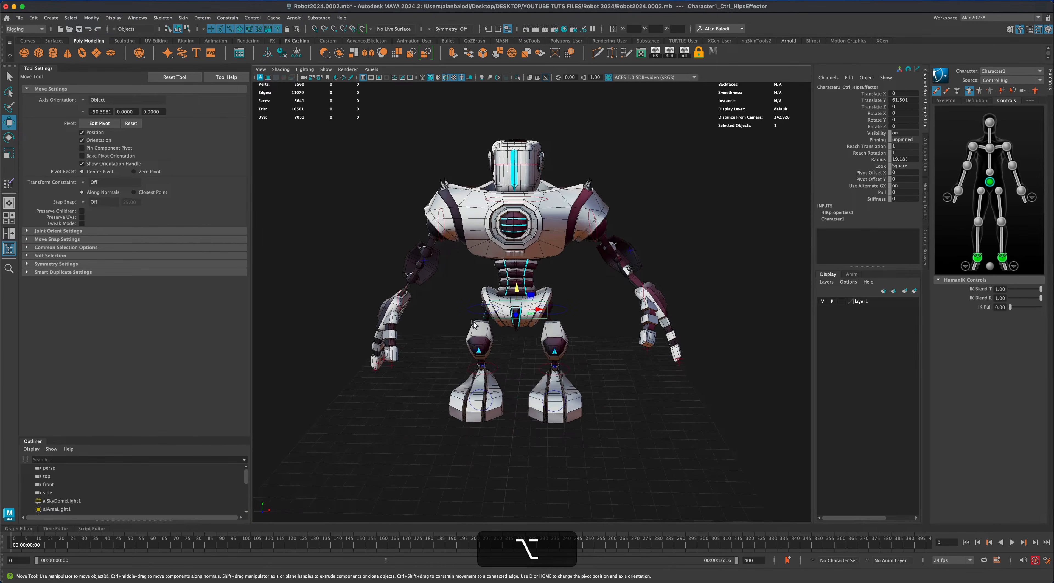
pyautogui.click(403, 302)
pyautogui.keyDown('alt'); pyautogui.moveTo(401, 326); pyautogui.dragTo(412, 334); pyautogui.keyUp('alt')
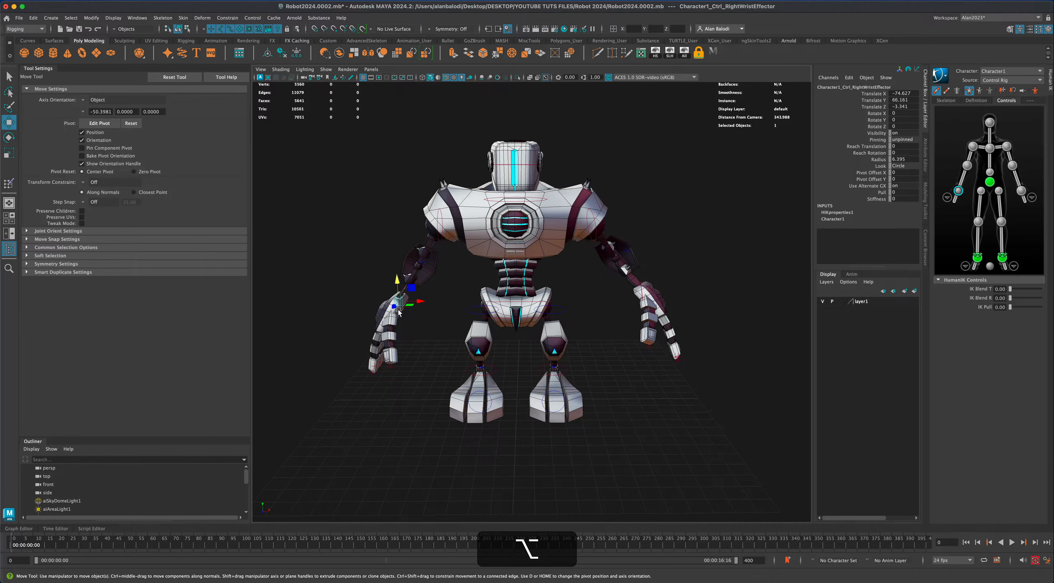
pyautogui.click(1002, 90)
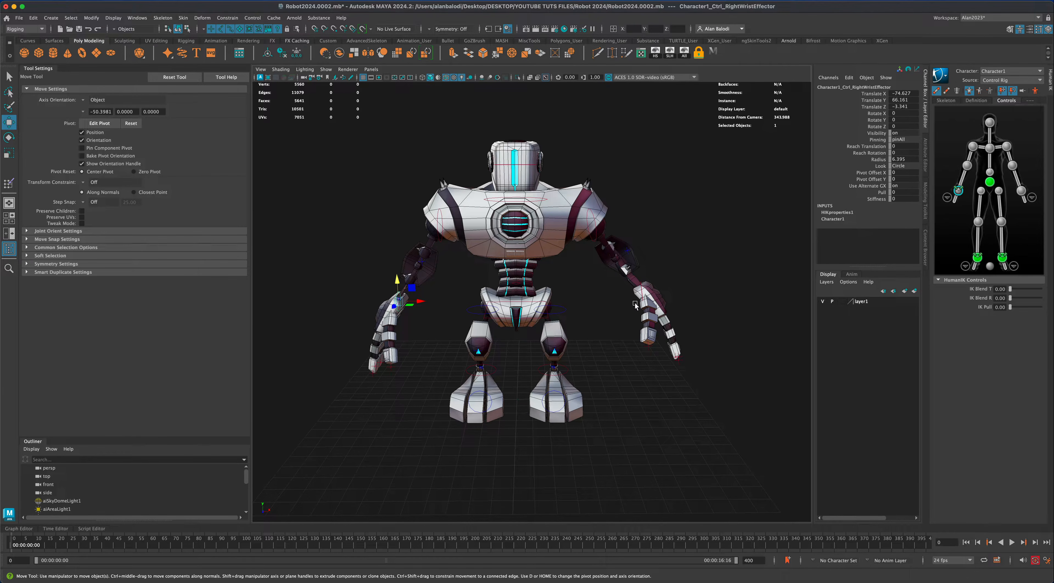
# - Test-move the left wrist IK effector against the pinned right wrist and undo the move
pyautogui.click(1022, 192)
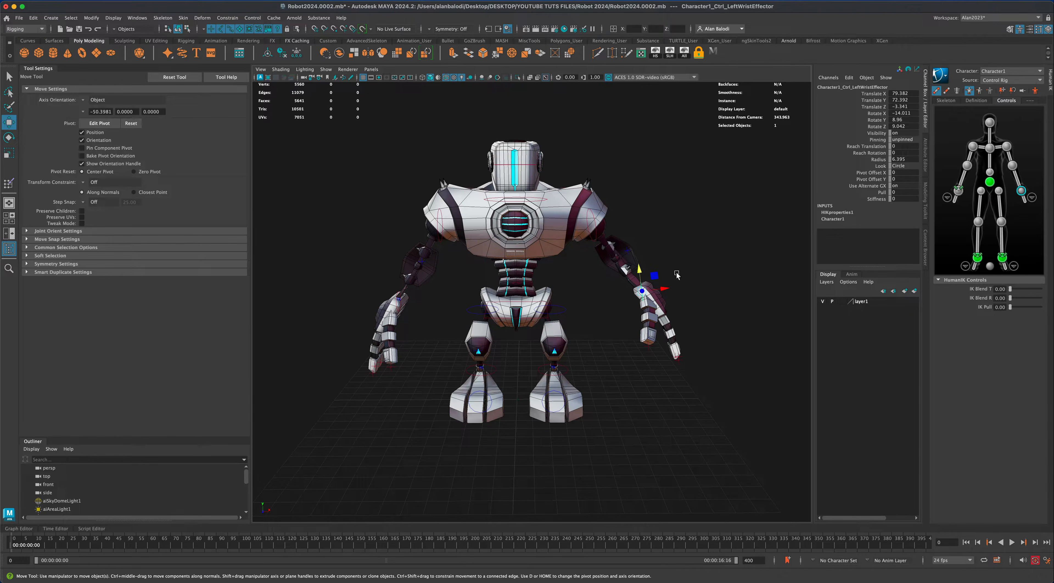
pyautogui.moveTo(656, 274); pyautogui.dragTo(691, 269)
pyautogui.press('super+z')
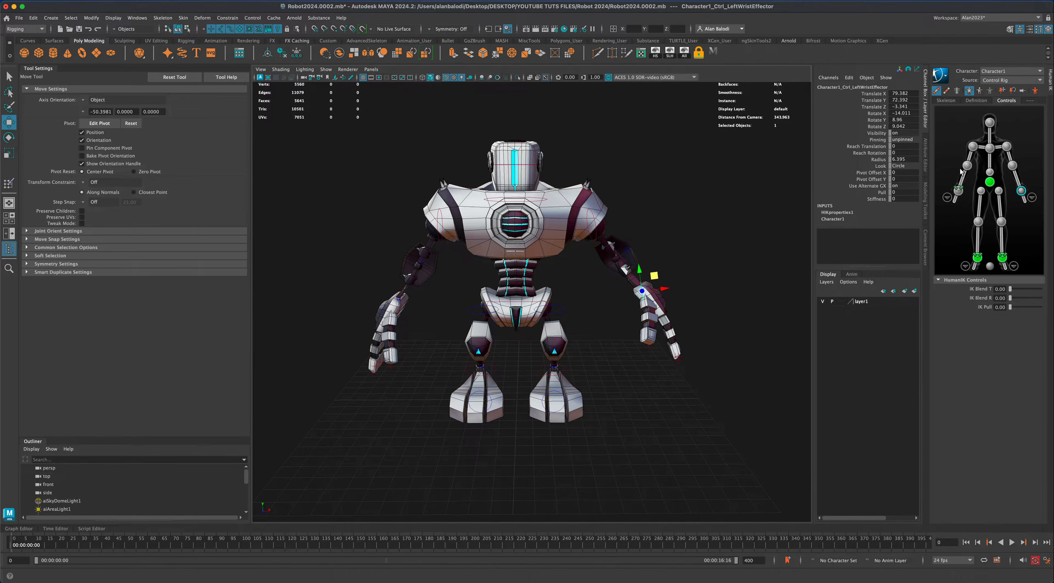
# - Remove the translation and rotation pinning from the right wrist IK effector
pyautogui.click(959, 191)
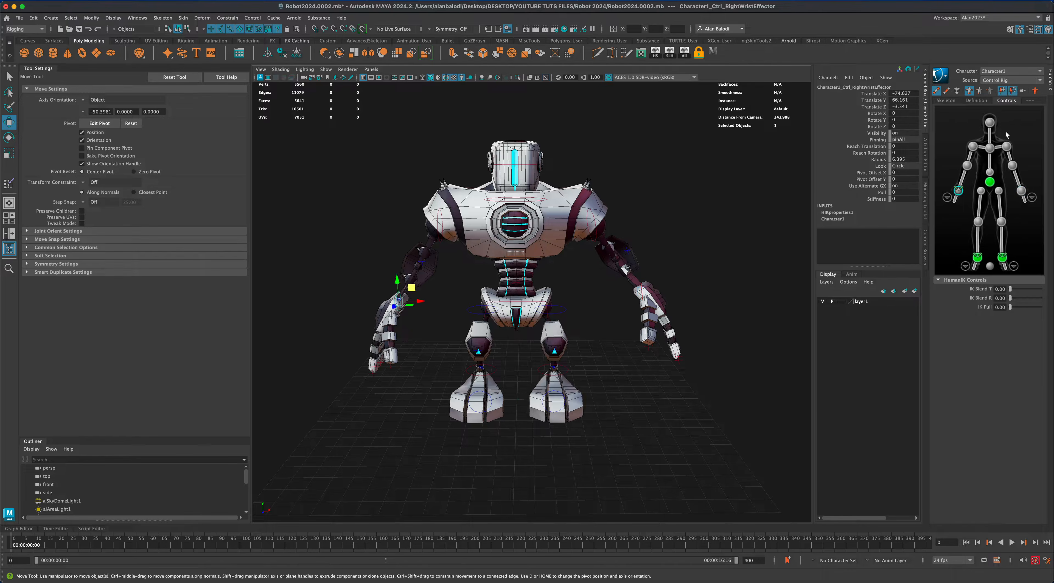
pyautogui.click(1013, 90)
pyautogui.click(1014, 93)
pyautogui.click(1022, 91)
pyautogui.keyDown('alt'); pyautogui.moveTo(740, 287); pyautogui.dragTo(725, 287); pyautogui.keyUp('alt')
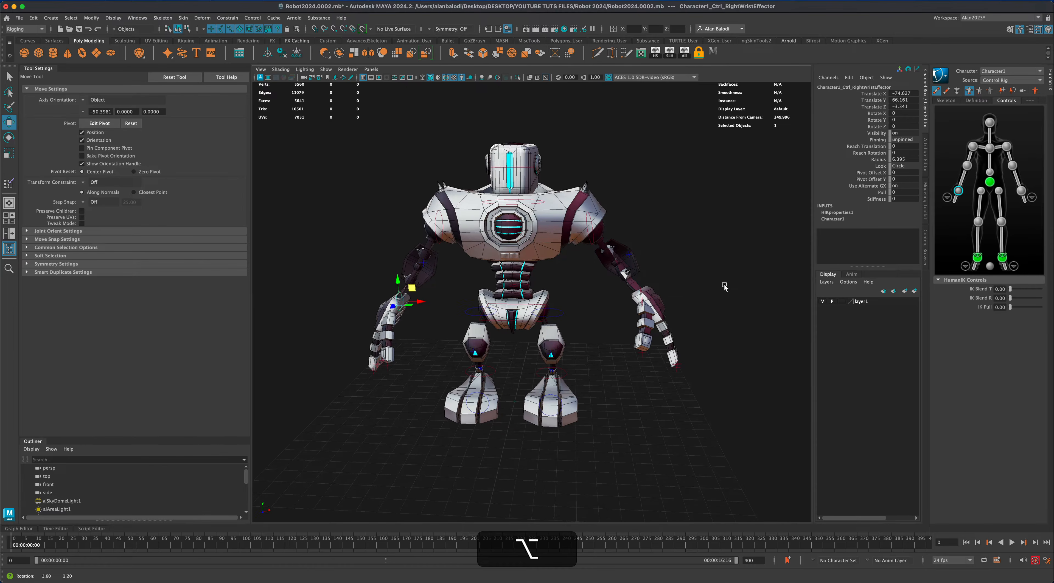
# - Set IK Blend T and IK Blend R to 1.00 on the right and left wrist effectors
pyautogui.click(1022, 191)
pyautogui.click(958, 190)
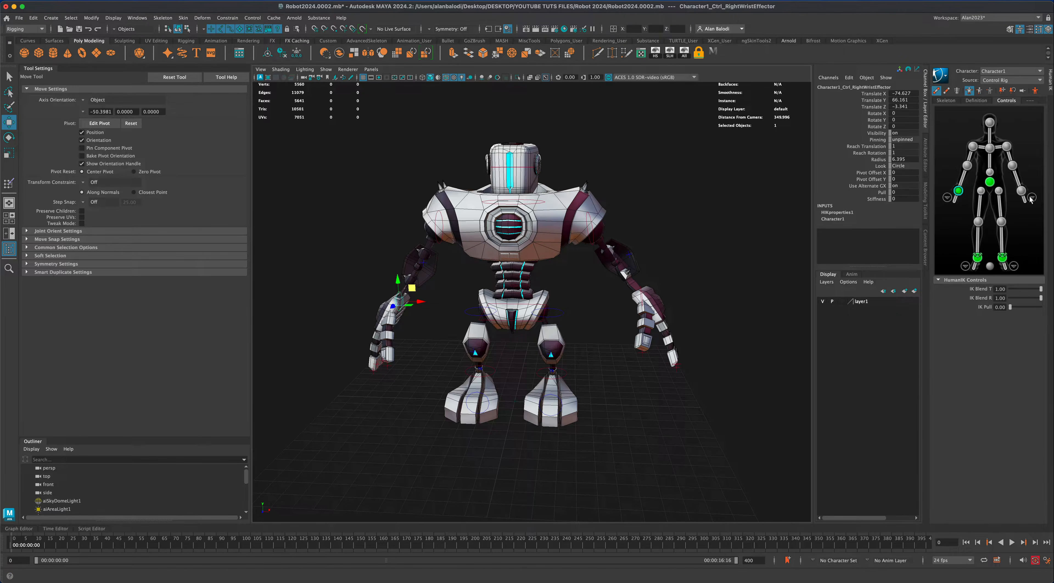
pyautogui.click(1022, 192)
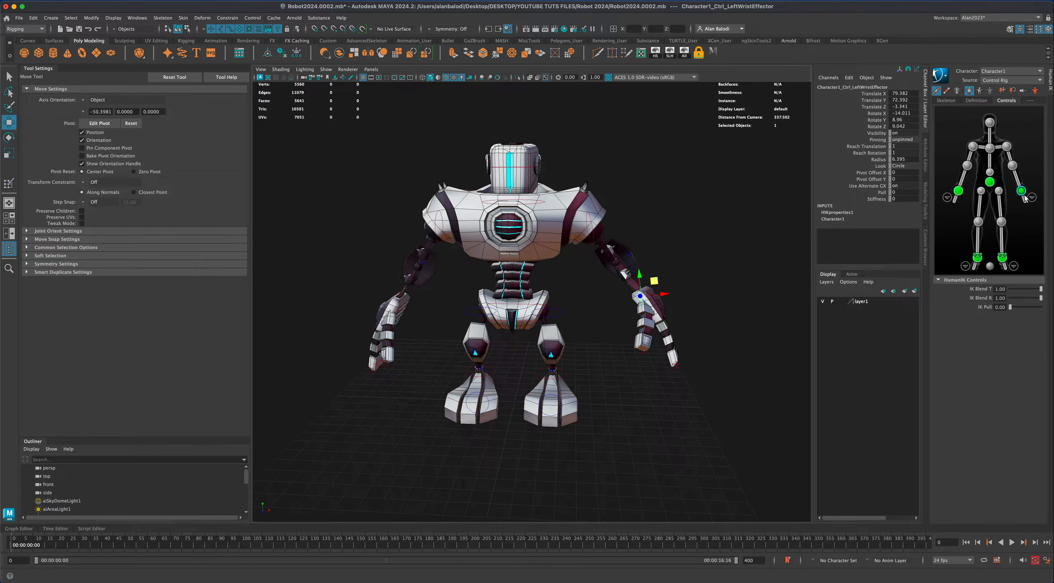
# - Test-move the left wrist effector, undoing that move, both wrists' IK blend changes, and the left wrist's earlier offset
pyautogui.keyDown('alt'); pyautogui.moveTo(699, 299); pyautogui.dragTo(734, 320); pyautogui.keyUp('alt')
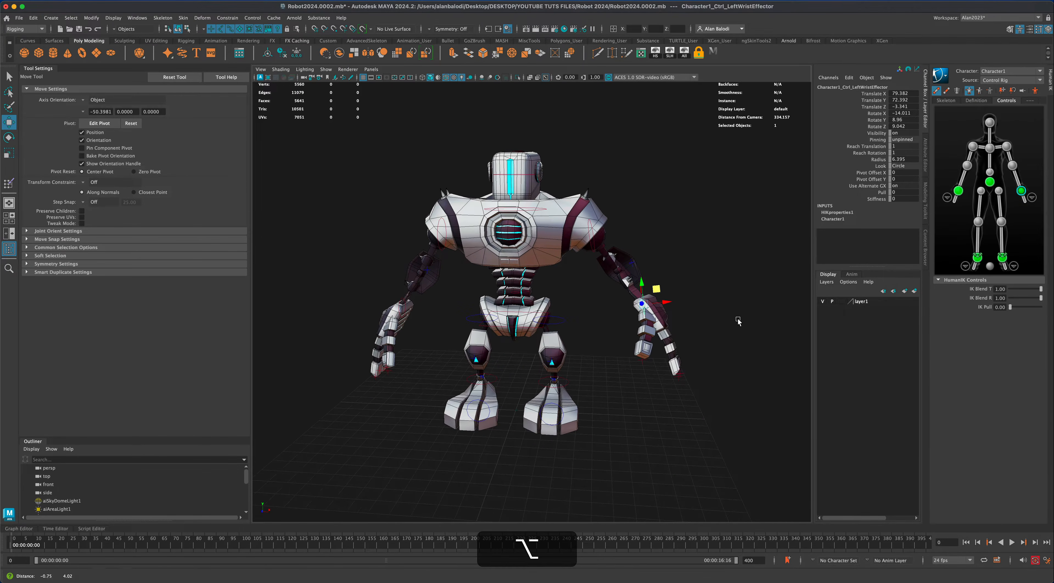
pyautogui.moveTo(661, 291)
pyautogui.mouseDown()
pyautogui.moveTo(692, 246)
pyautogui.moveTo(660, 300)
pyautogui.mouseUp()
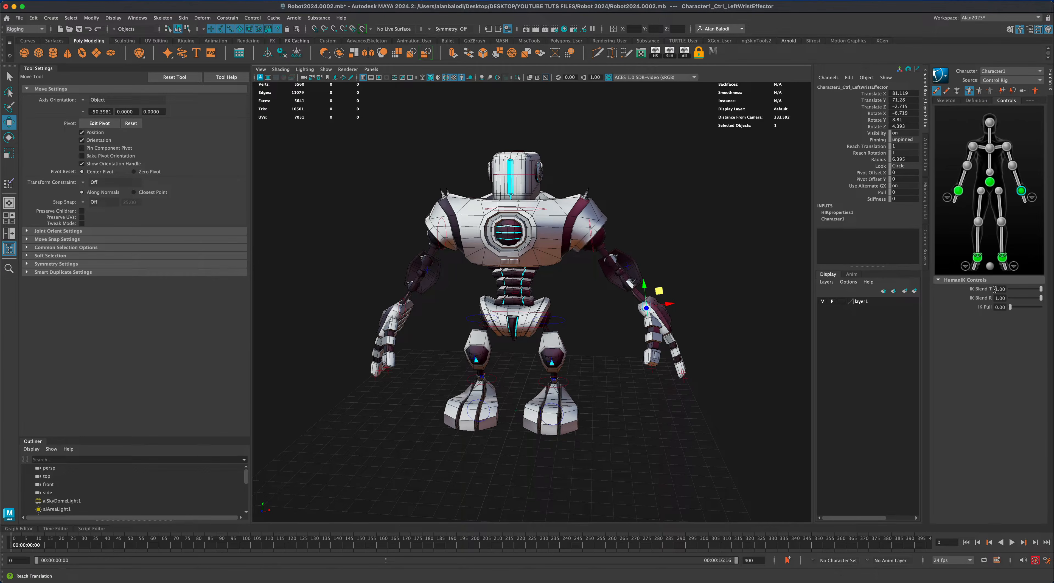
pyautogui.keyDown('alt'); pyautogui.moveTo(730, 309); pyautogui.dragTo(735, 317); pyautogui.keyUp('alt')
pyautogui.press('alt+super+z')
pyautogui.press('alt+super+z')
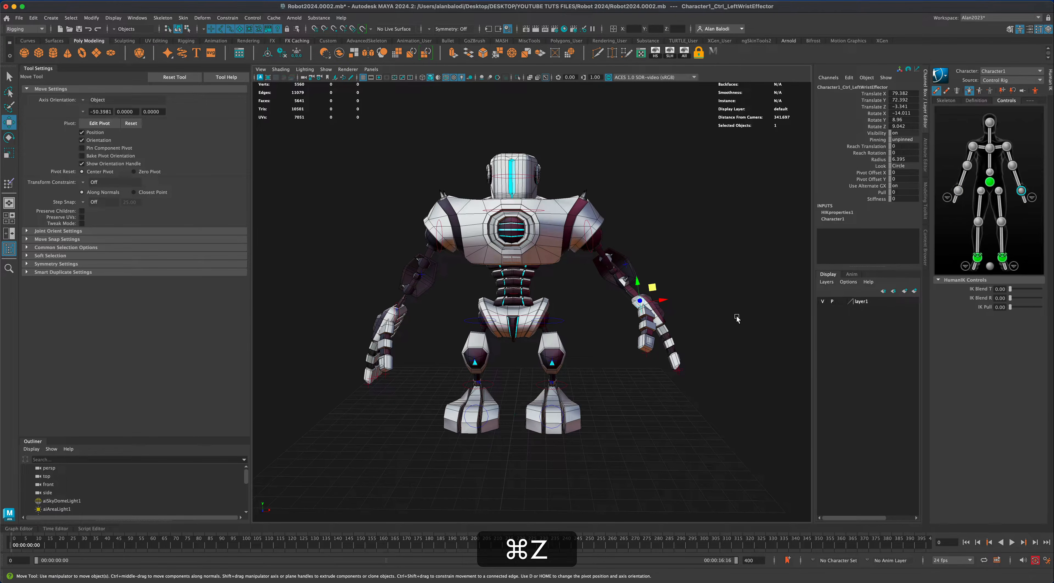
pyautogui.press('super+z')
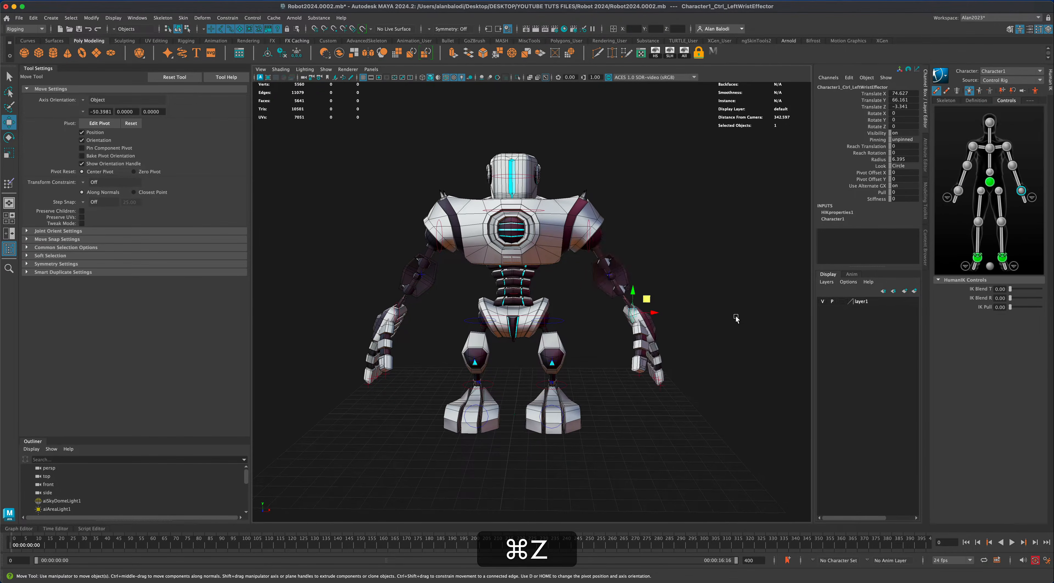
# - Test-rotate the robot's chest effector and head effector, undoing each rotation
pyautogui.keyDown('alt'); pyautogui.moveTo(737, 319); pyautogui.dragTo(587, 325); pyautogui.keyUp('alt')
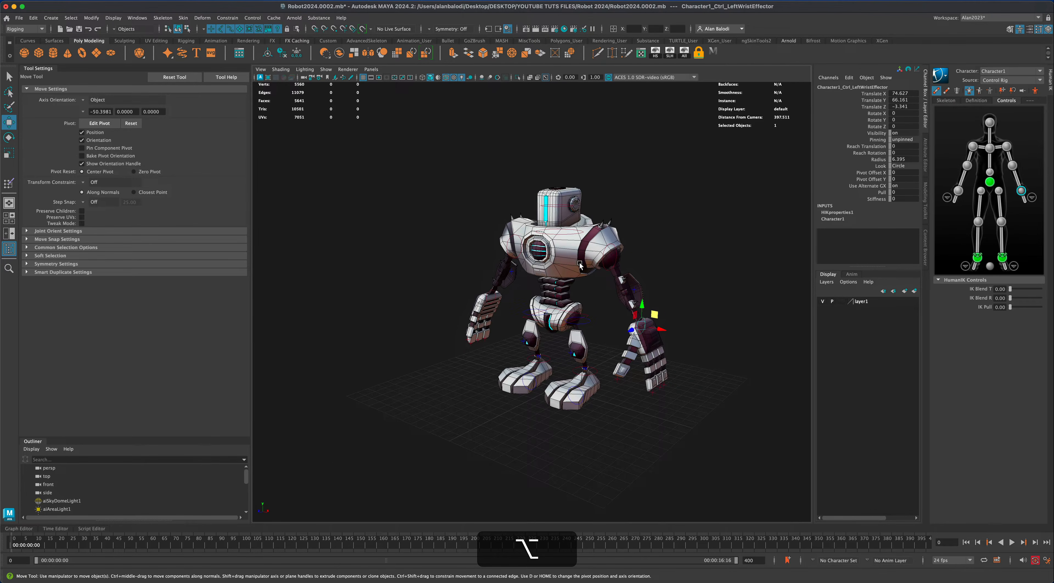
pyautogui.click(571, 236)
pyautogui.keyDown('alt'); pyautogui.moveTo(381, 244); pyautogui.dragTo(414, 248); pyautogui.keyUp('alt')
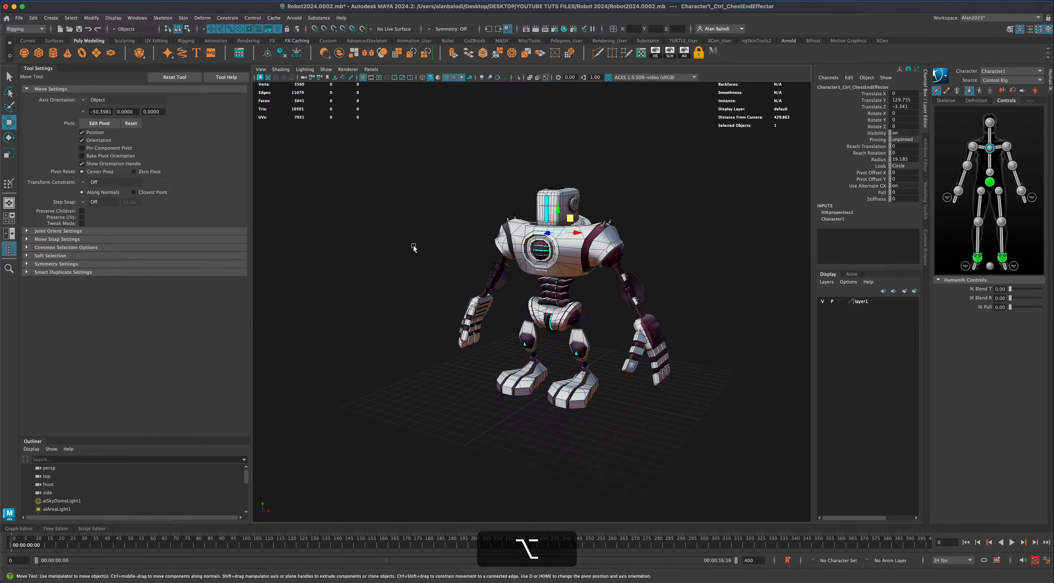
pyautogui.keyDown('alt'); pyautogui.moveTo(414, 247); pyautogui.dragTo(405, 255, button='middle'); pyautogui.keyUp('alt')
pyautogui.click(9, 138)
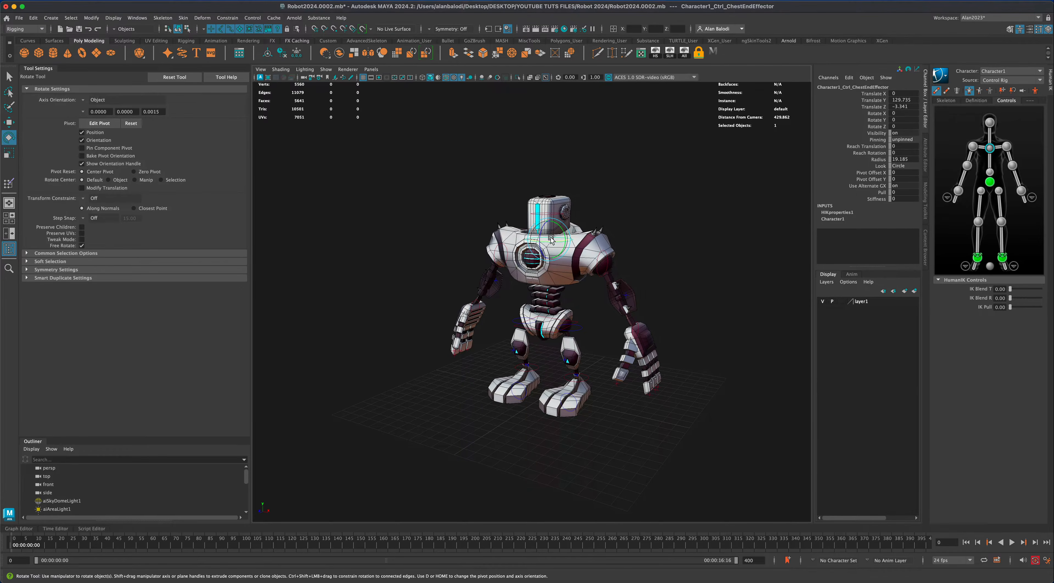
pyautogui.moveTo(549, 242); pyautogui.dragTo(554, 220)
pyautogui.press('super+z')
pyautogui.click(558, 224)
pyautogui.press('super+z')
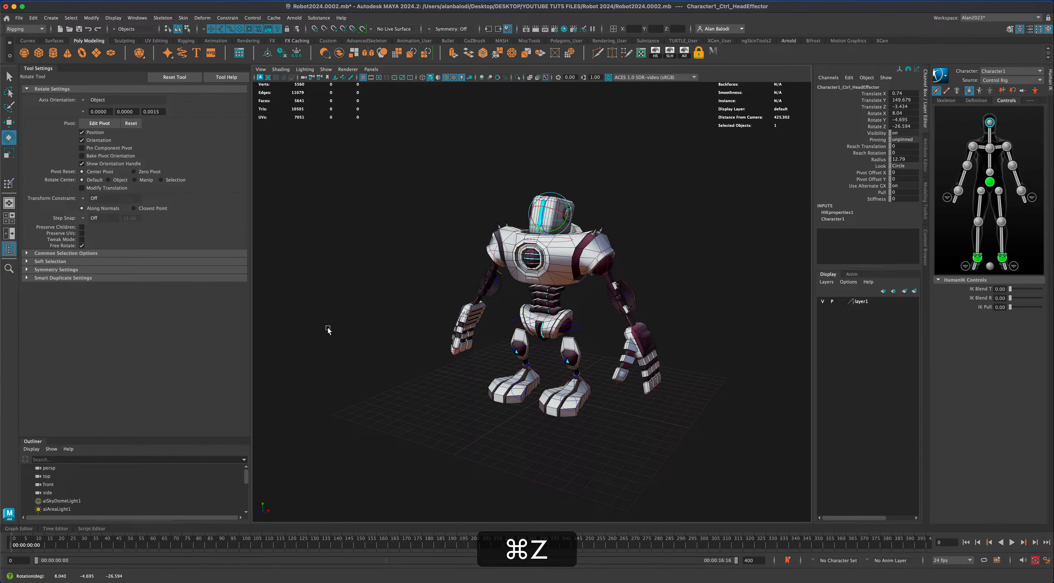
# - Select all of the robot's control rig effectors in the viewport and key them at frame 0
pyautogui.keyDown('alt'); pyautogui.moveTo(324, 339); pyautogui.dragTo(375, 352); pyautogui.keyUp('alt')
pyautogui.scroll(3, 346, 343)
pyautogui.press('q')
pyautogui.scroll(3, 341, 388)
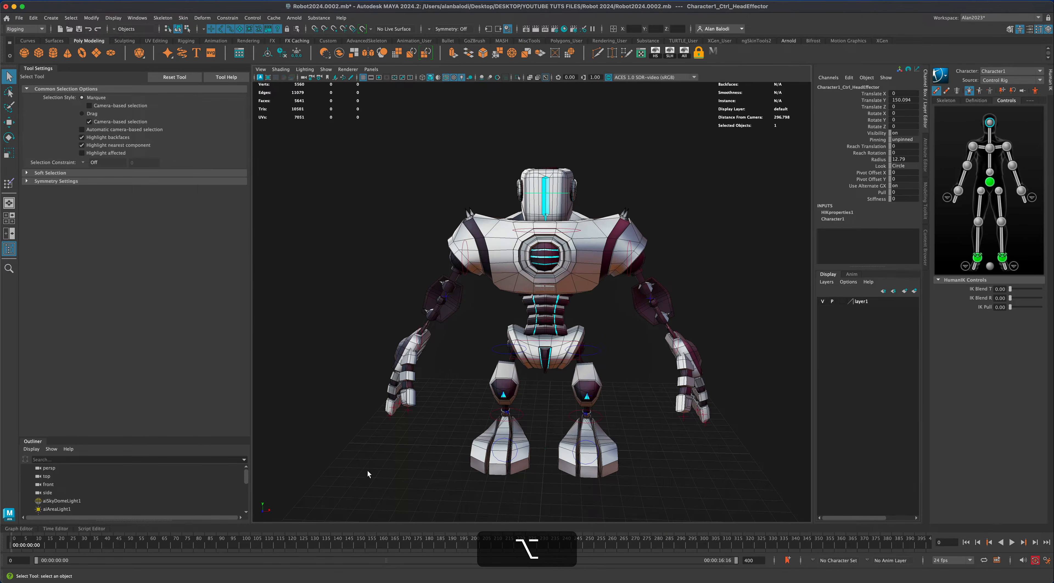
pyautogui.keyDown('alt'); pyautogui.moveTo(368, 471); pyautogui.dragTo(388, 447); pyautogui.keyUp('alt')
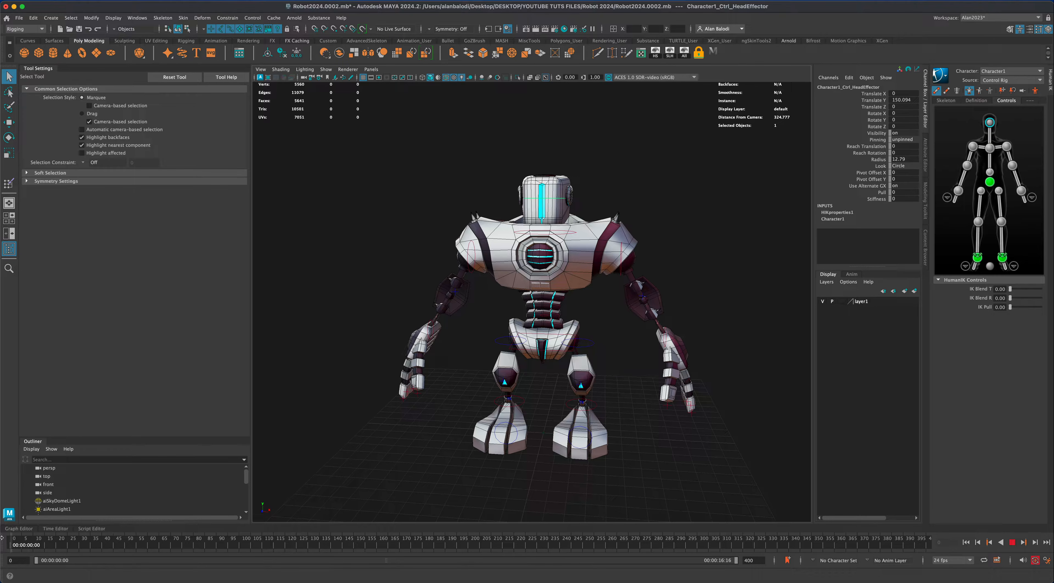
pyautogui.keyDown('alt'); pyautogui.moveTo(359, 487); pyautogui.dragTo(364, 487); pyautogui.keyUp('alt')
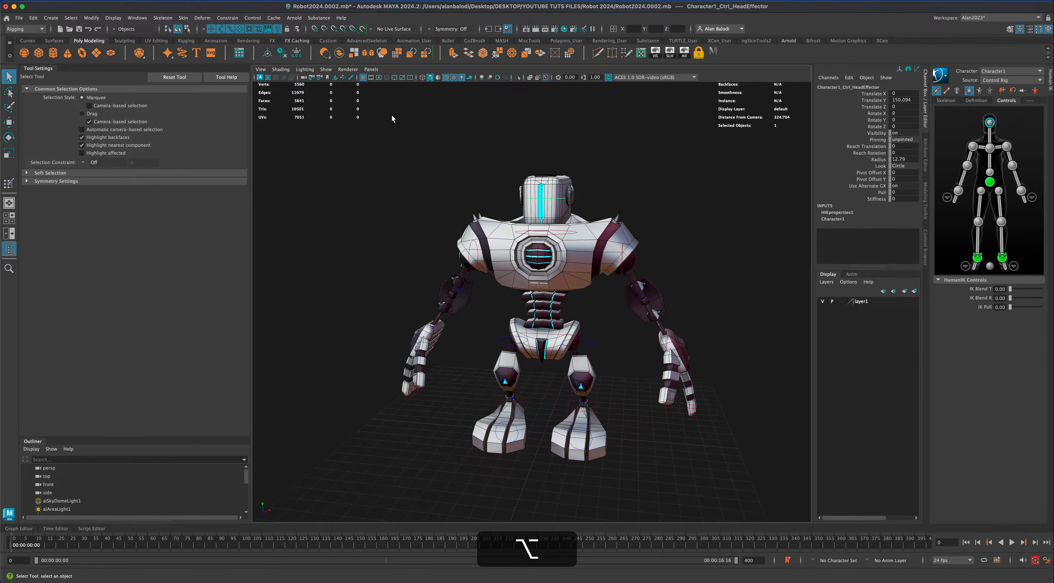
pyautogui.moveTo(378, 124); pyautogui.dragTo(748, 519)
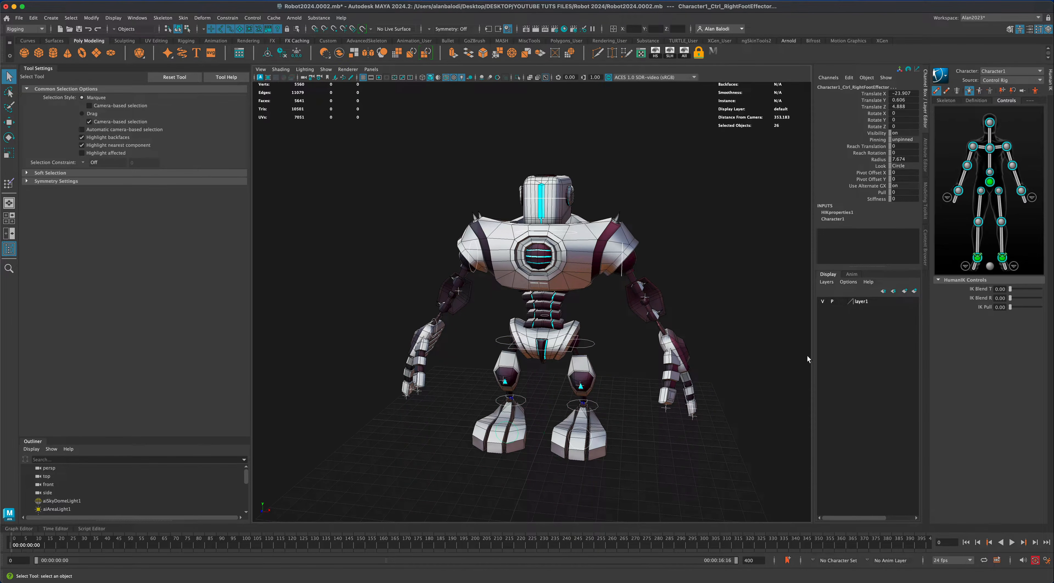
pyautogui.press('s')
# - Shorten the playback range to end at 00:00:01:07 and key all selected effectors at frames 10 and 5
pyautogui.keyDown('alt'); pyautogui.moveTo(391, 466); pyautogui.dragTo(408, 449); pyautogui.keyUp('alt')
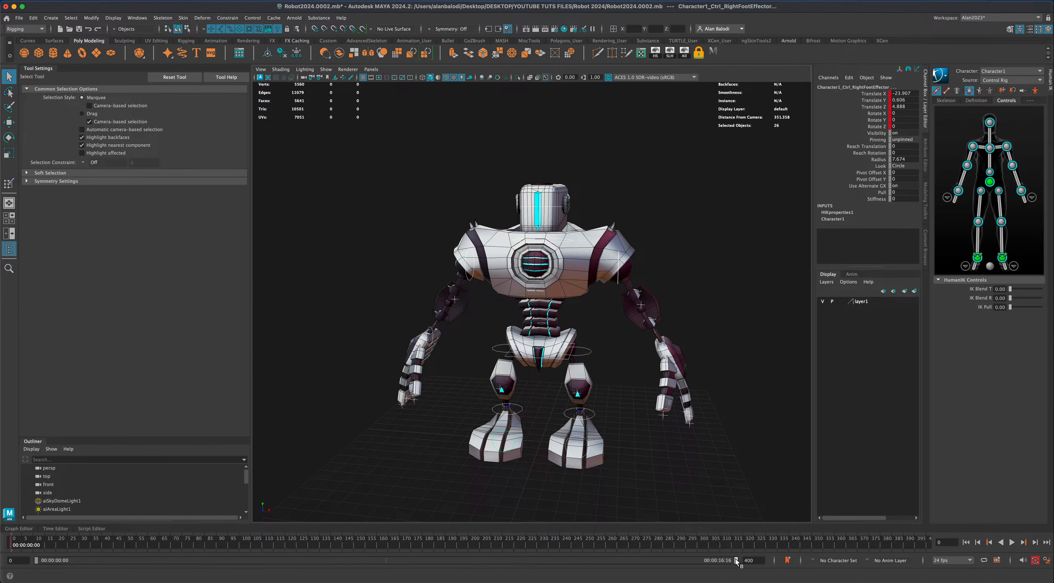
pyautogui.moveTo(736, 560); pyautogui.dragTo(99, 563)
pyautogui.moveTo(25, 538); pyautogui.dragTo(162, 547)
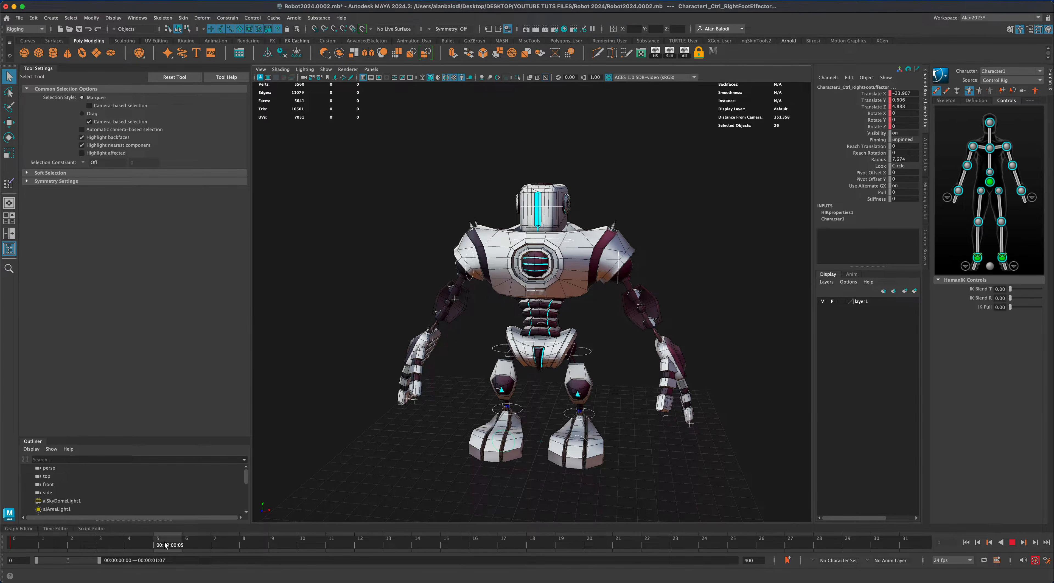
pyautogui.moveTo(167, 545); pyautogui.dragTo(321, 548)
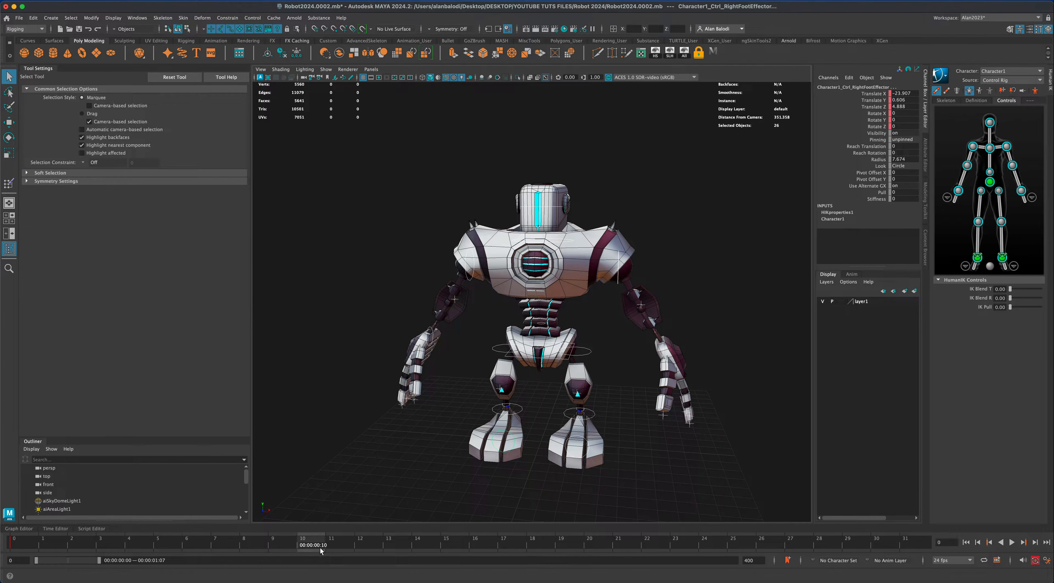
pyautogui.press('s')
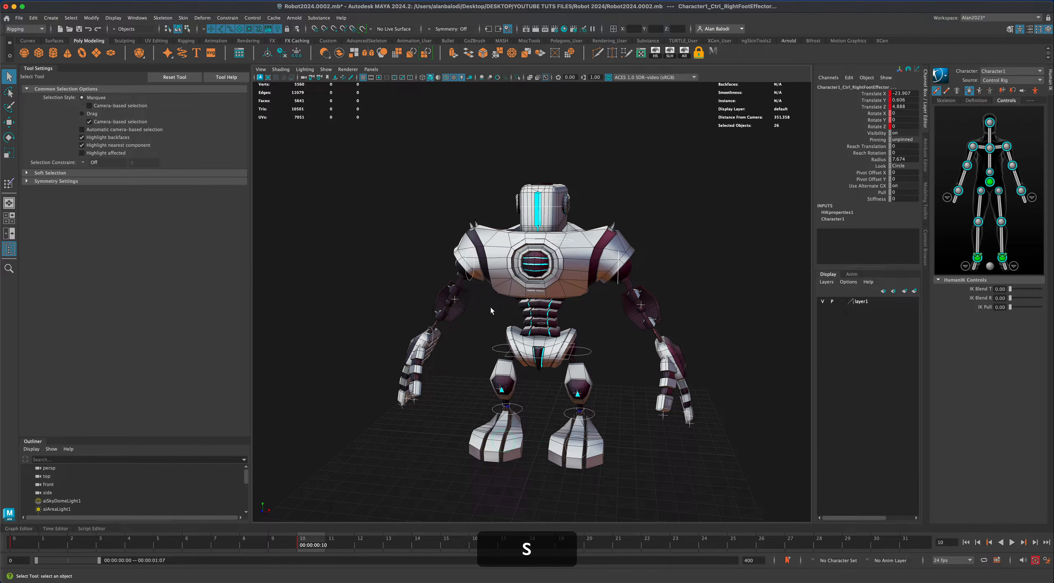
pyautogui.click(158, 544)
pyautogui.press('s')
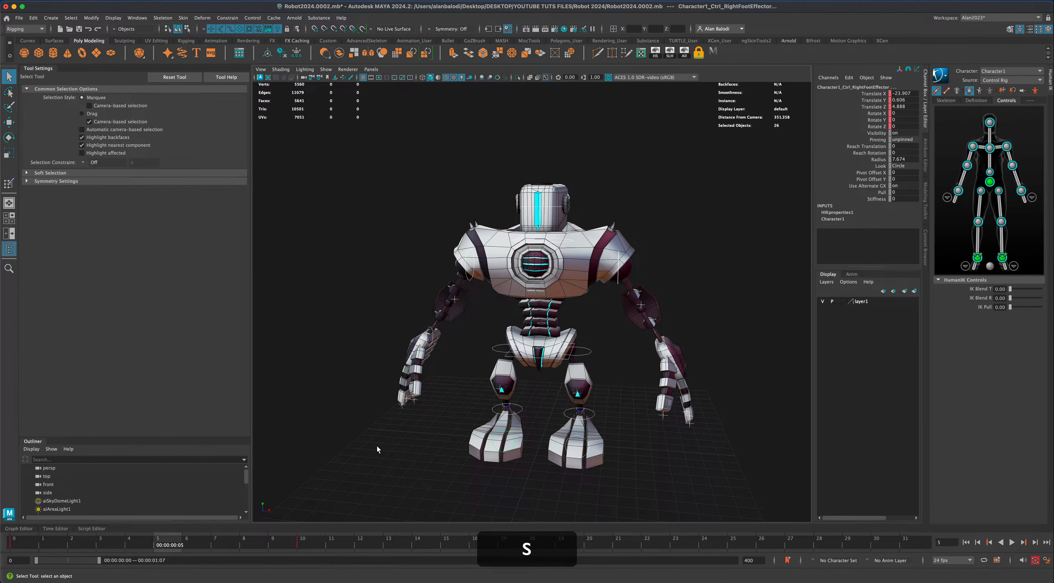
# - Lower the hips effector to about 37.6 in Translate Y at frame 5 so the robot crouches
pyautogui.click(613, 353)
pyautogui.click(556, 358)
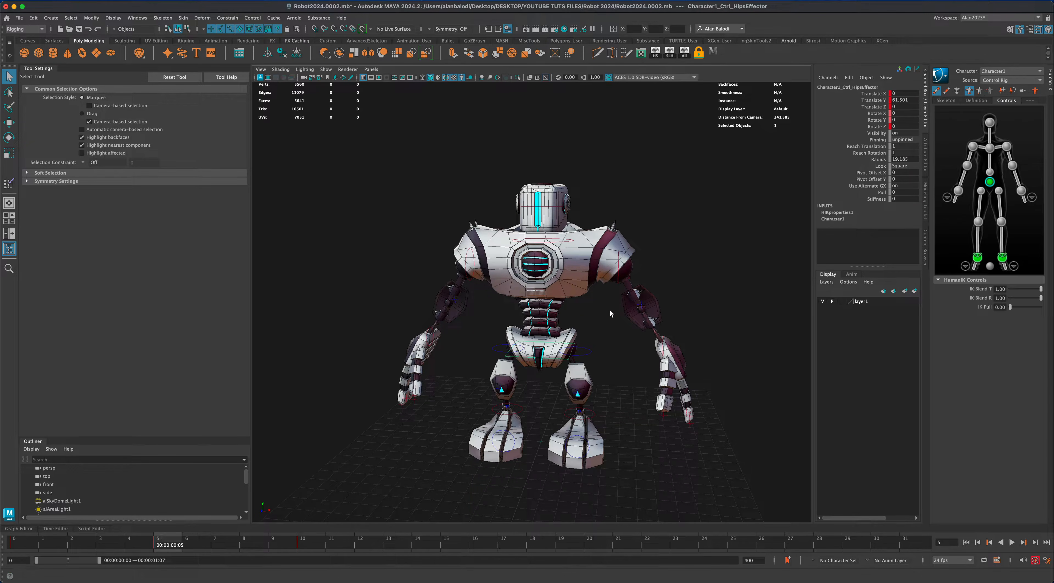
pyautogui.keyDown('alt'); pyautogui.moveTo(610, 310); pyautogui.dragTo(617, 314); pyautogui.keyUp('alt')
pyautogui.press('w')
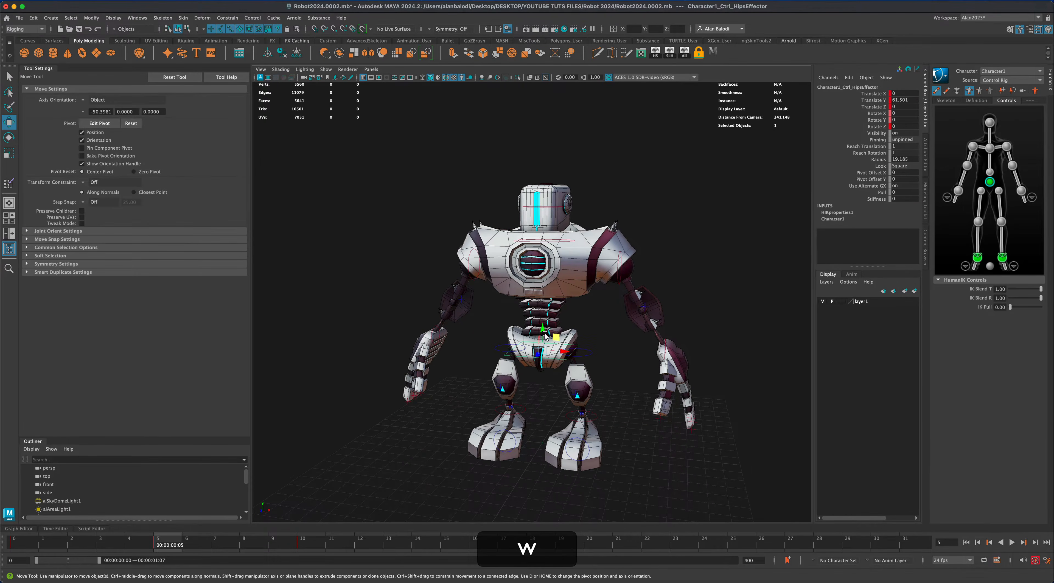
pyautogui.moveTo(543, 331); pyautogui.dragTo(541, 369)
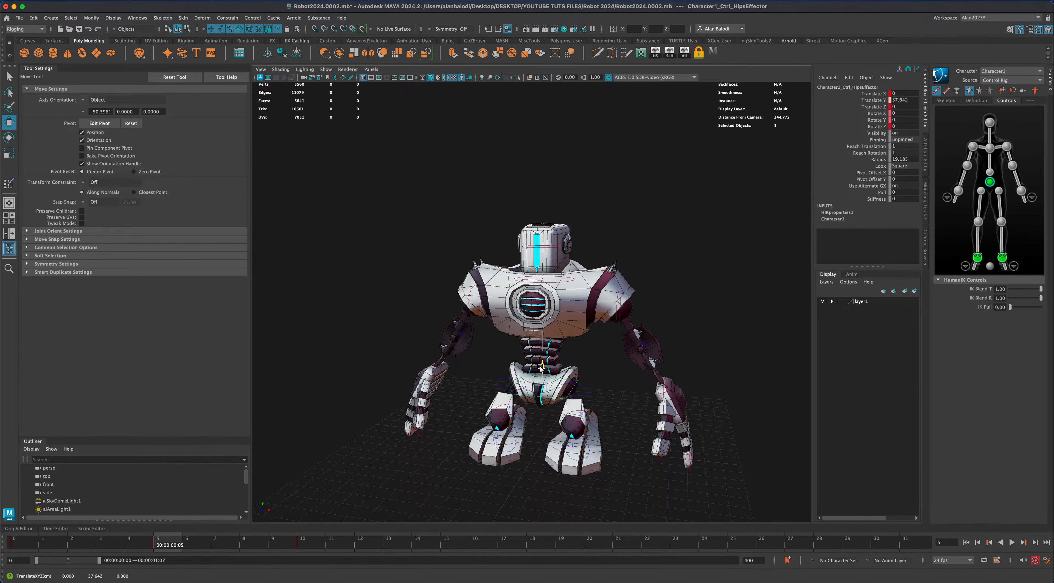
# - Rotate the head effector to about -76° in Z at frame 5
pyautogui.click(543, 244)
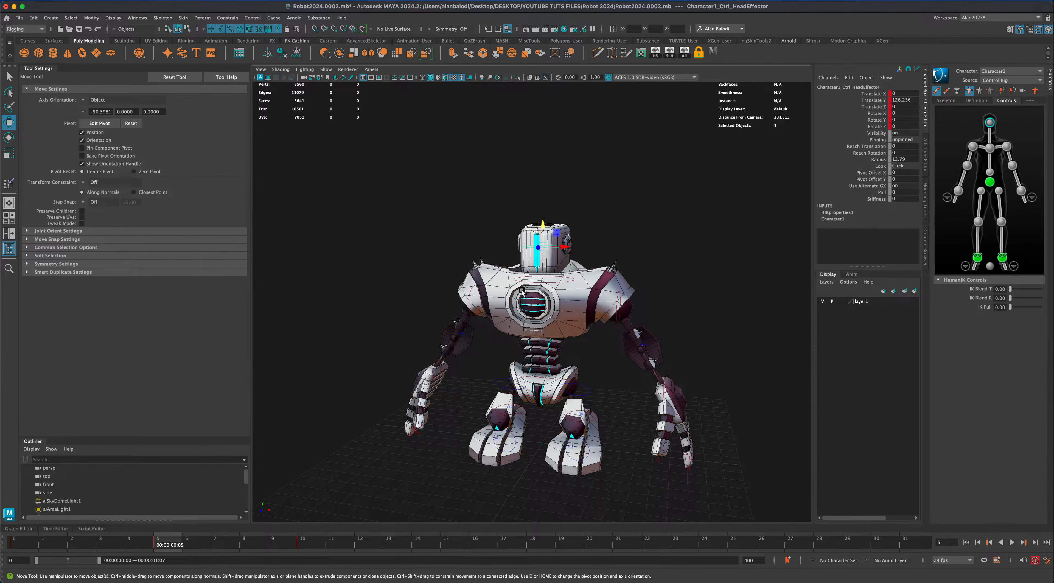
pyautogui.press('e')
pyautogui.moveTo(537, 256); pyautogui.dragTo(544, 230)
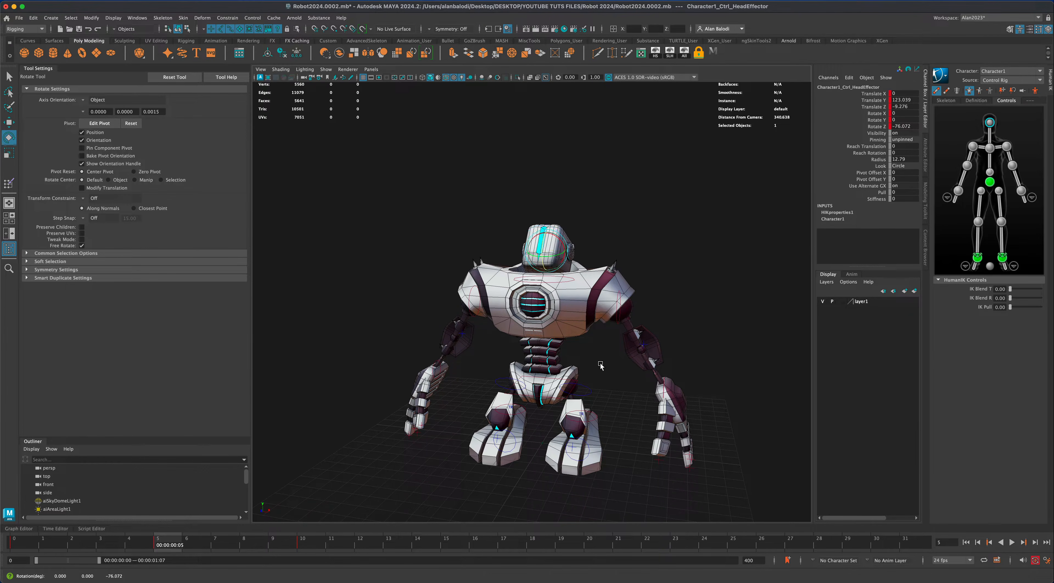
pyautogui.keyDown('alt'); pyautogui.moveTo(598, 379); pyautogui.dragTo(608, 384, button='right'); pyautogui.keyUp('alt')
pyautogui.keyDown('alt'); pyautogui.moveTo(608, 384); pyautogui.dragTo(605, 389); pyautogui.keyUp('alt')
pyautogui.keyDown('alt'); pyautogui.moveTo(605, 391); pyautogui.dragTo(595, 389, button='right'); pyautogui.keyUp('alt')
pyautogui.keyDown('alt'); pyautogui.moveTo(596, 388); pyautogui.dragTo(519, 404); pyautogui.keyUp('alt')
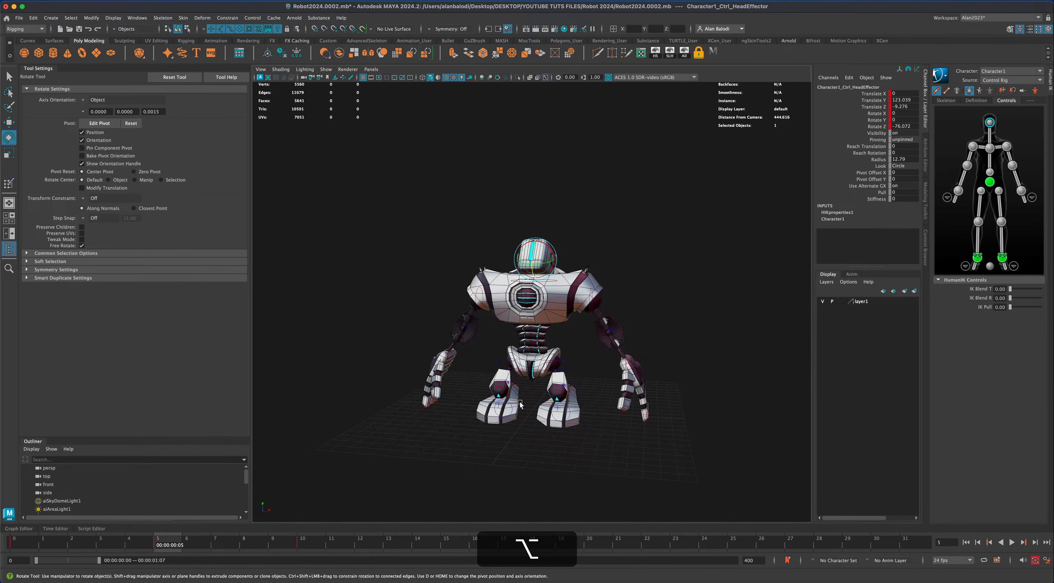
# - Play back the crouch animation to check the motion, stopping playback at frame 10
pyautogui.keyDown('alt'); pyautogui.moveTo(370, 487); pyautogui.dragTo(347, 496); pyautogui.keyUp('alt')
pyautogui.hotkey('alt', 'v')
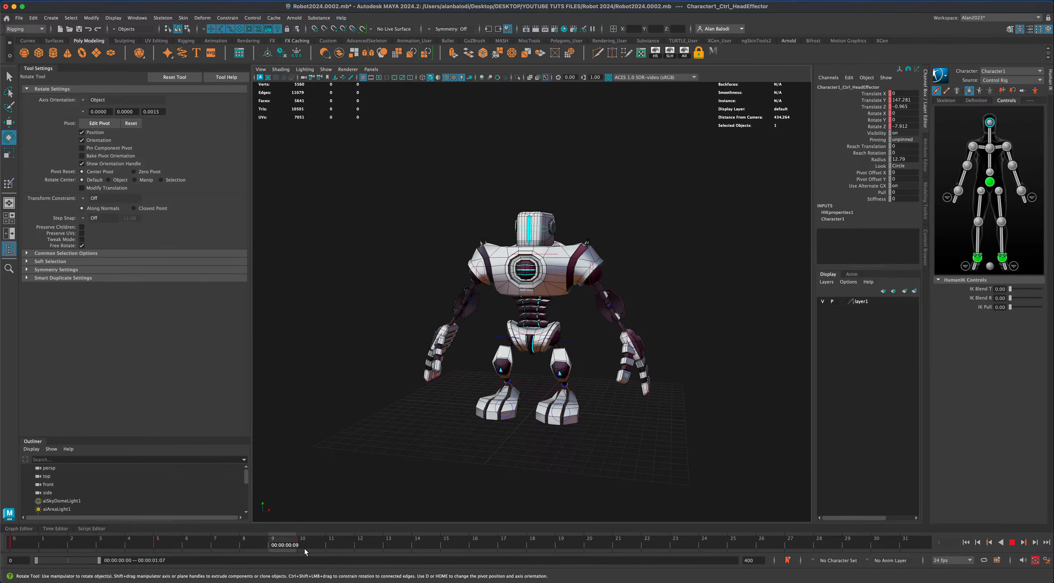
pyautogui.hotkey('alt', 'v')
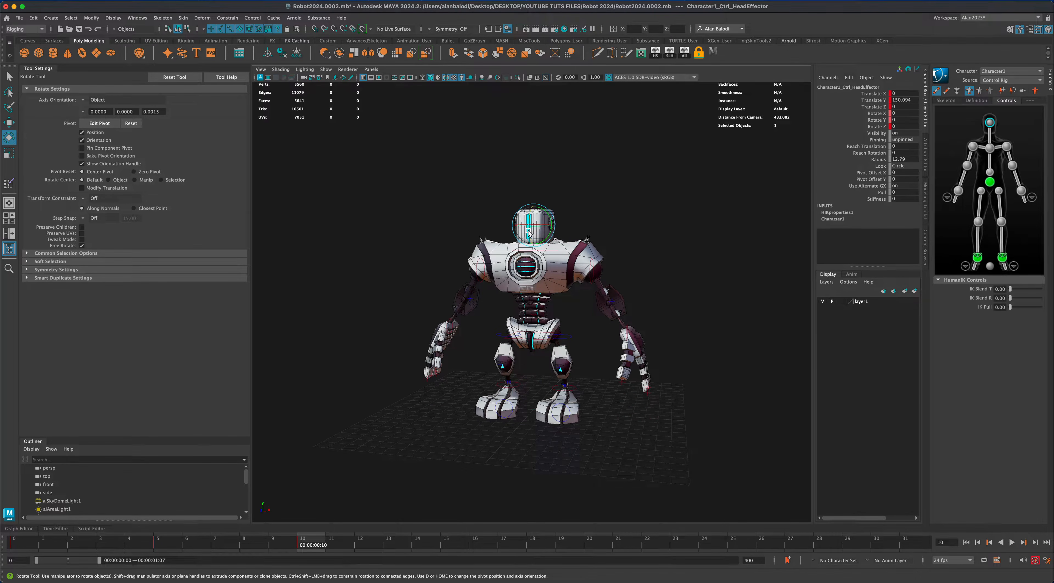
# - Set the head effector's IK Blend T and IK Blend R to 1.00 and rotate it to about 40° in Z at frame 10
pyautogui.moveTo(529, 234); pyautogui.dragTo(531, 238)
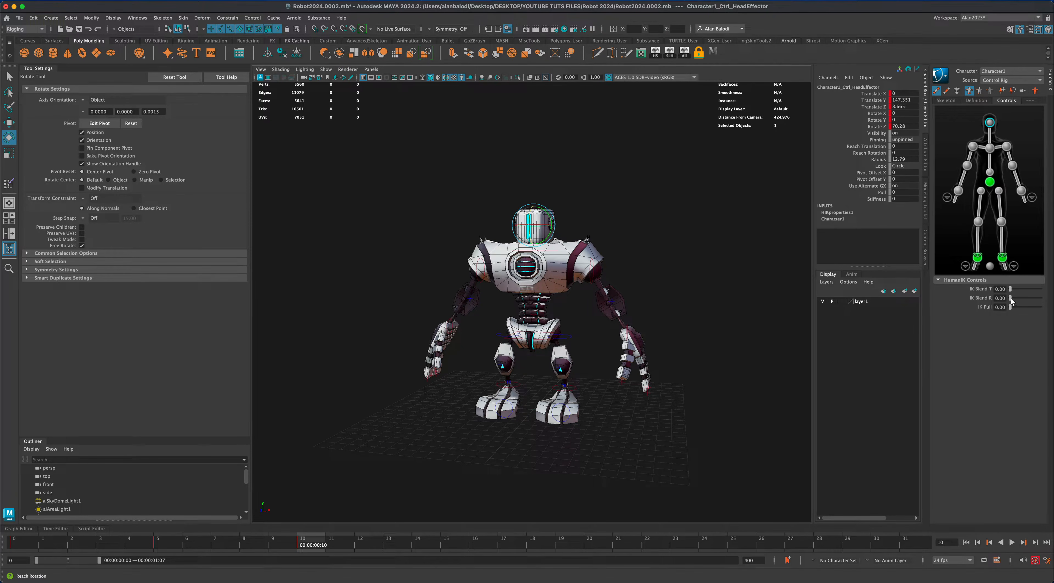
pyautogui.moveTo(1012, 300); pyautogui.dragTo(1053, 304)
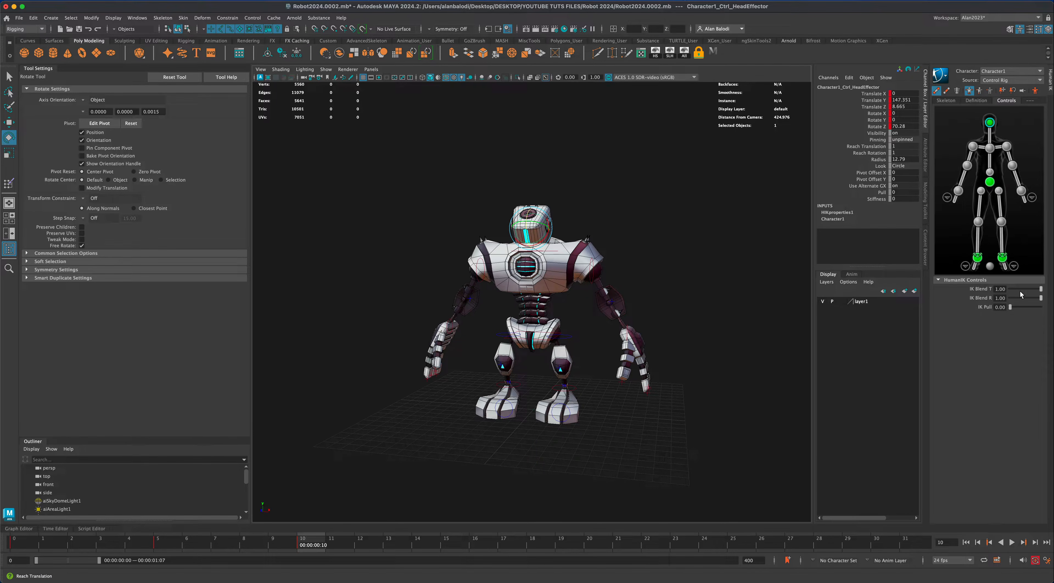
pyautogui.moveTo(527, 236); pyautogui.dragTo(530, 227)
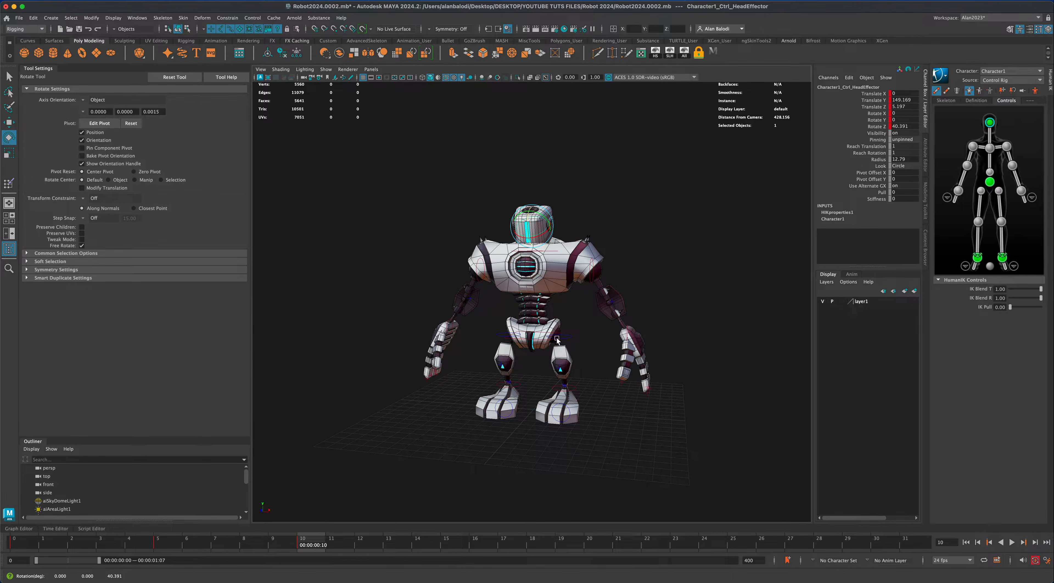
# - Raise the hips effector to about 100.6 in Translate Y at frame 10 for a jump pose
pyautogui.click(990, 183)
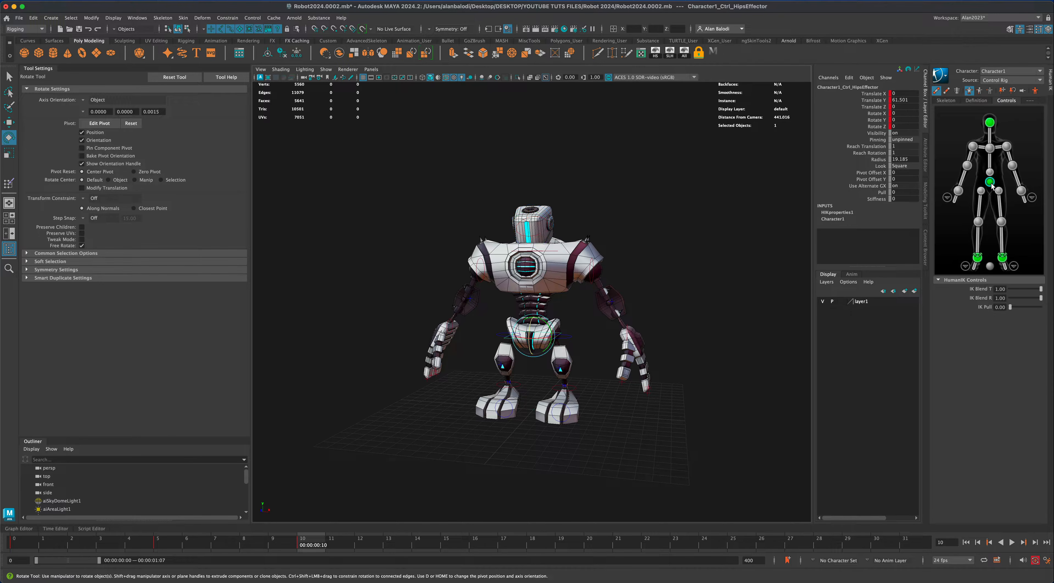
pyautogui.press('w')
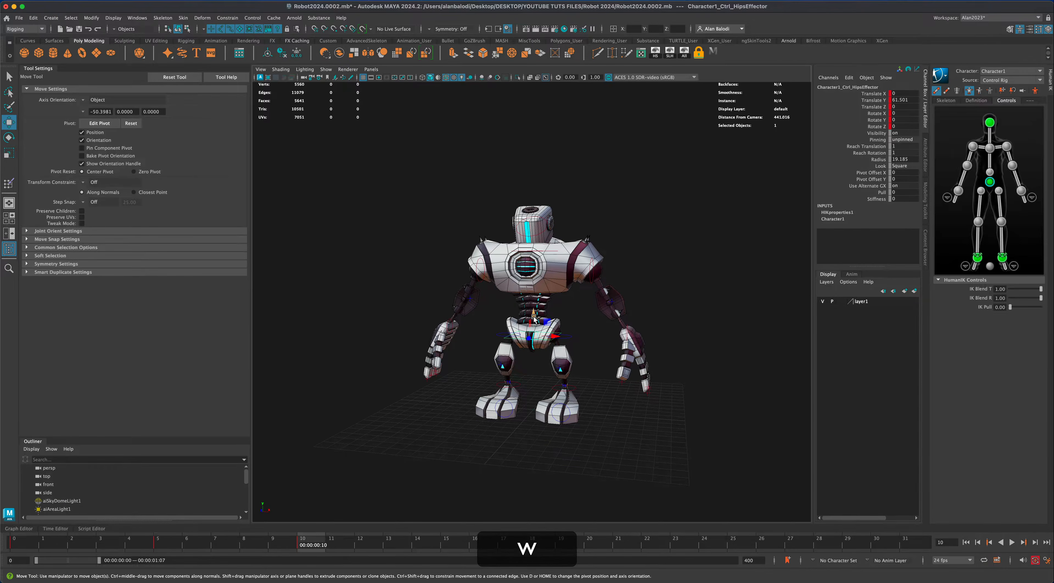
pyautogui.moveTo(534, 319); pyautogui.dragTo(535, 309)
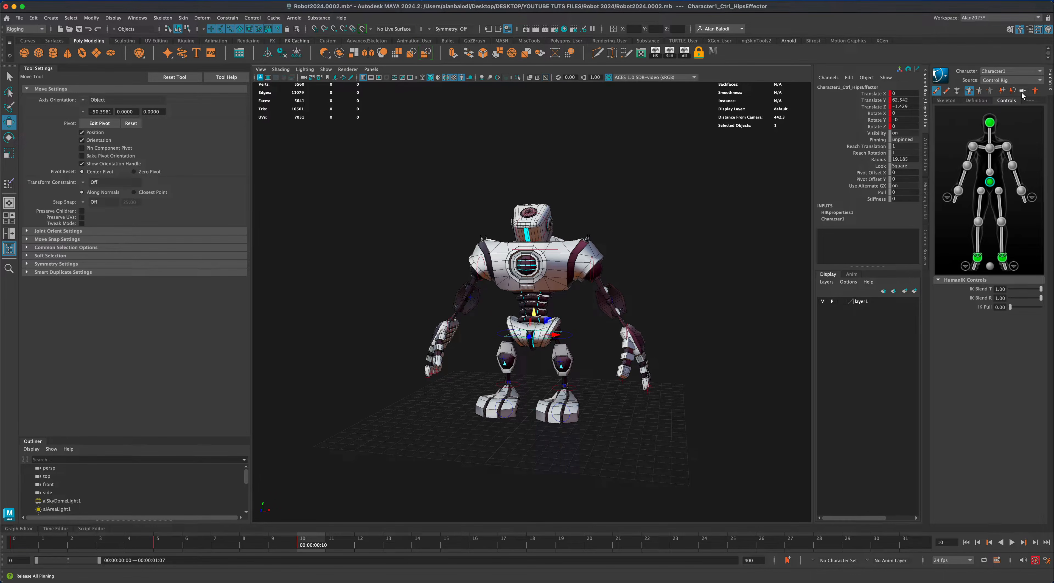
pyautogui.moveTo(532, 317); pyautogui.dragTo(535, 270)
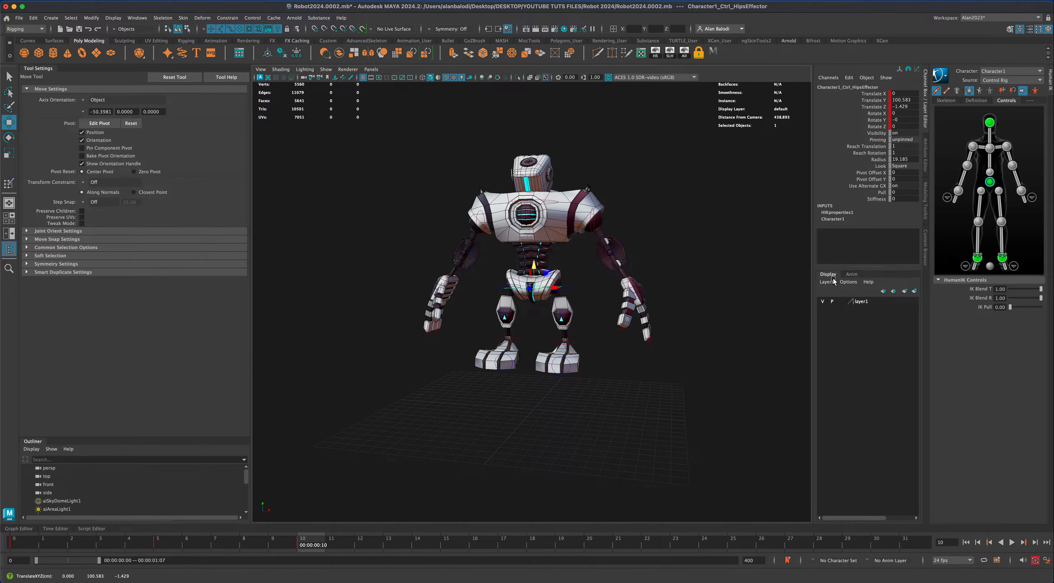
# - Rotate both ankle effectors to about 63.5° in Z at frame 10 and play back the jump animation
pyautogui.click(977, 259)
pyautogui.keyDown('super'); pyautogui.click(1003, 259); pyautogui.keyUp('super')
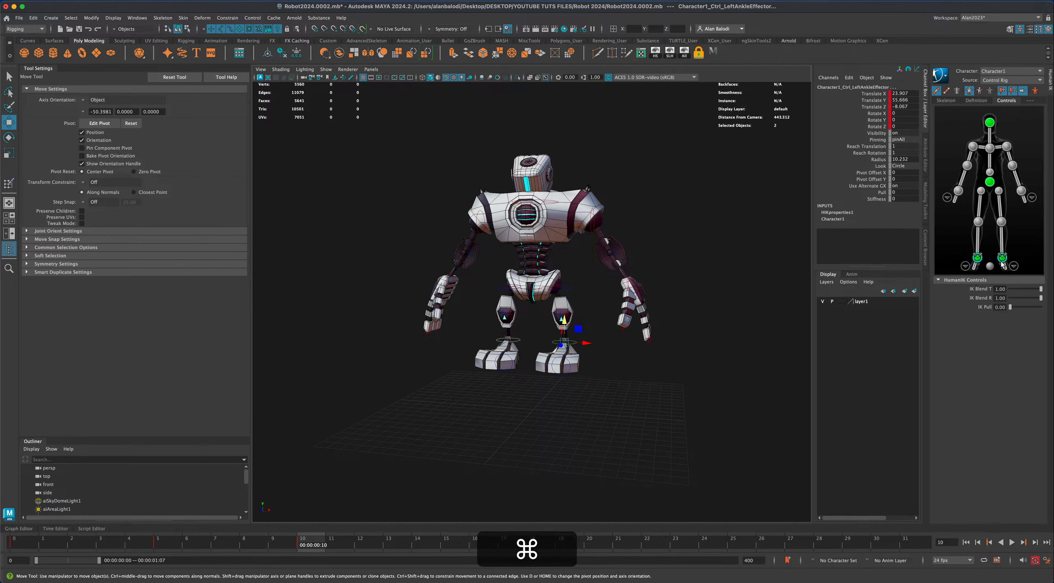
pyautogui.press('e')
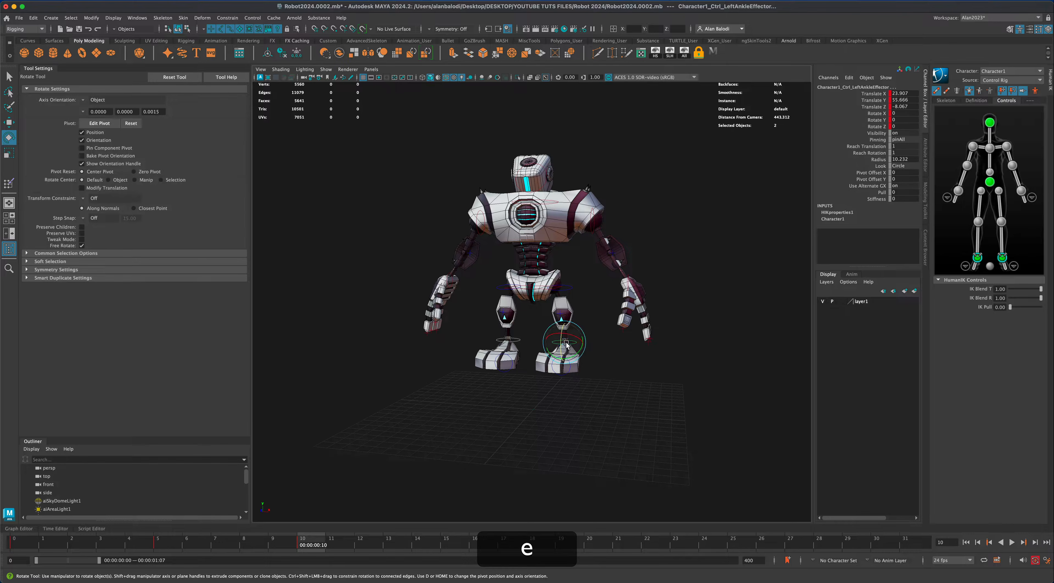
pyautogui.moveTo(565, 327); pyautogui.dragTo(561, 361)
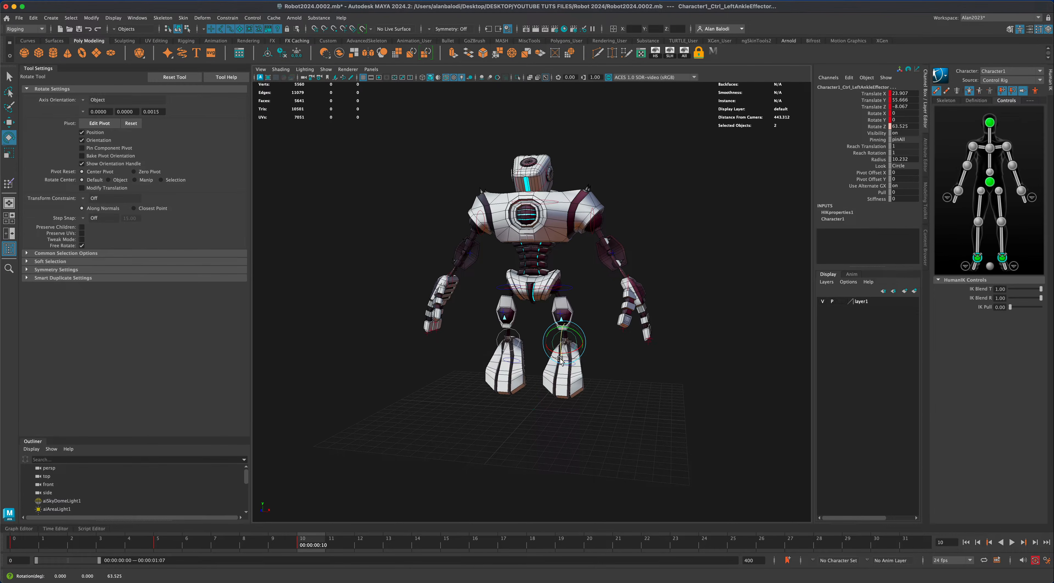
pyautogui.moveTo(308, 539); pyautogui.dragTo(1, 542)
pyautogui.hotkey('alt', 'v')
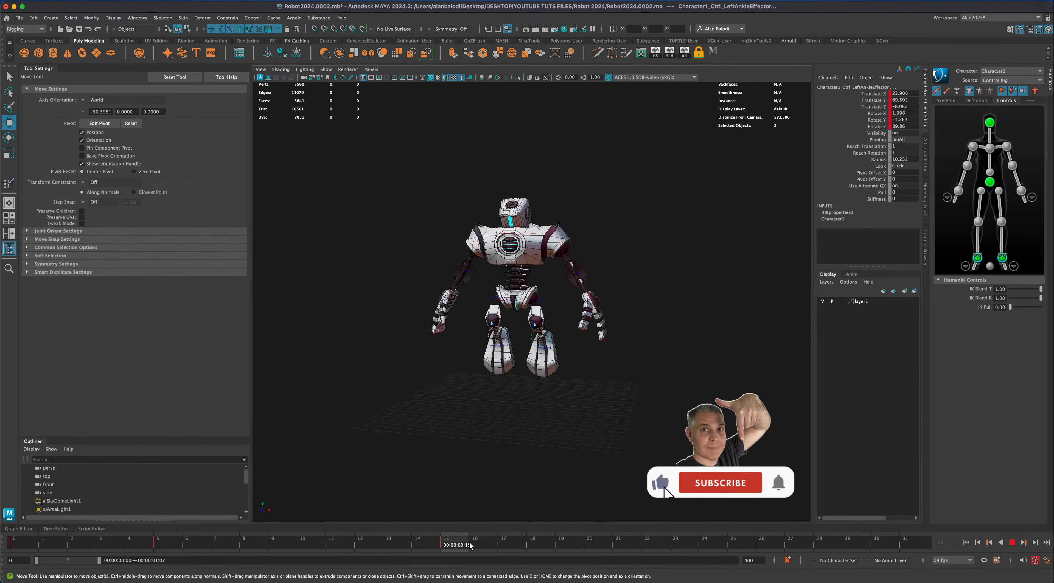
# - Shift the ankle effectors' key from frame 15 to frame 11 on the timeline and replay the animation
pyautogui.moveTo(436, 549)
pyautogui.mouseDown()
pyautogui.moveTo(452, 547)
pyautogui.moveTo(67, 543)
pyautogui.moveTo(455, 547)
pyautogui.mouseUp()
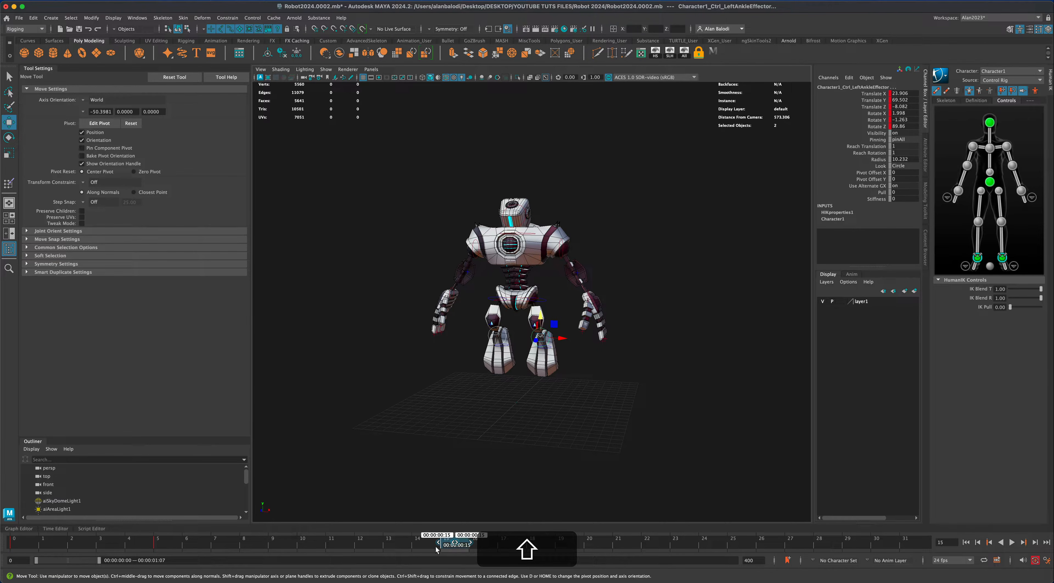
pyautogui.moveTo(449, 546); pyautogui.dragTo(344, 548)
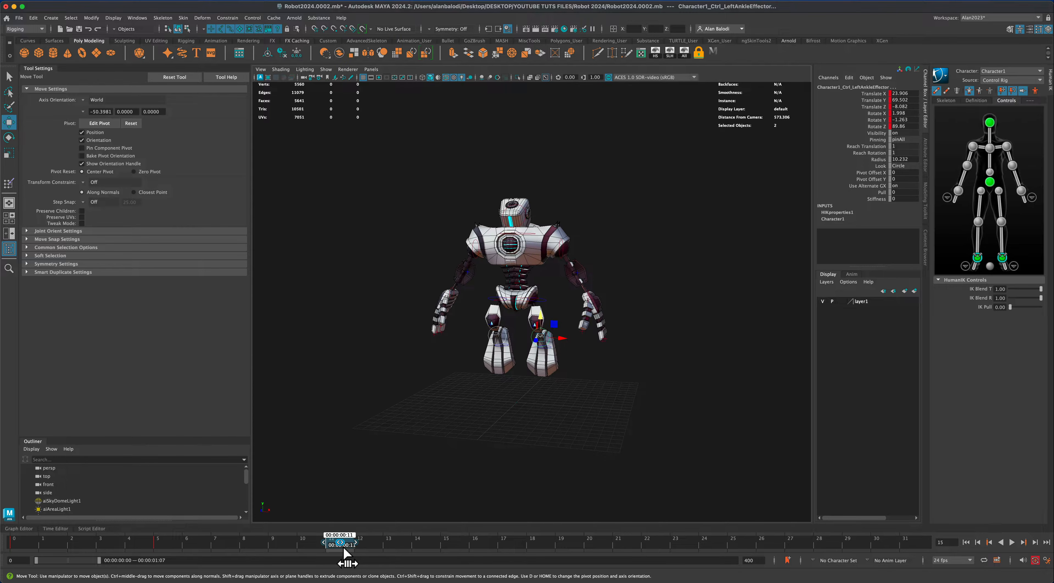
pyautogui.hotkey('alt', 'v')
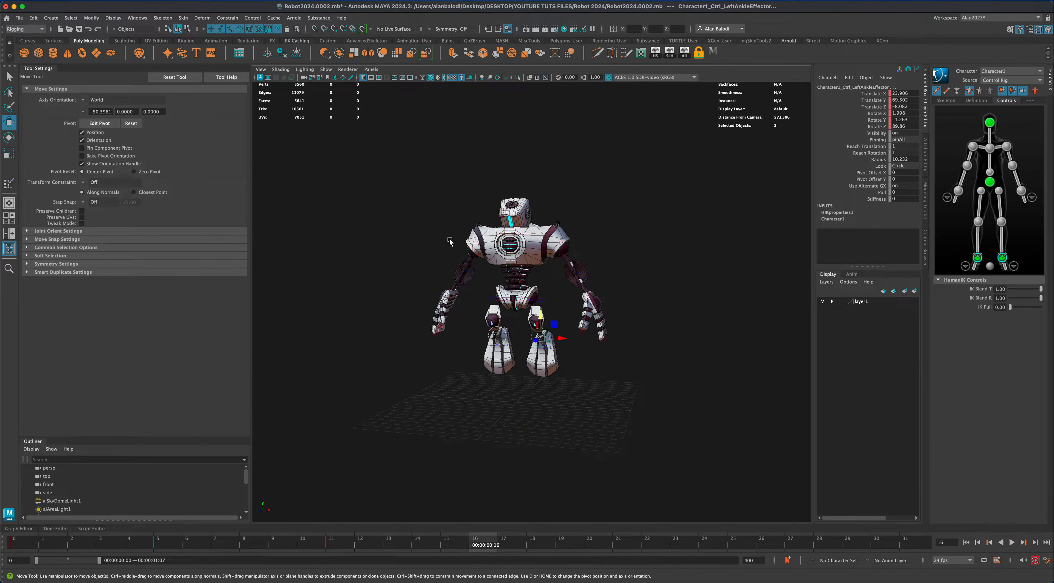
# - Select all the effectors, copy their keys at frame 11 and paste them at frame 16
pyautogui.moveTo(413, 160); pyautogui.dragTo(661, 413)
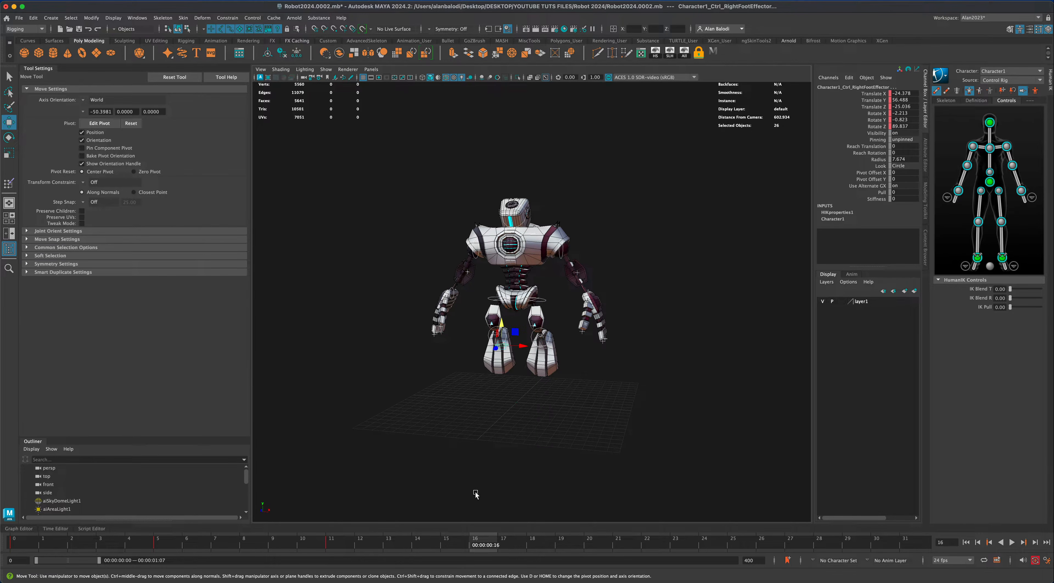
pyautogui.click(332, 549)
pyautogui.rightClick(334, 547)
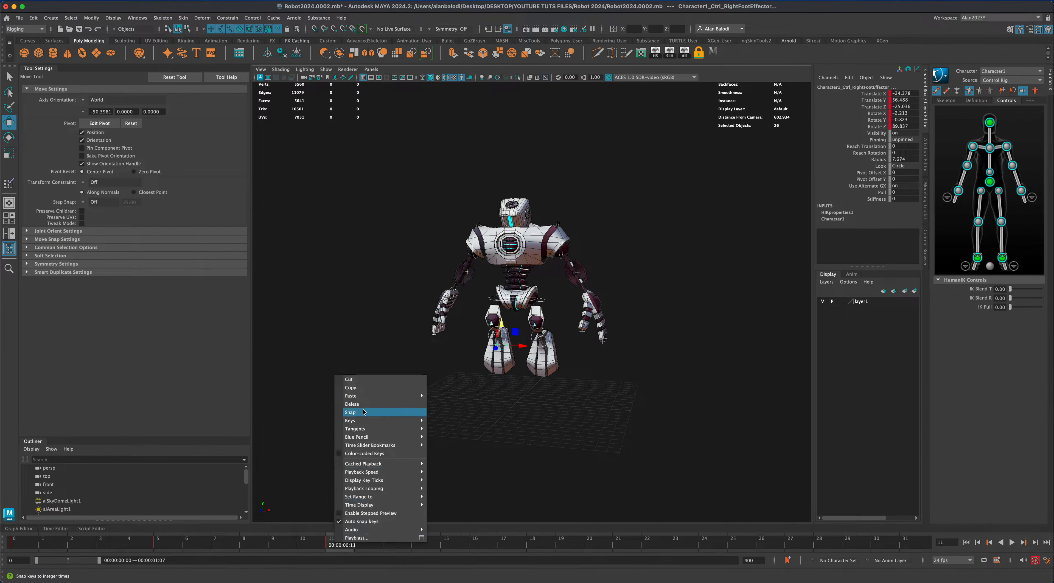
pyautogui.click(366, 388)
pyautogui.rightClick(487, 544)
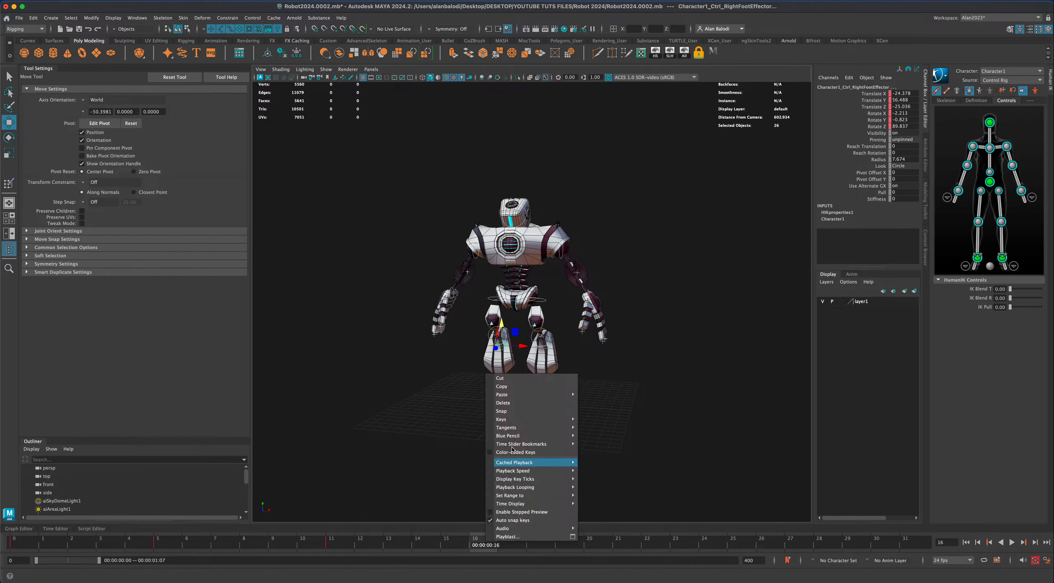
pyautogui.moveTo(528, 394)
pyautogui.click(601, 394)
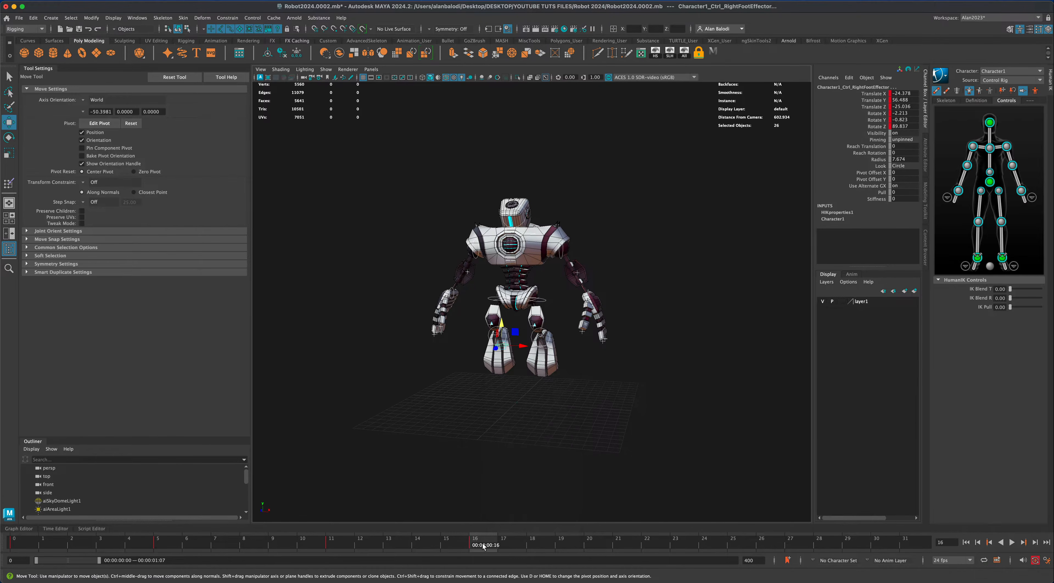
# - Key the hips effector at frame 16 and raise it to about 115.2 in Translate Y
pyautogui.click(990, 184)
pyautogui.press('s')
pyautogui.moveTo(517, 279); pyautogui.dragTo(517, 273)
# - Key the hips effector at frame 20 and lower it to about 90.2 in Translate Y
pyautogui.hotkey('alt', 'v')
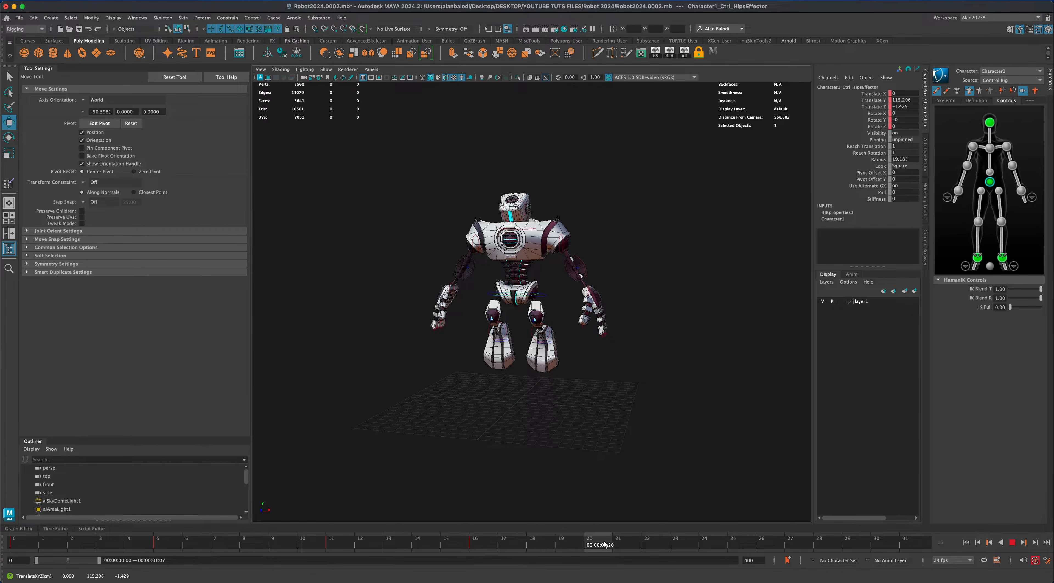
pyautogui.press('s')
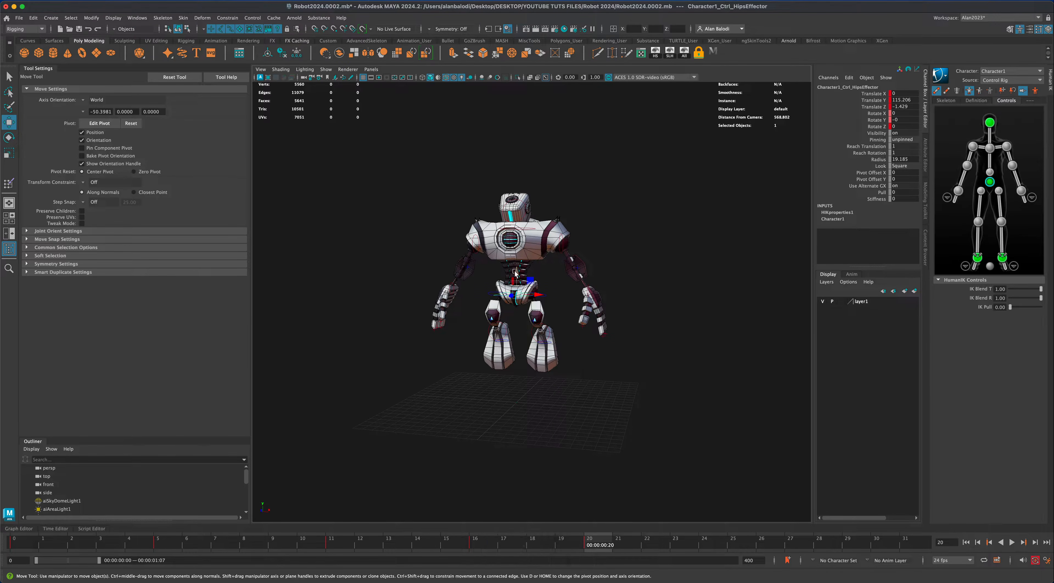
pyautogui.moveTo(517, 272); pyautogui.dragTo(516, 297)
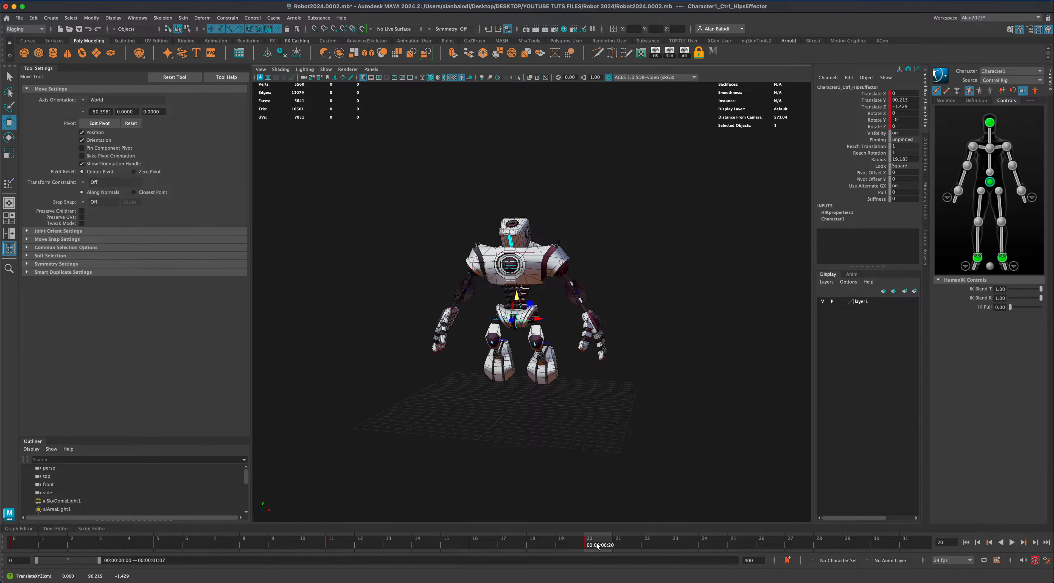
pyautogui.hotkey('alt', 'v')
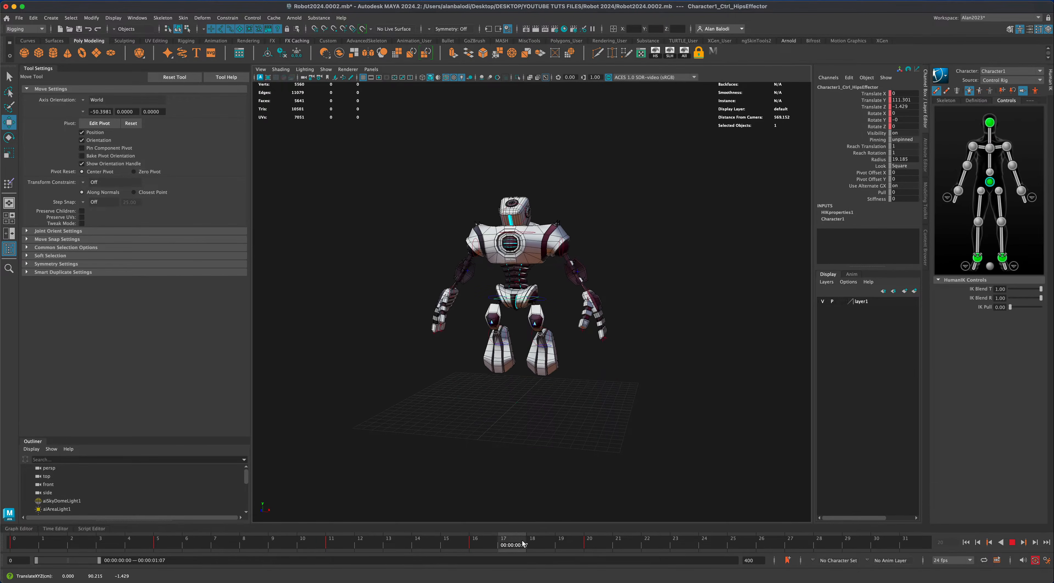
# - Copy the hips effector's crouch key from frame 5 and paste it at frame 23 for the landing
pyautogui.rightClick(168, 540)
pyautogui.click(196, 384)
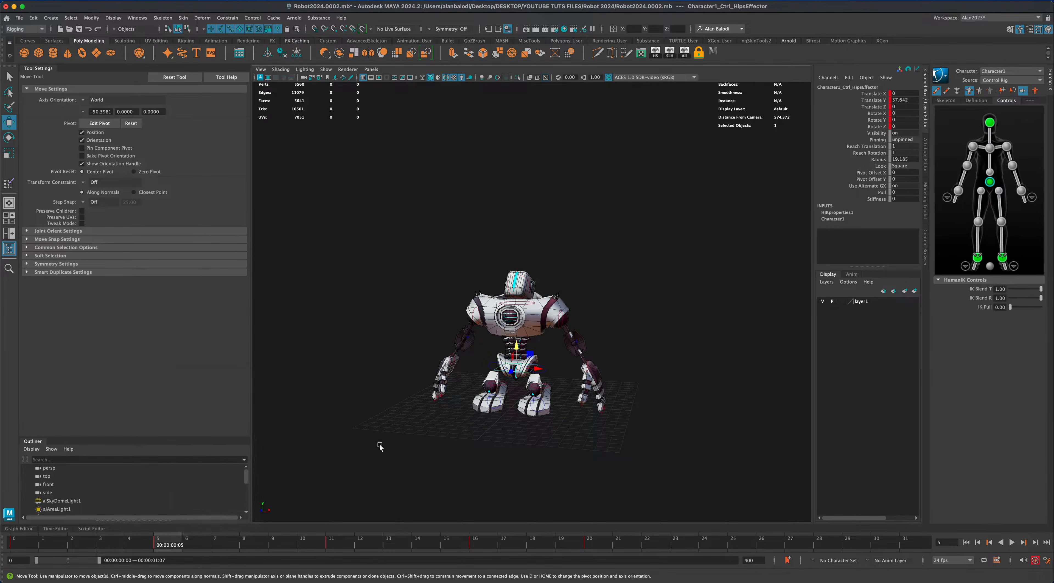
pyautogui.click(682, 546)
pyautogui.rightClick(682, 547)
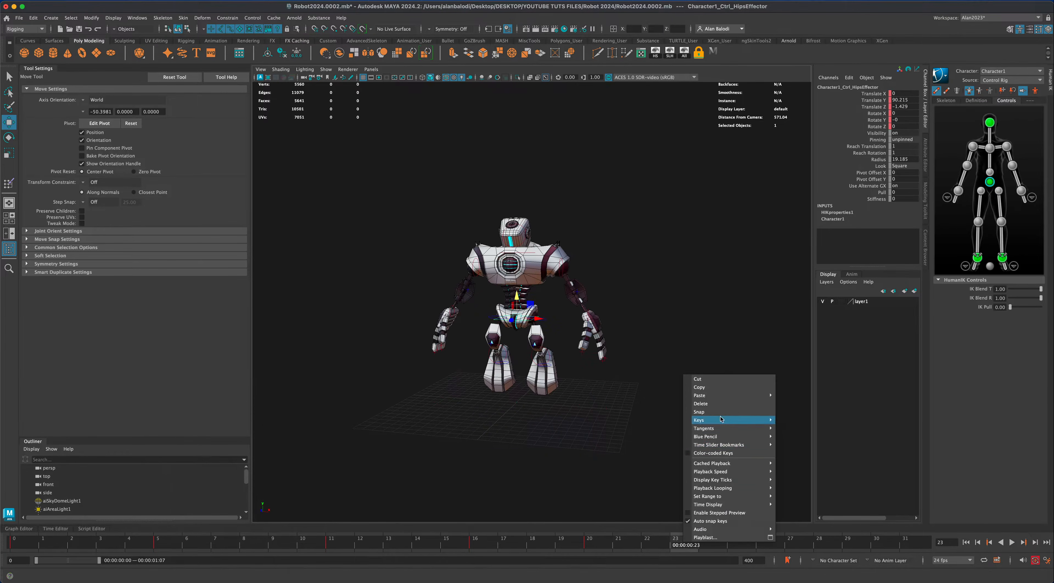
pyautogui.moveTo(728, 400)
pyautogui.click(792, 396)
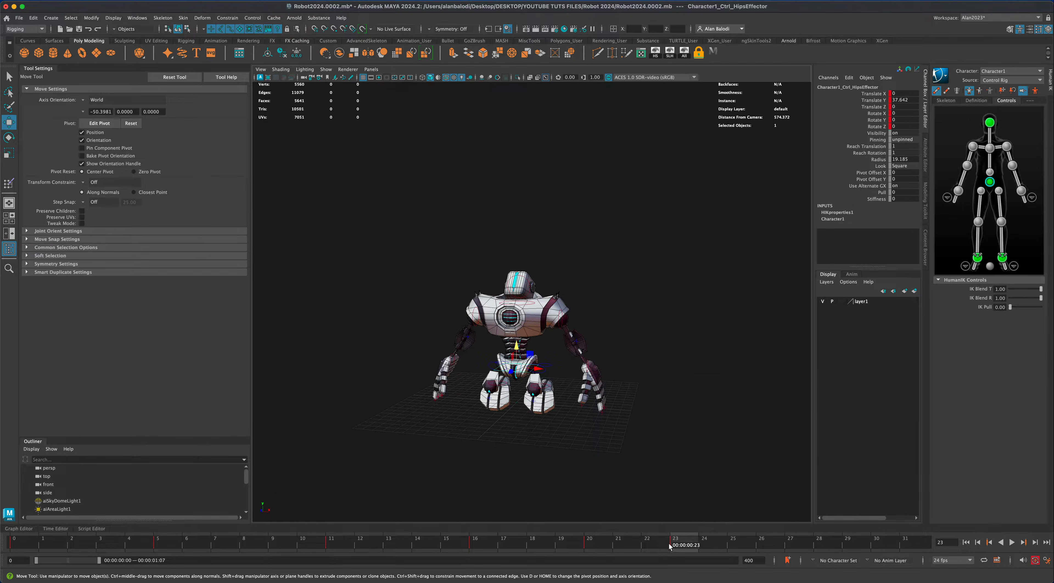
# - Copy the hips effector's starting-pose key from frame 0 and paste it at frame 27
pyautogui.click(9, 542)
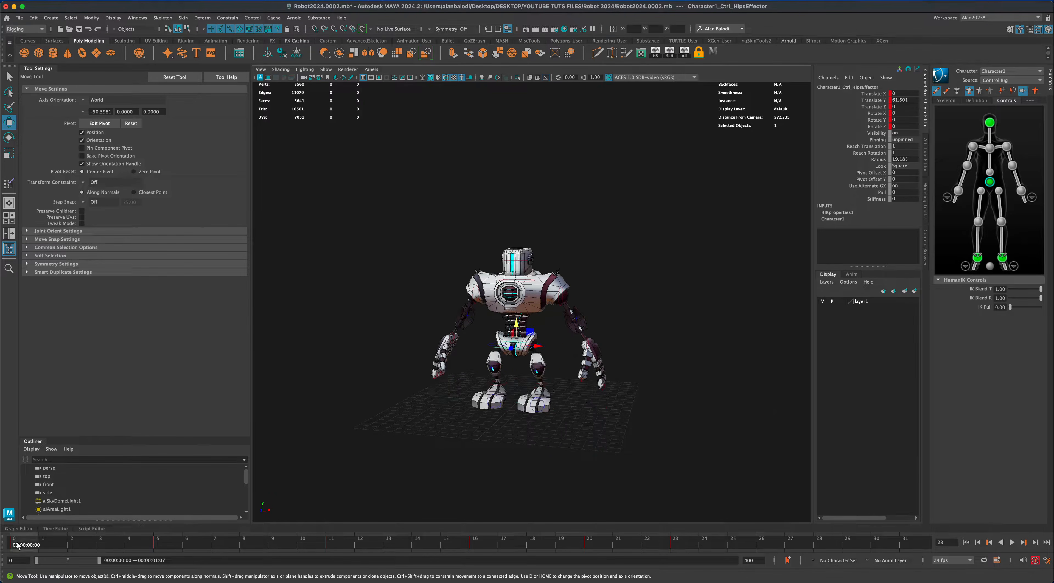
pyautogui.rightClick(9, 542)
pyautogui.click(59, 391)
pyautogui.click(789, 543)
pyautogui.rightClick(789, 543)
pyautogui.moveTo(839, 395)
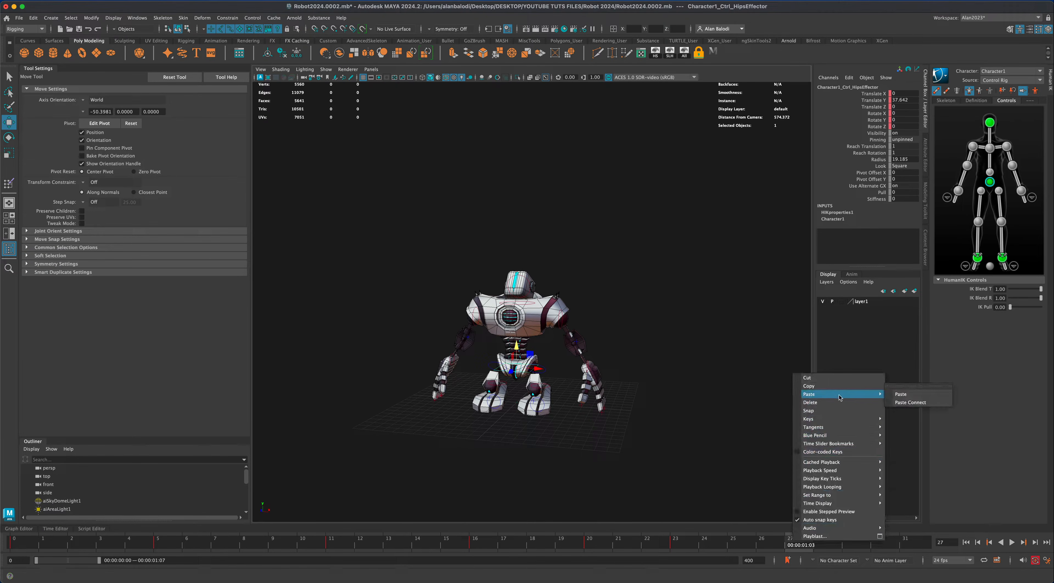
pyautogui.click(904, 396)
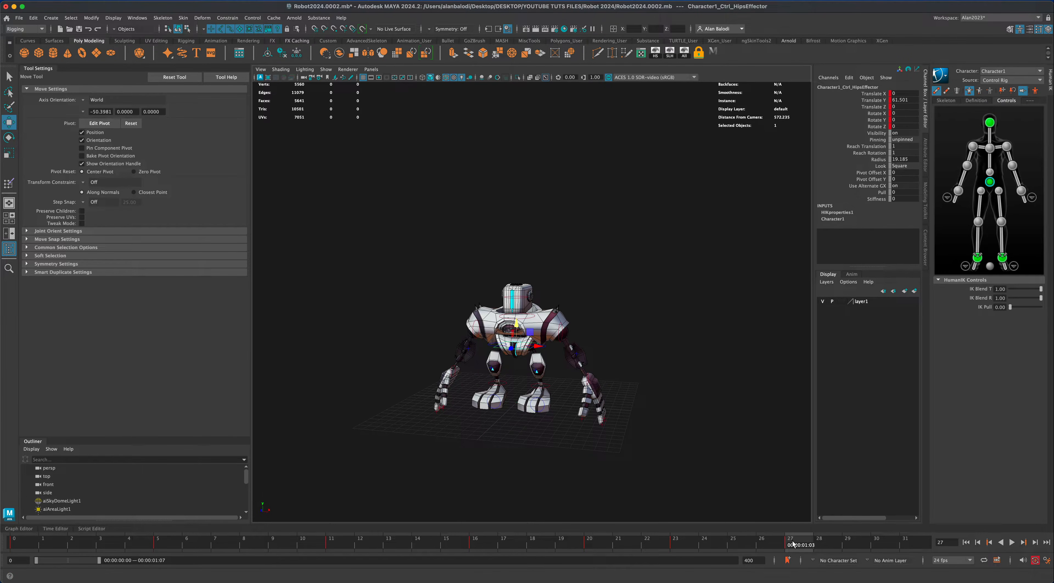
# - Play the animation from frame 0 to check the full crouch, jump and landing
pyautogui.hotkey('alt', 'v')
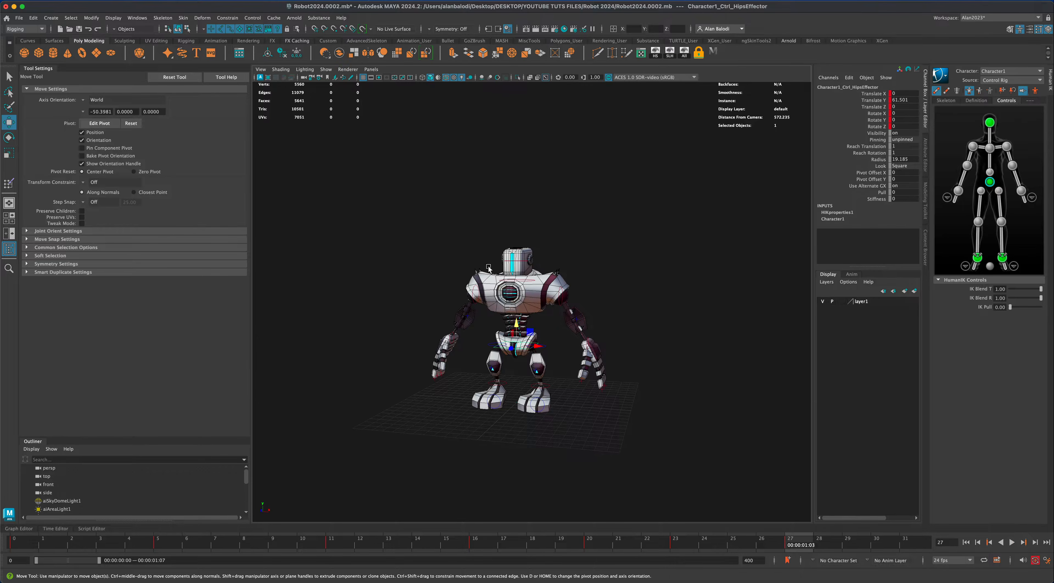
pyautogui.hotkey('alt', 'v')
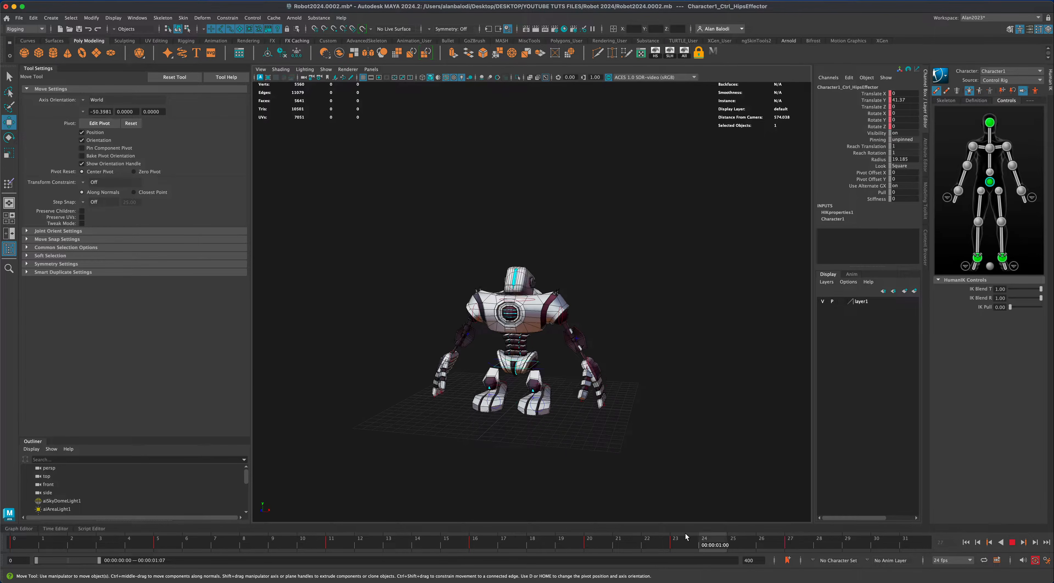
pyautogui.moveTo(797, 546); pyautogui.dragTo(20, 543)
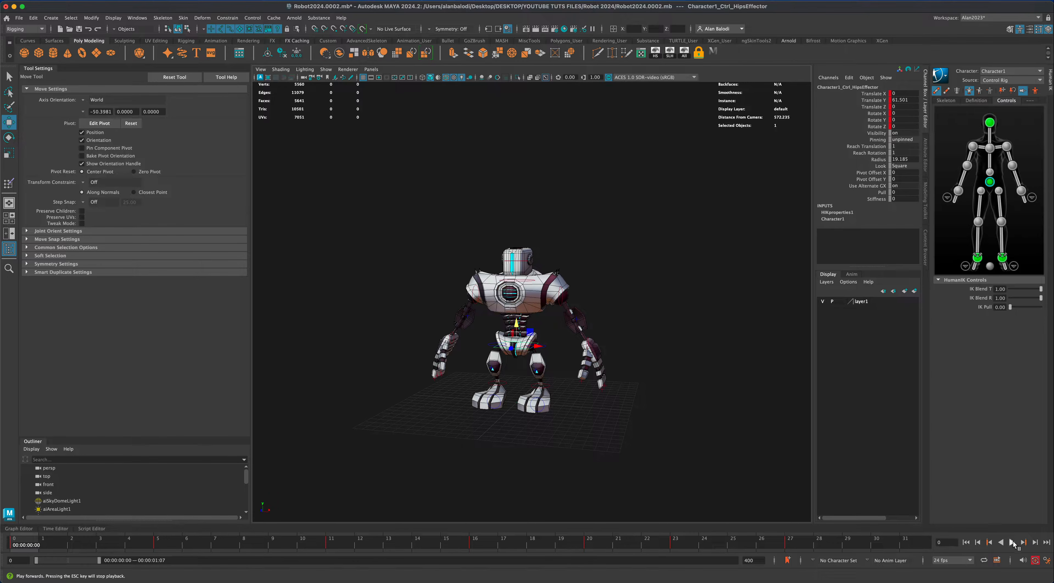
pyautogui.click(1013, 543)
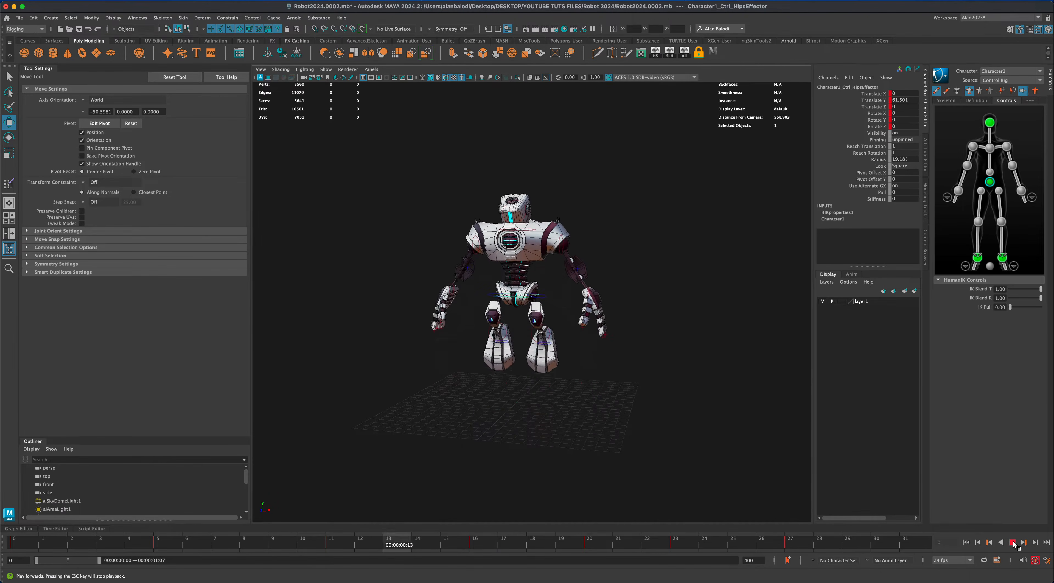
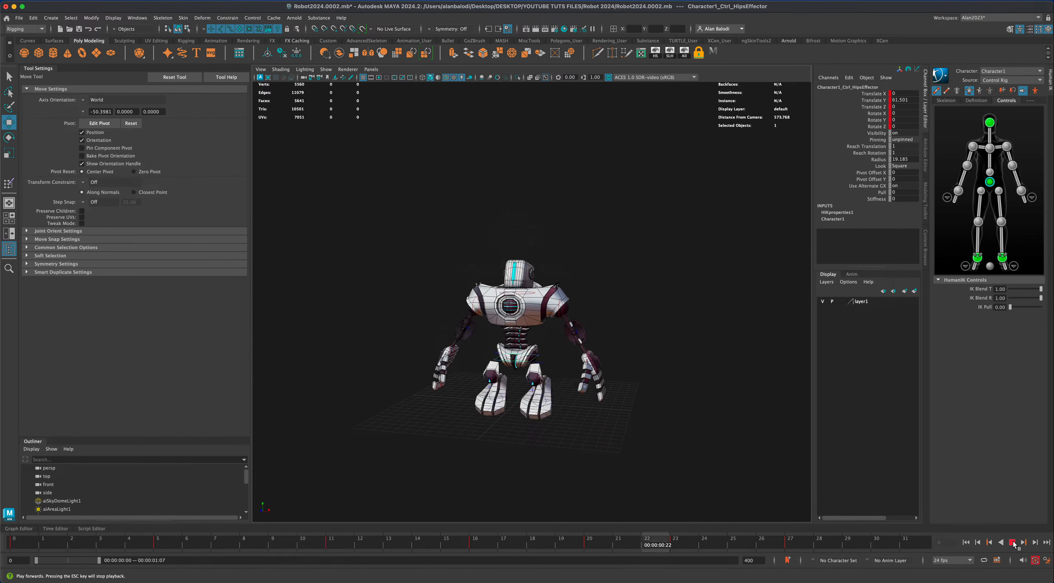
pyautogui.click(1013, 543)
# - At frame 5, set the right shoulder's IK Blend T and R to 1.00, and rotate the right and left shoulders to about 8.7° and 15.3° in Y
pyautogui.moveTo(143, 544)
pyautogui.mouseDown()
pyautogui.moveTo(34, 546)
pyautogui.moveTo(157, 546)
pyautogui.mouseUp()
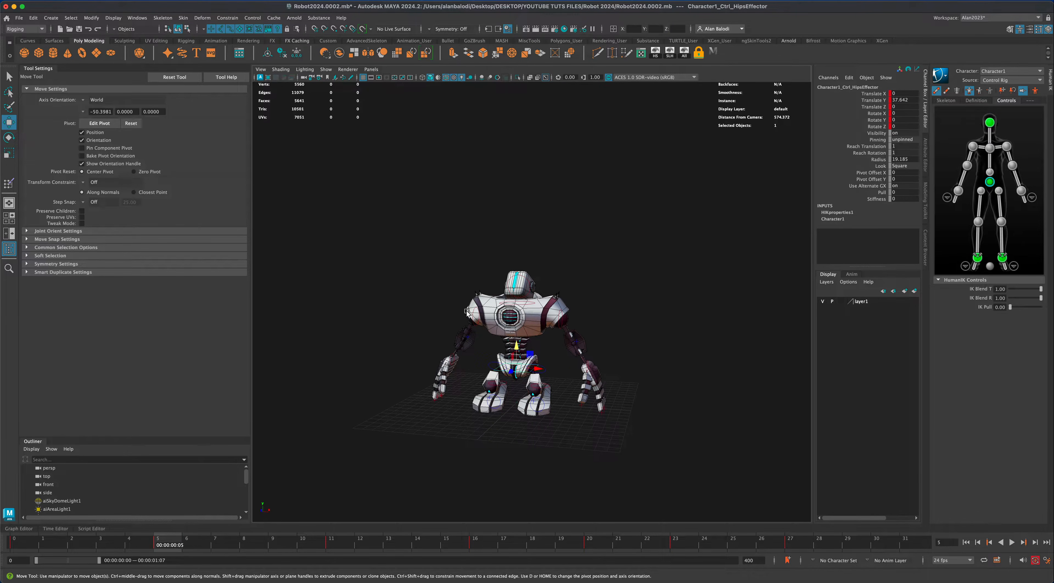
pyautogui.click(478, 313)
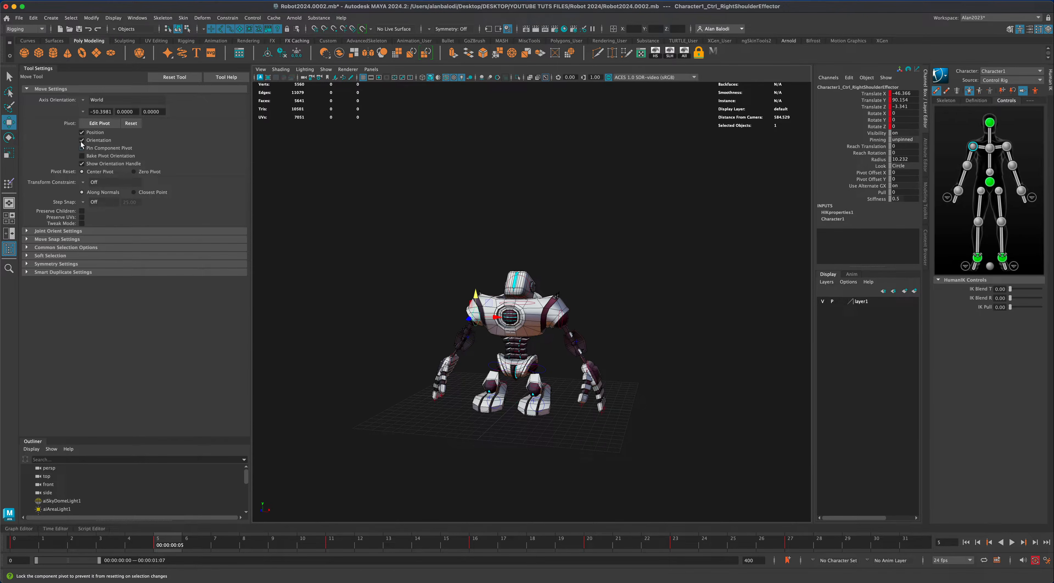
pyautogui.click(9, 138)
pyautogui.moveTo(493, 312); pyautogui.dragTo(556, 316)
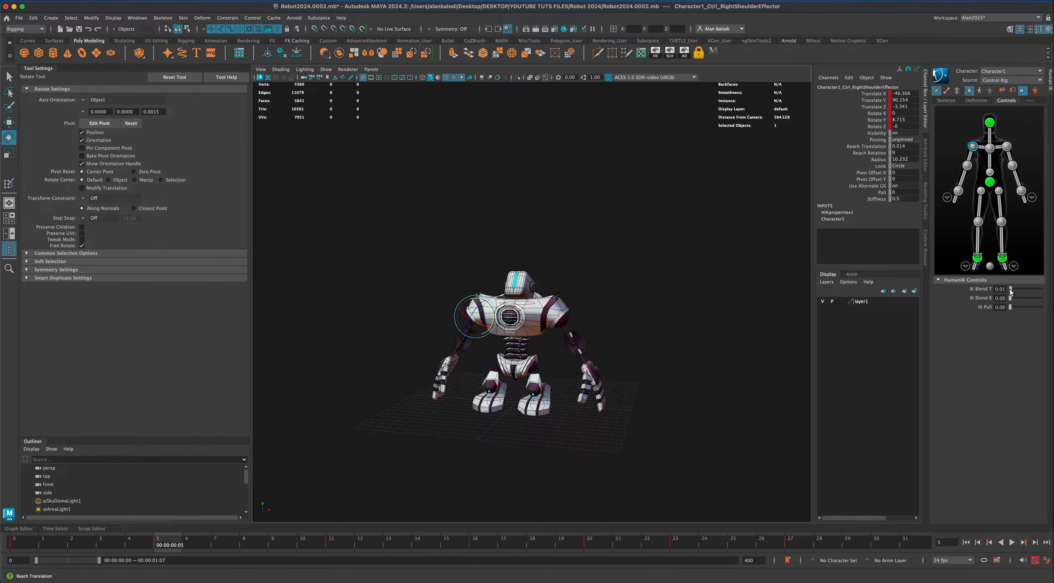
pyautogui.moveTo(1010, 298); pyautogui.dragTo(1042, 298)
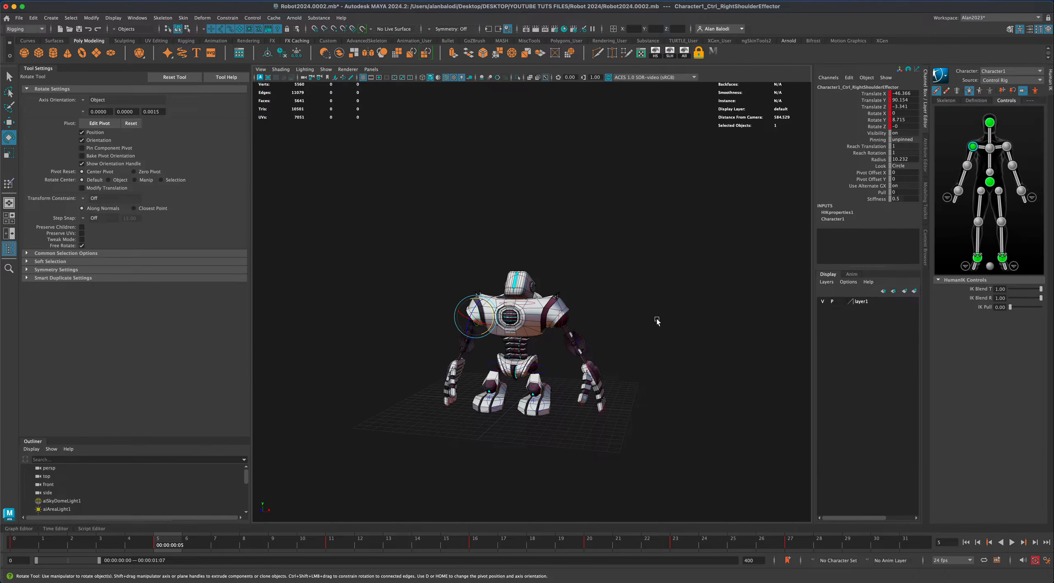
pyautogui.click(561, 318)
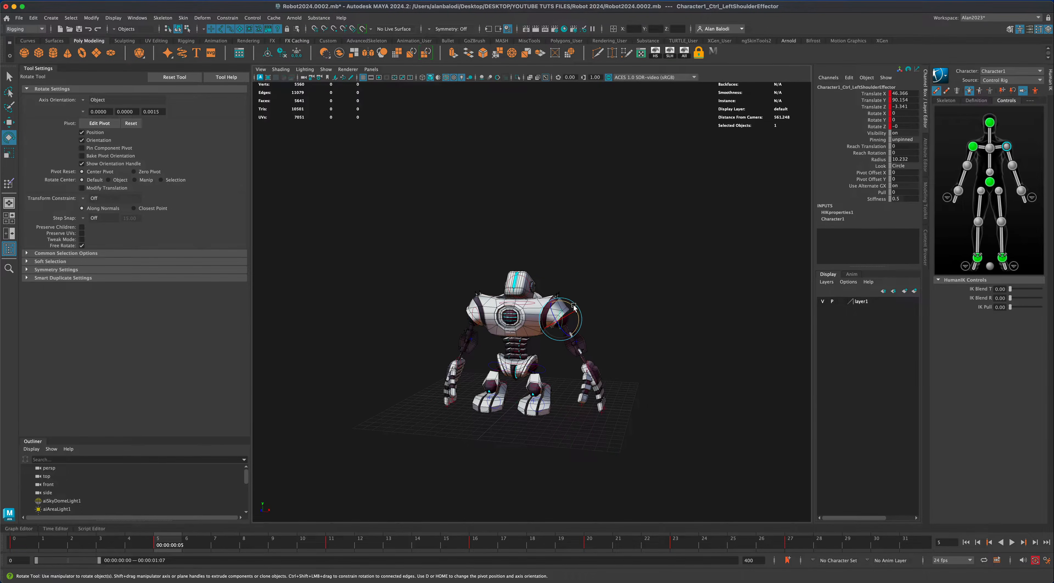
pyautogui.moveTo(574, 306); pyautogui.dragTo(575, 311)
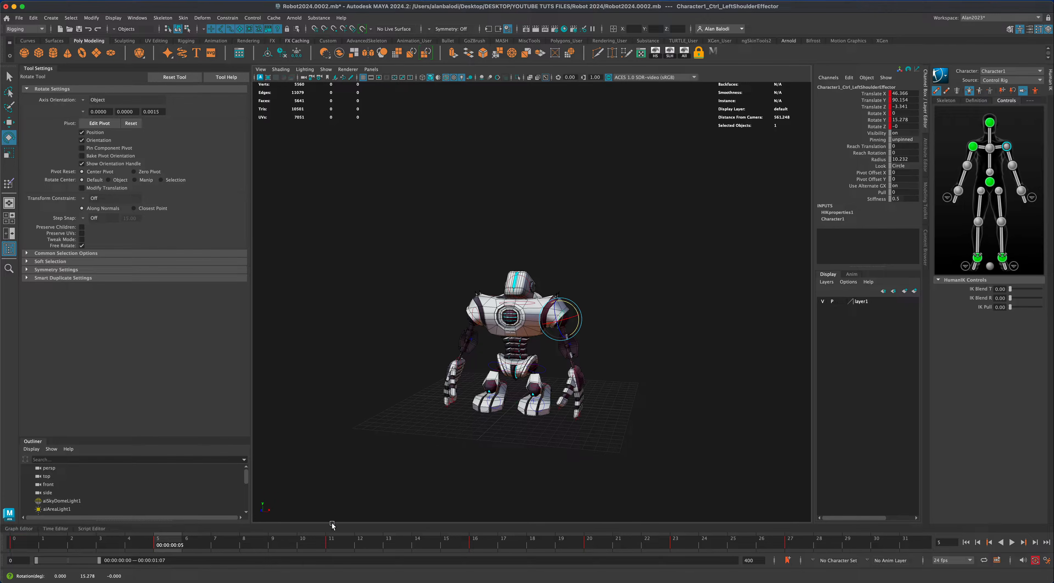
# - At frame 16, rotate the left shoulder effector to about -34.5° and the right one to about -38.9° in Y
pyautogui.hotkey('alt', 'v')
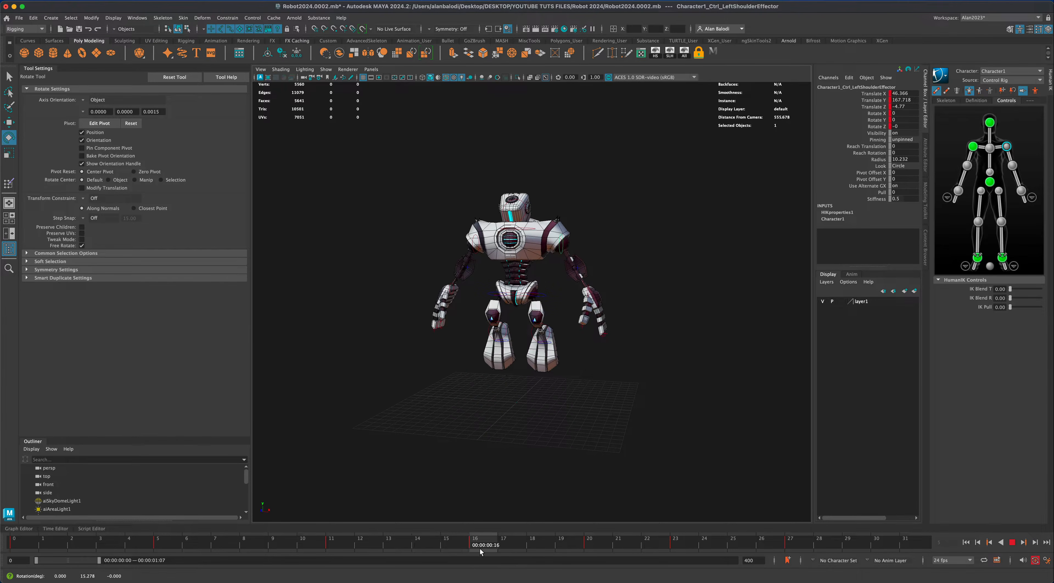
pyautogui.hotkey('alt', 'v')
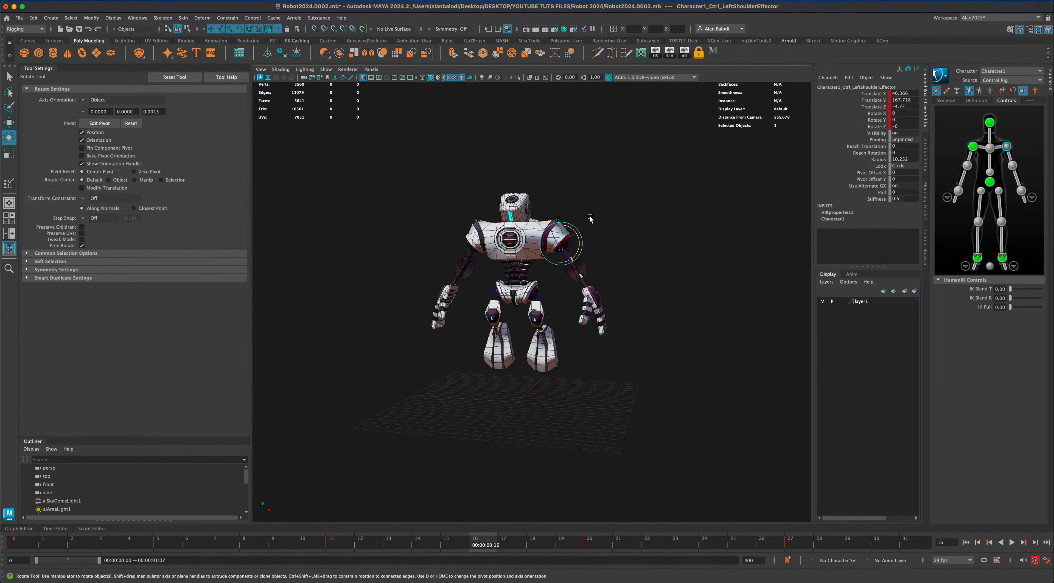
pyautogui.moveTo(579, 241); pyautogui.dragTo(539, 246)
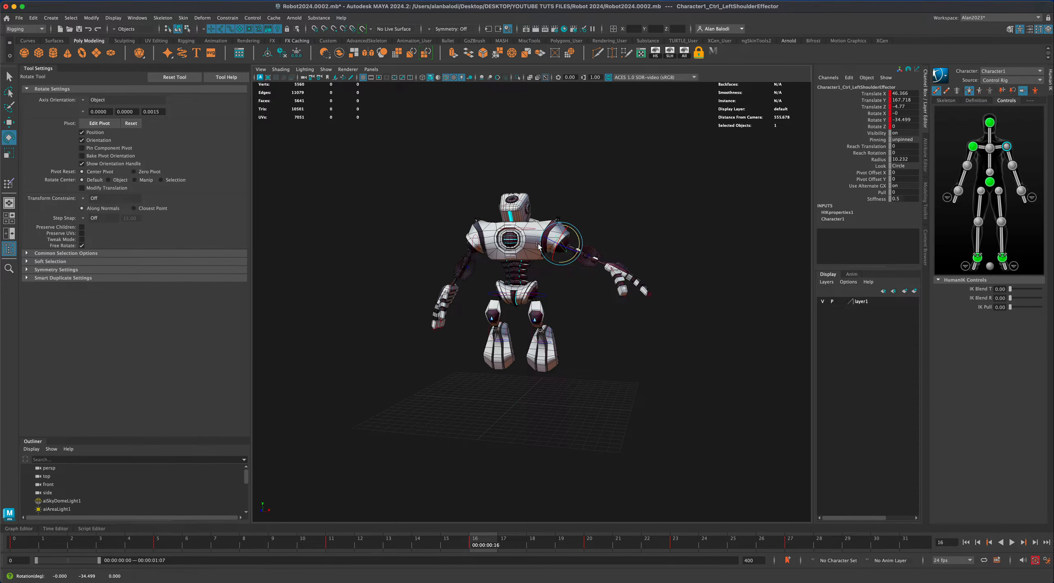
pyautogui.click(482, 240)
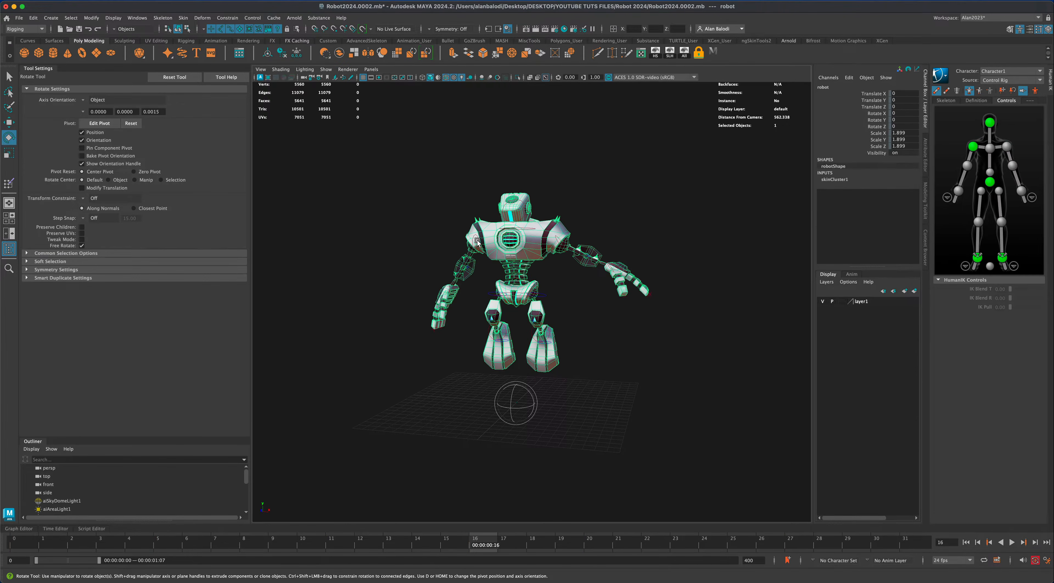
pyautogui.click(487, 238)
pyautogui.moveTo(489, 237); pyautogui.dragTo(492, 251)
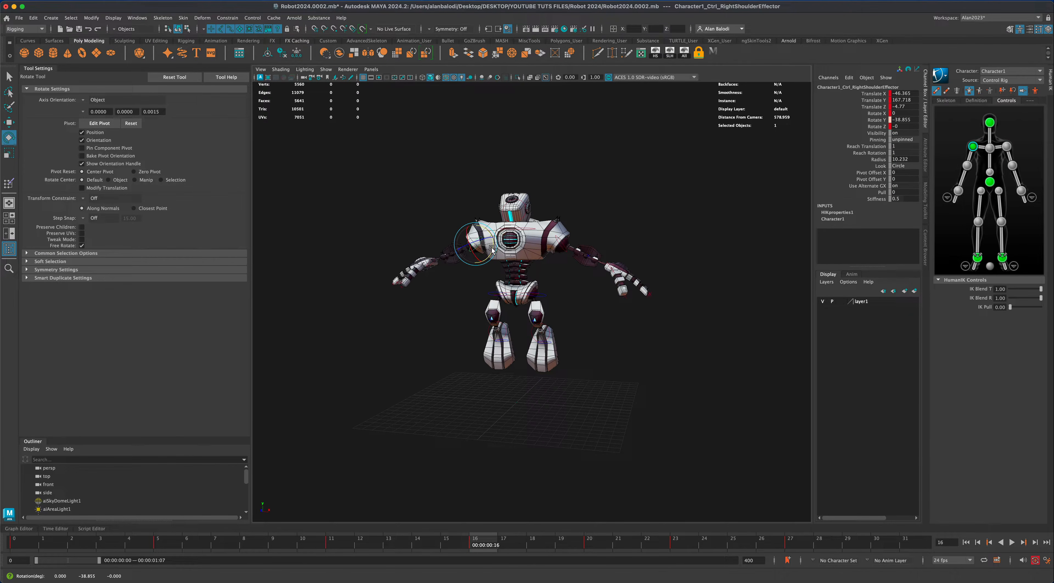
# - Play back the jump animation to check the arm motion
pyautogui.moveTo(473, 545); pyautogui.dragTo(141, 545)
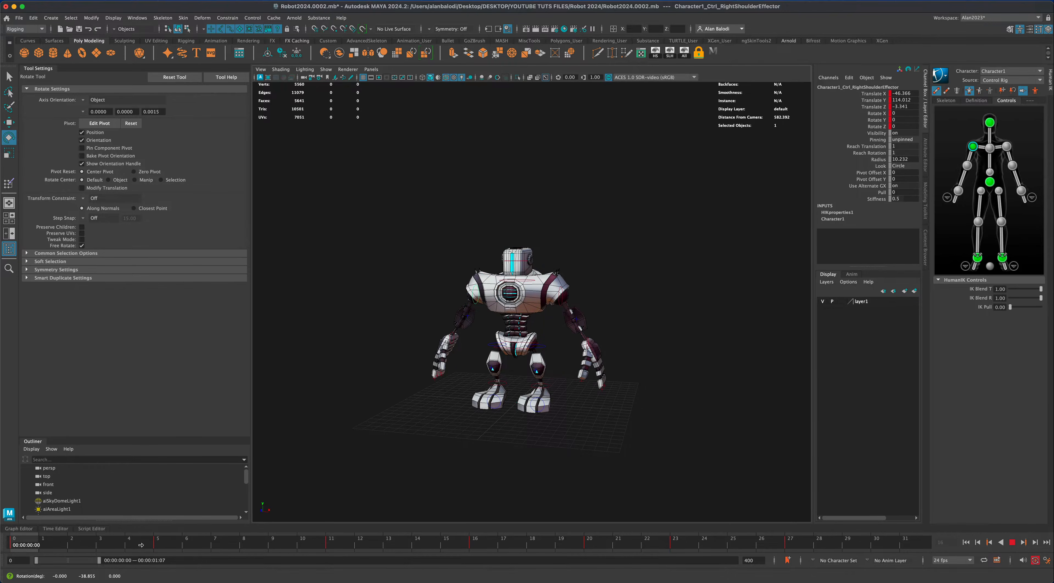
pyautogui.click(1012, 543)
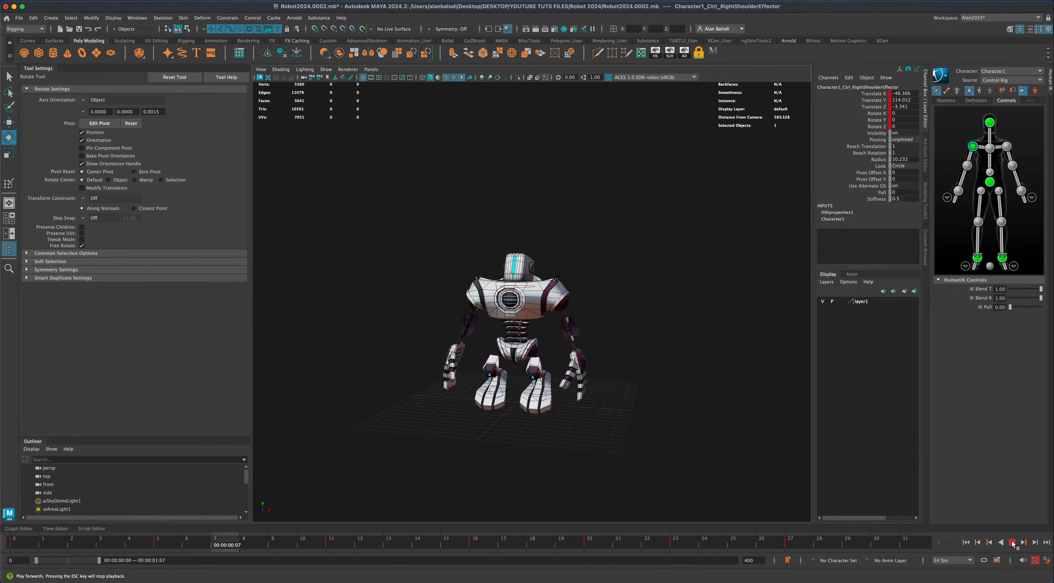
pyautogui.click(838, 539)
pyautogui.hotkey('alt', 'v')
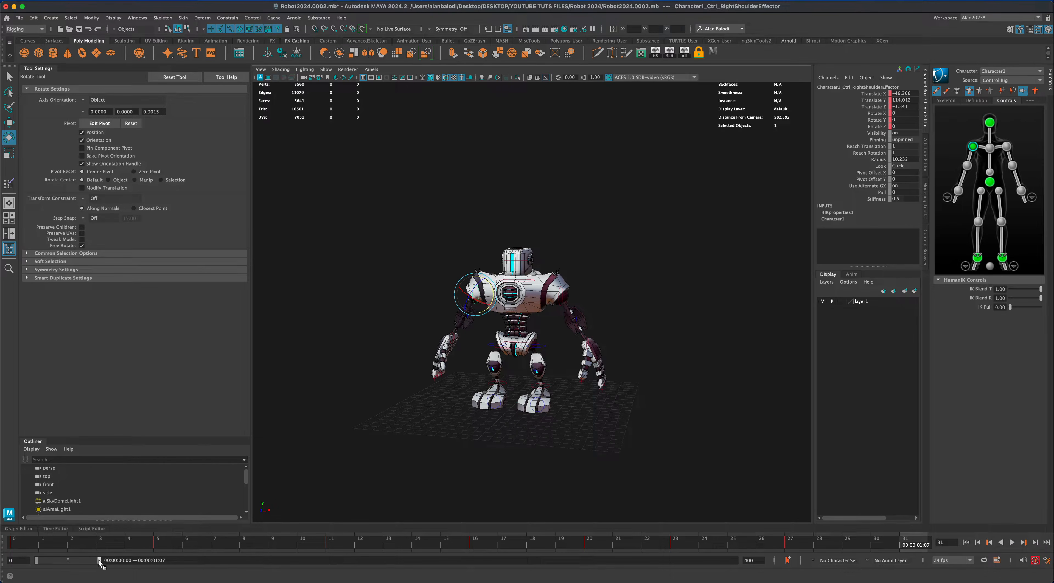
# - Extend the playback range to frame 57 and move along the timeline past the last key
pyautogui.moveTo(99, 560); pyautogui.dragTo(144, 560)
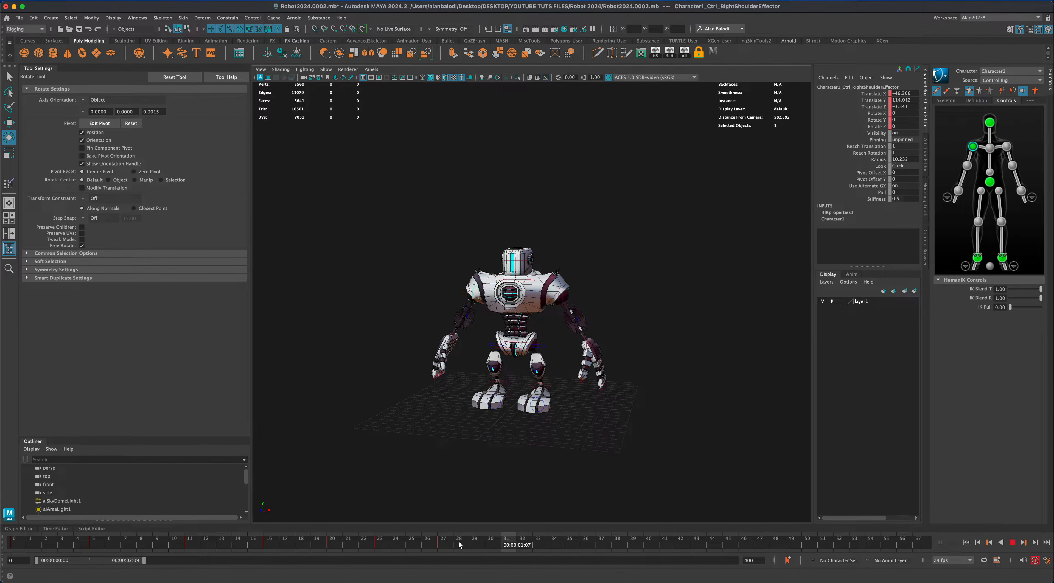
pyautogui.click(460, 545)
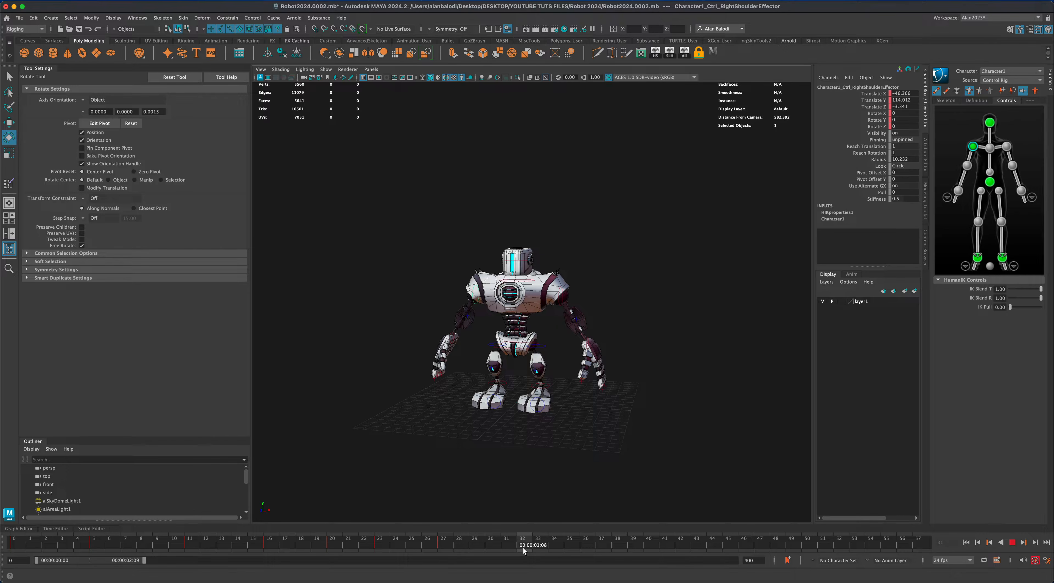
# - Copy the keys at frame 27 and paste them at frame 32
pyautogui.click(442, 543)
pyautogui.rightClick(443, 543)
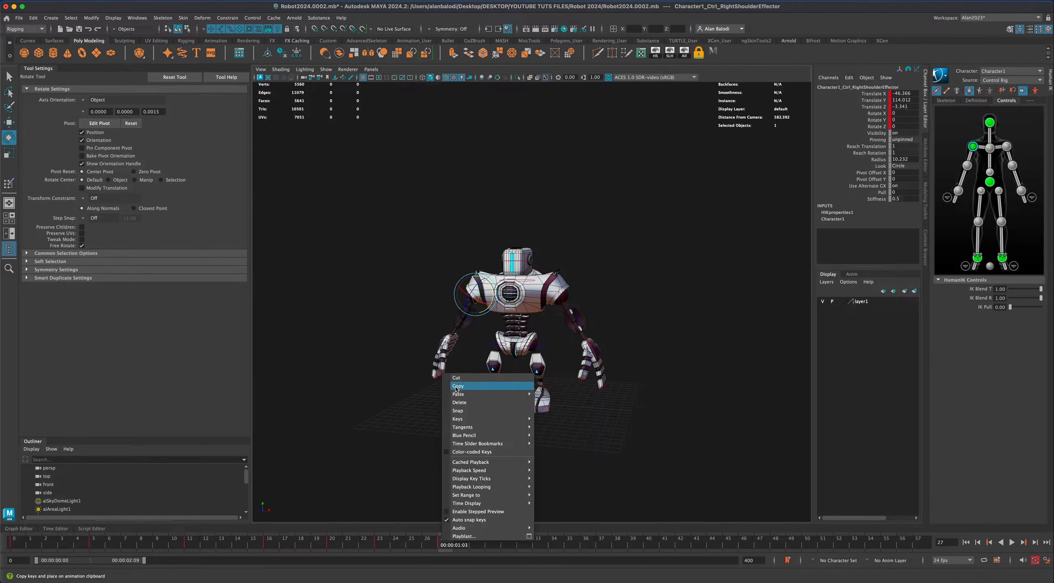
pyautogui.click(460, 386)
pyautogui.rightClick(526, 544)
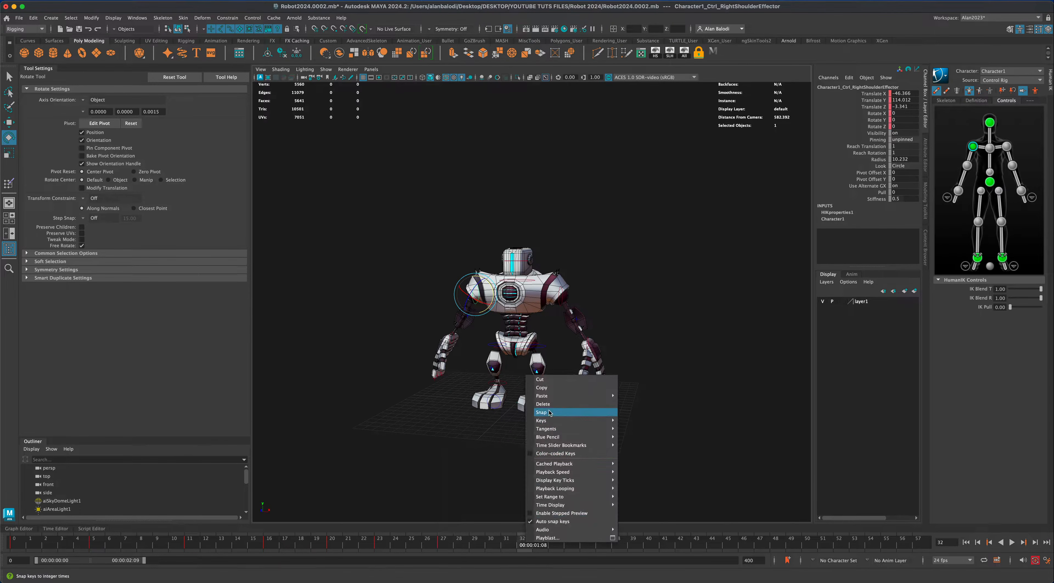
pyautogui.click(640, 396)
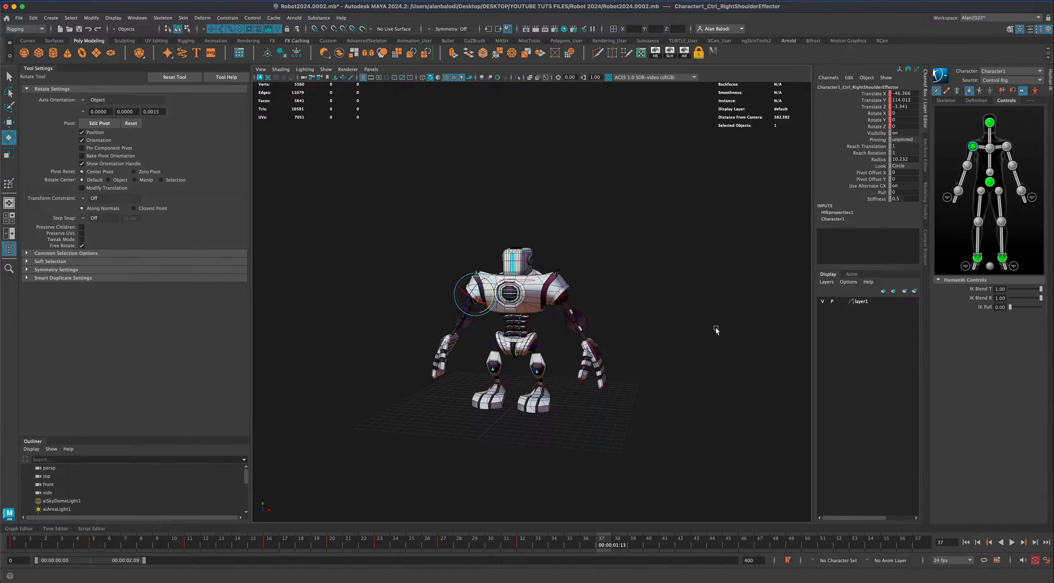
# - Set keying to Body Part and, at frame 37, key the head effector rotated to about -77.3°, 3.7° and -10.0° in X, Y and Z
pyautogui.keyDown('alt'); pyautogui.moveTo(629, 416); pyautogui.dragTo(644, 410, button='right'); pyautogui.keyUp('alt')
pyautogui.keyDown('alt'); pyautogui.moveTo(644, 410); pyautogui.dragTo(613, 420); pyautogui.keyUp('alt')
pyautogui.keyDown('alt'); pyautogui.moveTo(613, 419); pyautogui.dragTo(619, 424, button='right'); pyautogui.keyUp('alt')
pyautogui.keyDown('alt'); pyautogui.moveTo(619, 423); pyautogui.dragTo(616, 420); pyautogui.keyUp('alt')
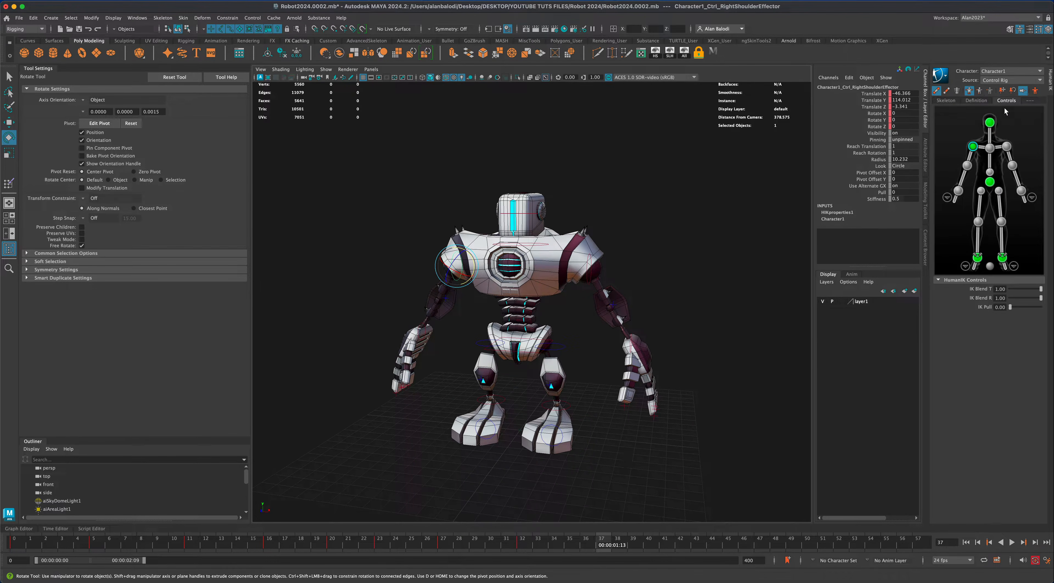
pyautogui.click(979, 91)
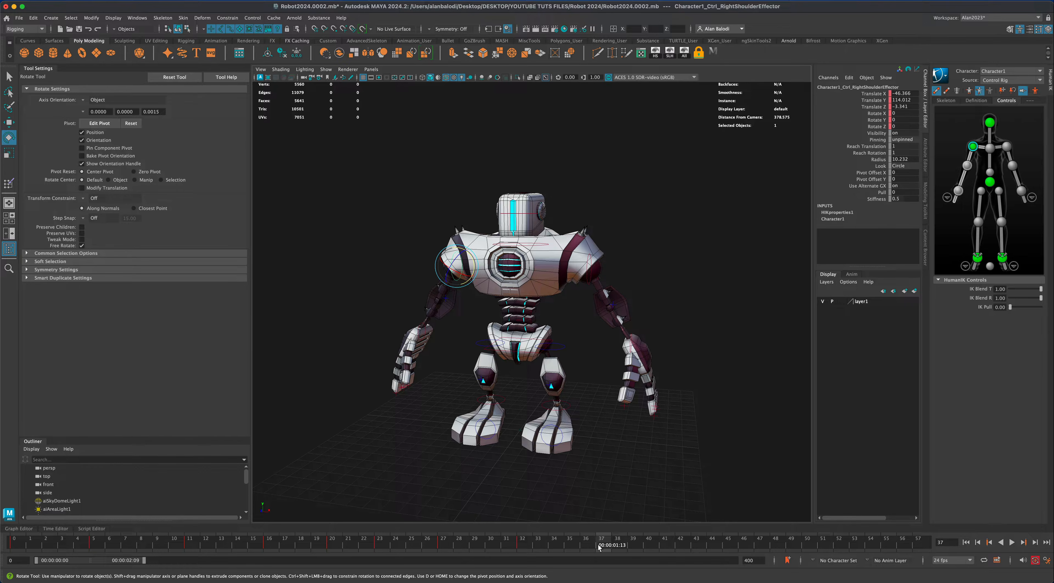
pyautogui.press('s')
pyautogui.click(527, 217)
pyautogui.moveTo(525, 220); pyautogui.dragTo(517, 245)
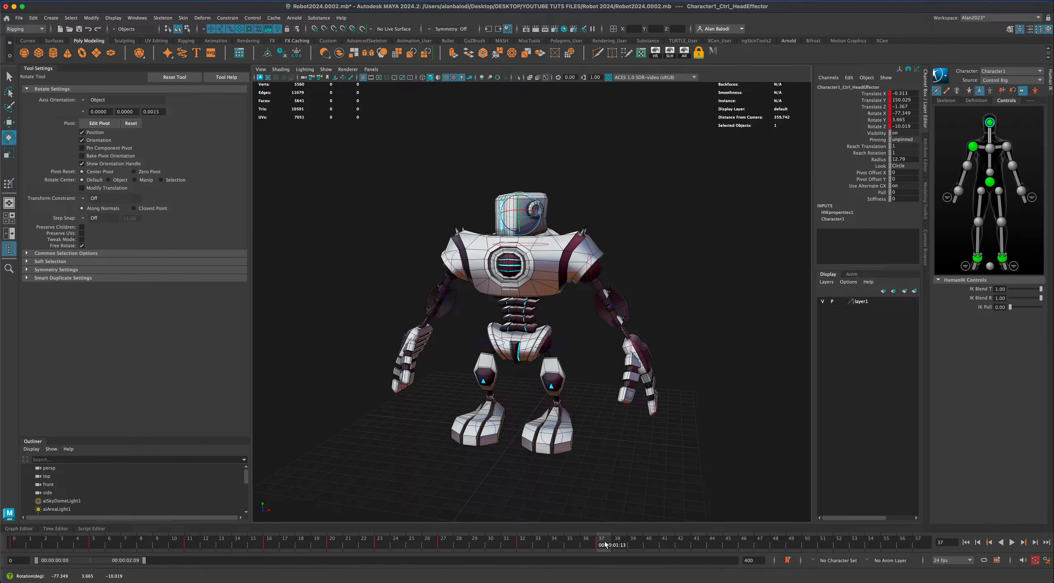
pyautogui.moveTo(604, 545)
pyautogui.mouseDown()
pyautogui.moveTo(513, 545)
pyautogui.moveTo(599, 546)
pyautogui.mouseUp()
# - Examine the keys on the head, elbow and right wrist effectors, and on the entire control rig
pyautogui.click(9, 78)
pyautogui.click(534, 227)
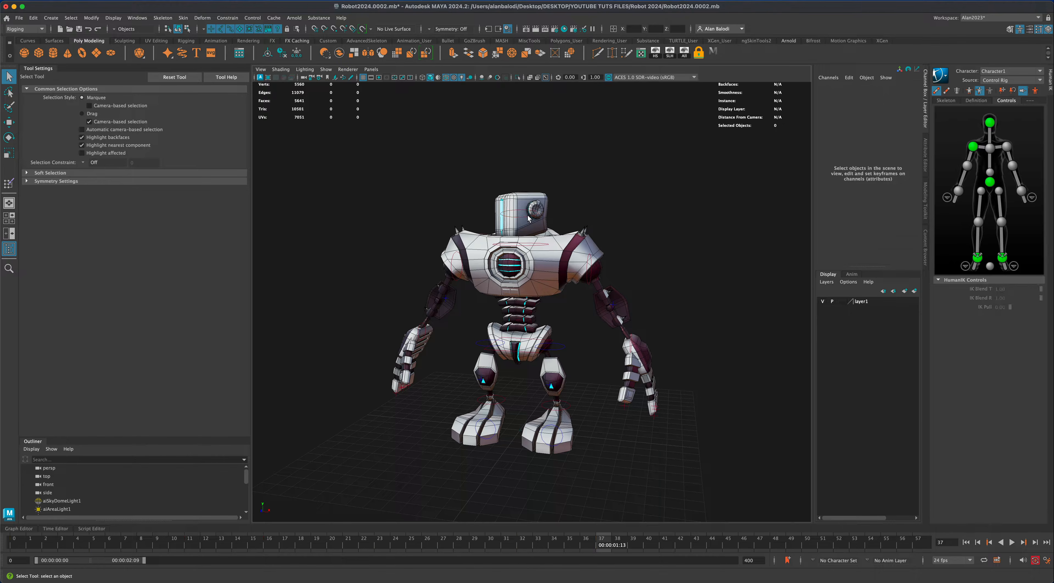
pyautogui.click(528, 219)
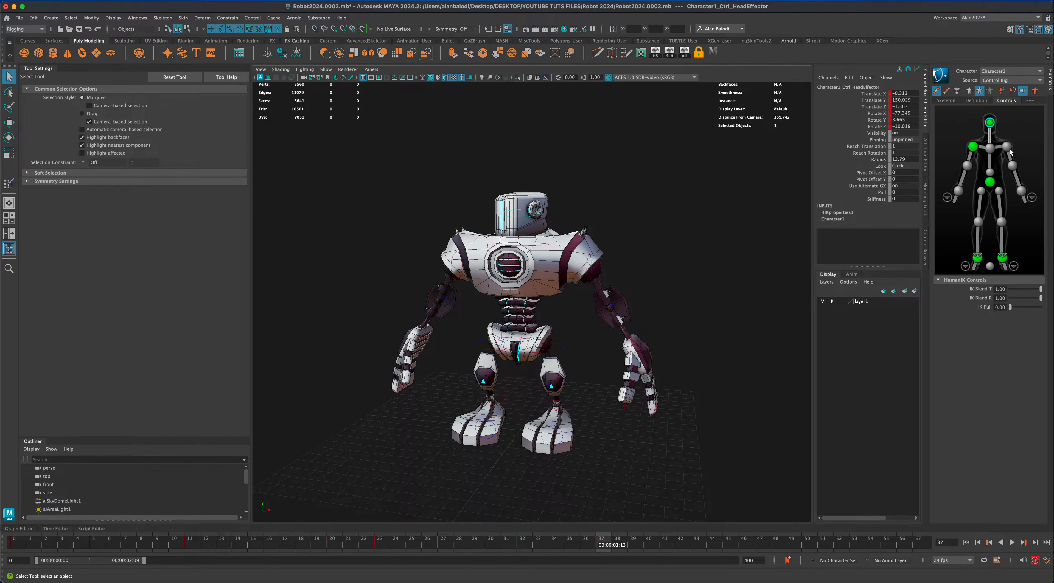
pyautogui.click(1014, 165)
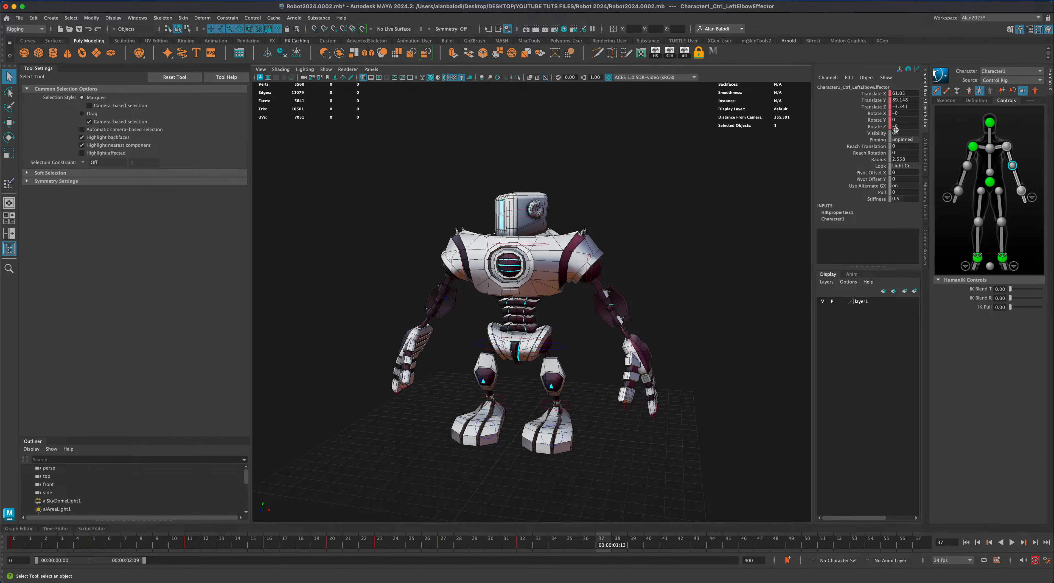
pyautogui.click(967, 166)
pyautogui.click(957, 192)
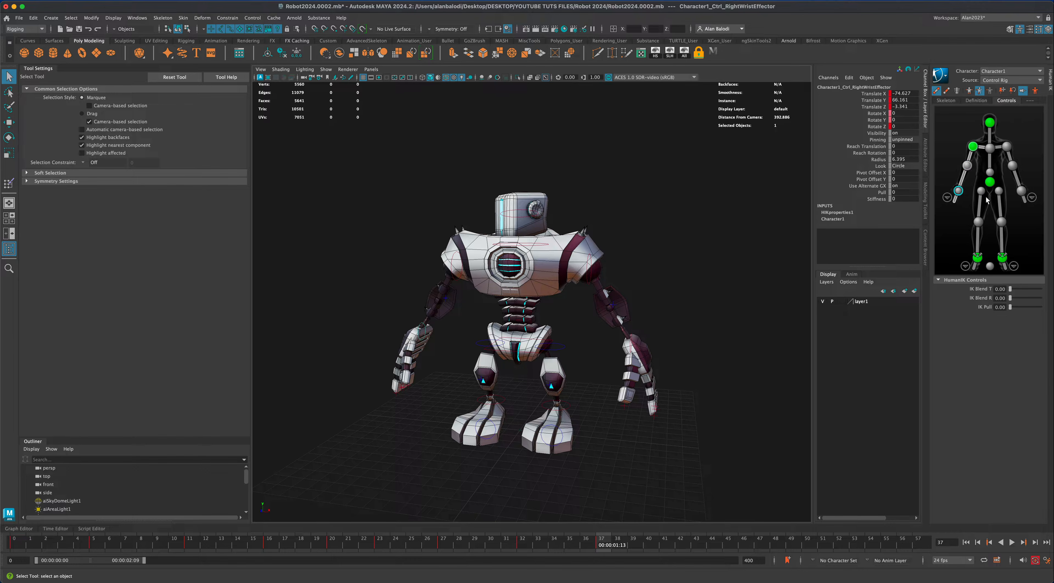
pyautogui.click(991, 125)
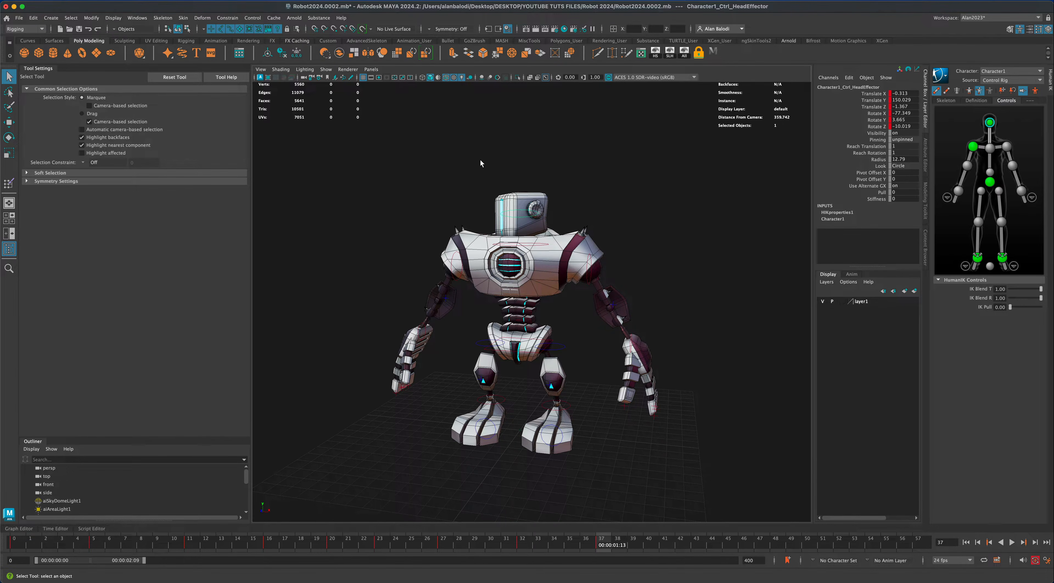
pyautogui.click(403, 163)
pyautogui.moveTo(314, 145); pyautogui.dragTo(727, 473)
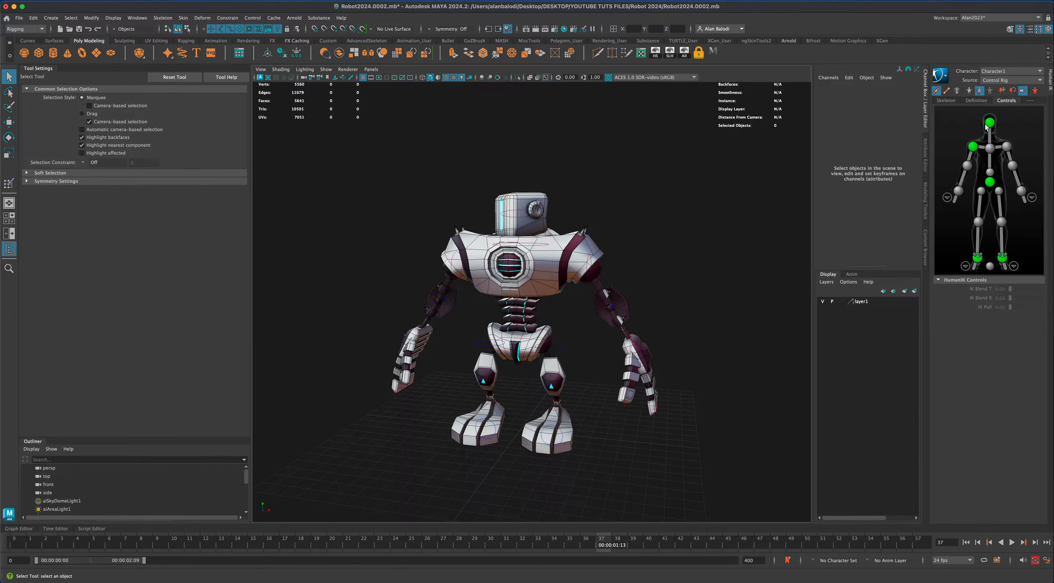
pyautogui.click(954, 126)
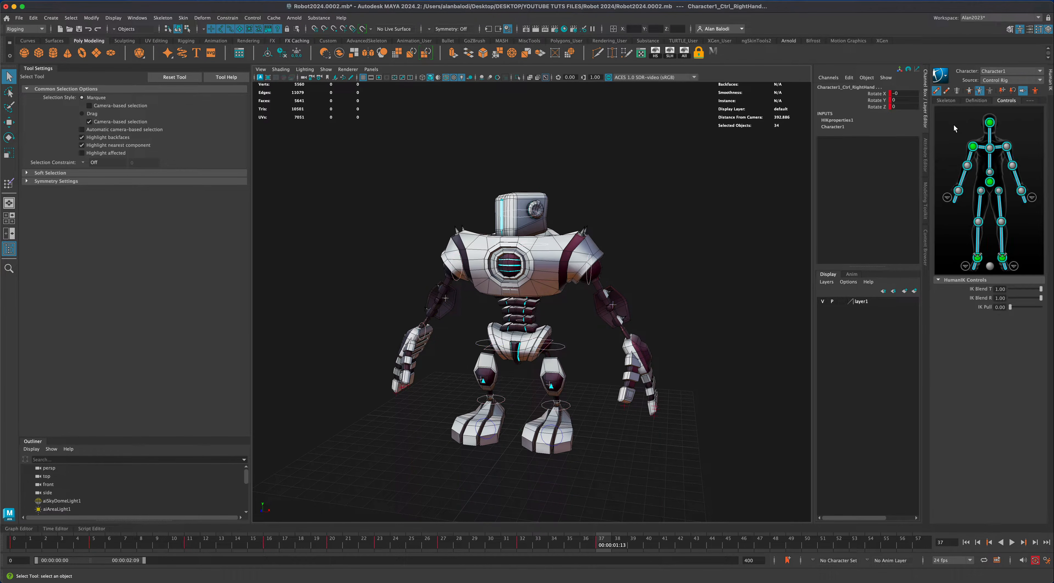
pyautogui.click(703, 229)
# - At frame 43, key the head effector turned to the opposite side, about 96.4°, 4.8° and -1.7° in X, Y and Z
pyautogui.moveTo(603, 544); pyautogui.dragTo(698, 548)
pyautogui.click(527, 220)
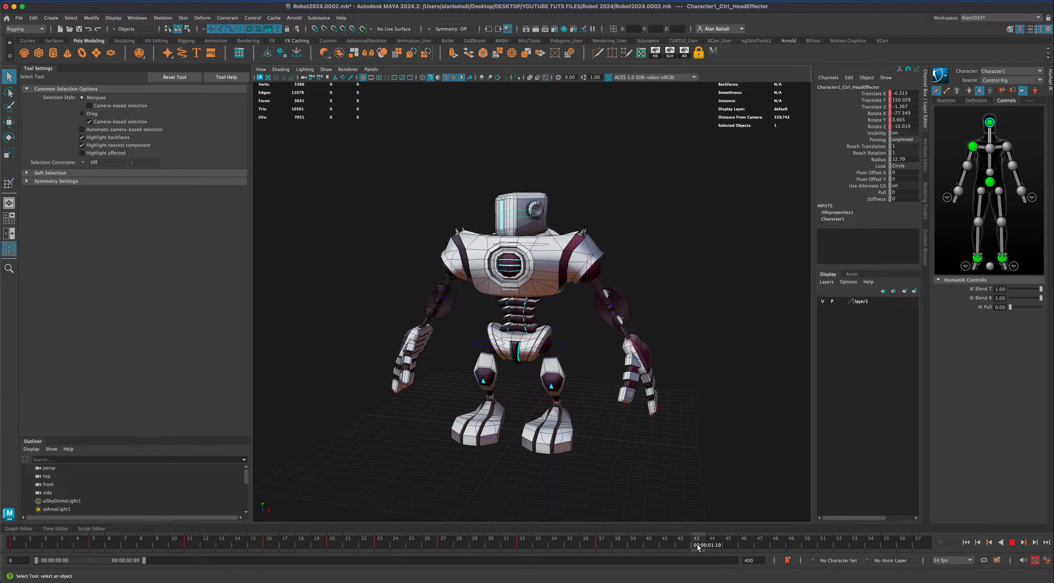
pyautogui.press('s')
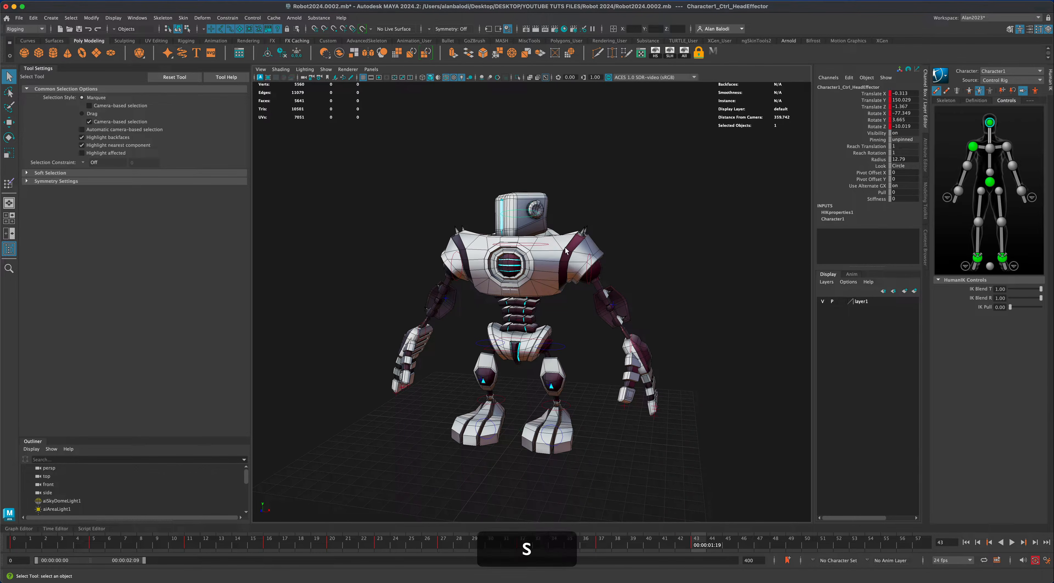
pyautogui.press('e')
pyautogui.moveTo(521, 229); pyautogui.dragTo(523, 224)
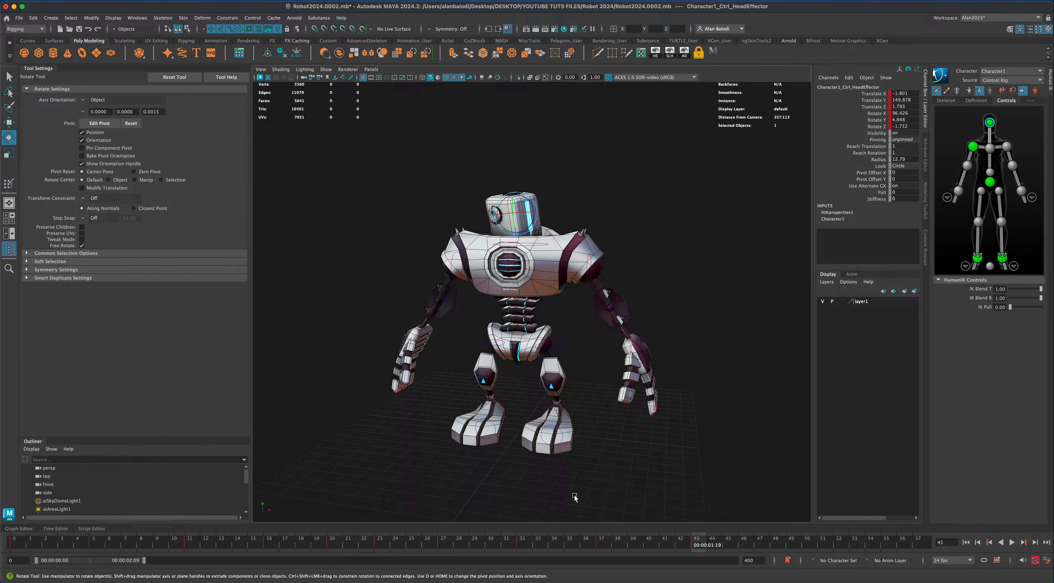
# - Copy the head effector's forward-facing key from frame 32 and paste it at frame 57
pyautogui.click(810, 546)
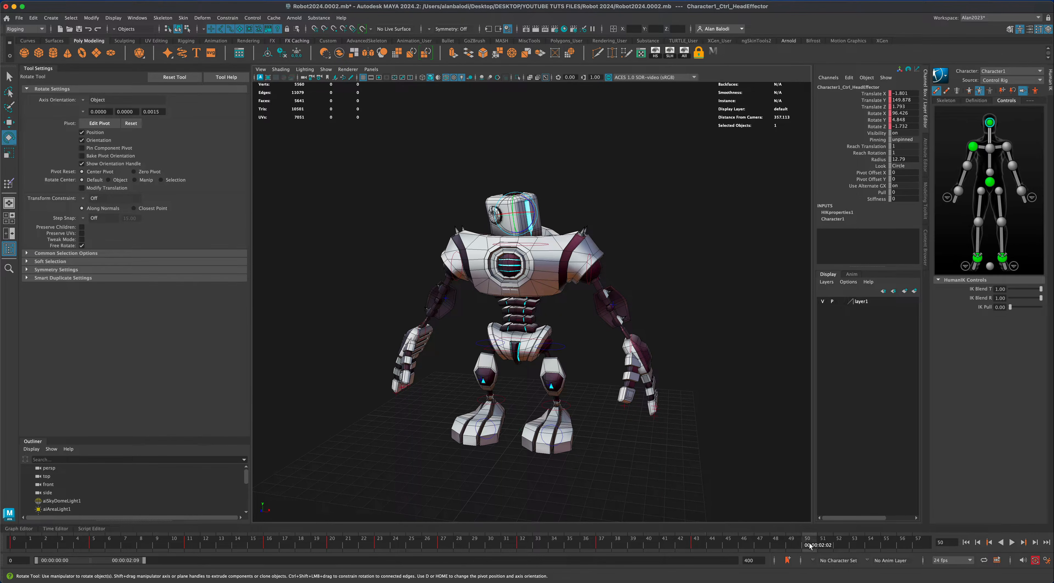
pyautogui.click(599, 544)
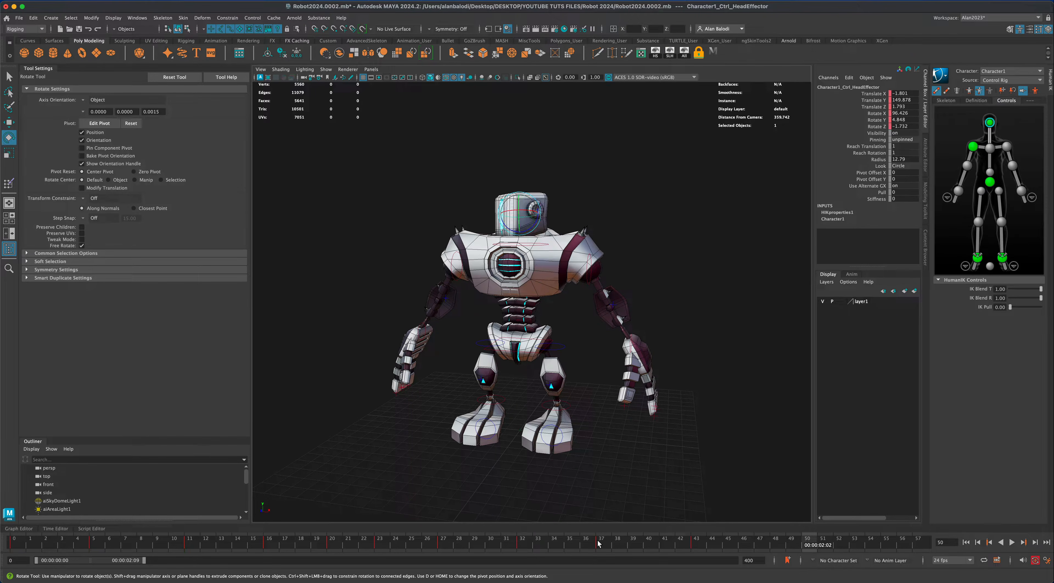
pyautogui.click(526, 545)
pyautogui.rightClick(526, 543)
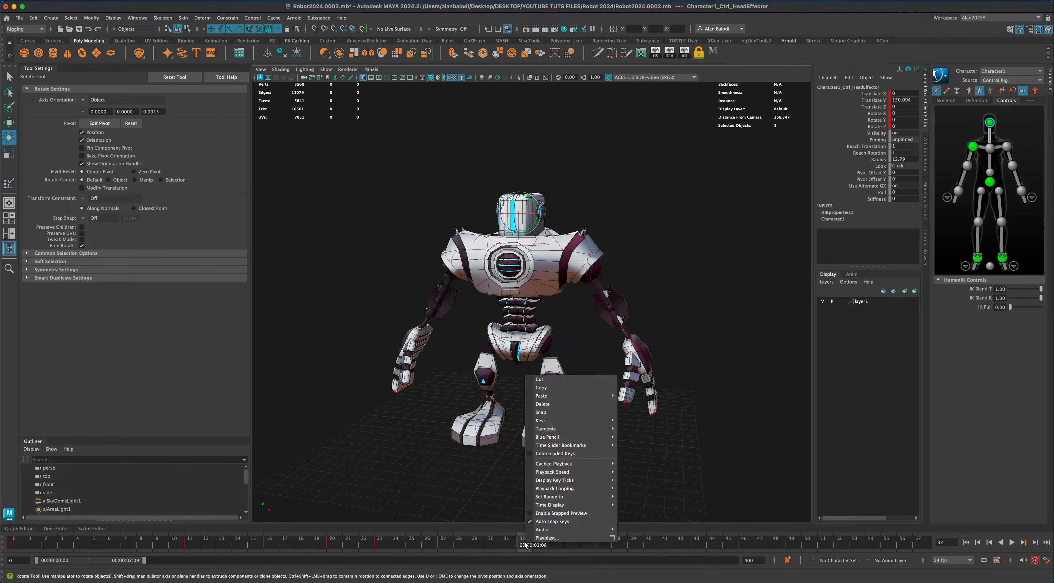
pyautogui.click(559, 388)
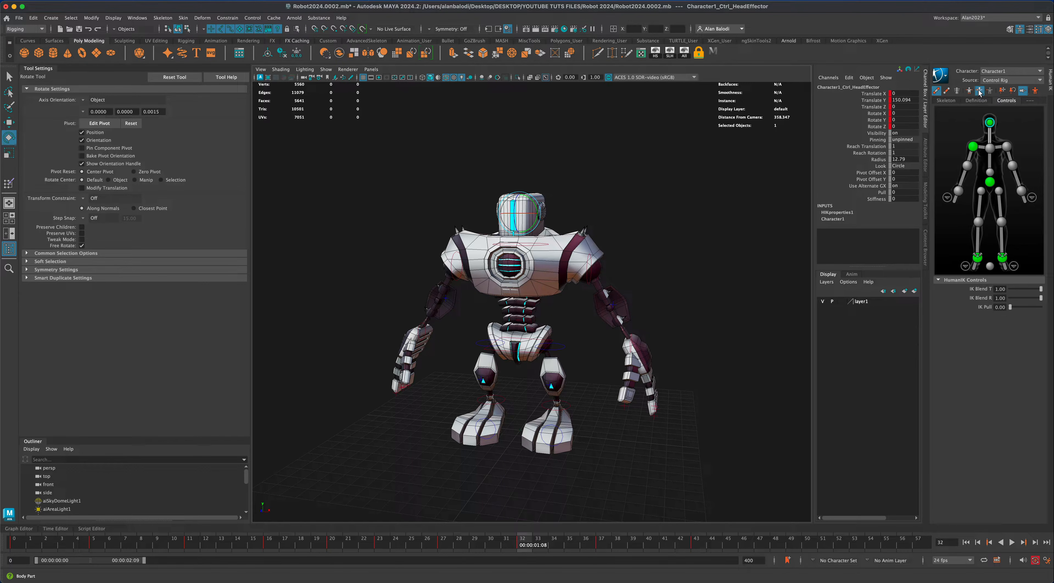
pyautogui.click(810, 546)
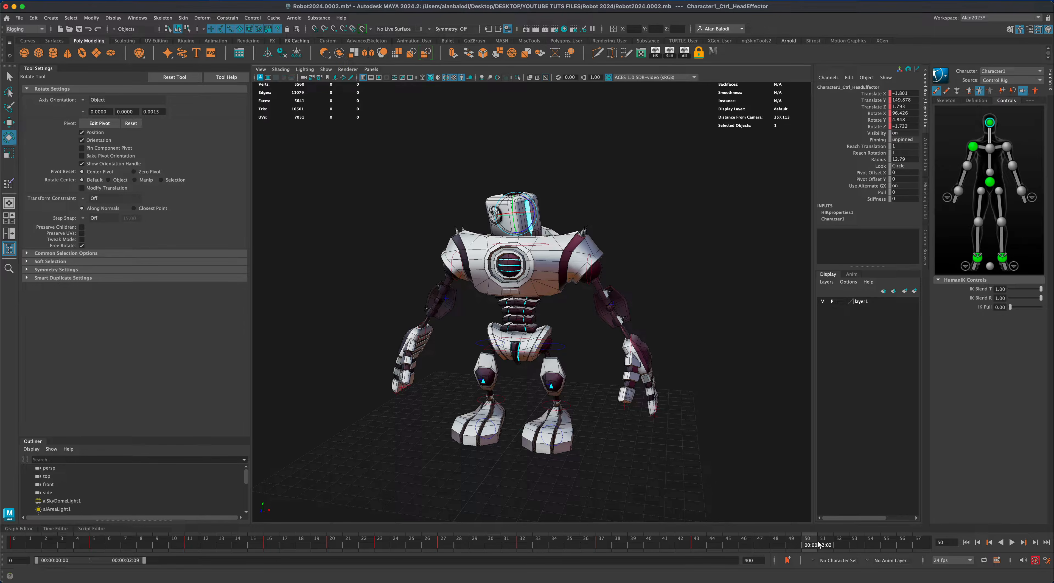
pyautogui.click(917, 545)
pyautogui.rightClick(918, 546)
pyautogui.moveTo(945, 396)
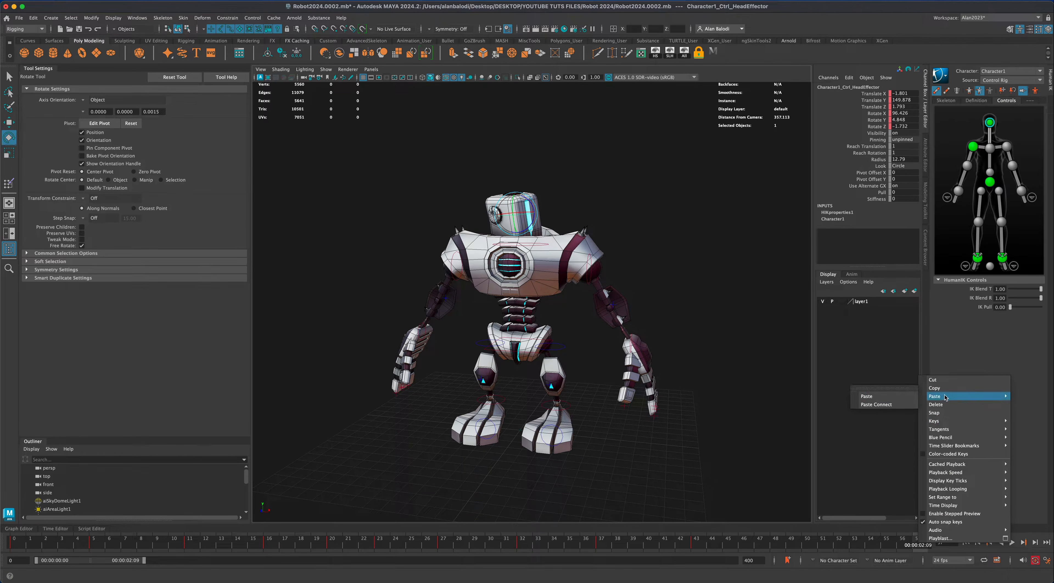
pyautogui.click(907, 396)
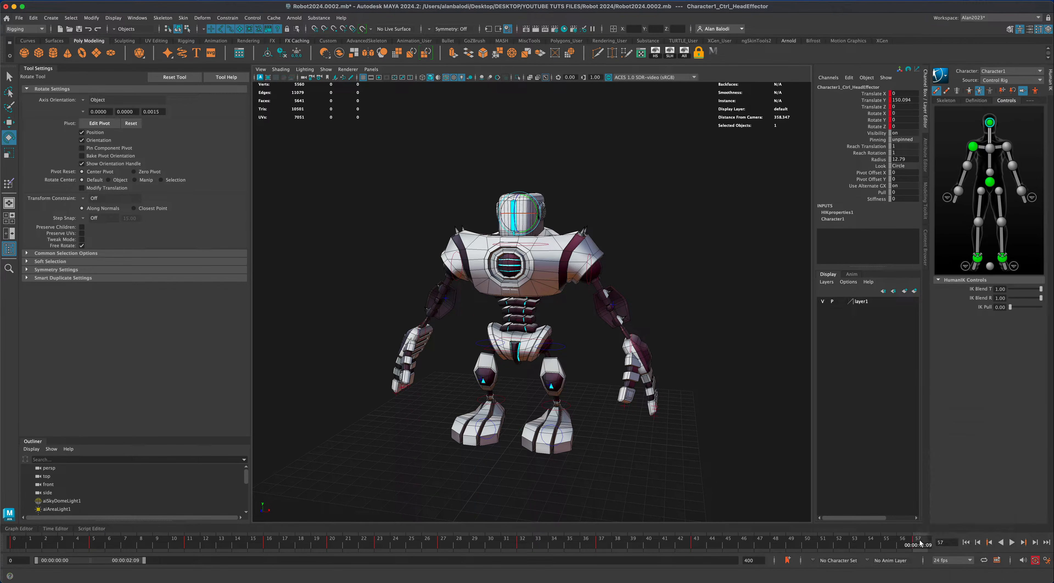
# - Play back the animation through frame 57 to check the jump and head turns
pyautogui.hotkey('alt', 'v')
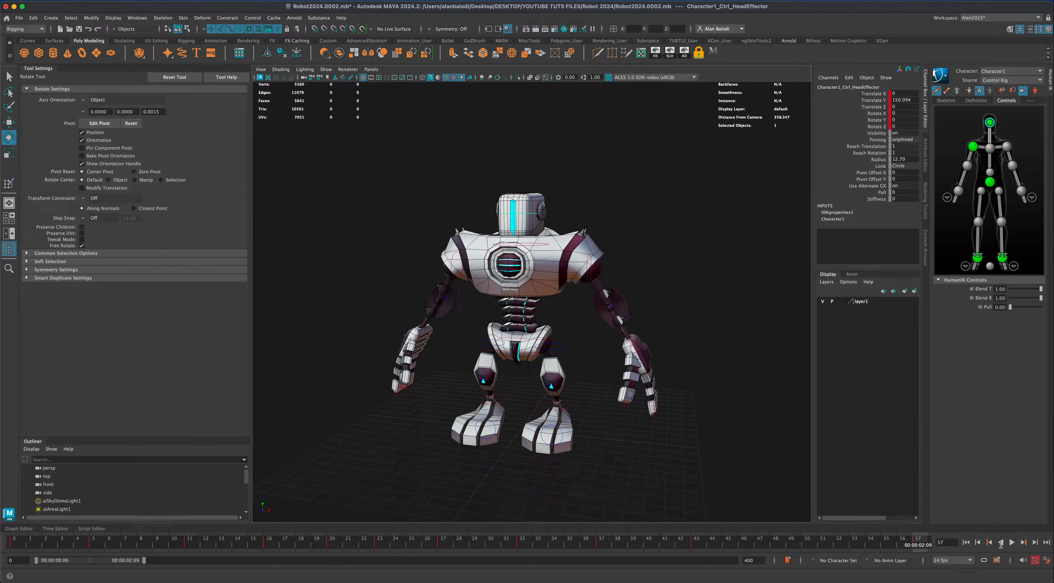
pyautogui.click(1013, 543)
pyautogui.scroll(-4, 657, 438)
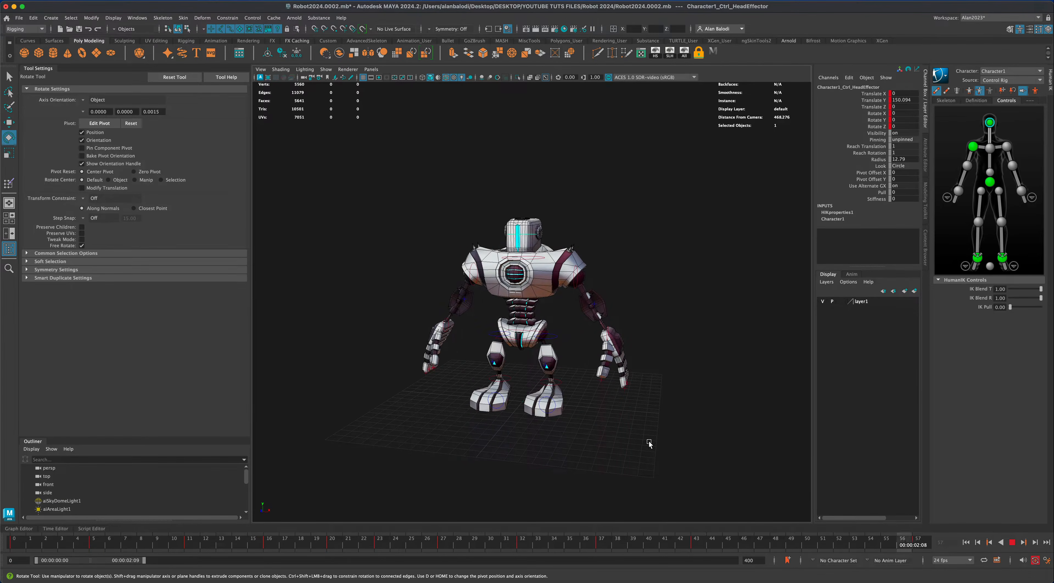
pyautogui.click(1013, 542)
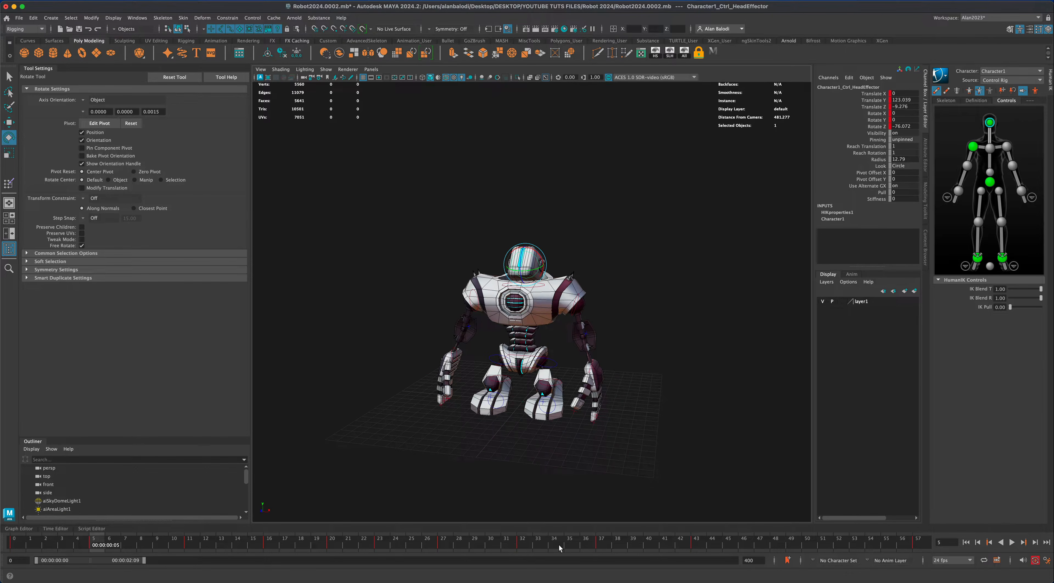
pyautogui.hotkey('alt', 'v')
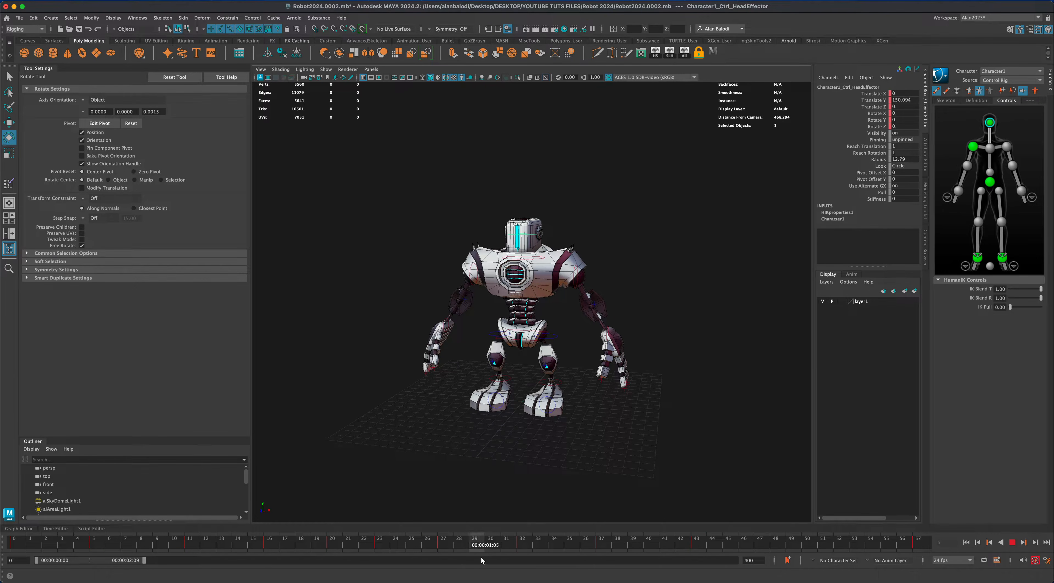
pyautogui.hotkey('alt', 'v')
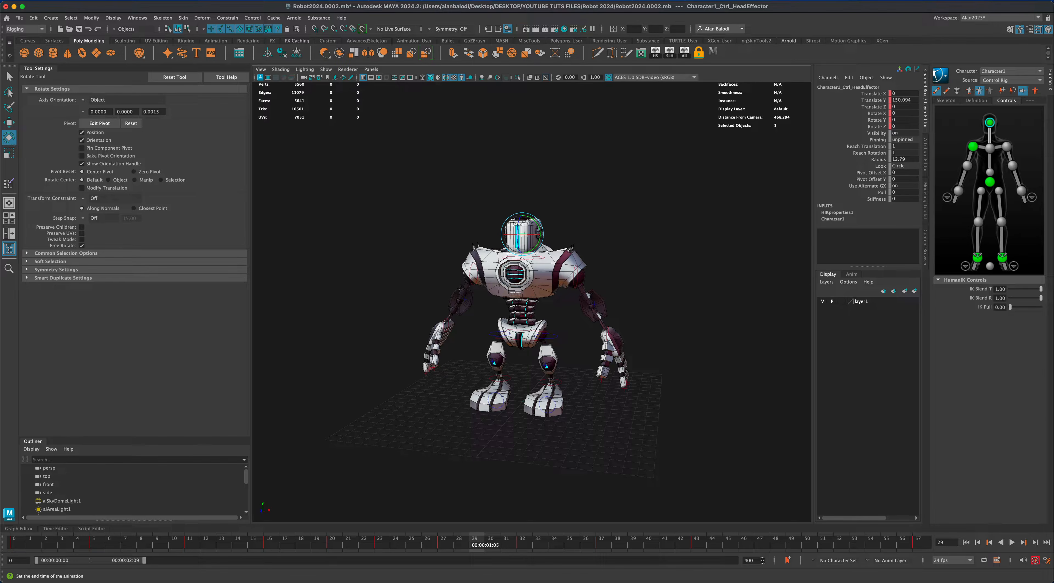
# - Set the animation end frame to 32 and play back the shortened jump
pyautogui.moveTo(743, 560); pyautogui.dragTo(463, 530)
pyautogui.hotkey('alt', 'v')
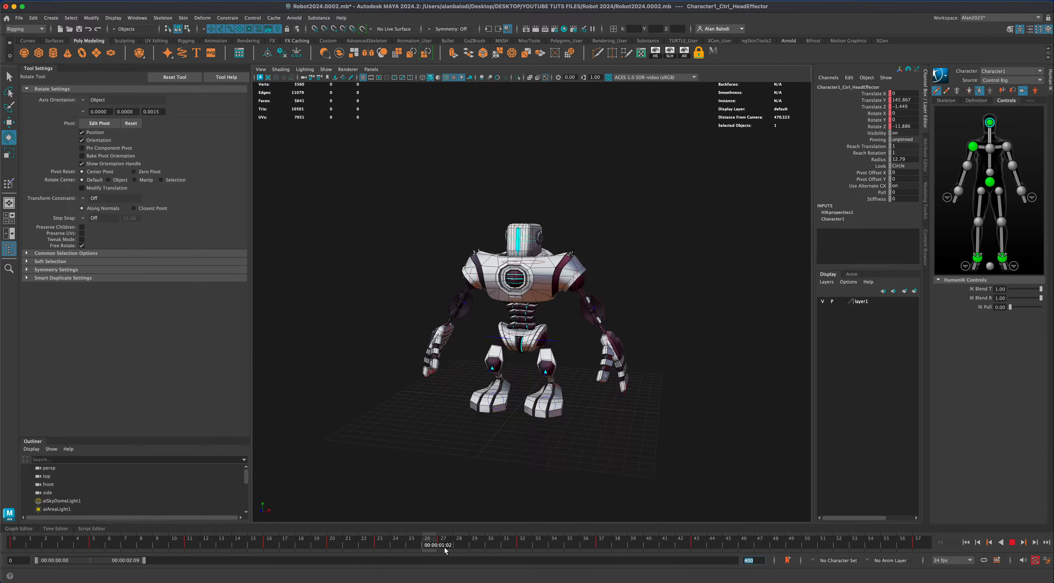
pyautogui.click(537, 547)
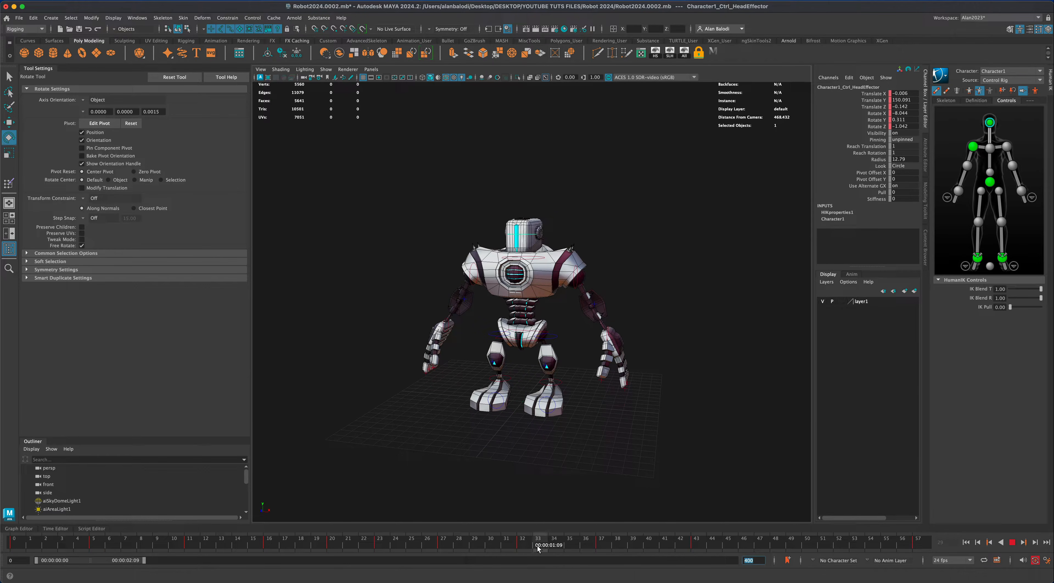
pyautogui.moveTo(538, 546); pyautogui.dragTo(528, 547)
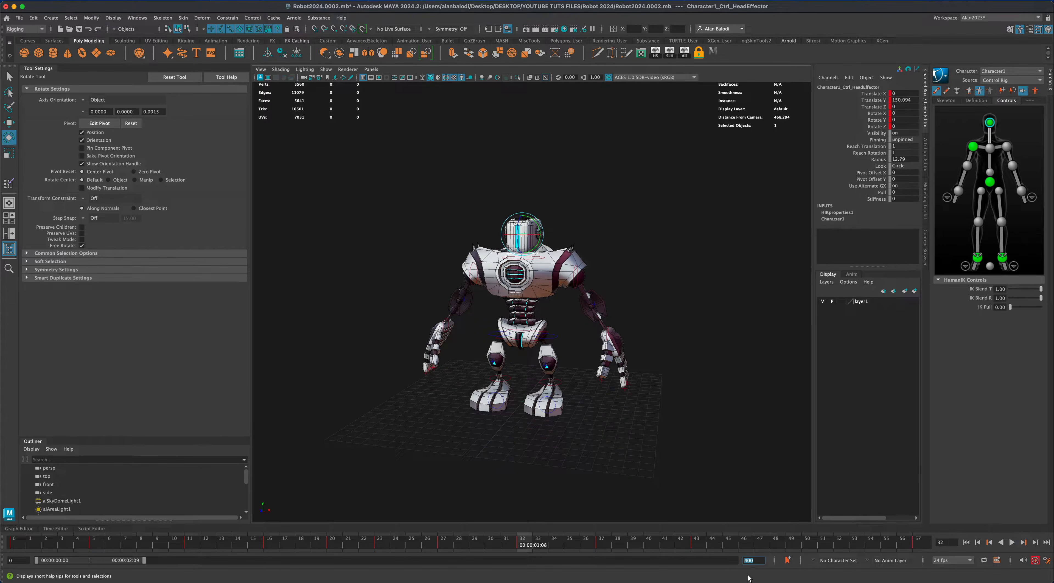
pyautogui.doubleClick(728, 560)
pyautogui.write('32')
pyautogui.press('Return')
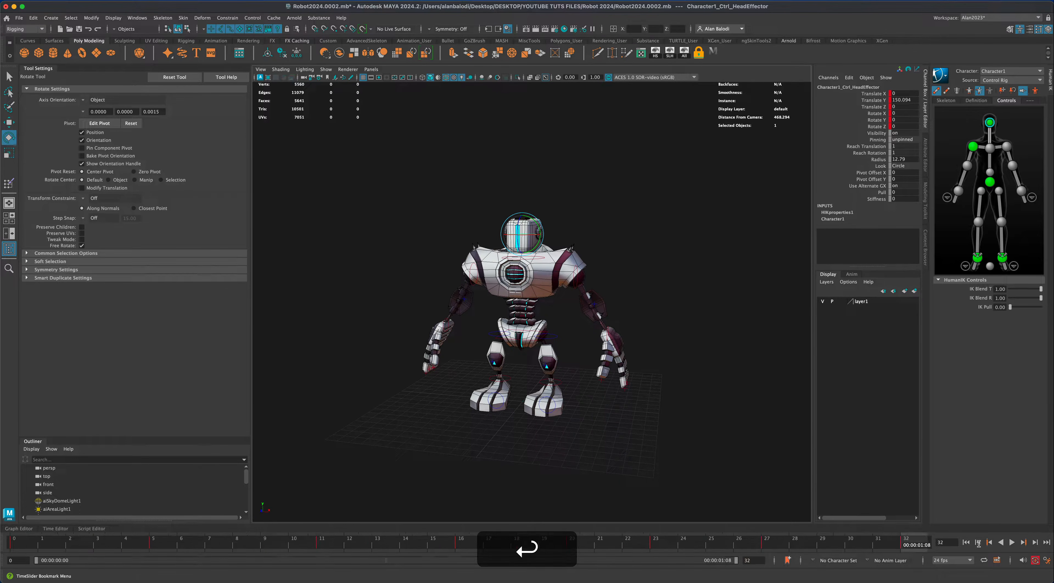
pyautogui.click(1012, 543)
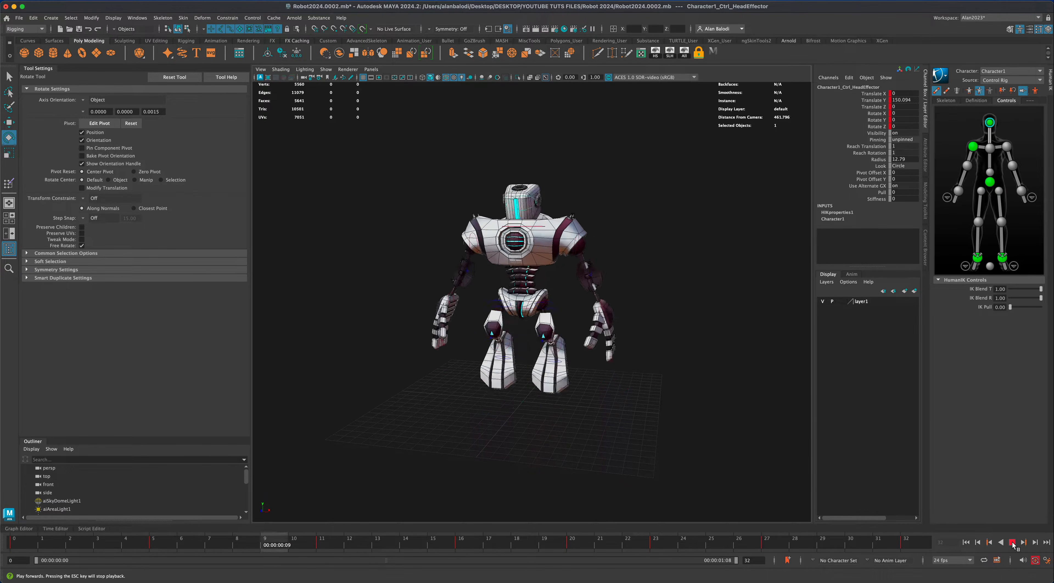